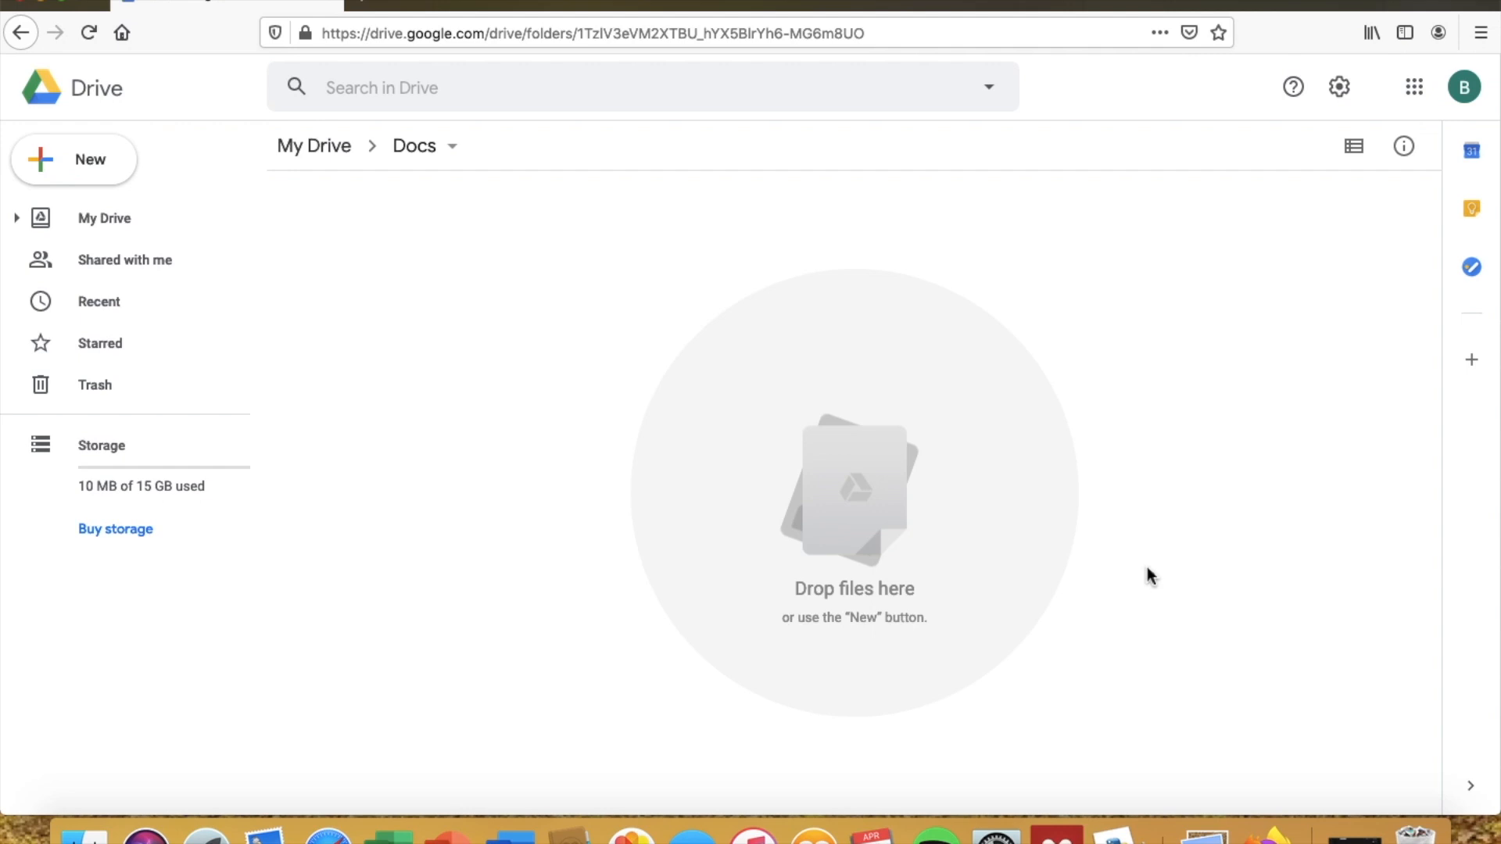
# Step: Create a blank Google Docs document inside the Docs folder of My Drive
pyautogui.click(125, 228)
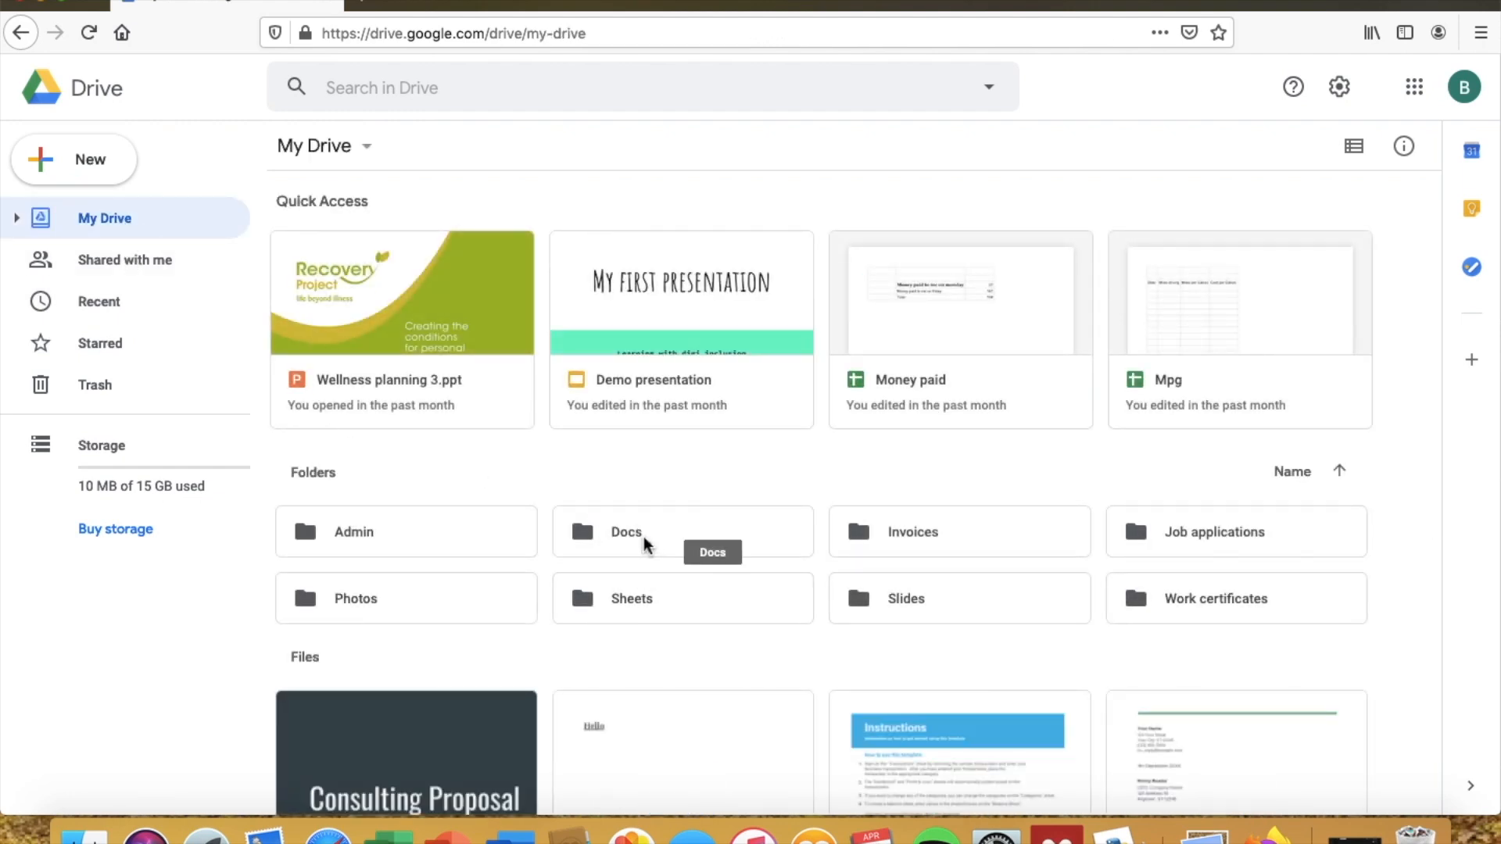
pyautogui.doubleClick(644, 542)
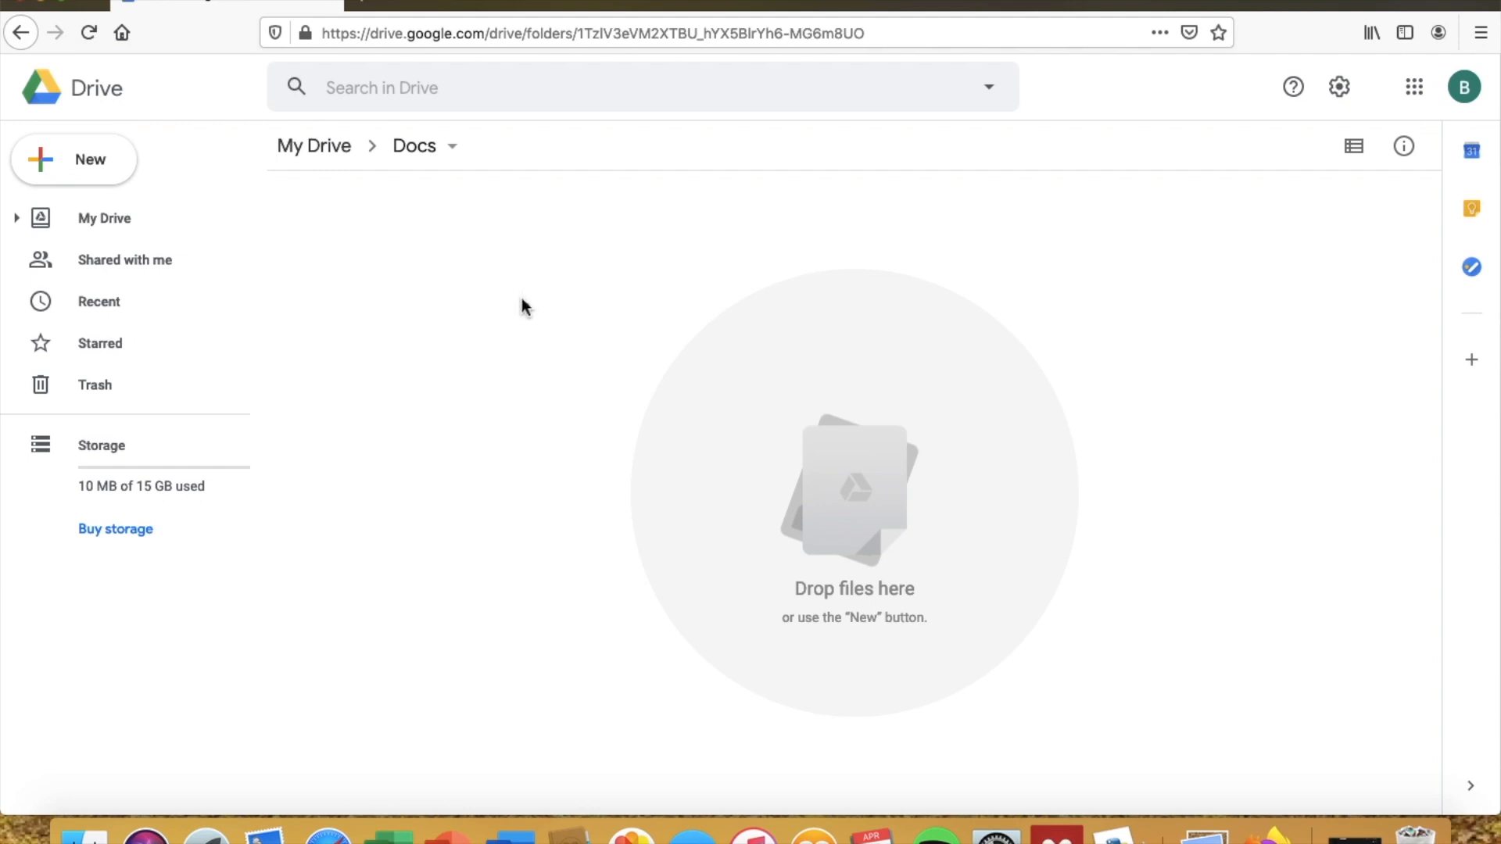
pyautogui.click(67, 172)
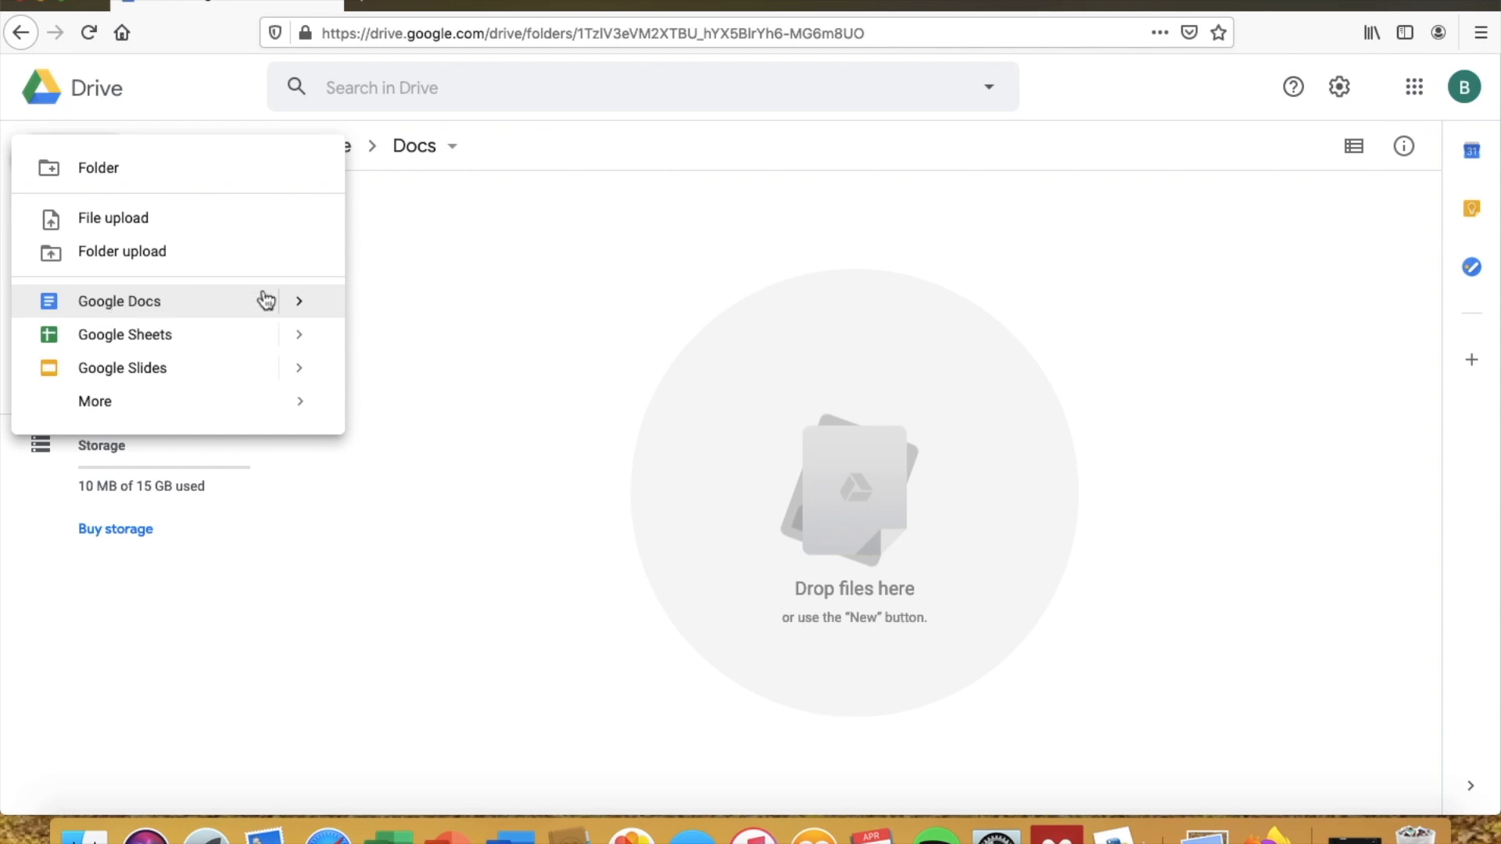
pyautogui.click(531, 448)
pyautogui.click(83, 172)
pyautogui.click(556, 371)
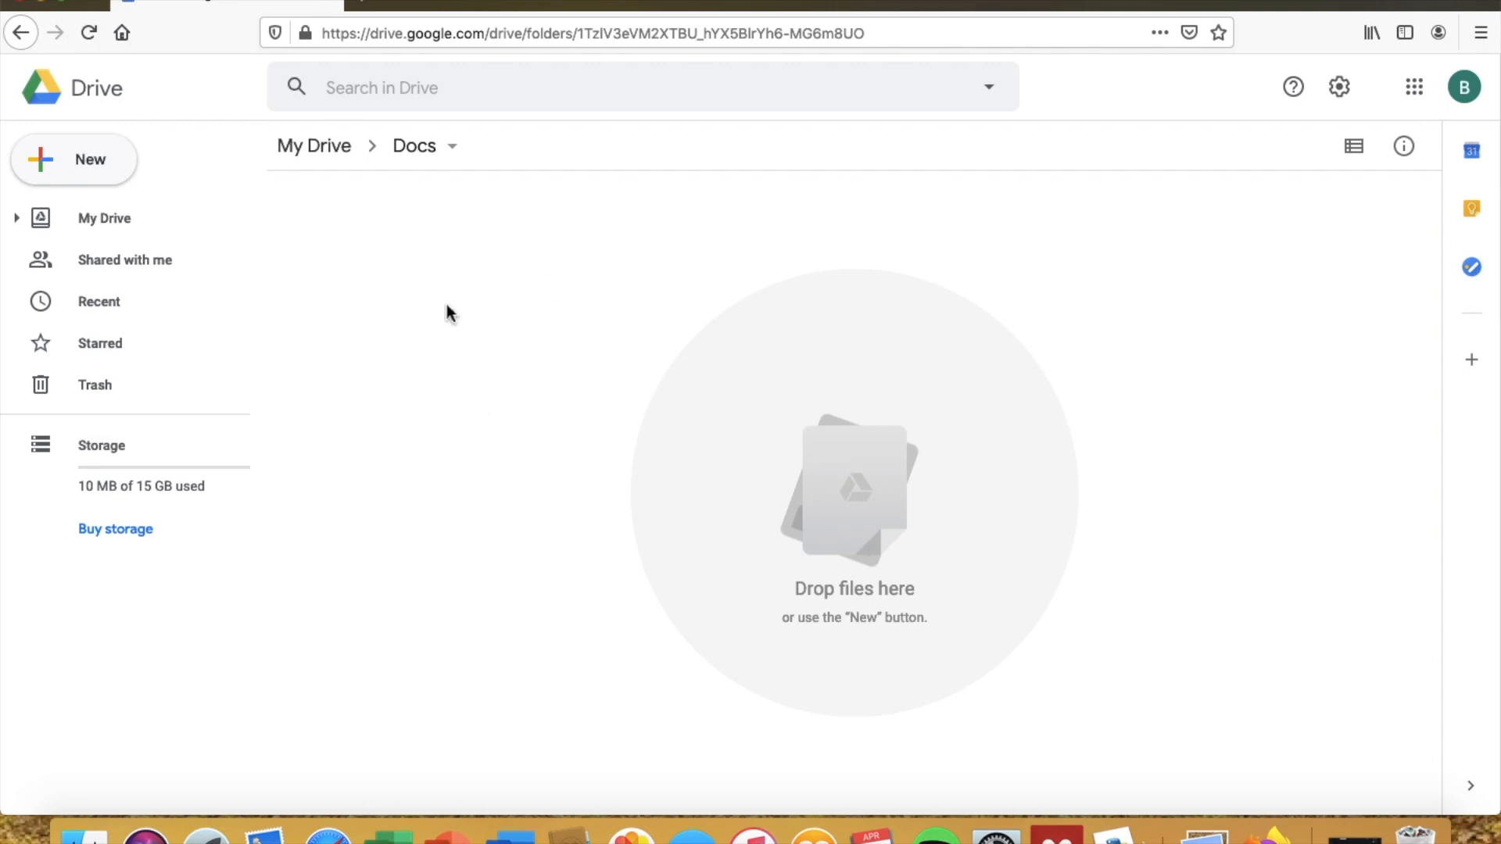
pyautogui.rightClick(560, 367)
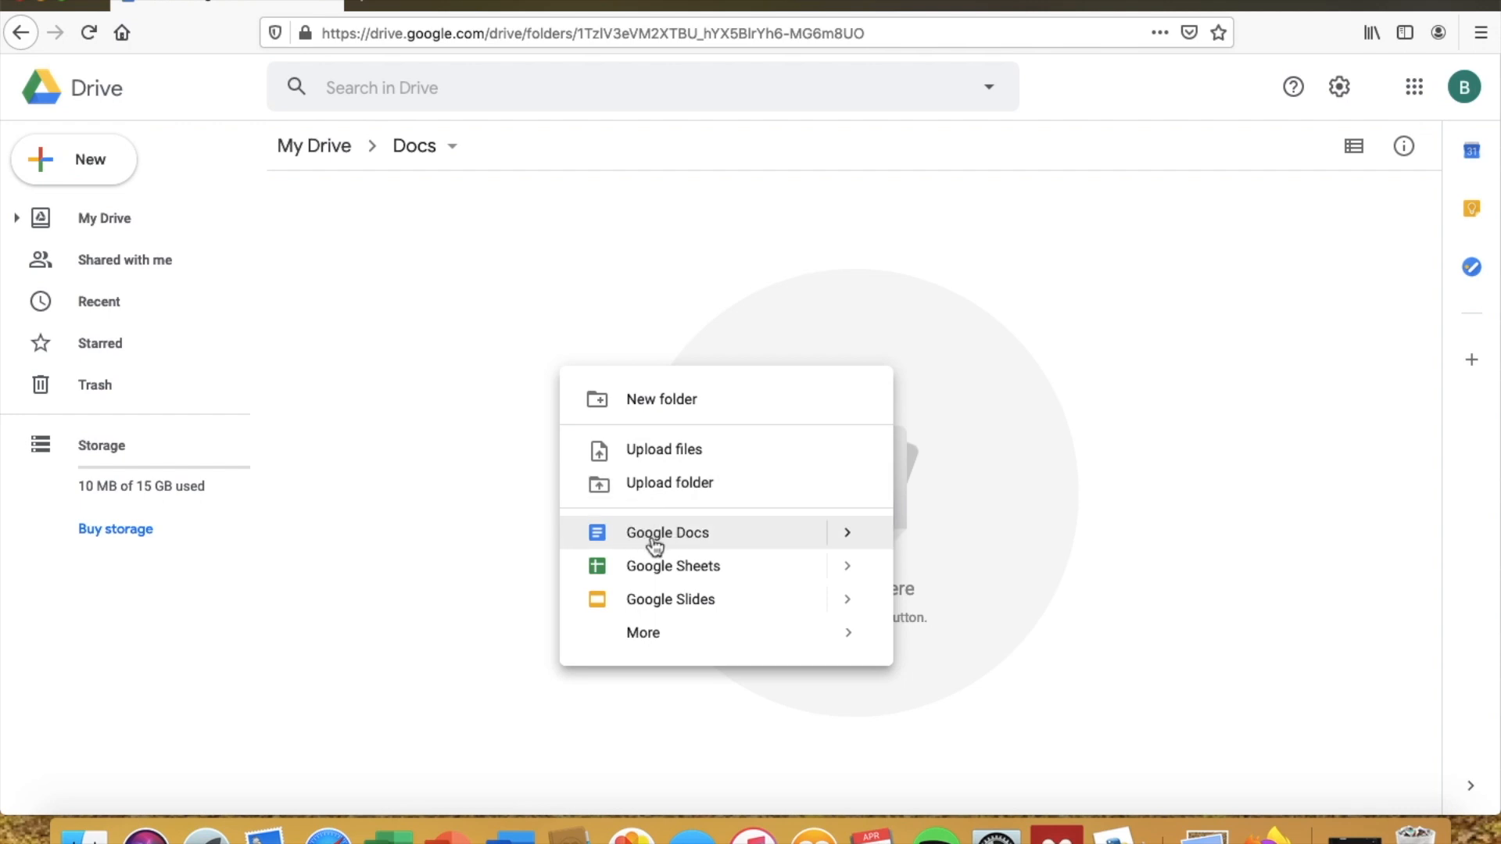
pyautogui.click(702, 543)
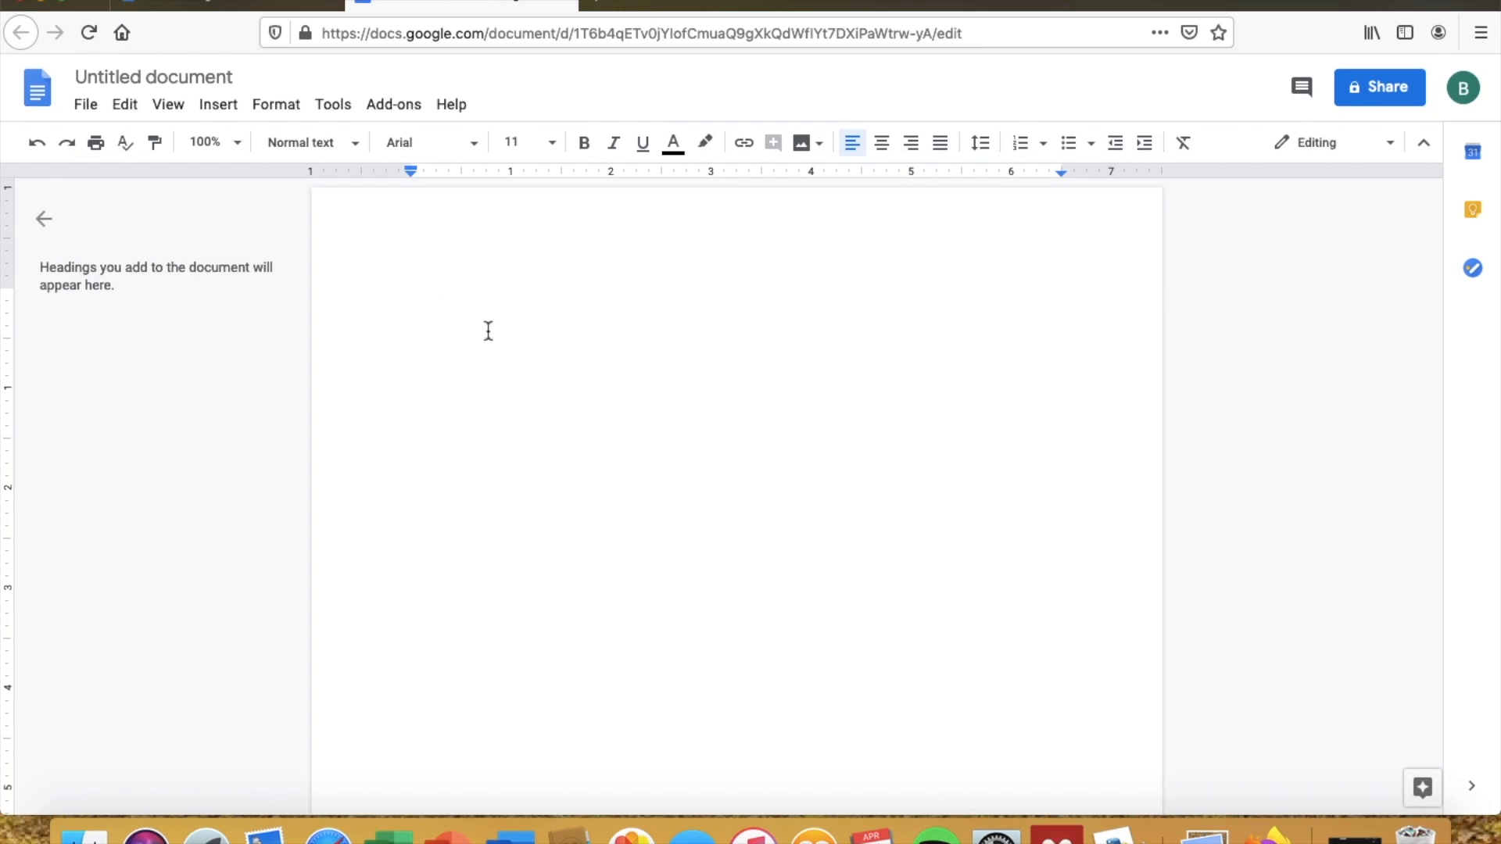
# Step: Write "Hello this is a demonstration" in the document and insert the word "good" before "demonstration", with proper spacing
pyautogui.write('Hello this is a demonstration')
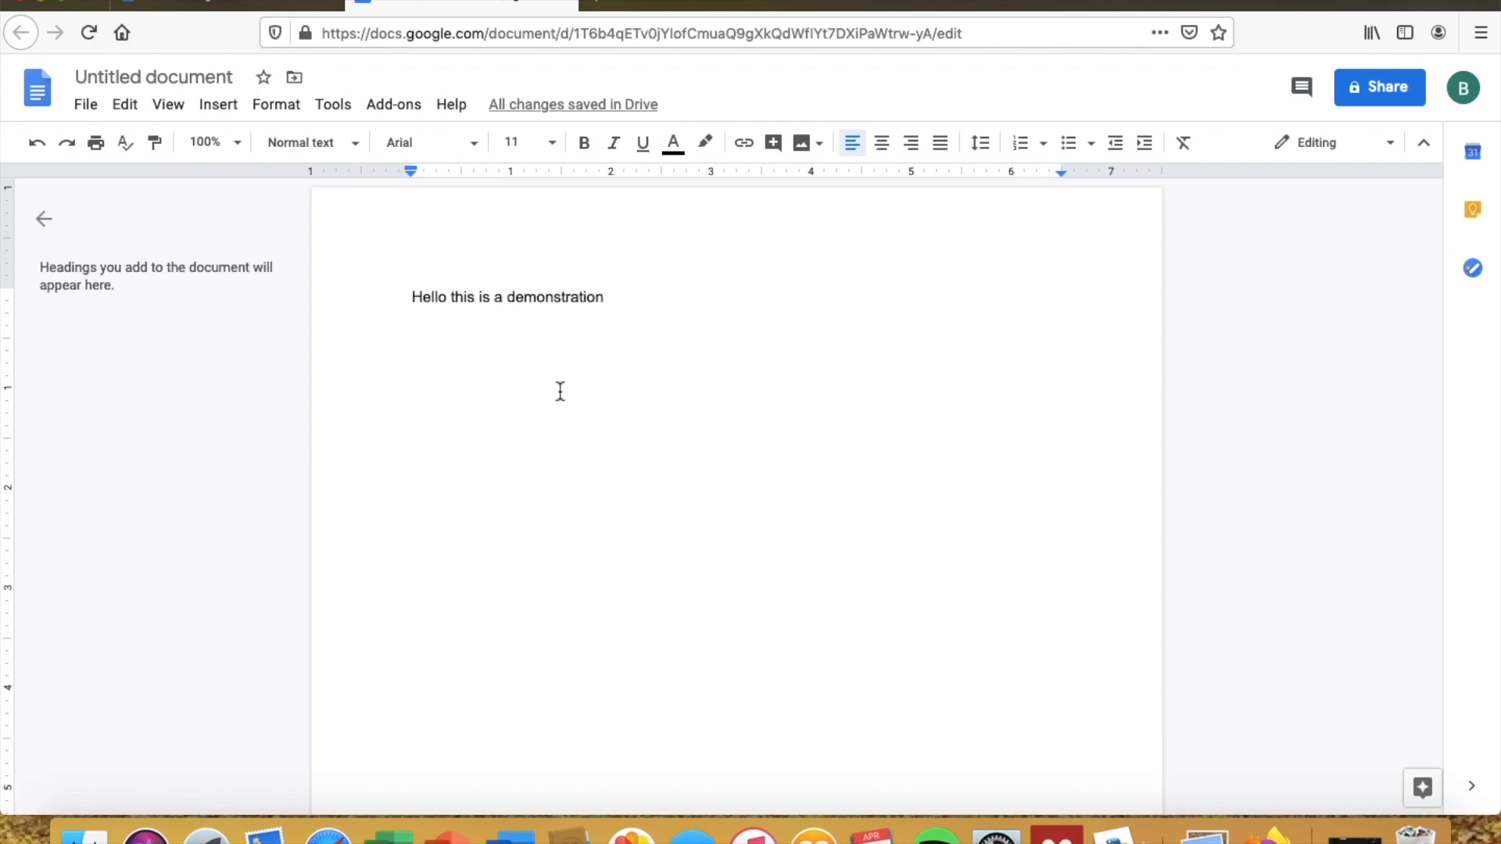
pyautogui.click(502, 297)
pyautogui.write('good')
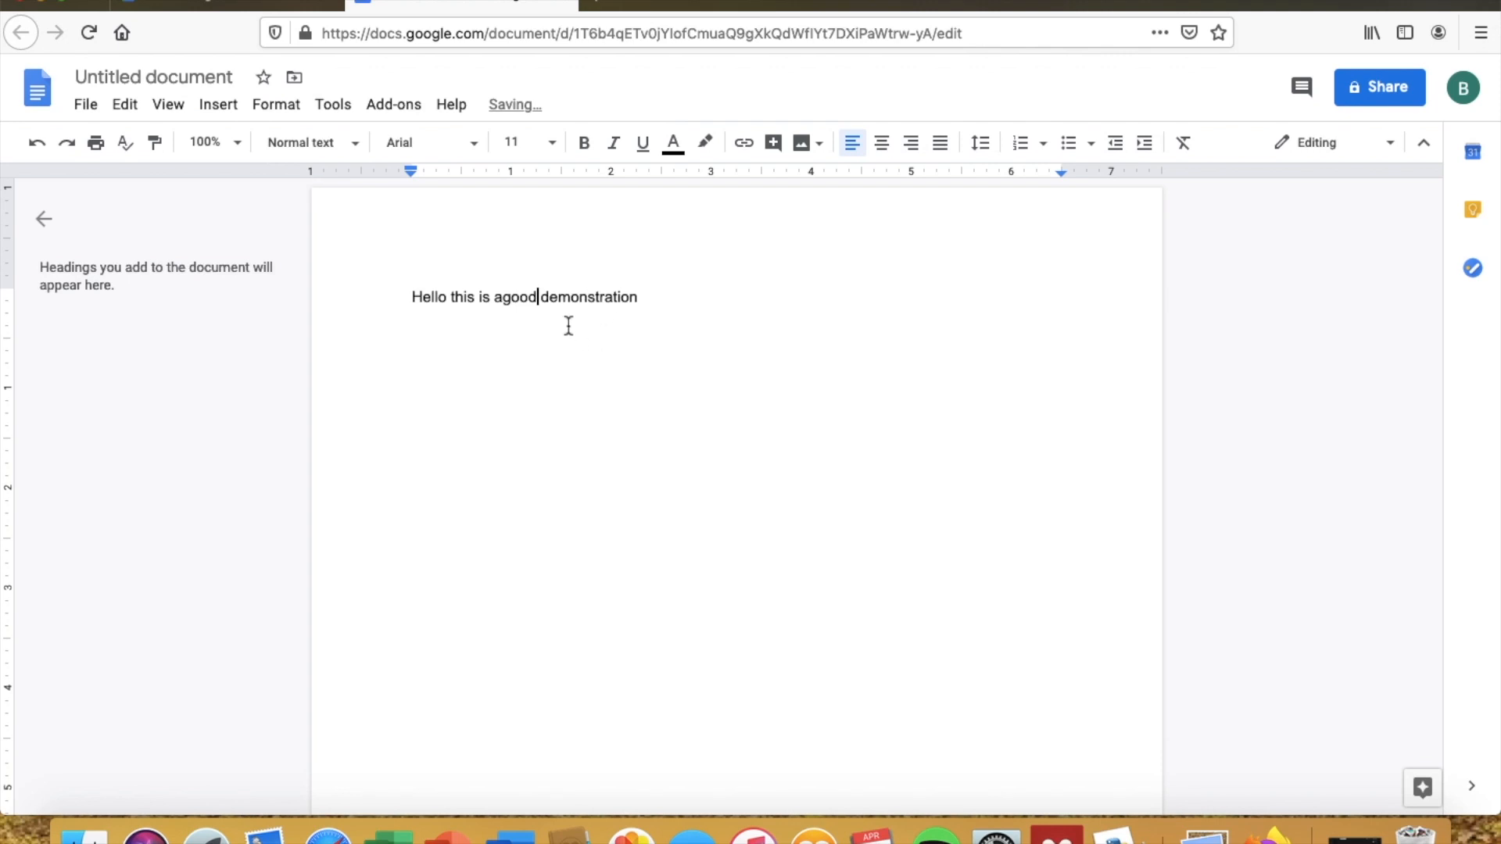
pyautogui.click(615, 313)
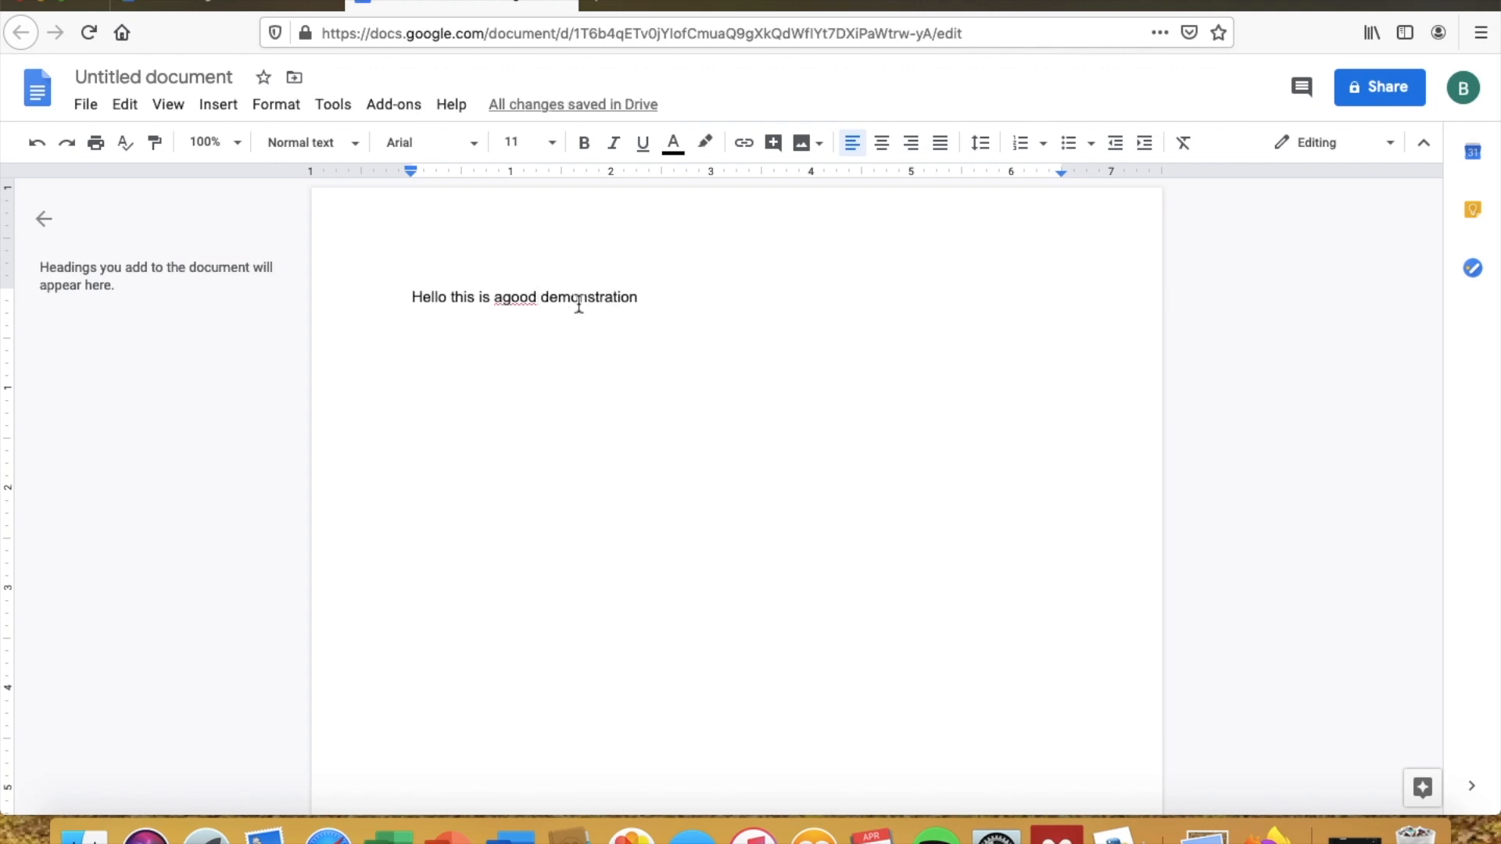
pyautogui.click(504, 299)
pyautogui.click(491, 297)
pyautogui.click(576, 298)
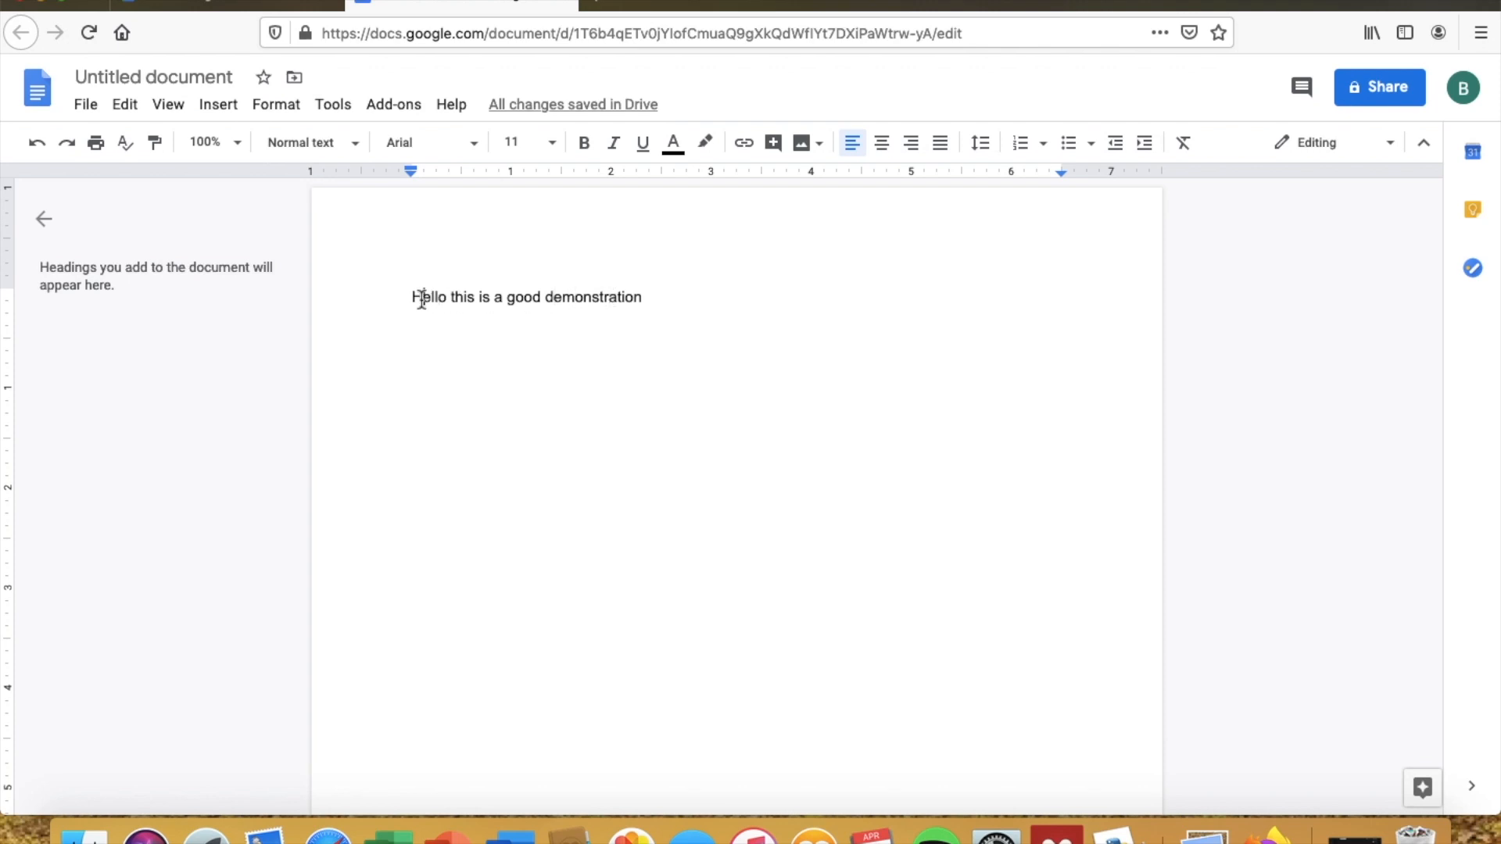
# Step: Add "start typing" at the end of the sentence, after "demonstration"
pyautogui.click(547, 298)
pyautogui.click(642, 298)
pyautogui.write('start ')
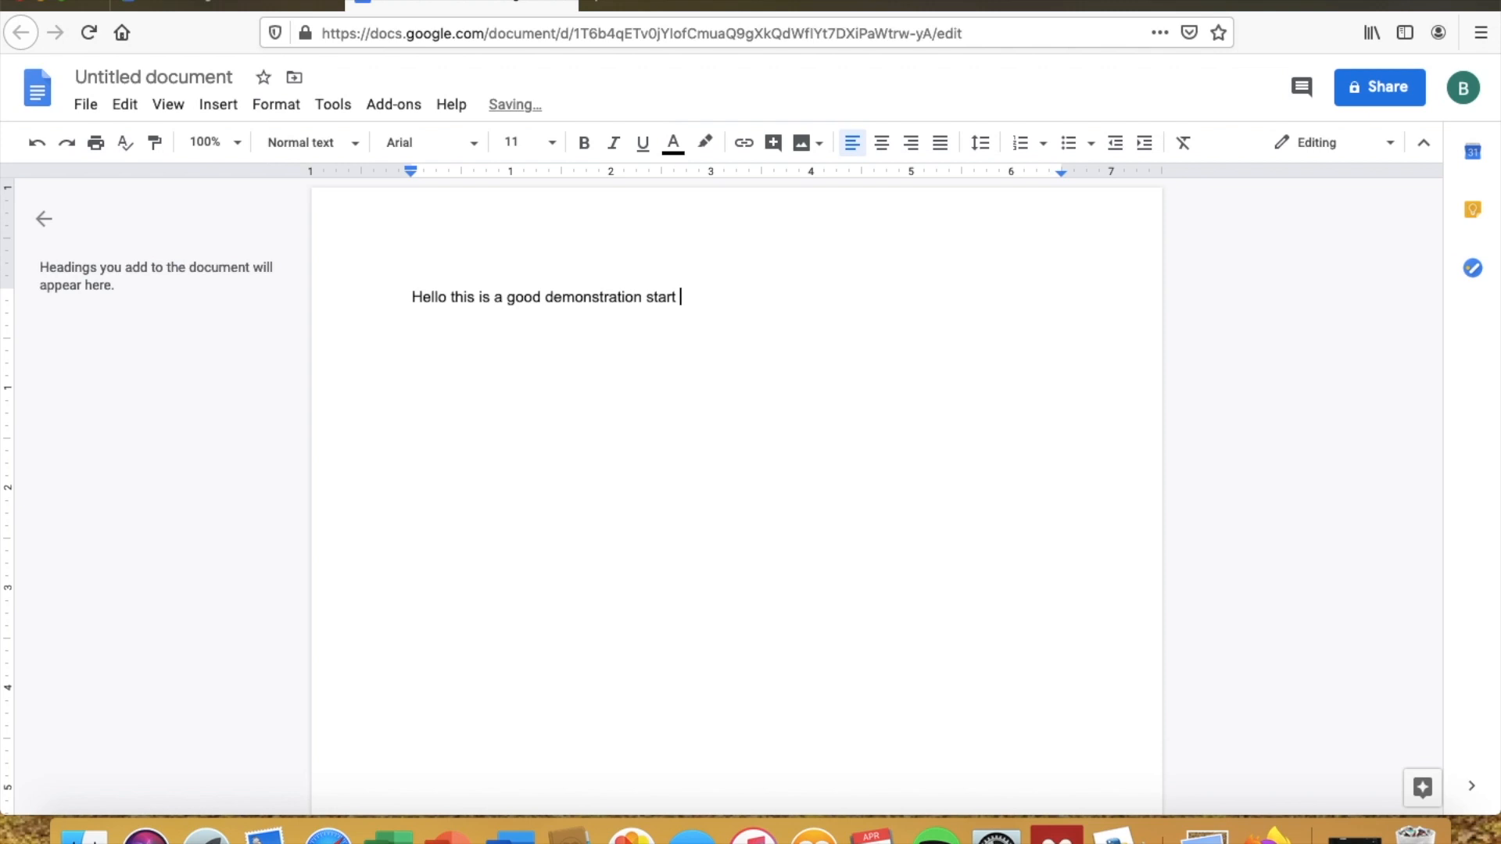
pyautogui.write('typing')
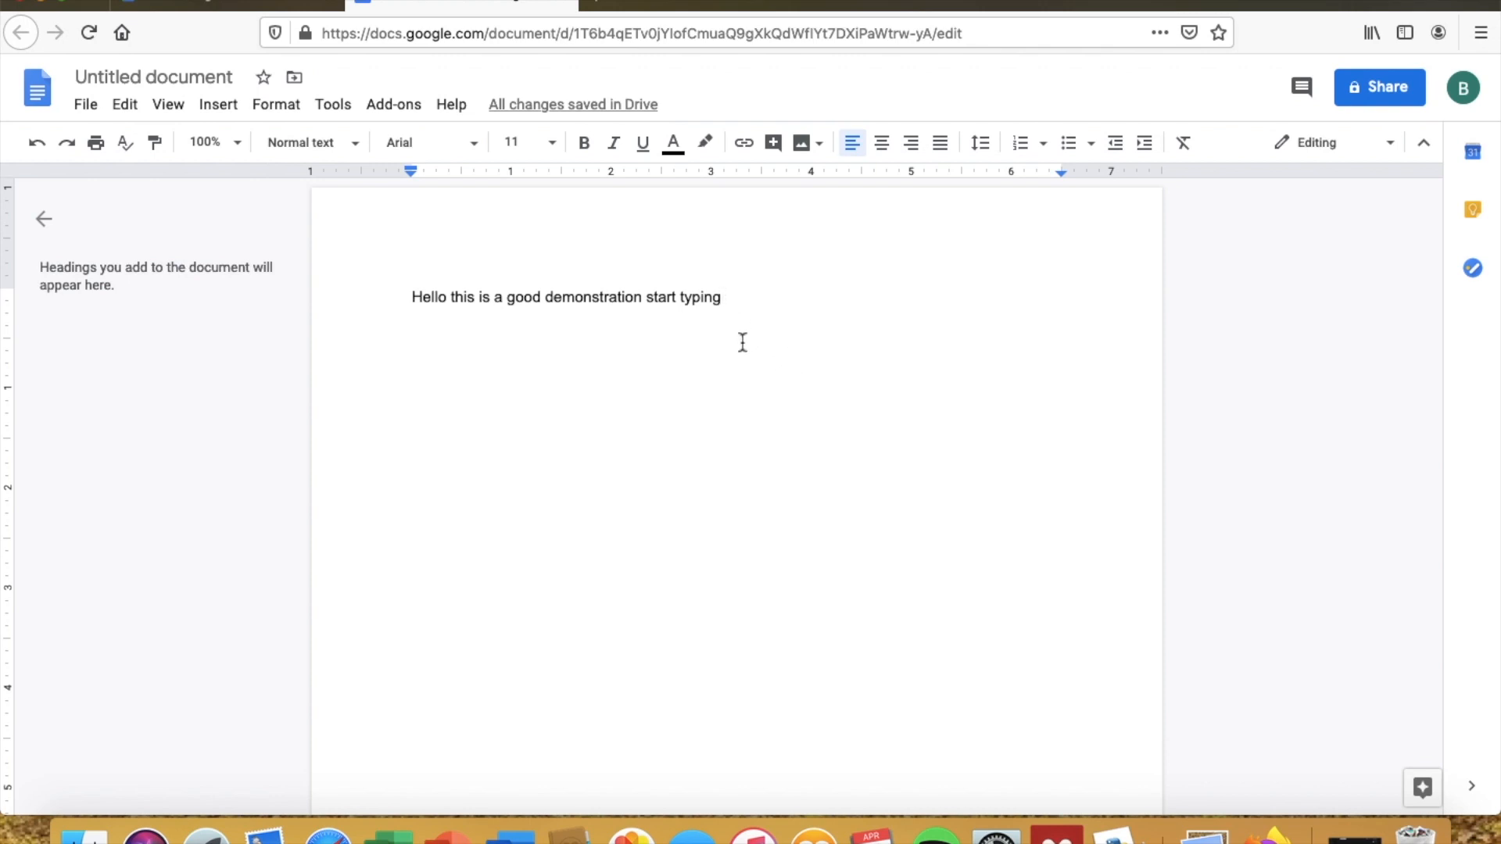
pyautogui.scroll(-2, 743, 343)
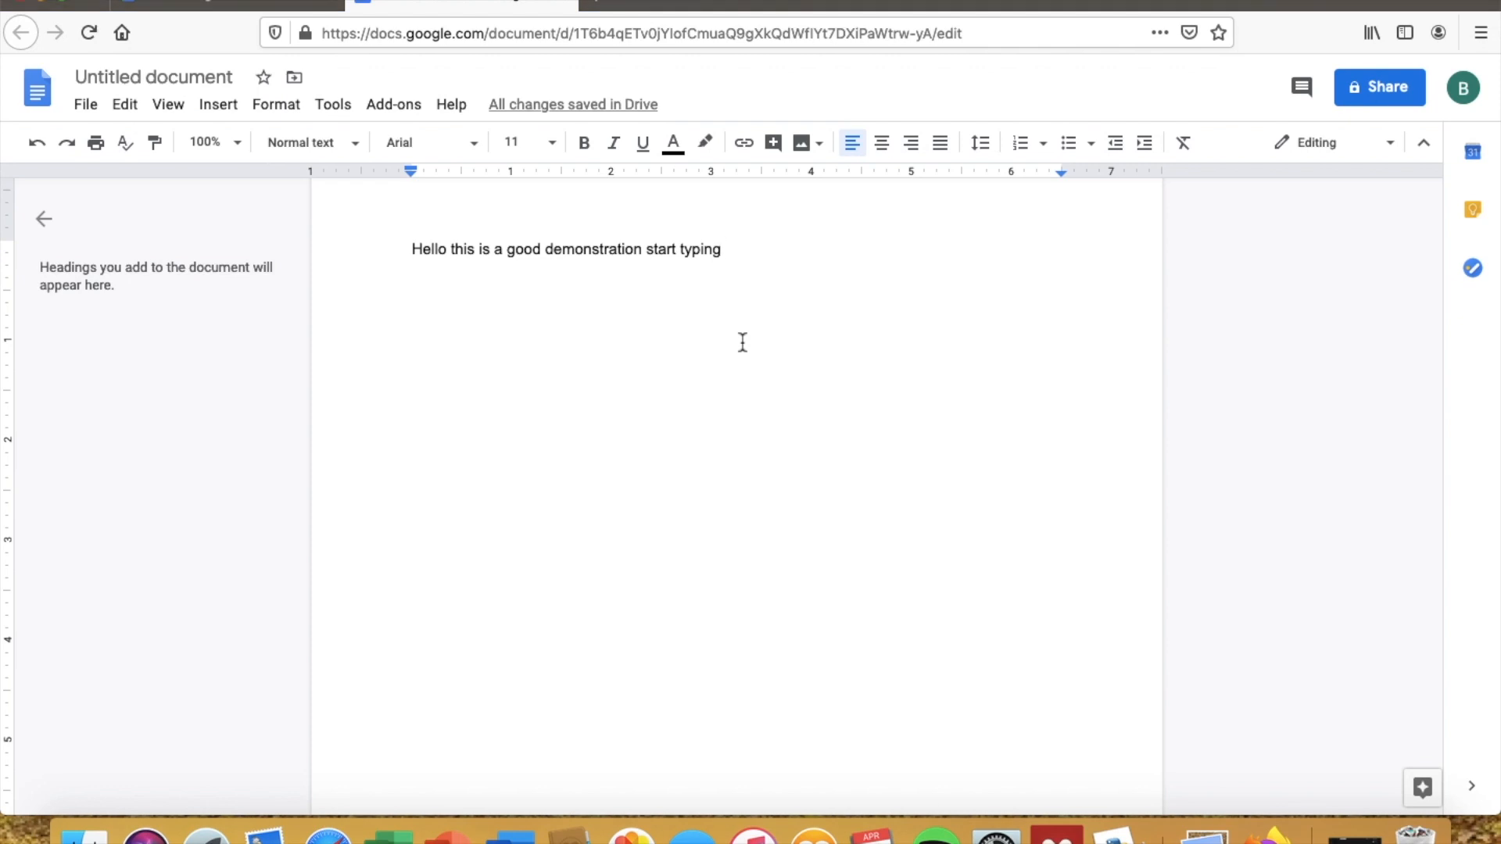
pyautogui.scroll(-2, 743, 342)
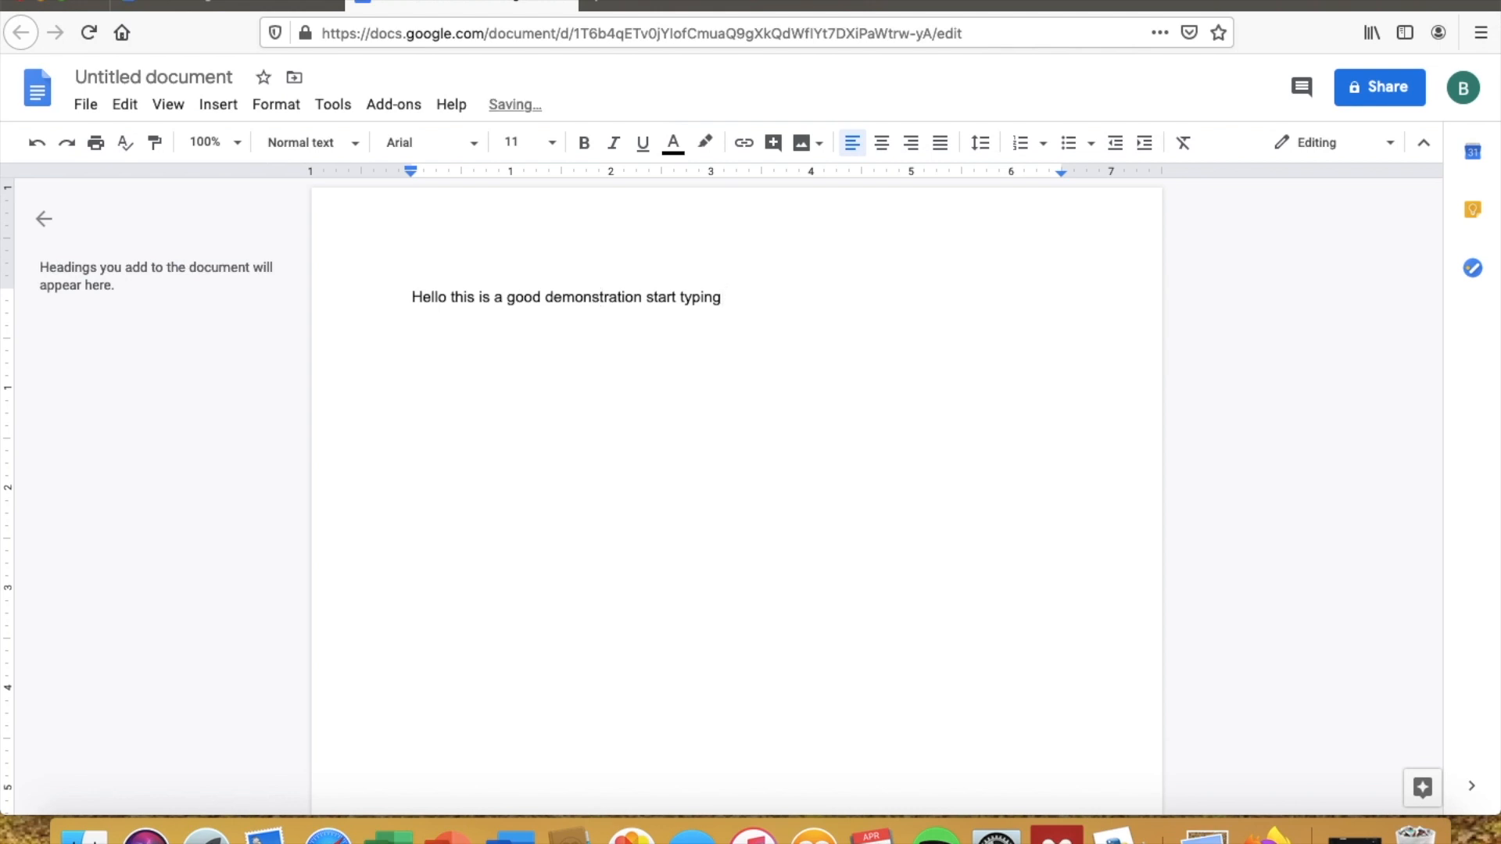
pyautogui.write('hgriuhguherqhughruhg')
pyautogui.press('BackSpace')
pyautogui.press('BackSpace')
pyautogui.press('BackSpace')
pyautogui.press('BackSpace')
pyautogui.press('BackSpace')
pyautogui.press('BackSpace')
pyautogui.press('BackSpace')
pyautogui.press('BackSpace')
pyautogui.press('BackSpace')
pyautogui.press('BackSpace')
pyautogui.press('BackSpace')
pyautogui.press('BackSpace')
pyautogui.press('BackSpace')
pyautogui.press('BackSpace')
pyautogui.press('BackSpace')
pyautogui.press('BackSpace')
pyautogui.press('BackSpace')
pyautogui.press('BackSpace')
pyautogui.press('BackSpace')
pyautogui.press('BackSpace')
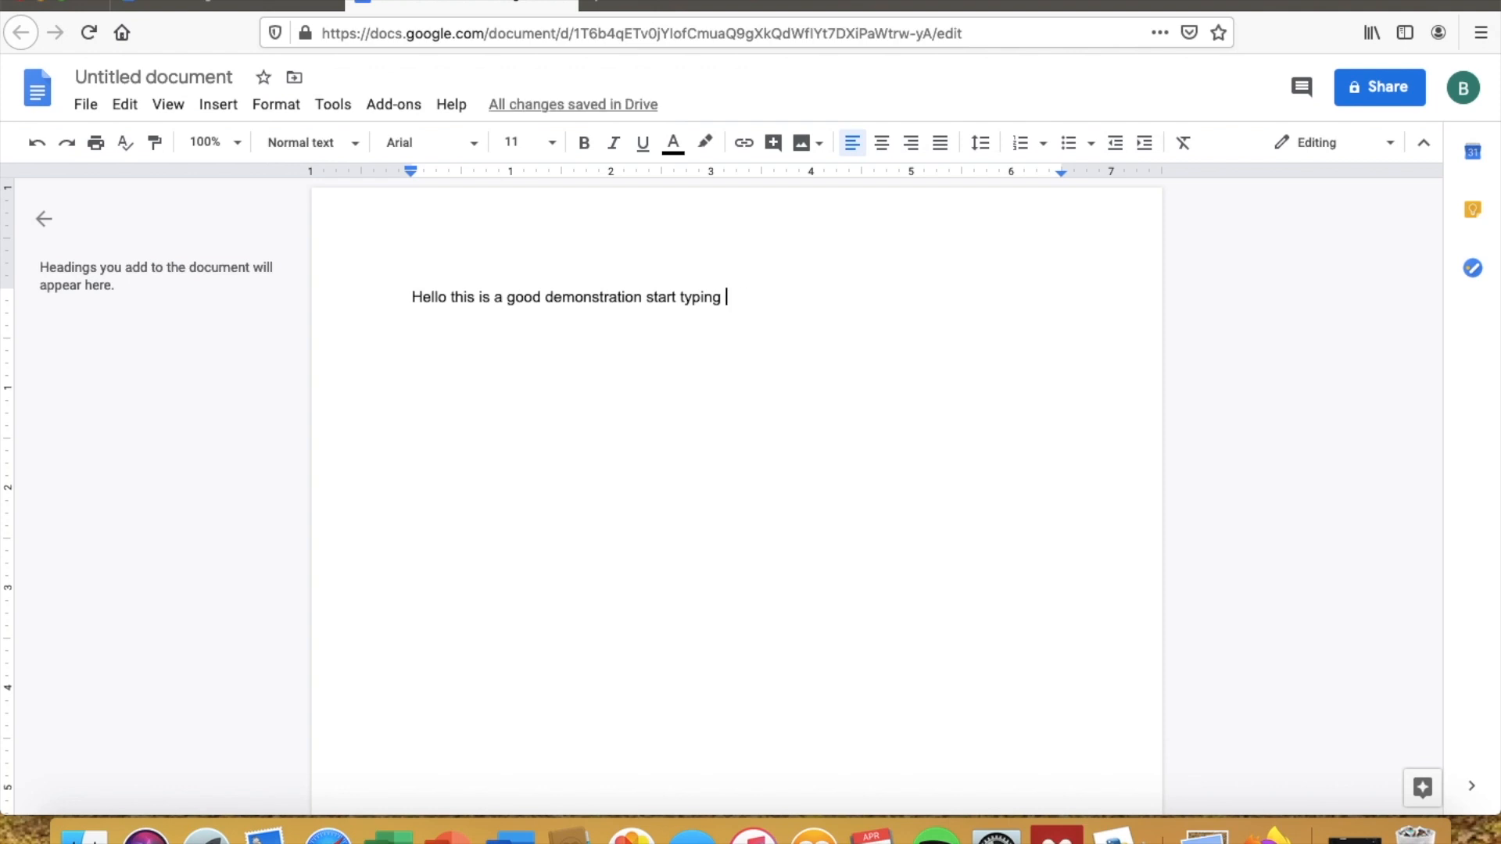
# Step: Search the web for "wikipedia" in a new browser tab and open the English Wikipedia main page
pyautogui.click(600, 4)
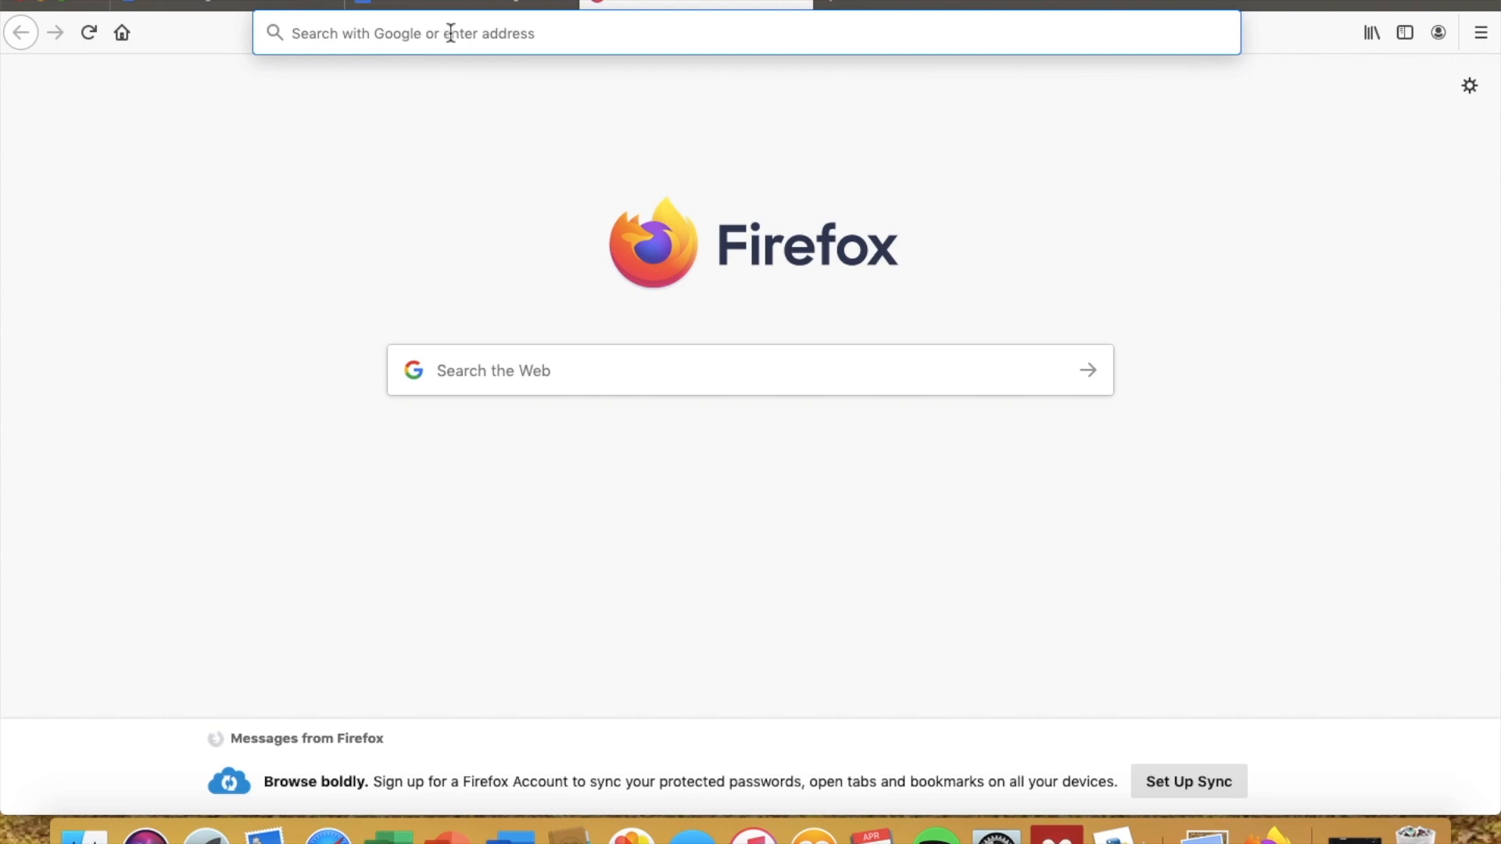
pyautogui.write('wikipedia')
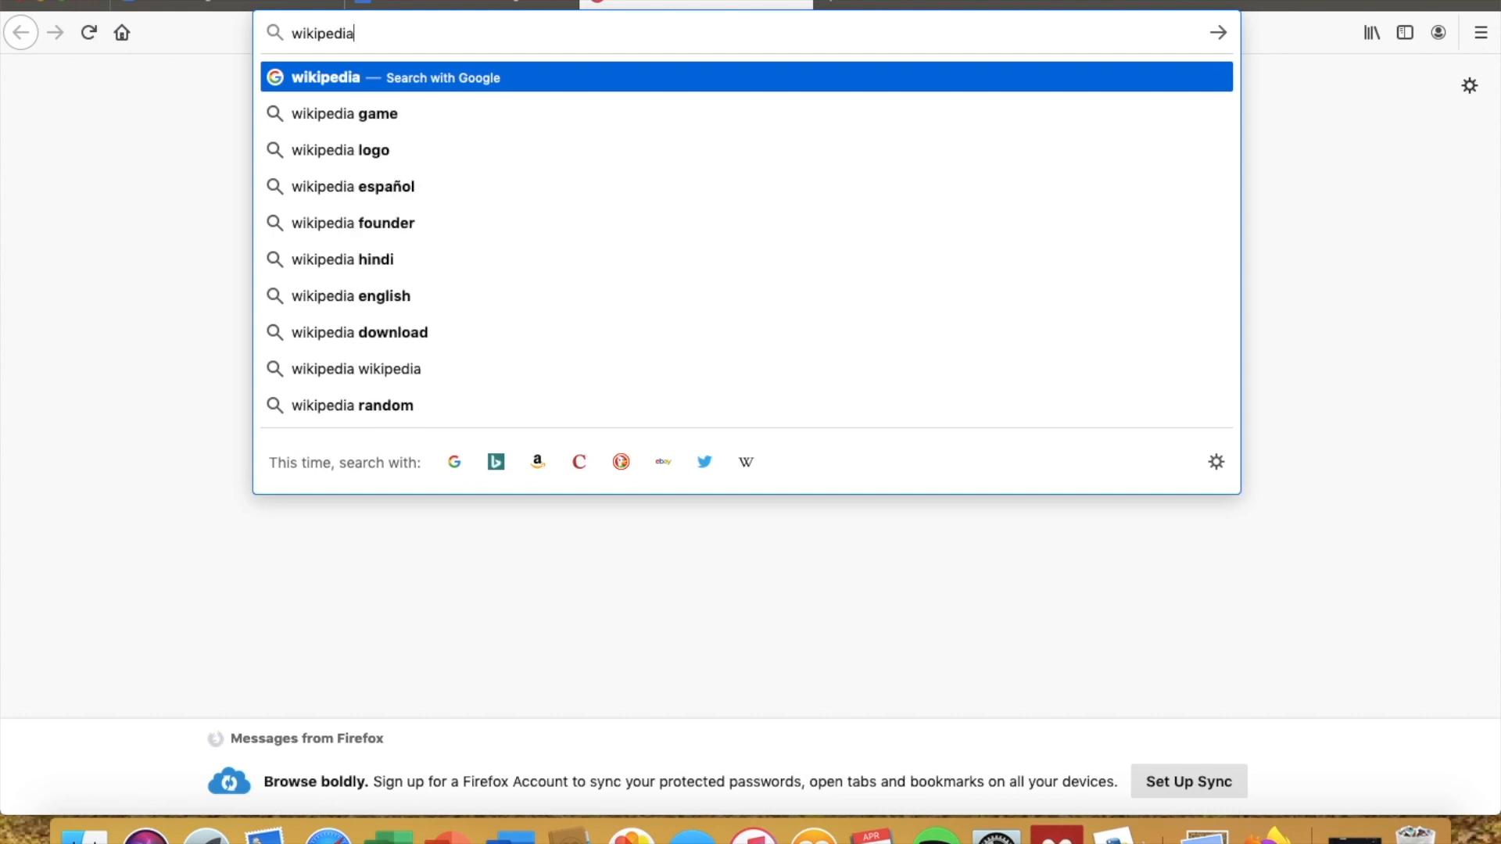
pyautogui.press('Return')
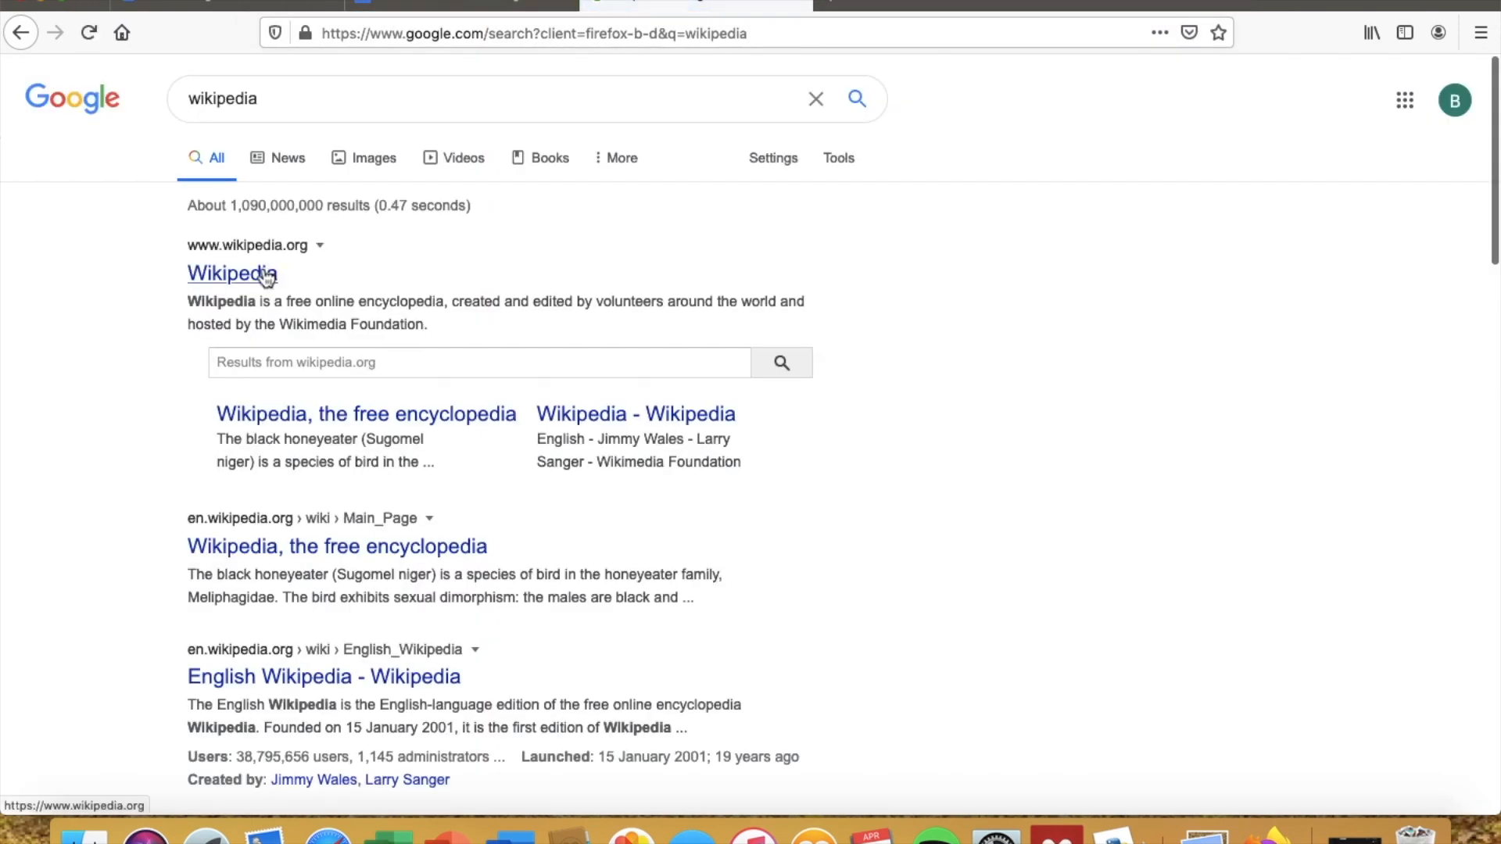
pyautogui.click(255, 277)
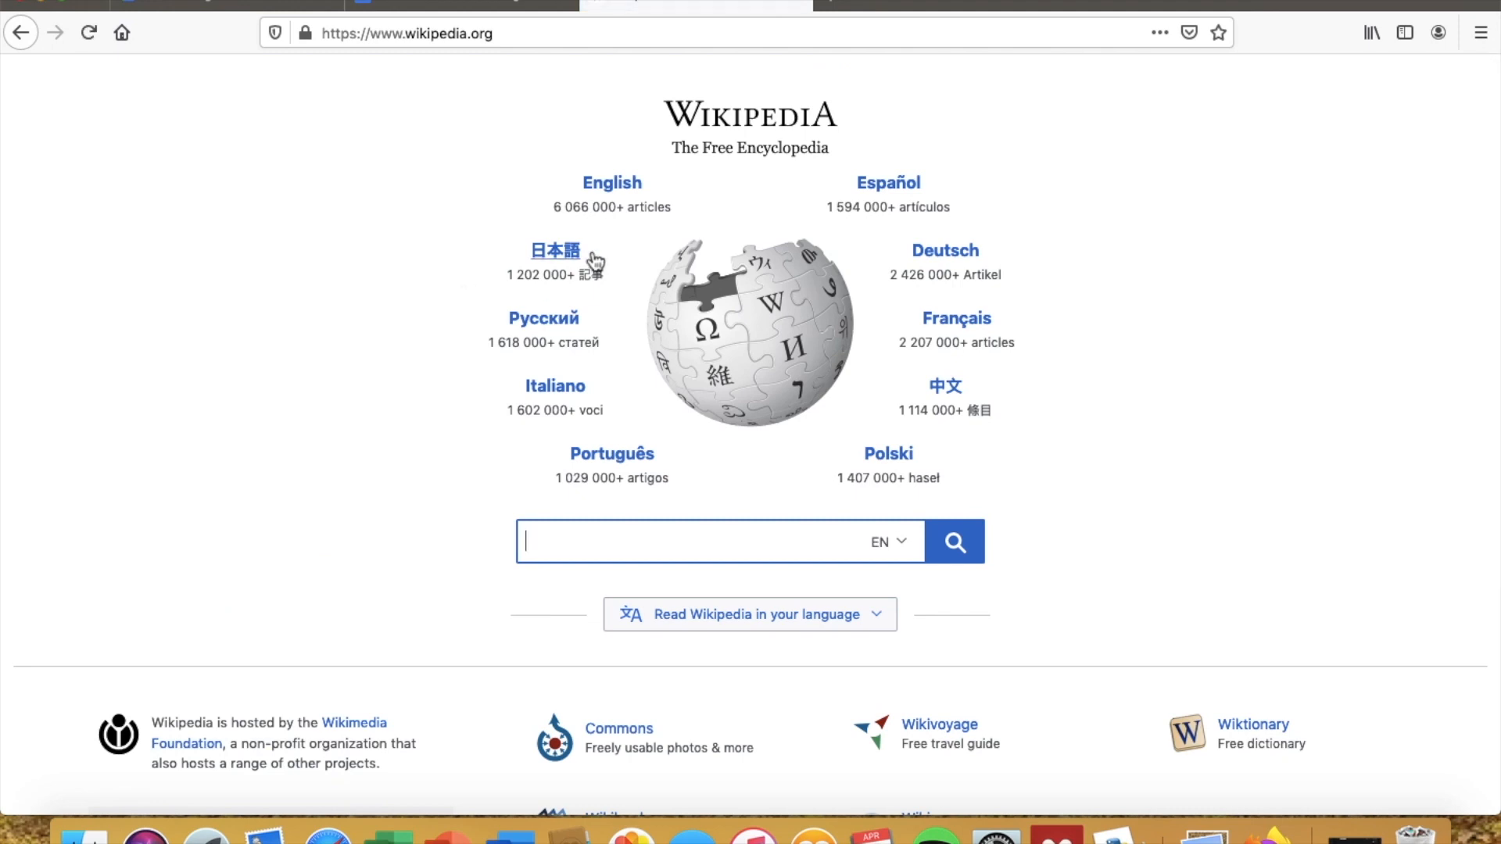
pyautogui.click(605, 183)
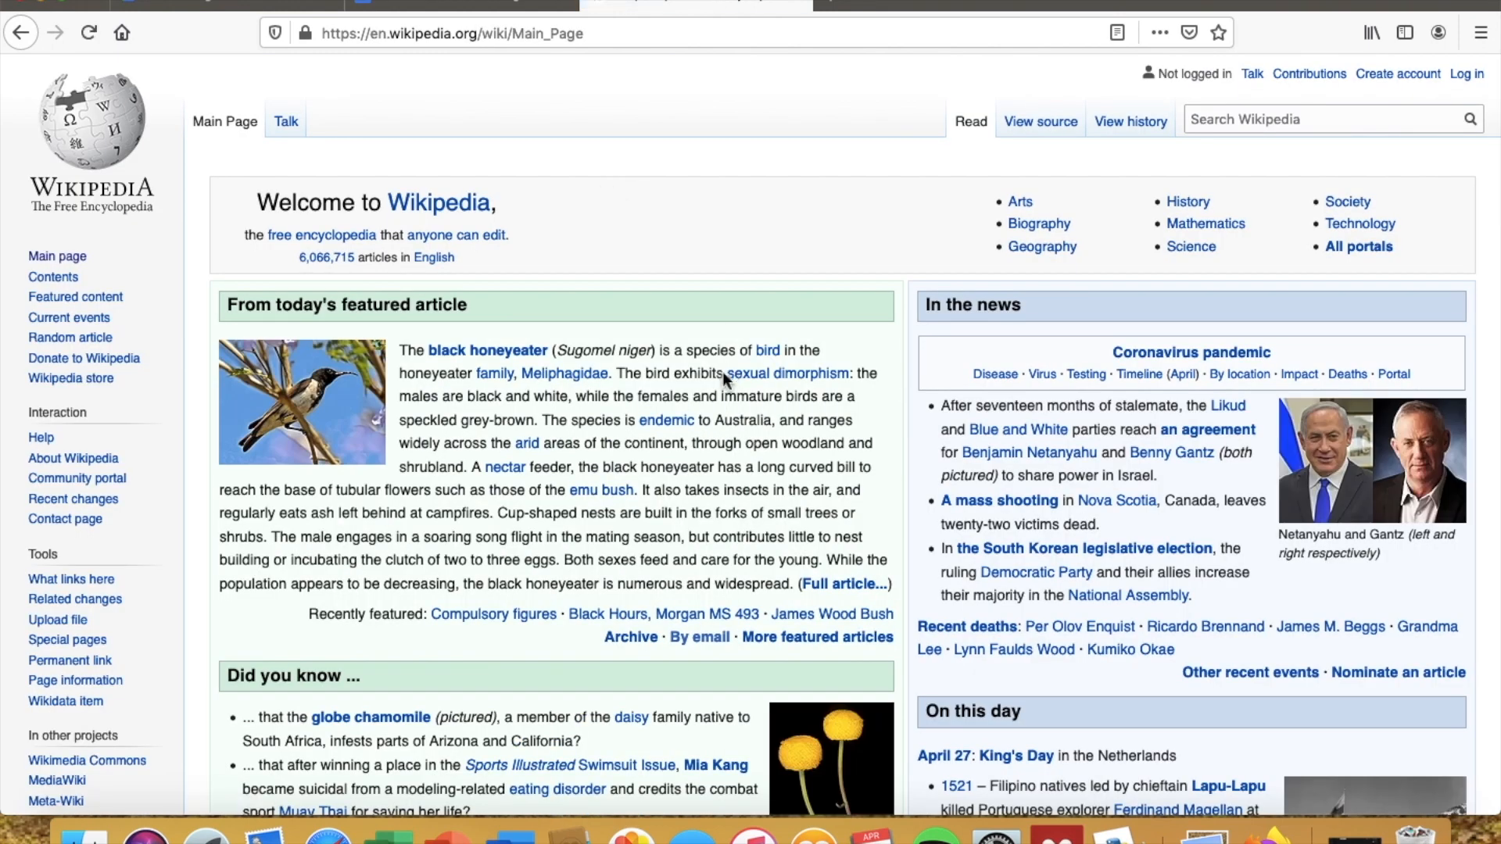
# Step: Open the black honeyeater article from today's featured article on the Wikipedia main page
pyautogui.scroll(-3, 624, 422)
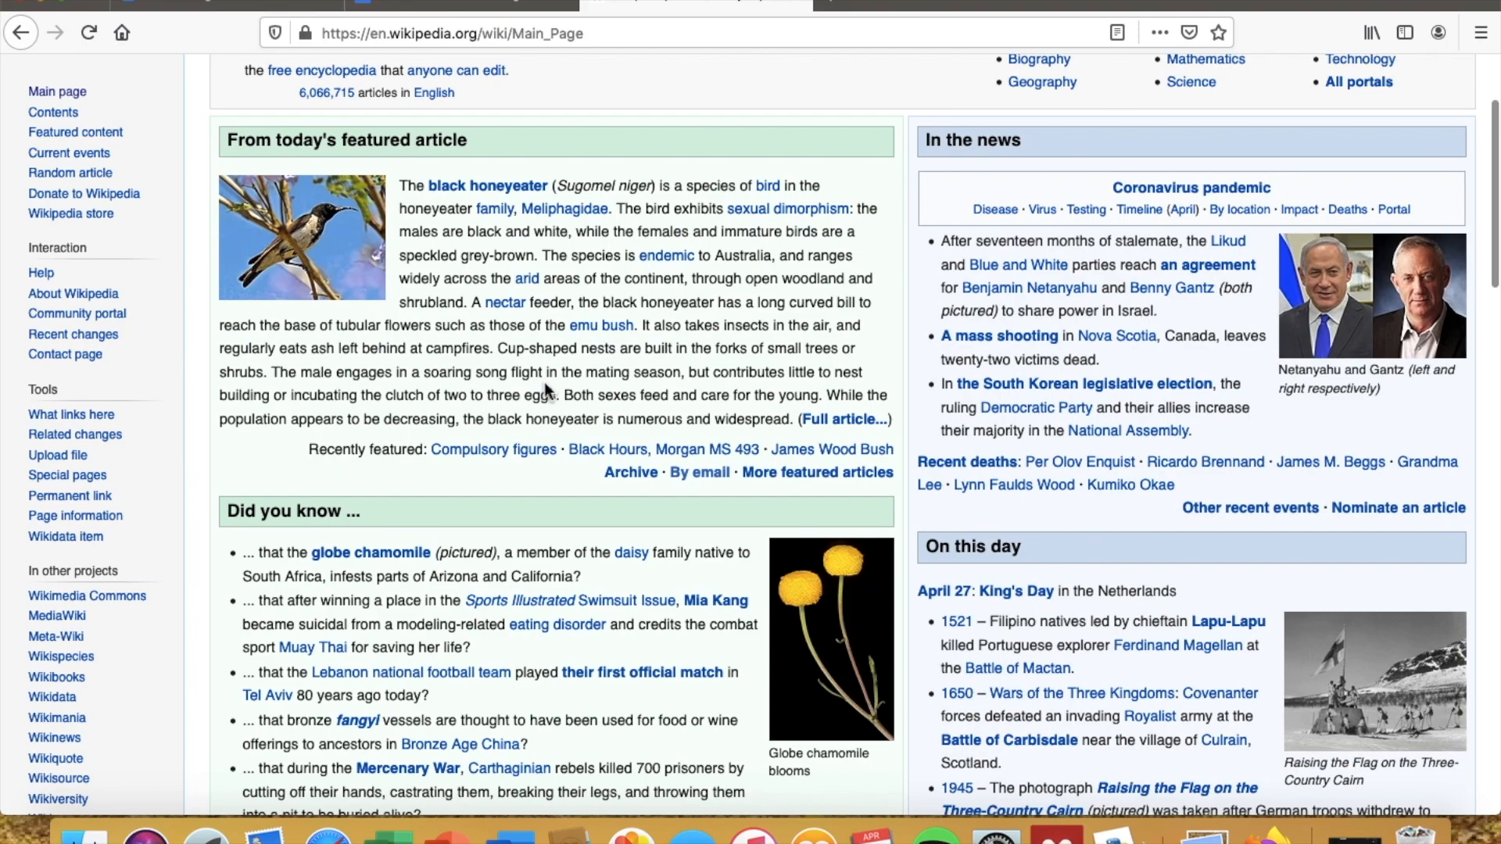
pyautogui.scroll(2, 546, 389)
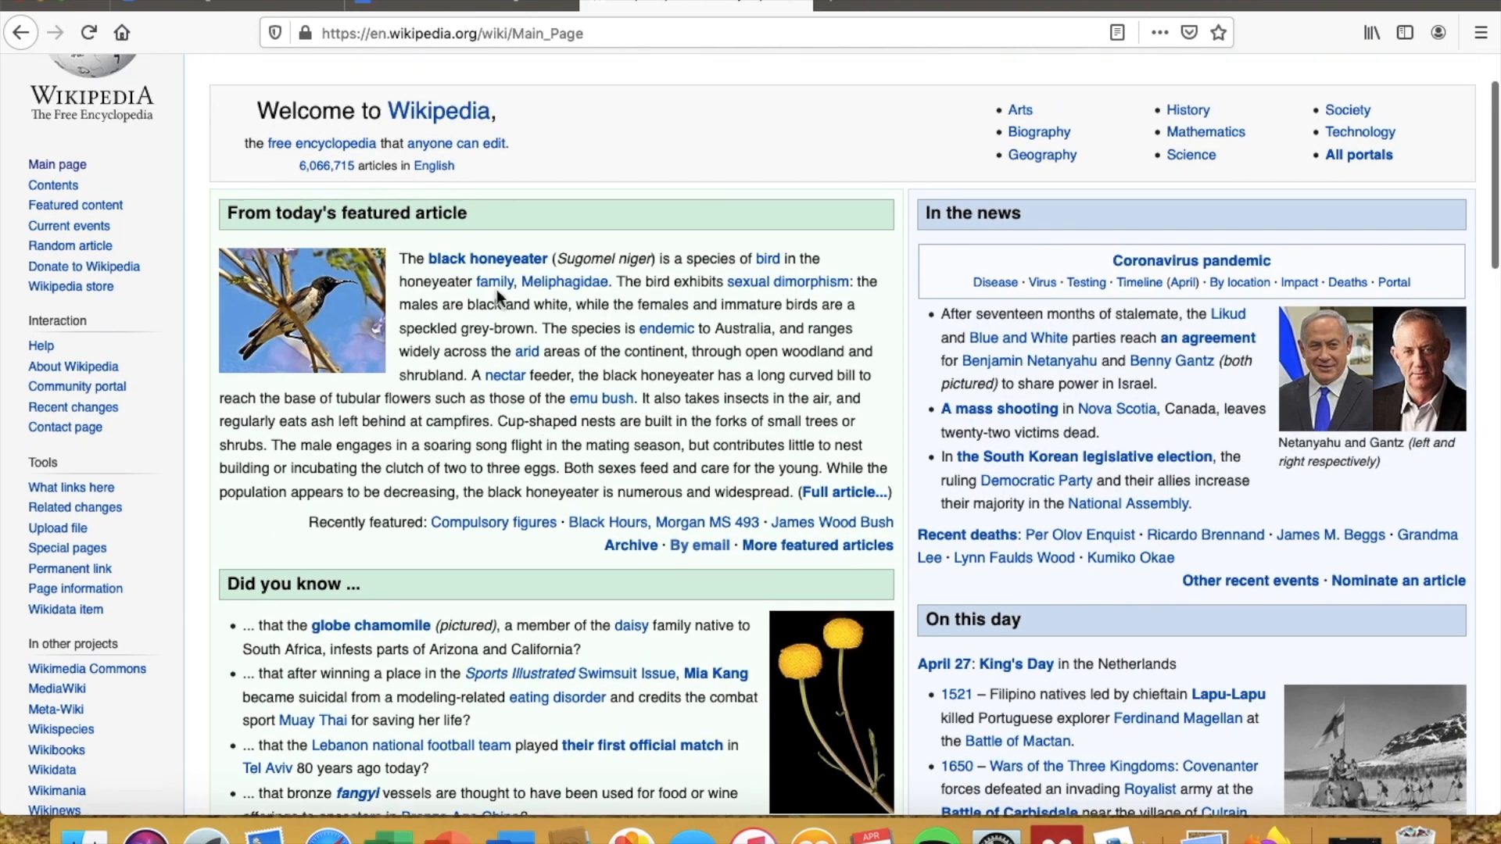
pyautogui.click(481, 259)
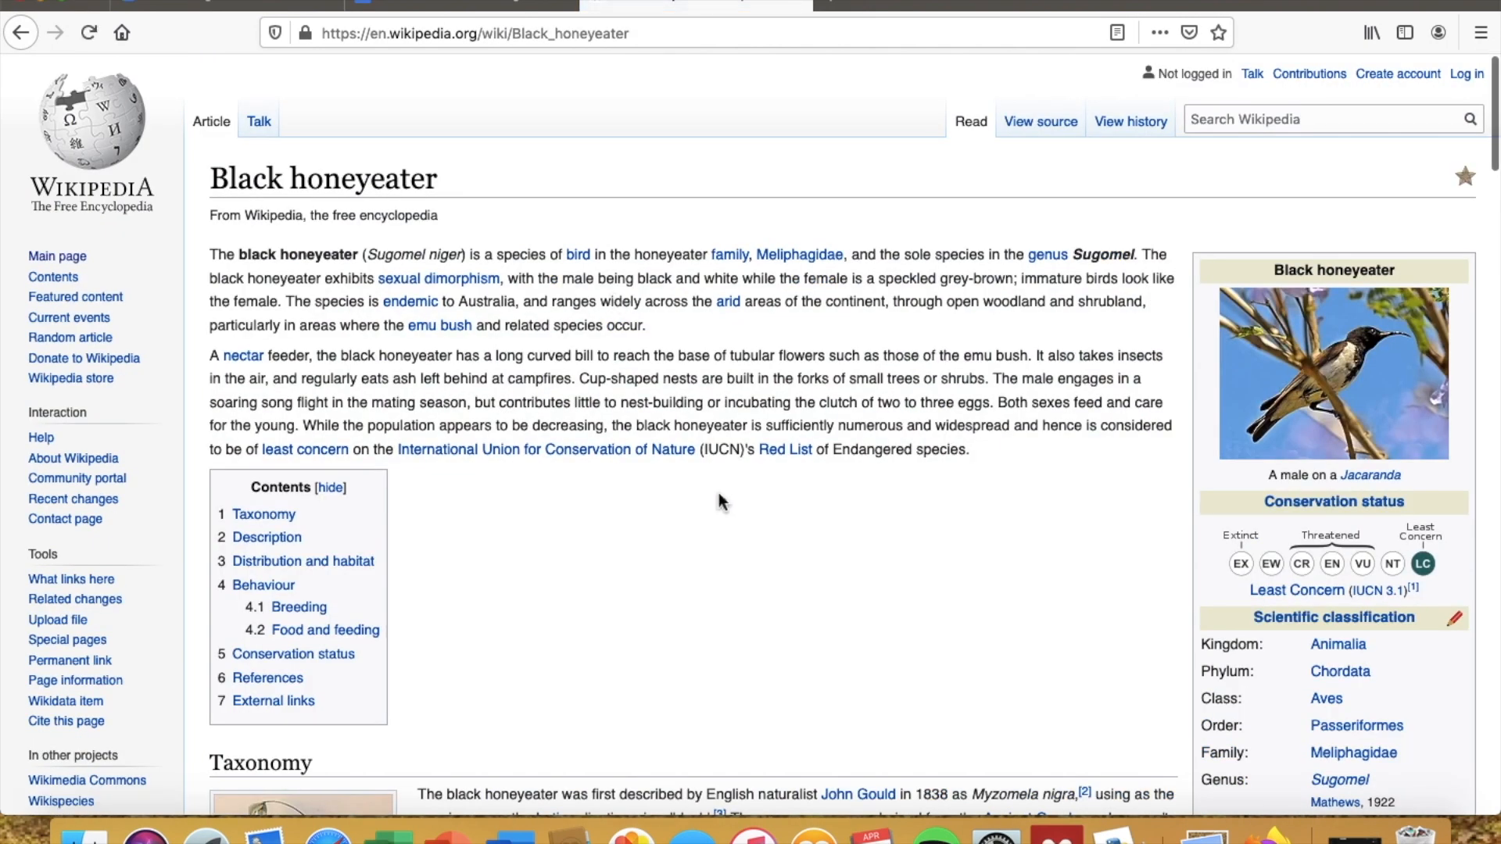
# Step: Copy the first two paragraphs of the article's Taxonomy section
pyautogui.scroll(-10, 719, 494)
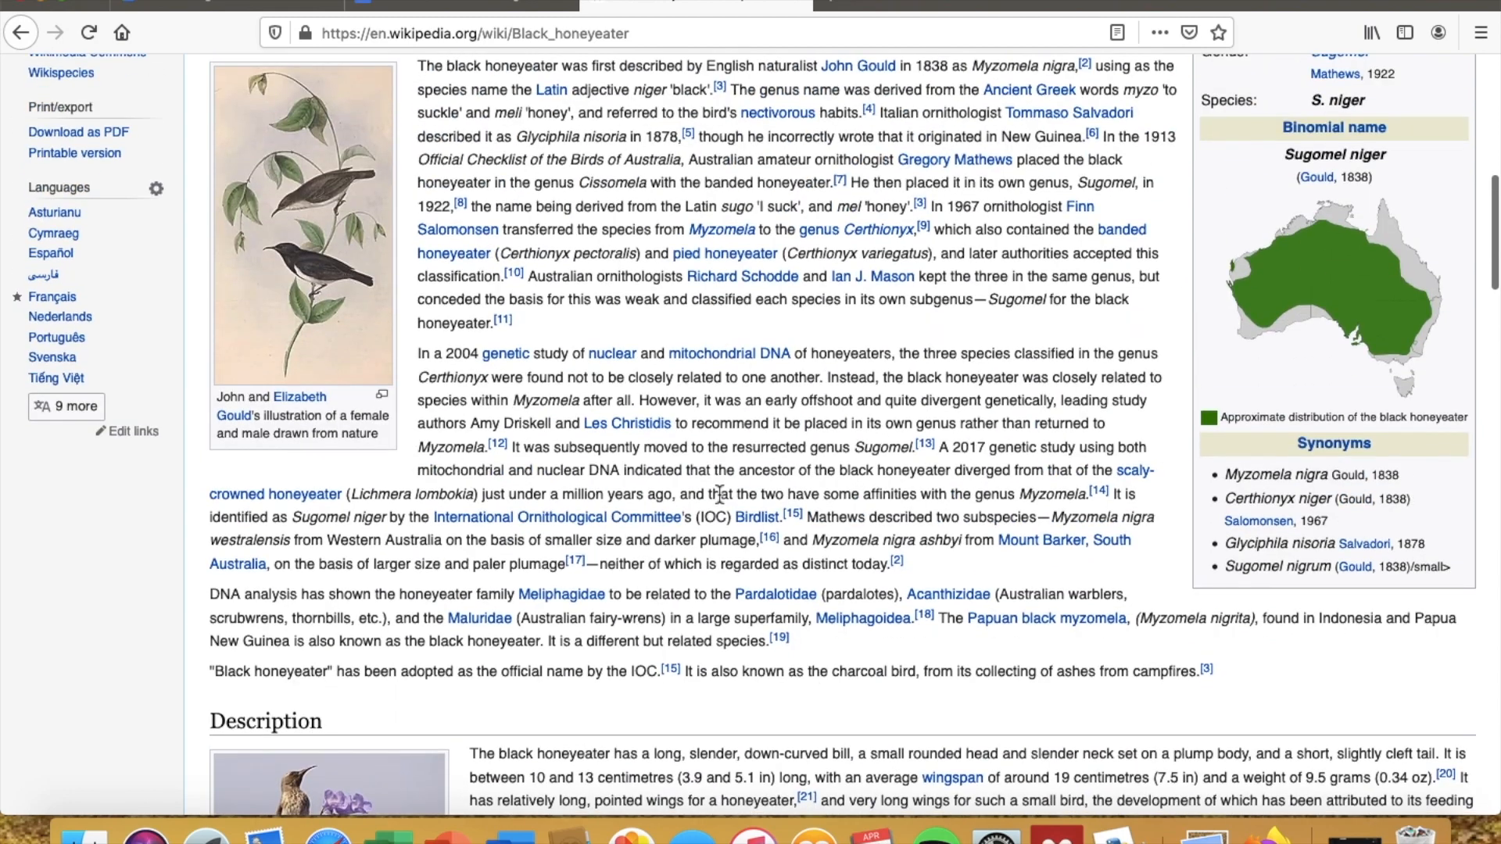
pyautogui.scroll(3, 719, 494)
pyautogui.moveTo(724, 502)
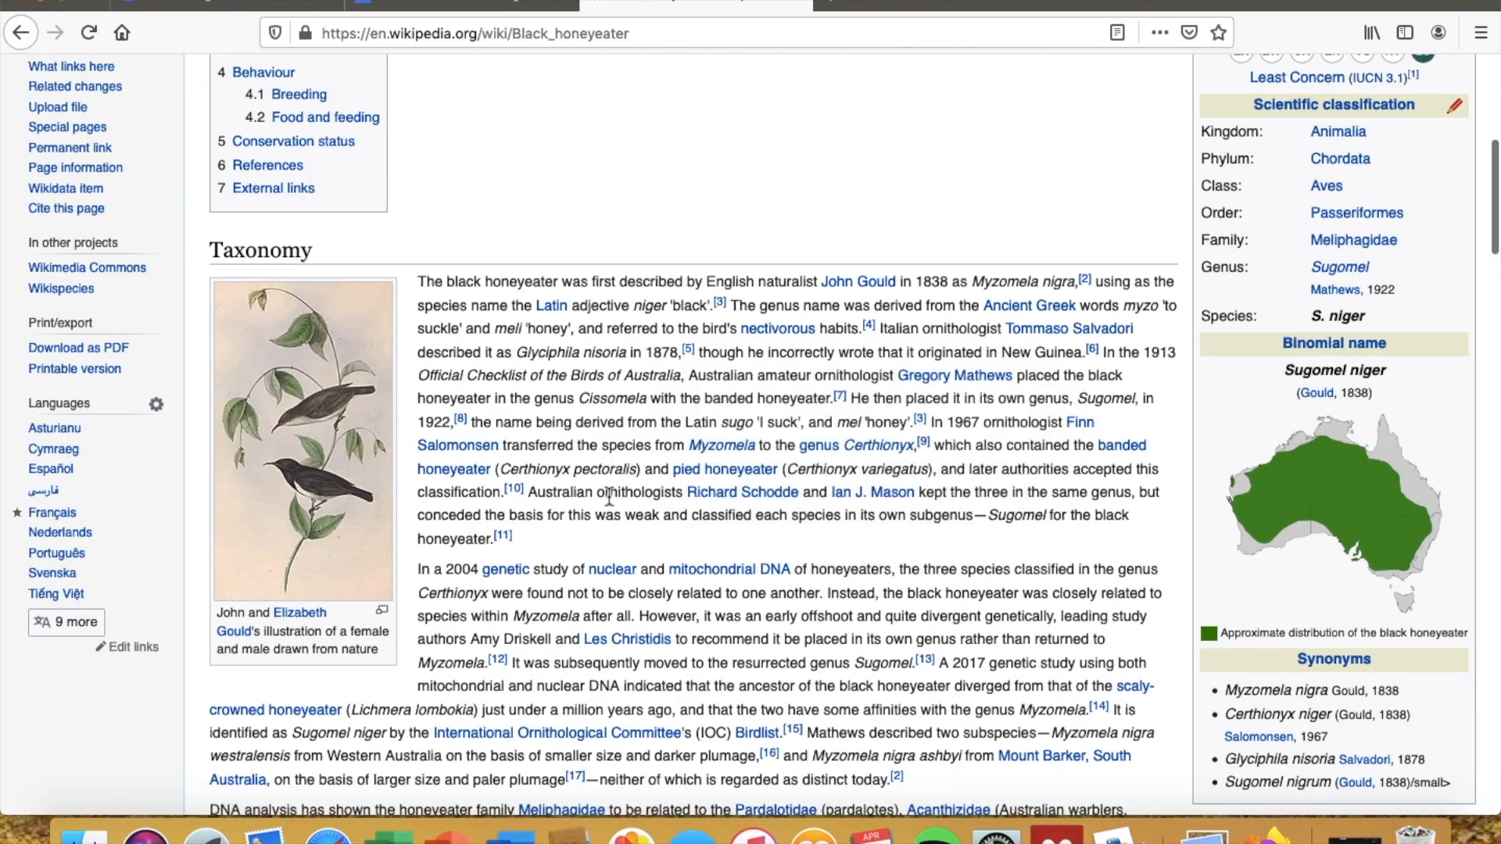
pyautogui.scroll(-3, 614, 483)
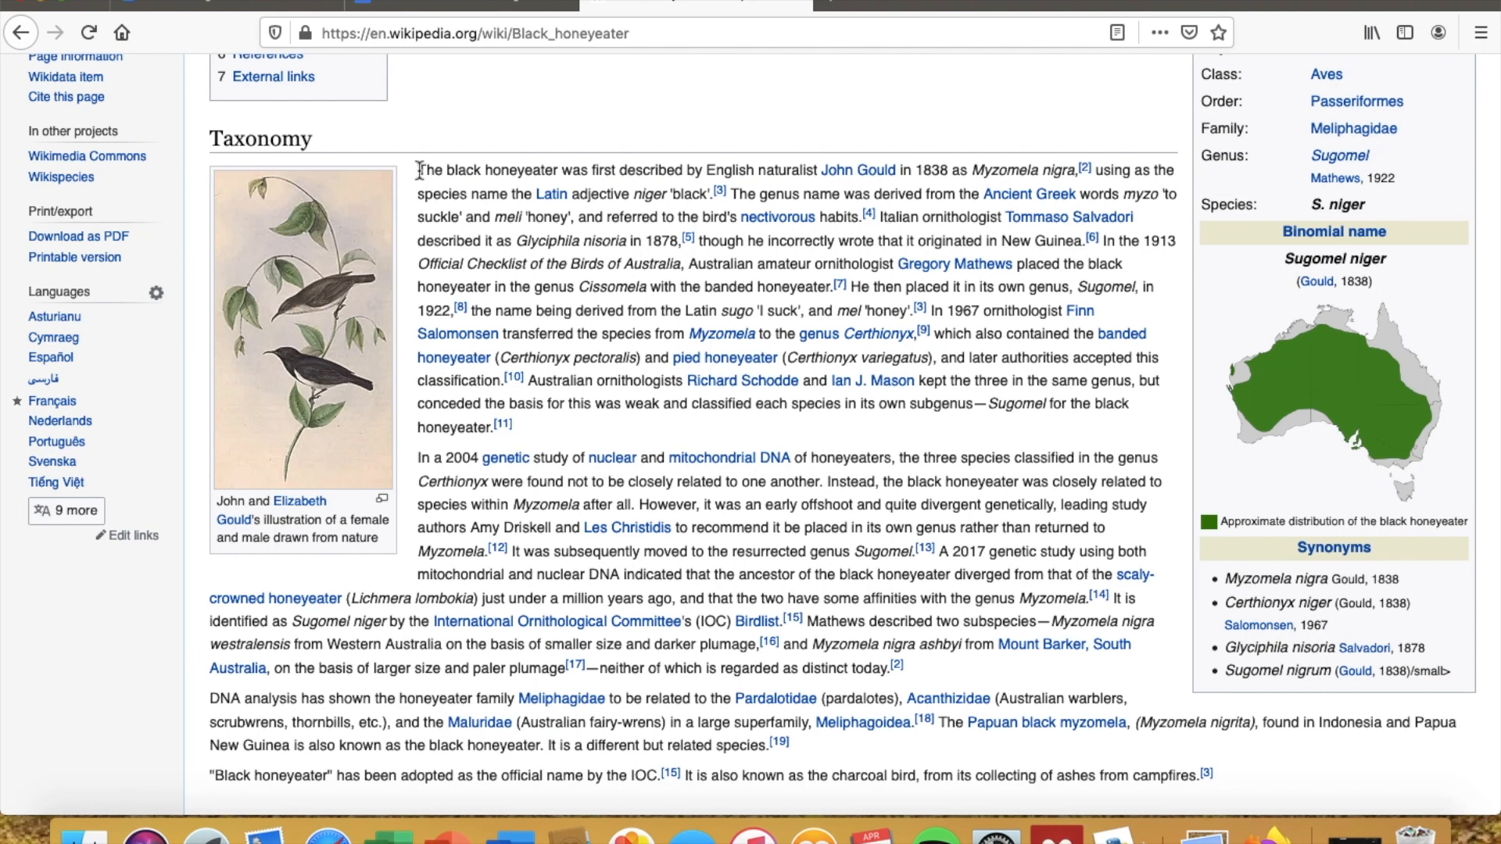
pyautogui.moveTo(420, 170); pyautogui.dragTo(916, 671)
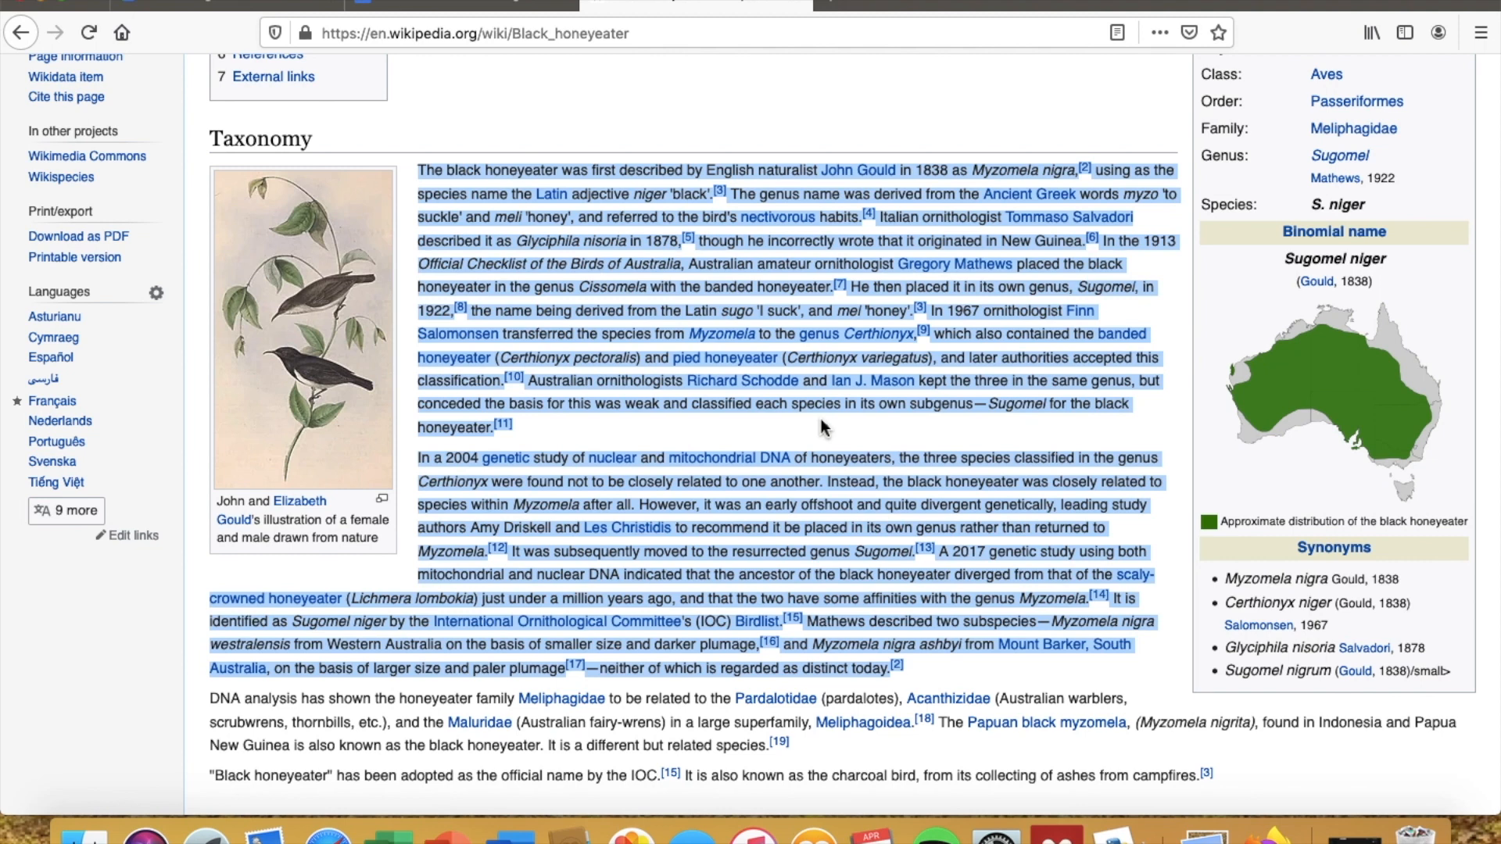
pyautogui.rightClick(633, 244)
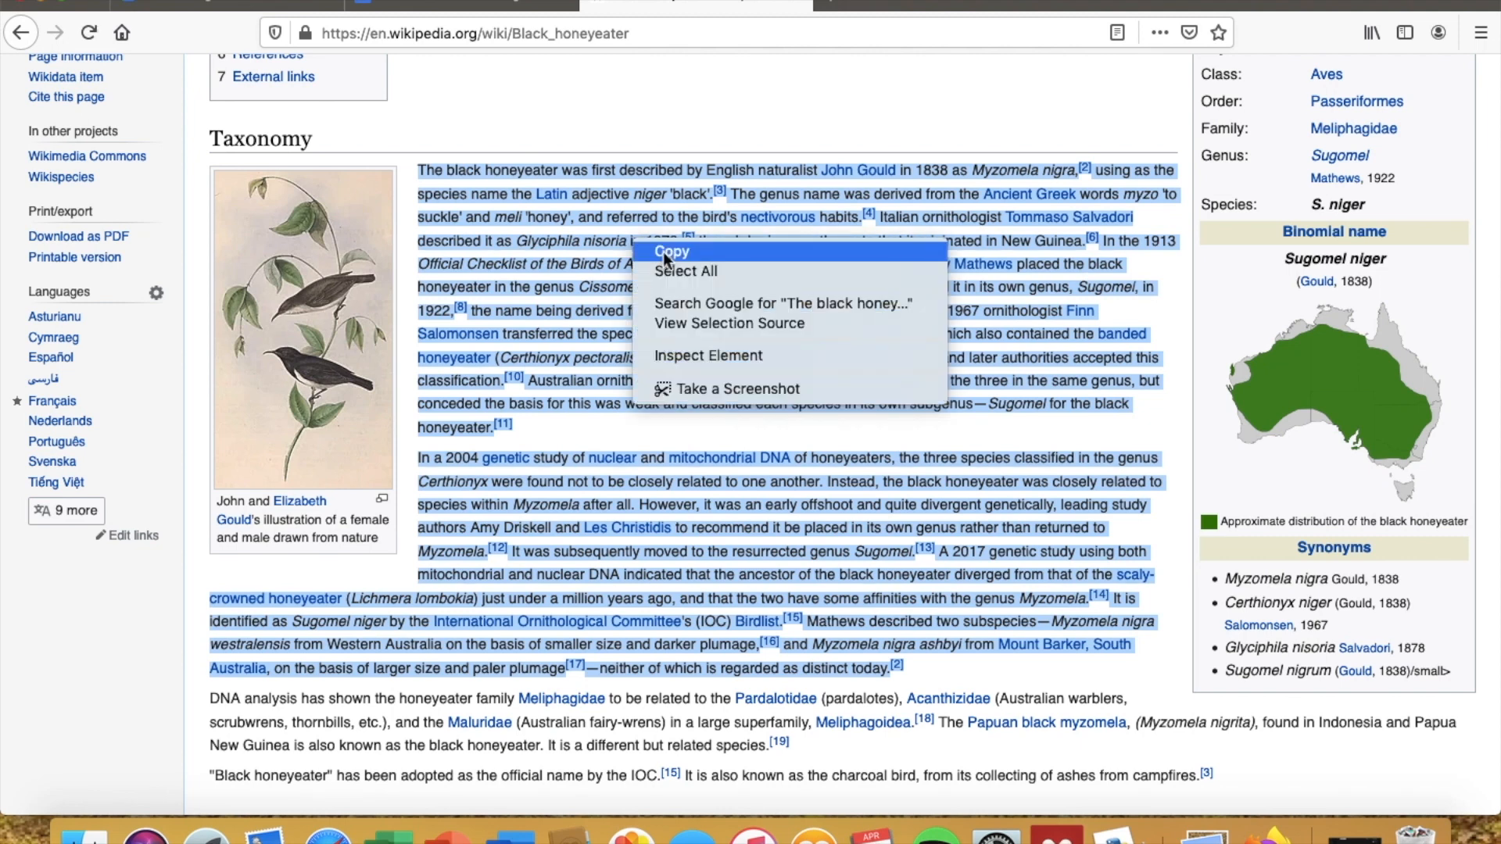
pyautogui.click(663, 251)
# Step: Paste the copied Wikipedia text on a new line below the sentence in the untitled Google Docs document
pyautogui.click(426, 6)
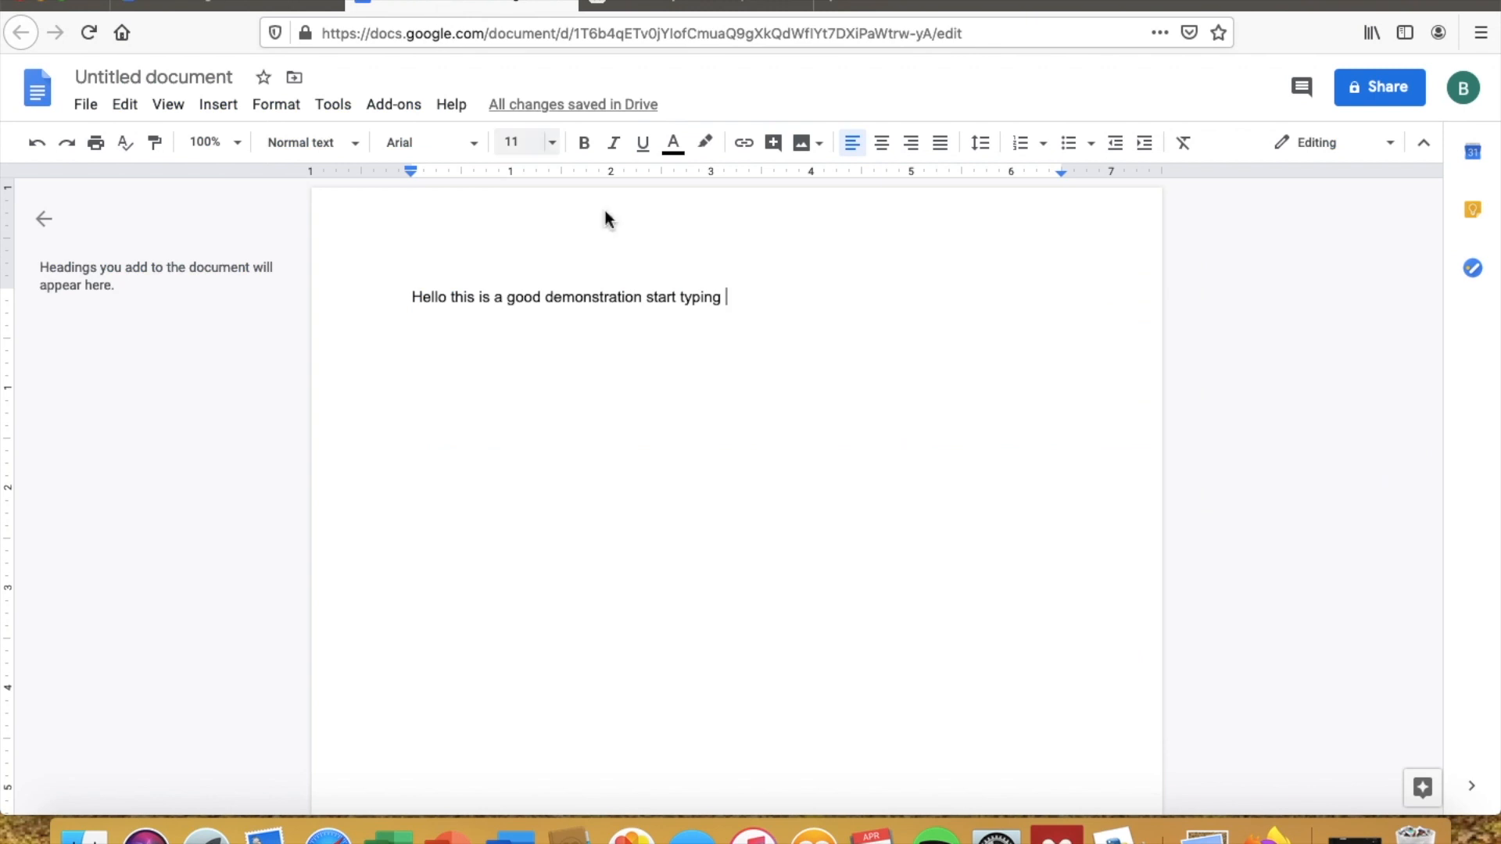
pyautogui.press('Return')
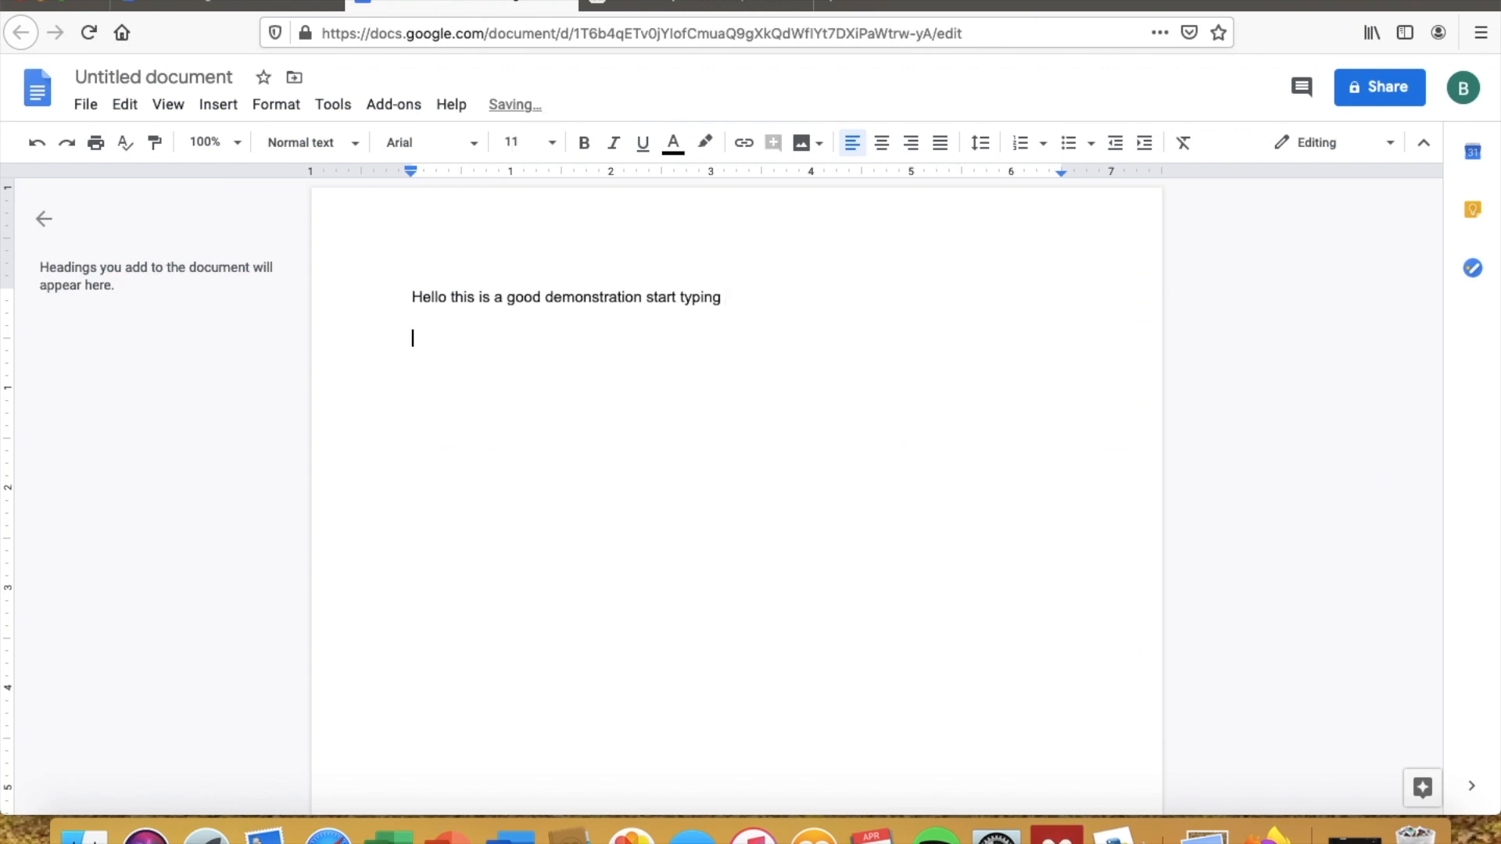
pyautogui.rightClick(432, 340)
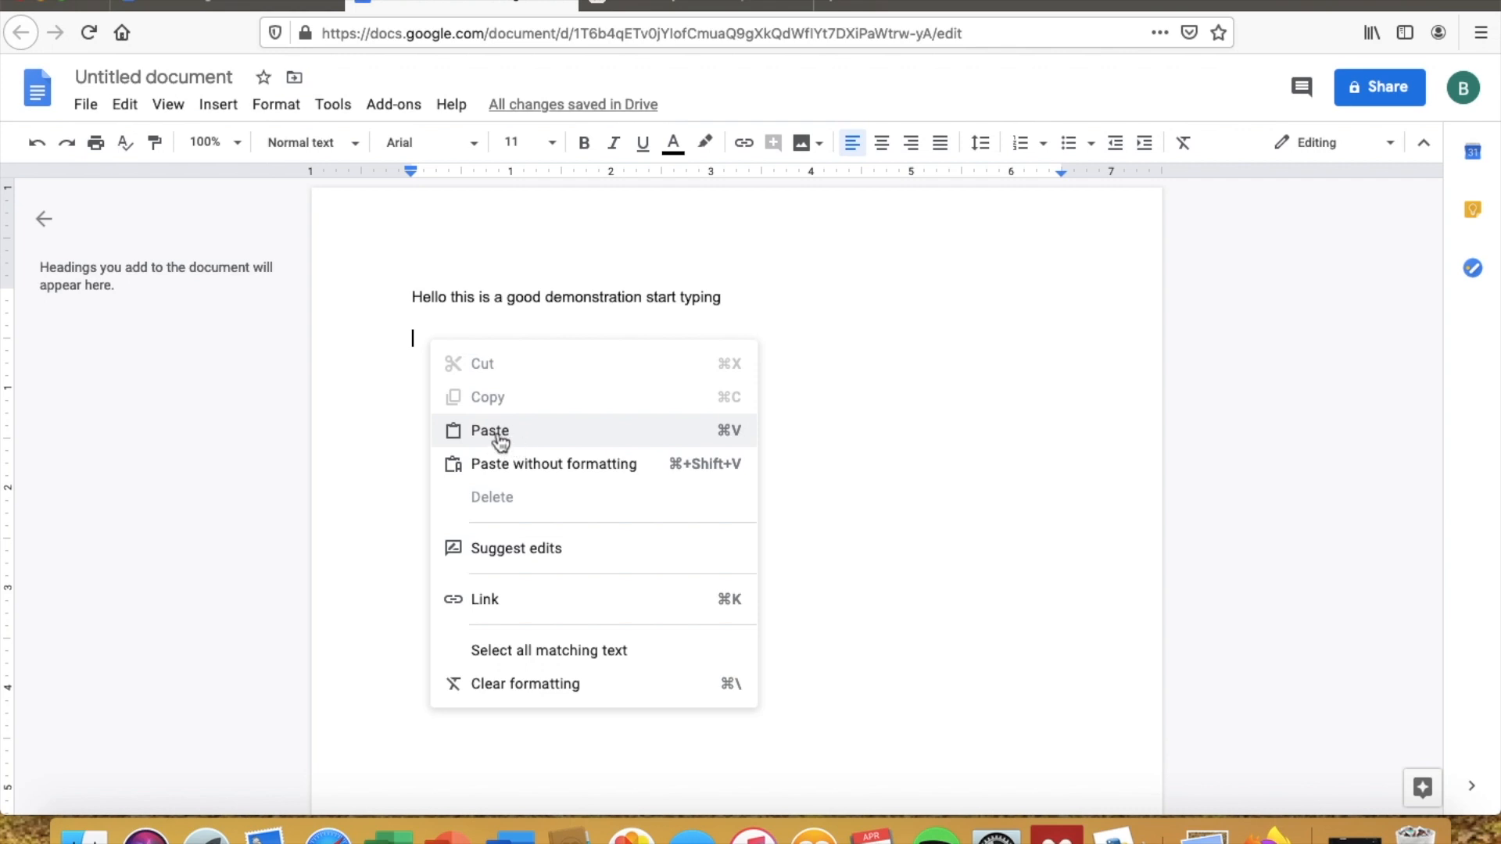
pyautogui.click(386, 340)
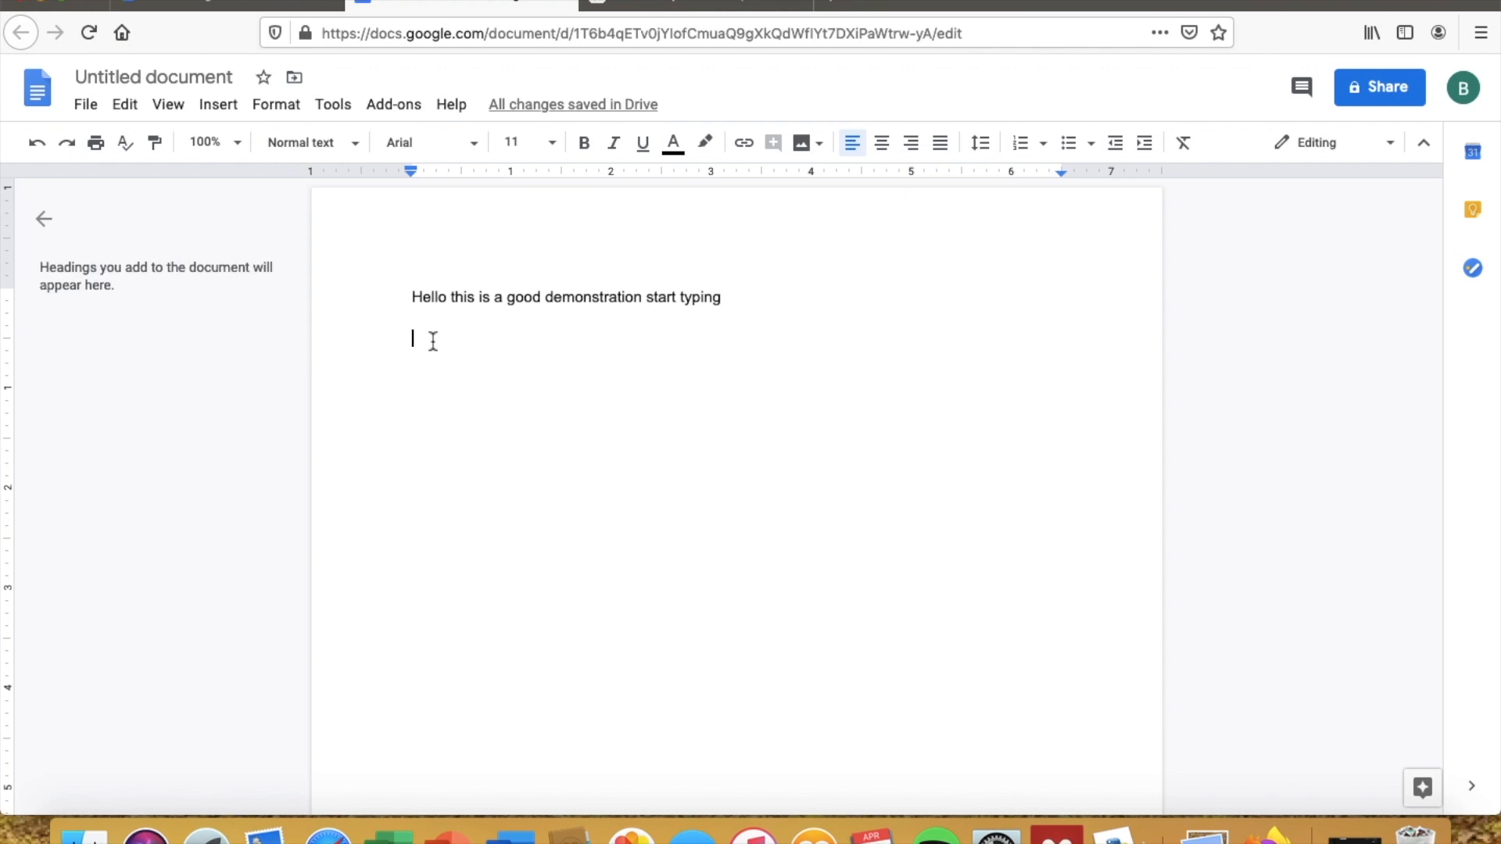
pyautogui.press('super+v')
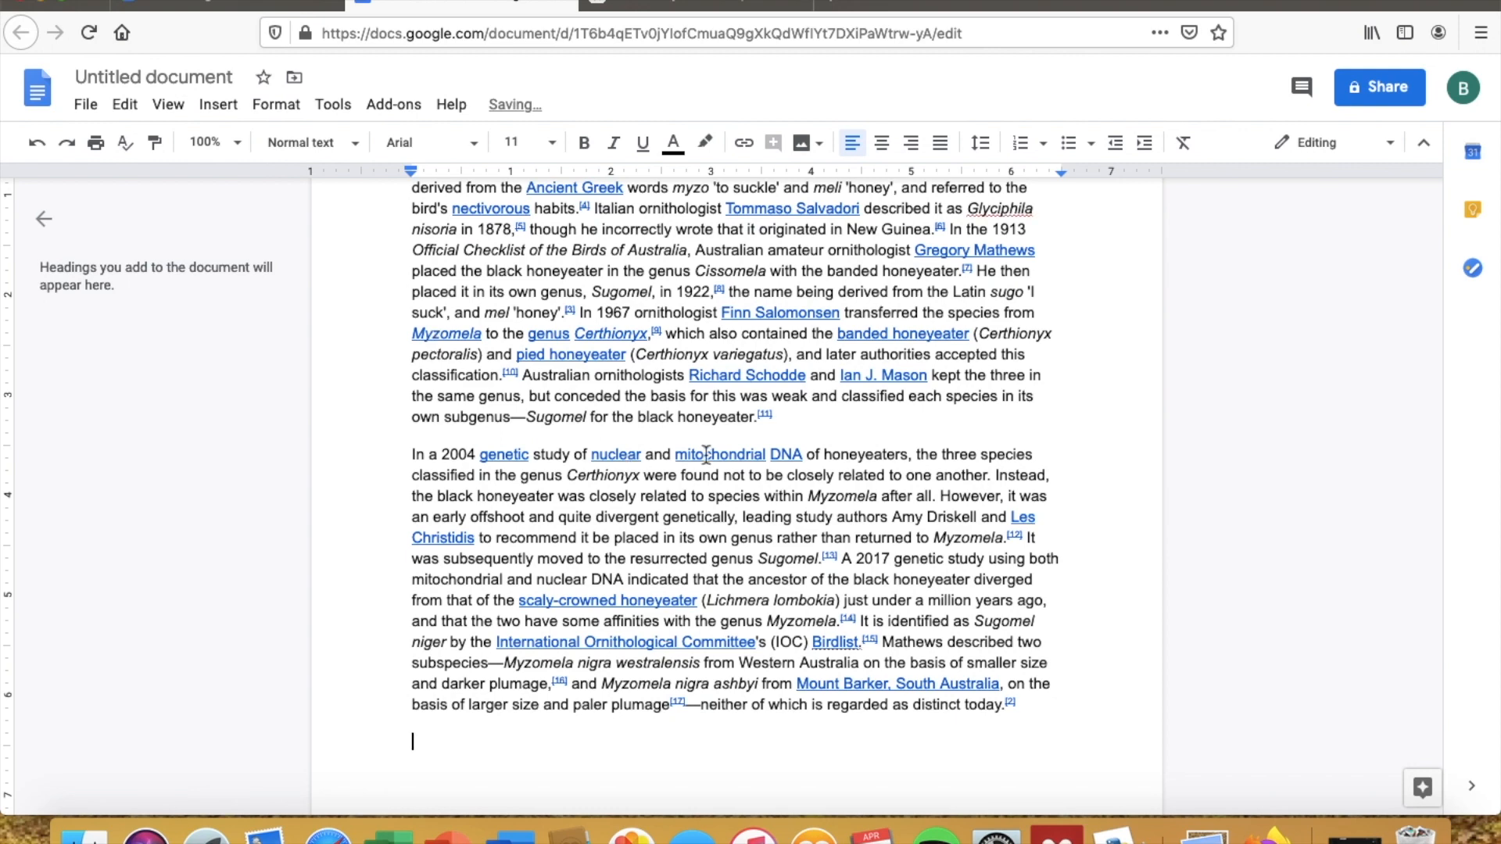
pyautogui.scroll(5, 826, 457)
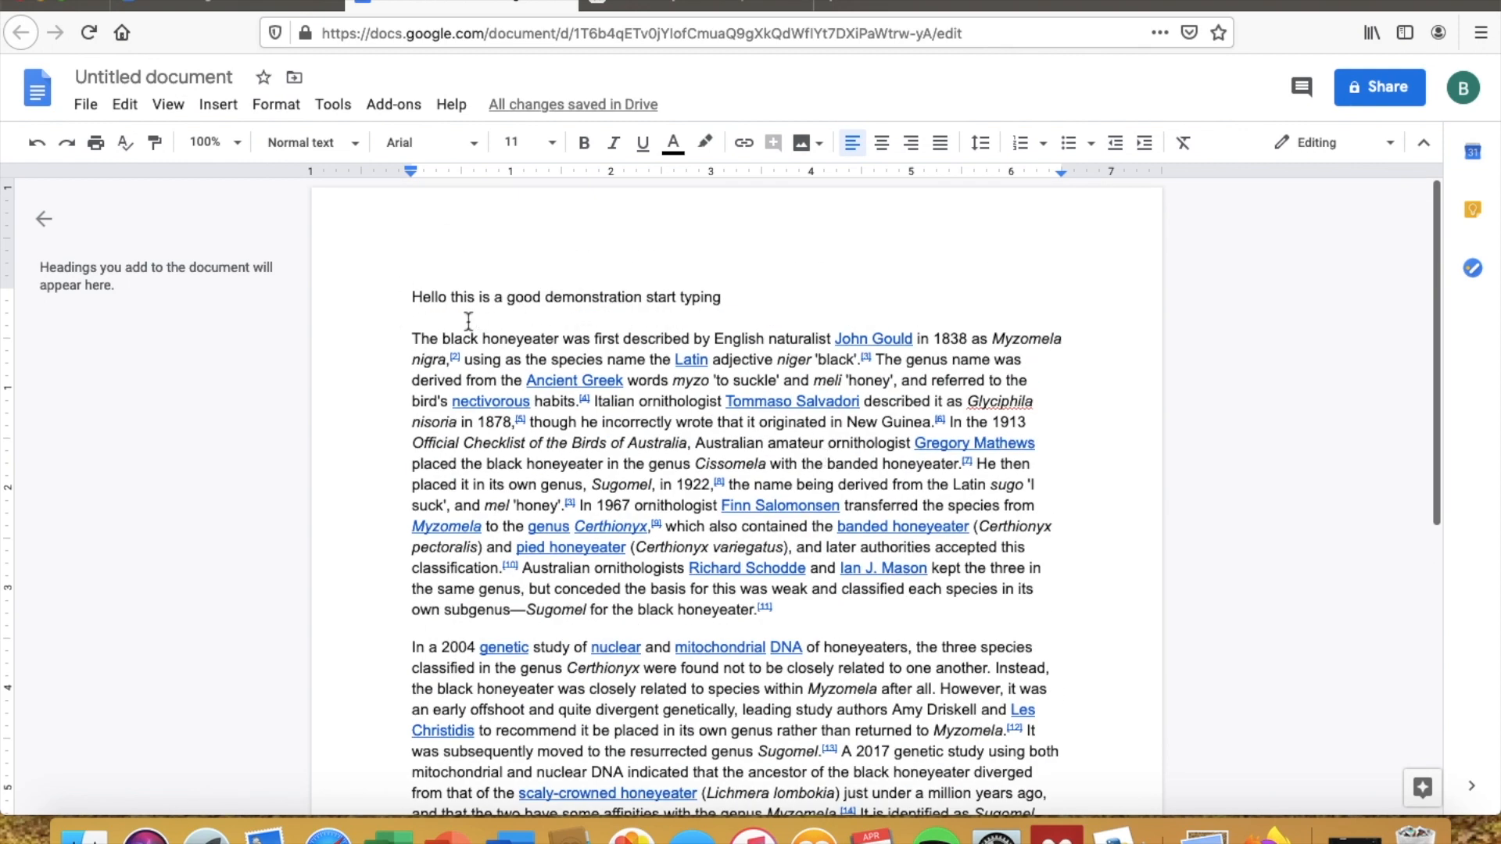
pyautogui.scroll(-6, 545, 389)
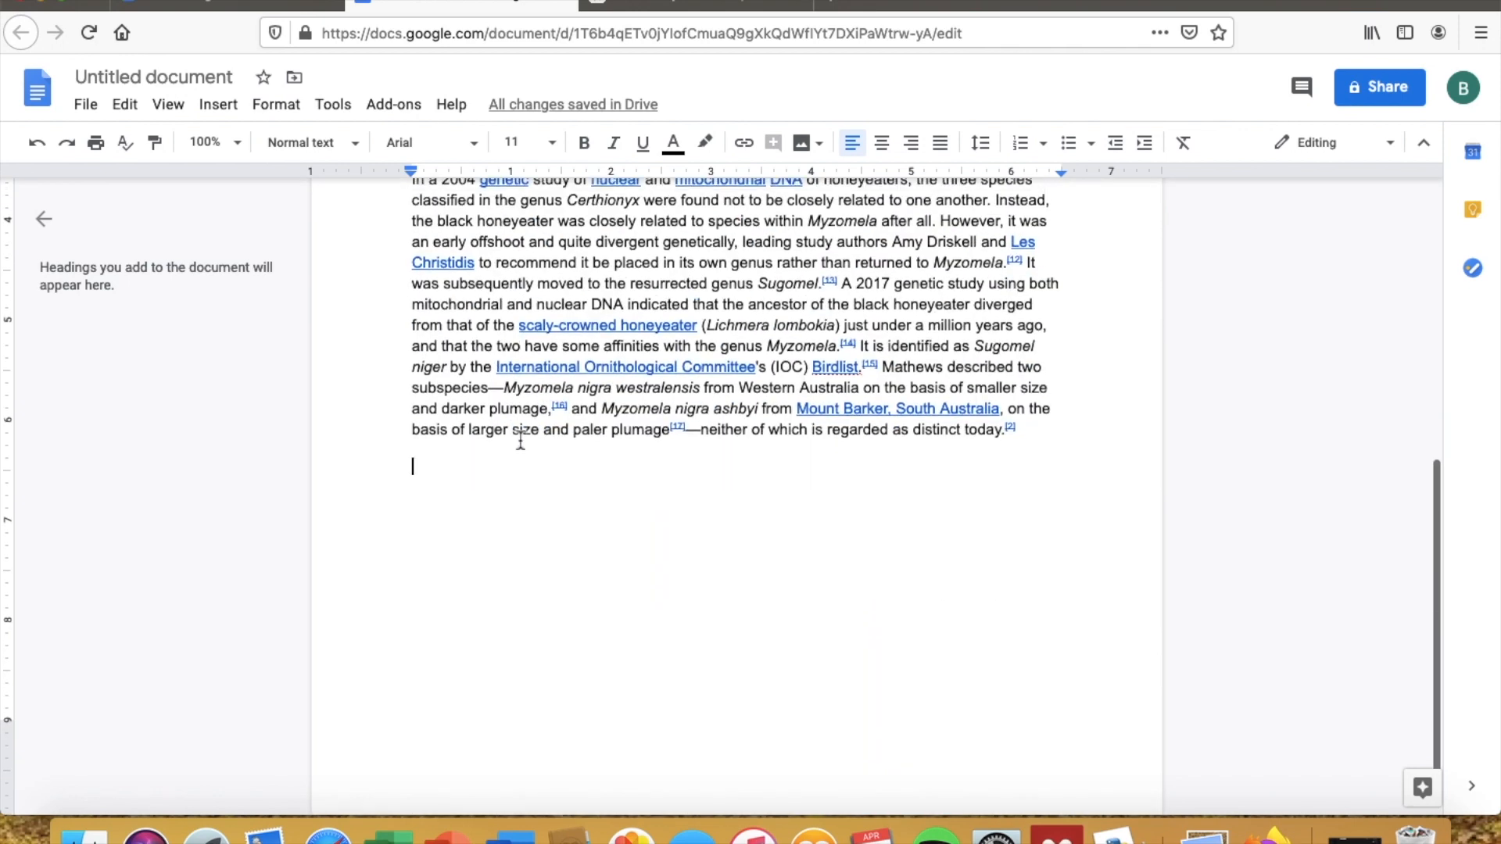
# Step: Paste the copied Wikipedia paragraphs two more times at the end of the document and review the pasted pages
pyautogui.press('super+v')
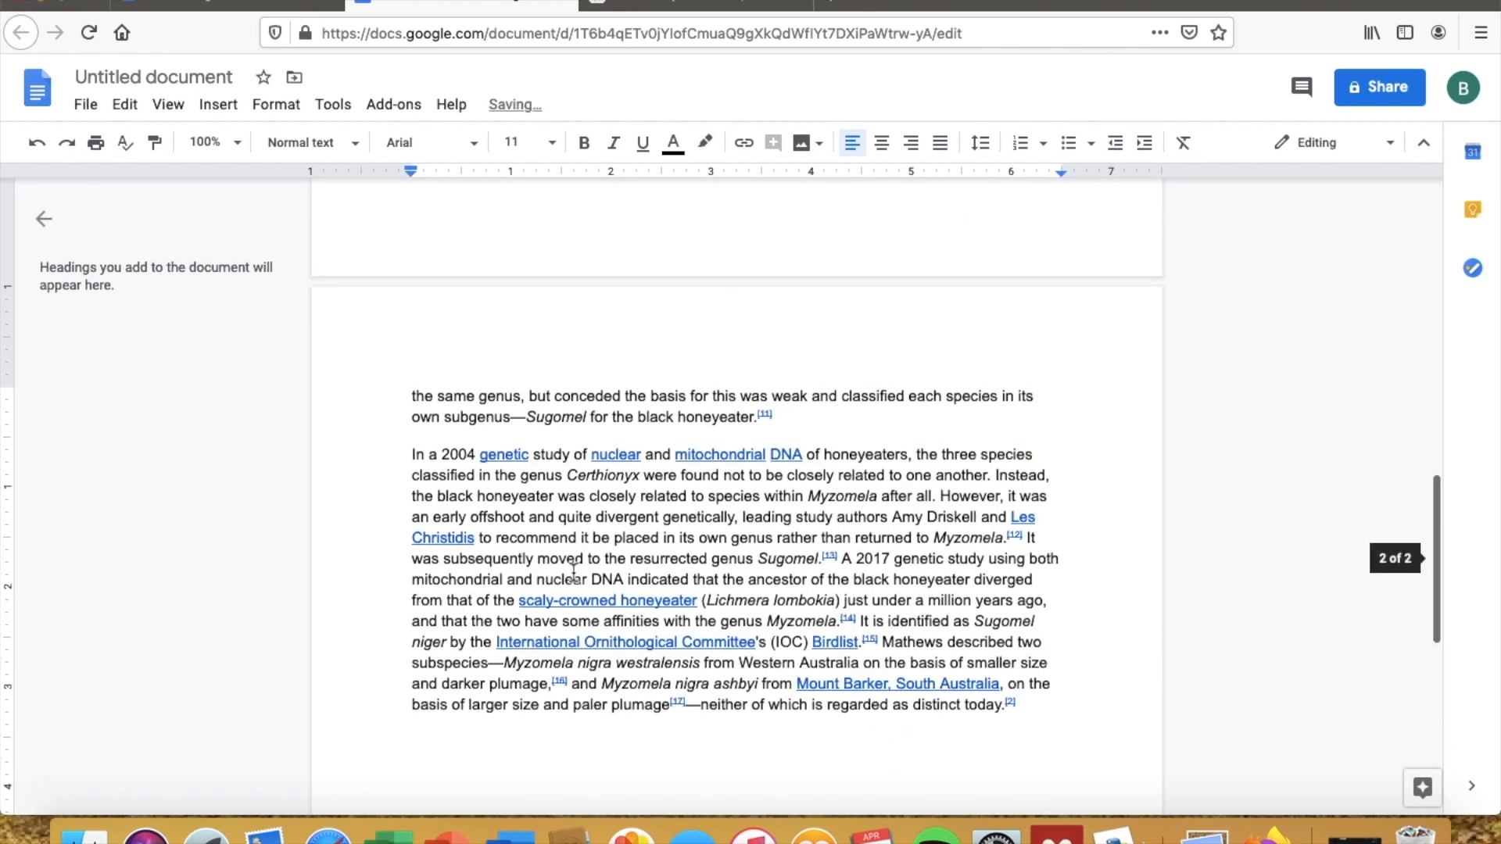
pyautogui.scroll(1, 682, 428)
pyautogui.scroll(10, 681, 428)
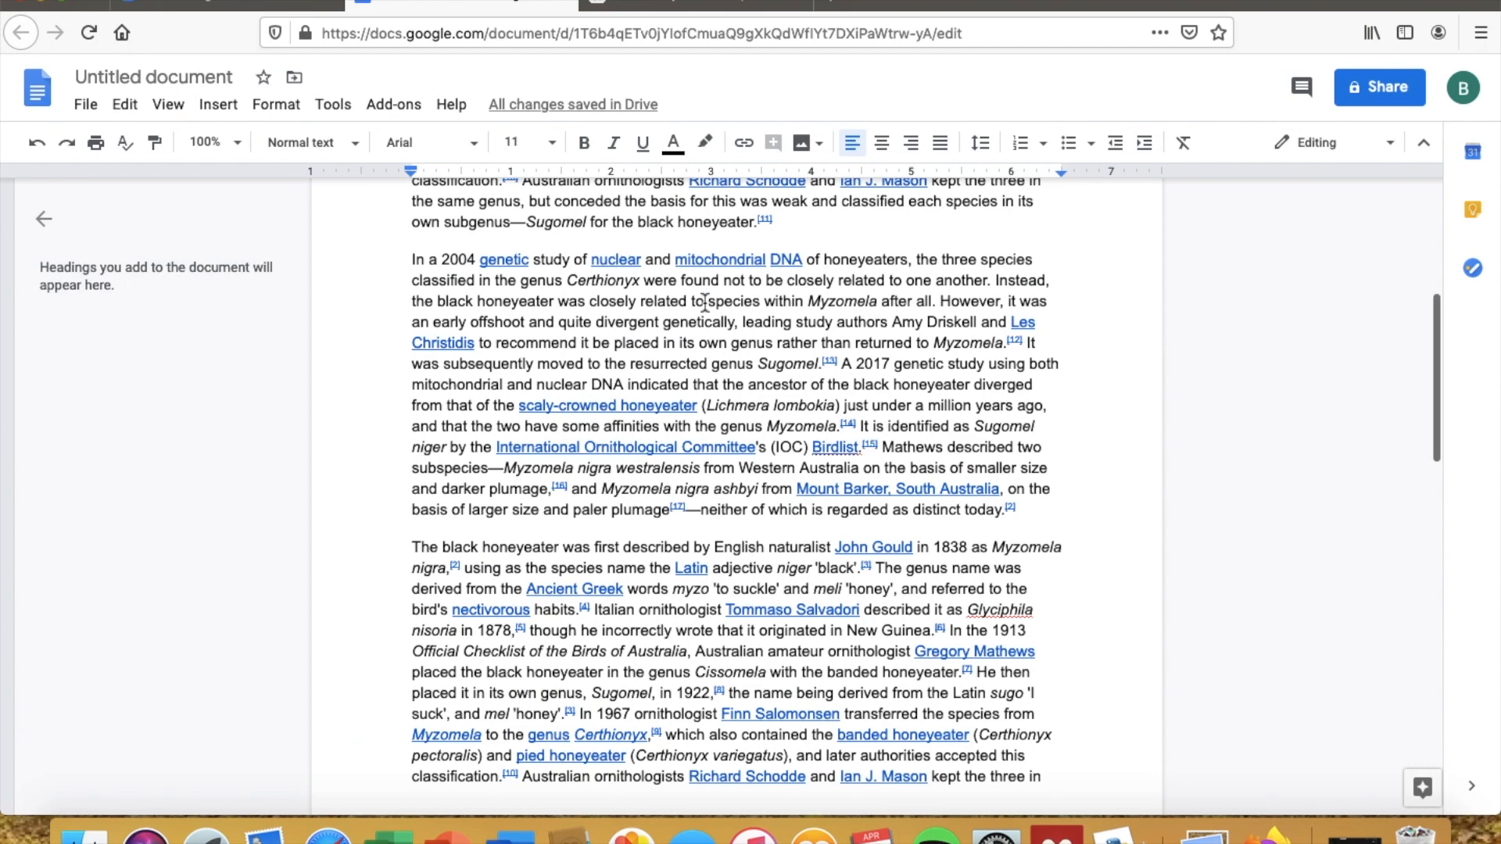
pyautogui.scroll(-1, 705, 301)
pyautogui.scroll(-3, 704, 301)
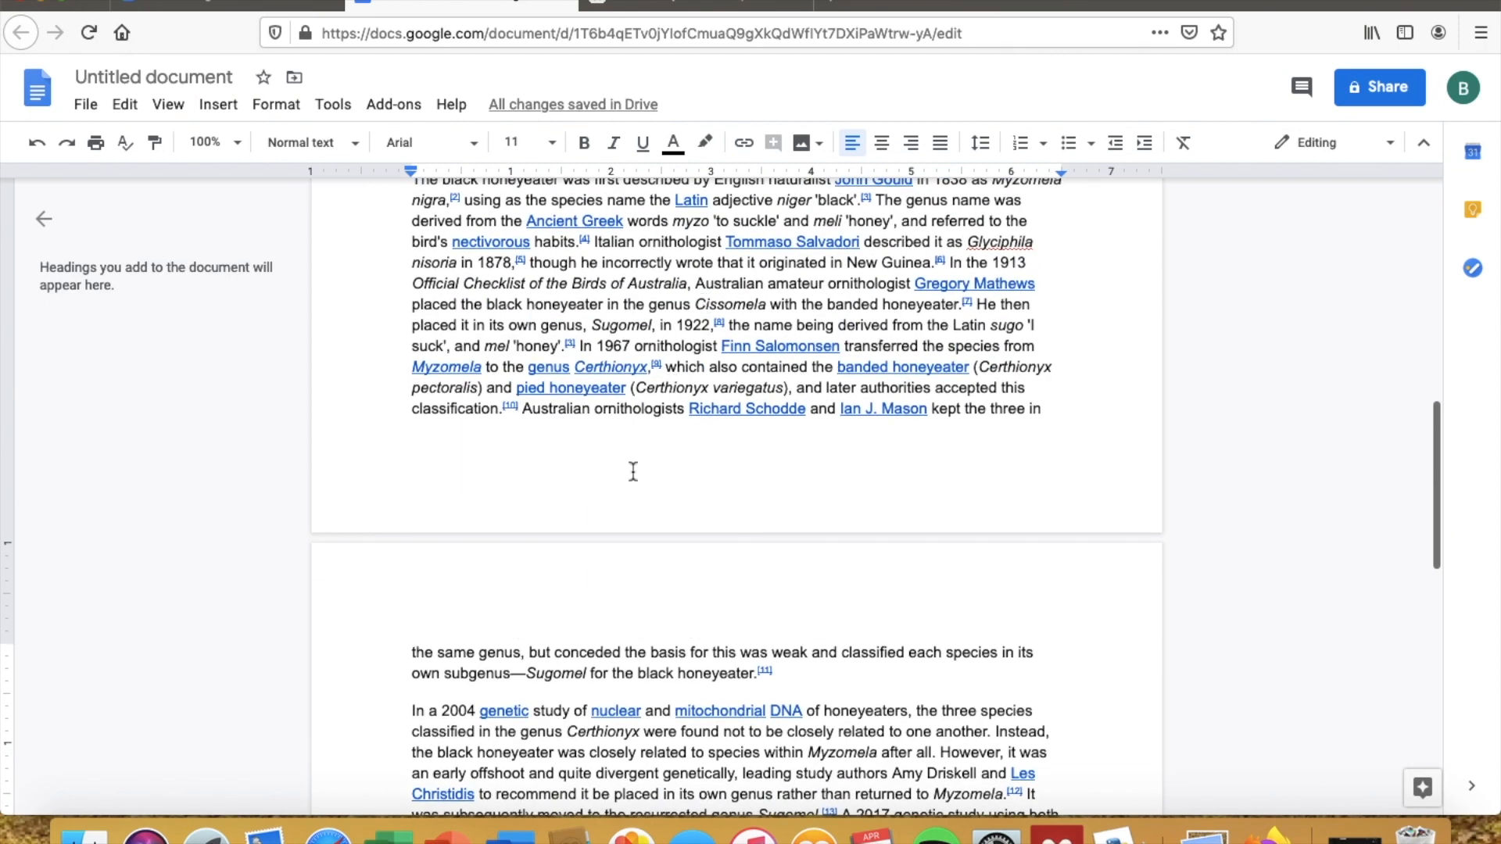
pyautogui.scroll(-2, 668, 430)
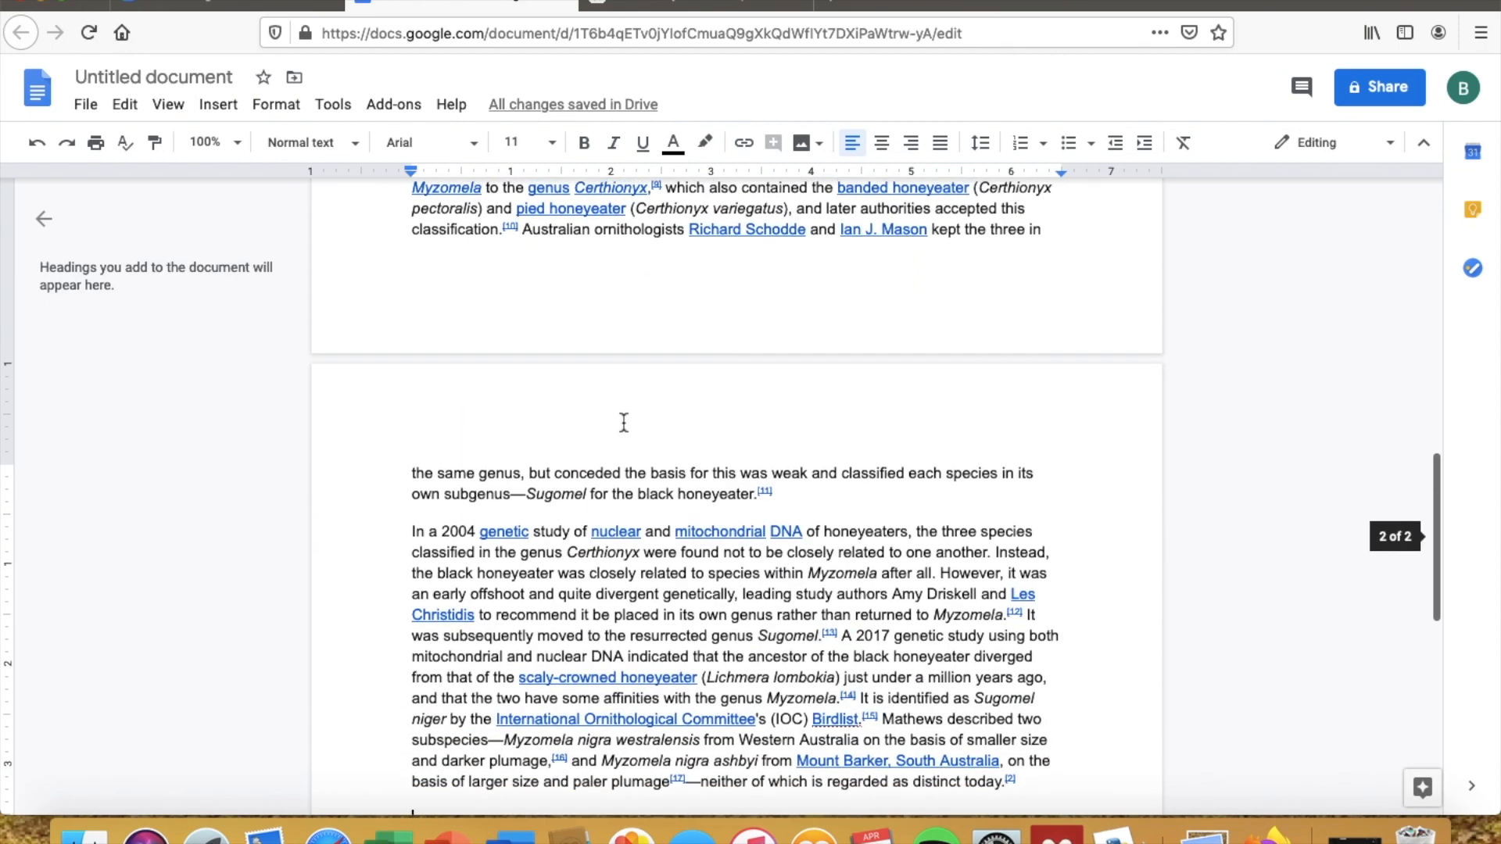
pyautogui.scroll(-3, 623, 422)
pyautogui.scroll(-1, 659, 514)
pyautogui.scroll(2, 659, 514)
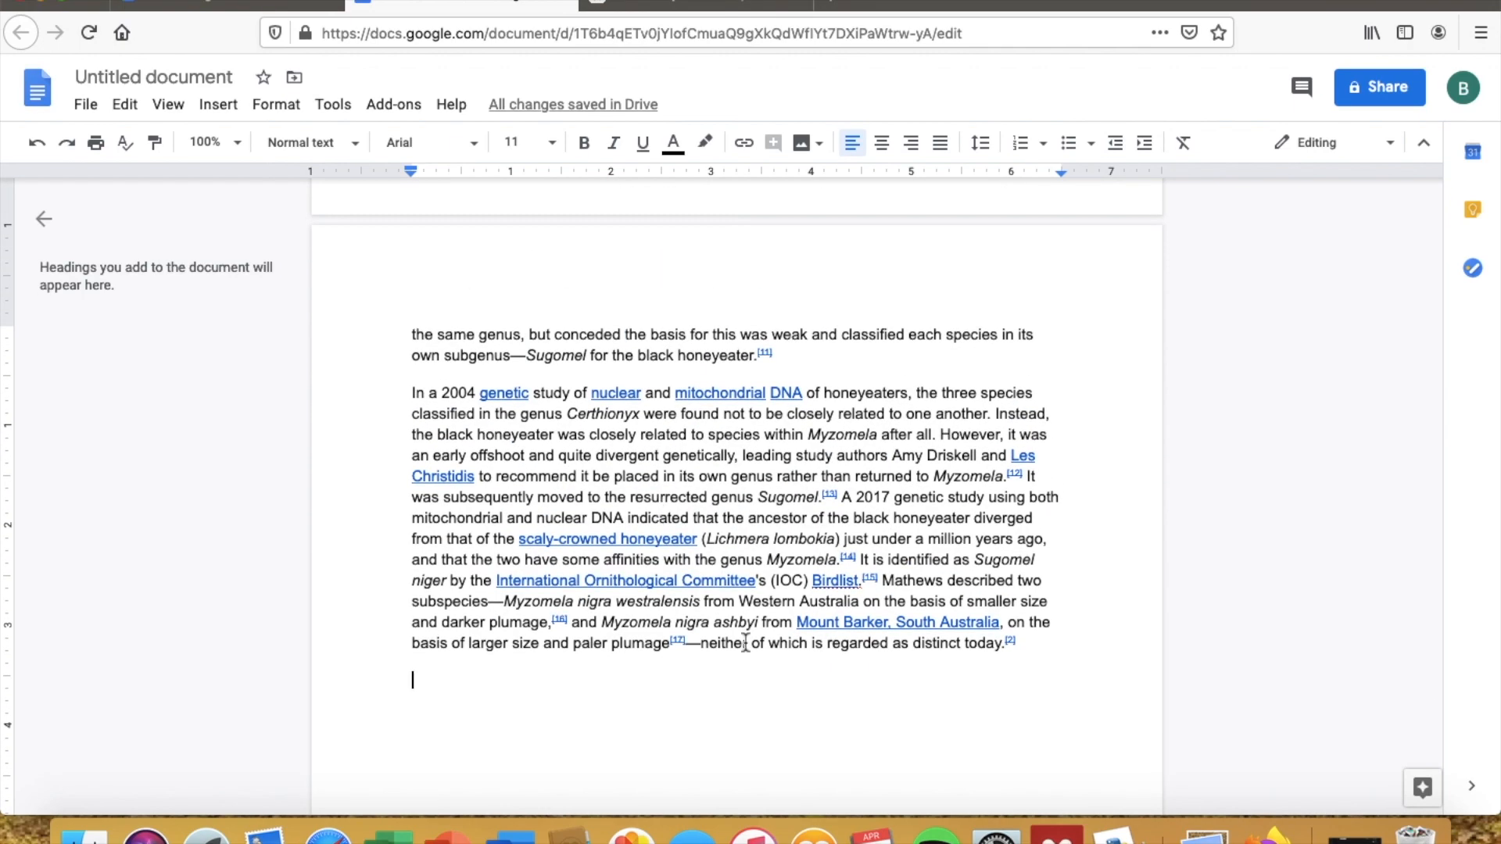
pyautogui.press('super+v')
pyautogui.scroll(3, 642, 626)
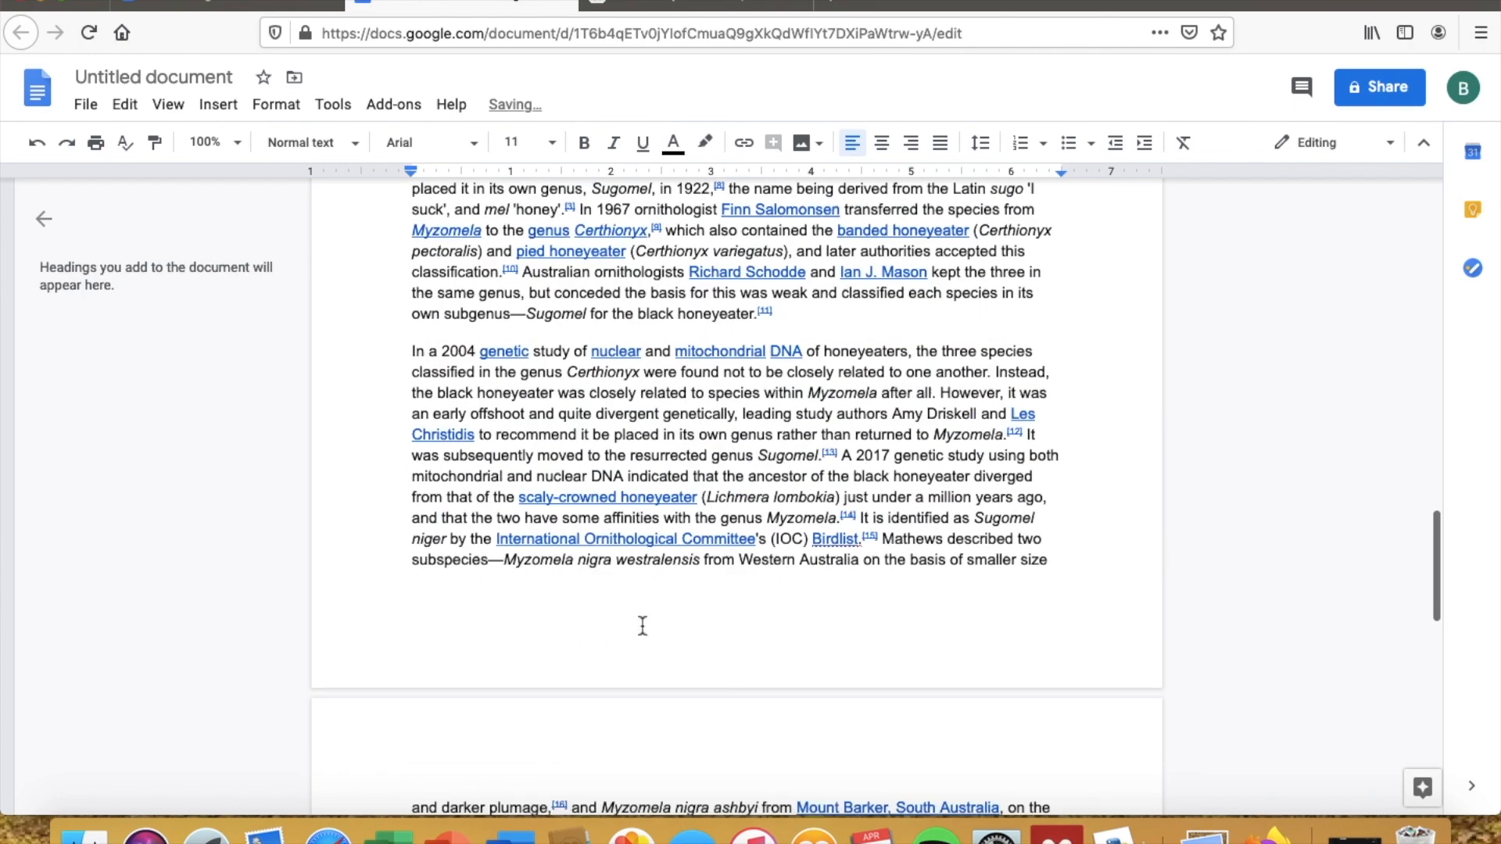
pyautogui.scroll(5, 642, 626)
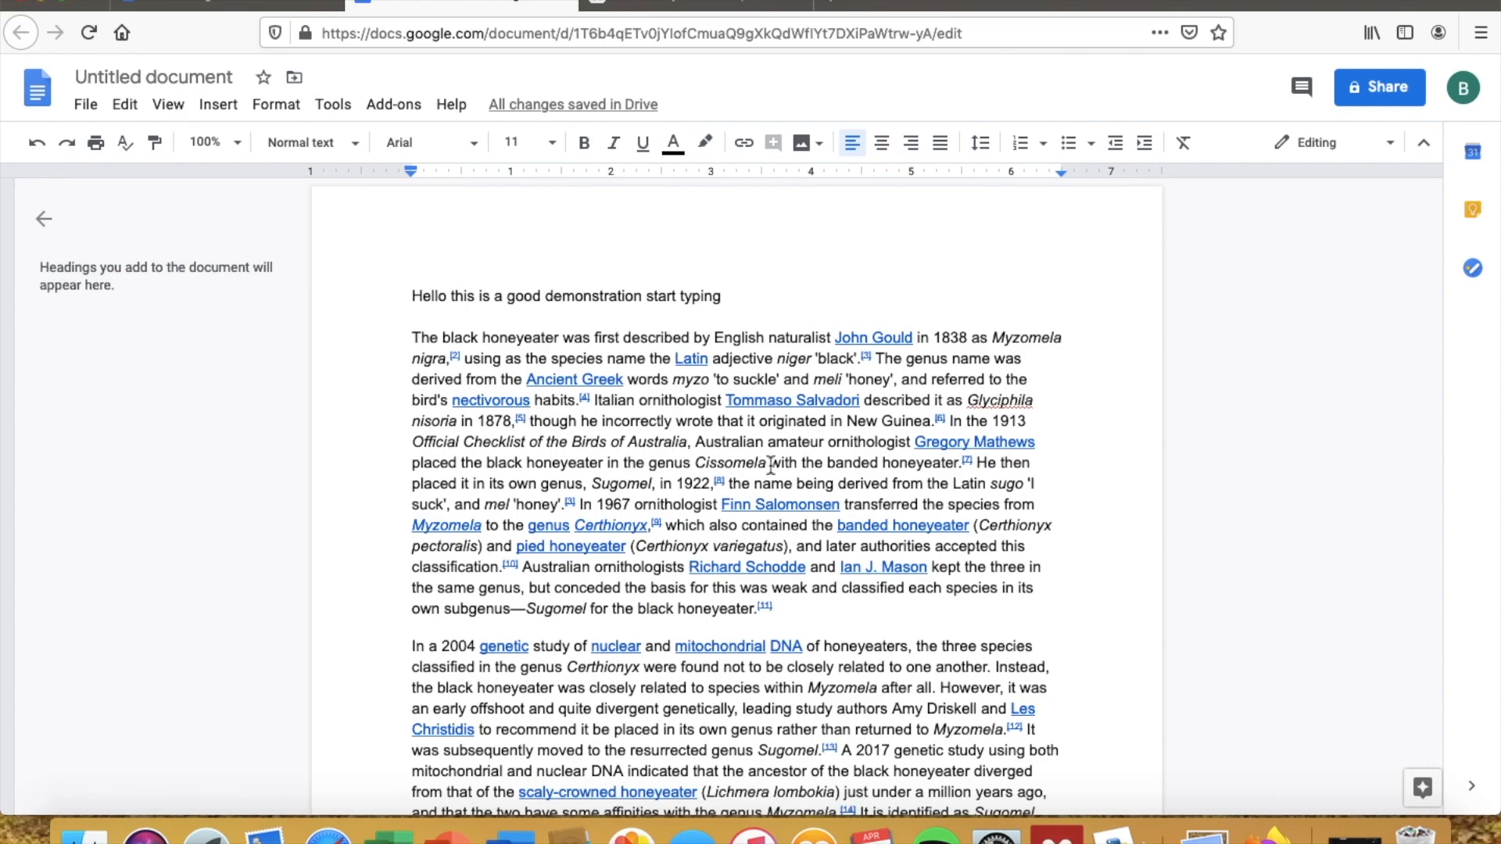
pyautogui.scroll(-3, 740, 505)
pyautogui.scroll(-1, 740, 505)
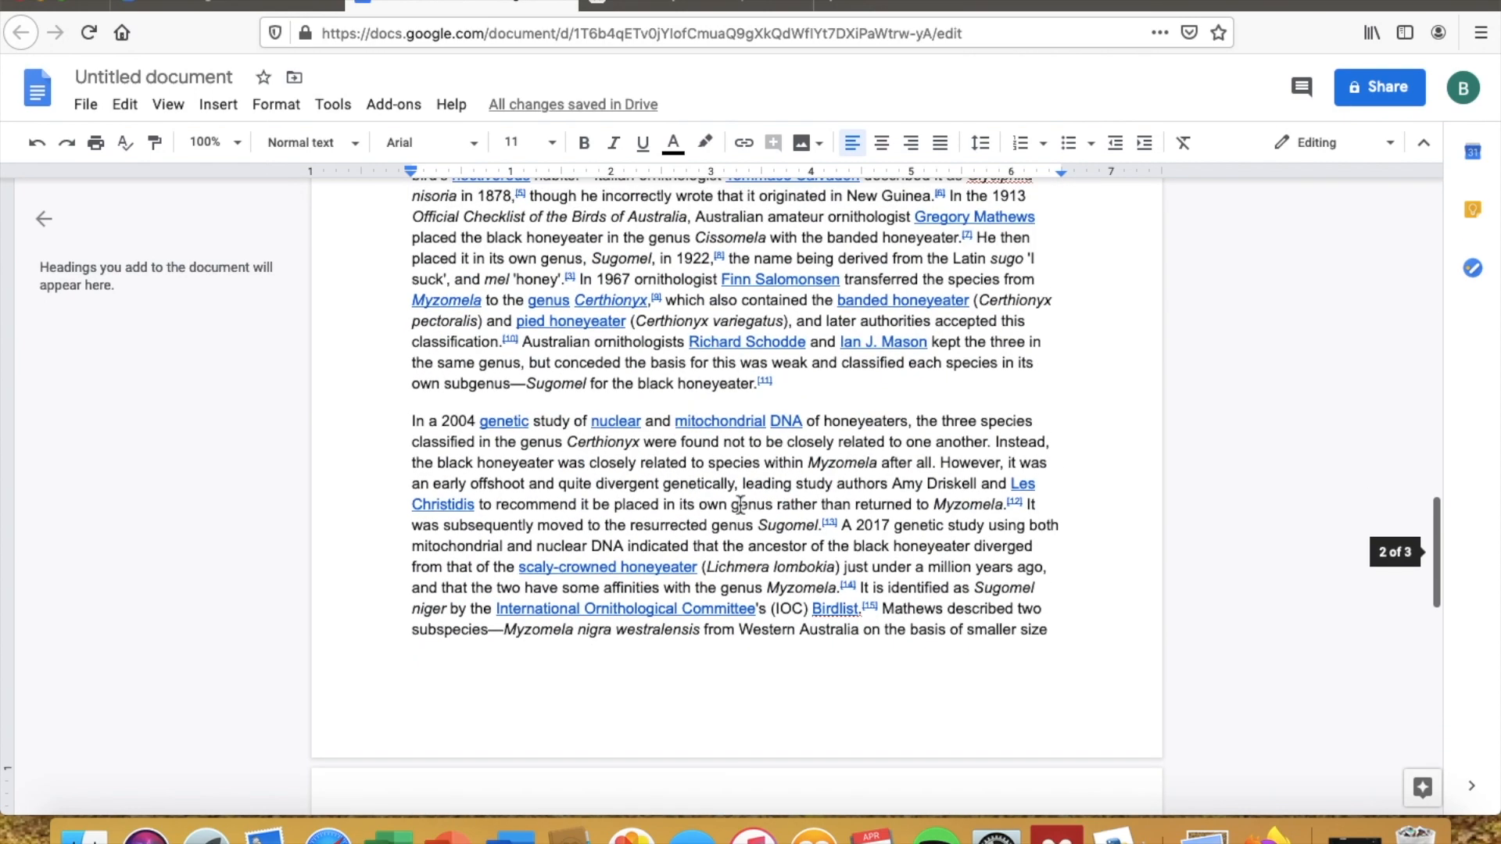
pyautogui.scroll(4, 740, 505)
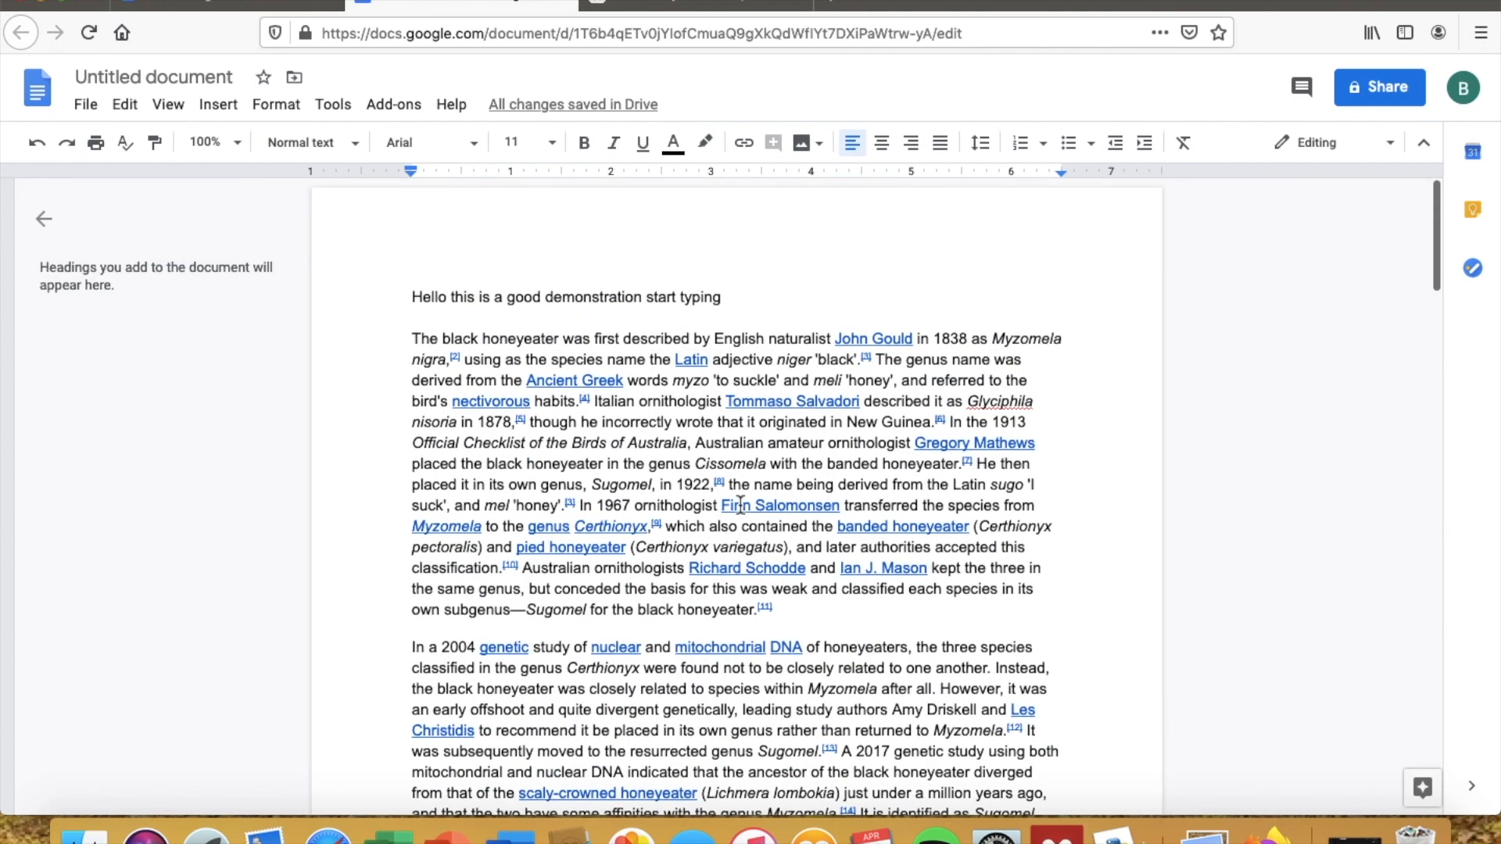
# Step: Insert the line "This is a header." above the first Wikipedia paragraph, with a blank line after it
pyautogui.click(467, 317)
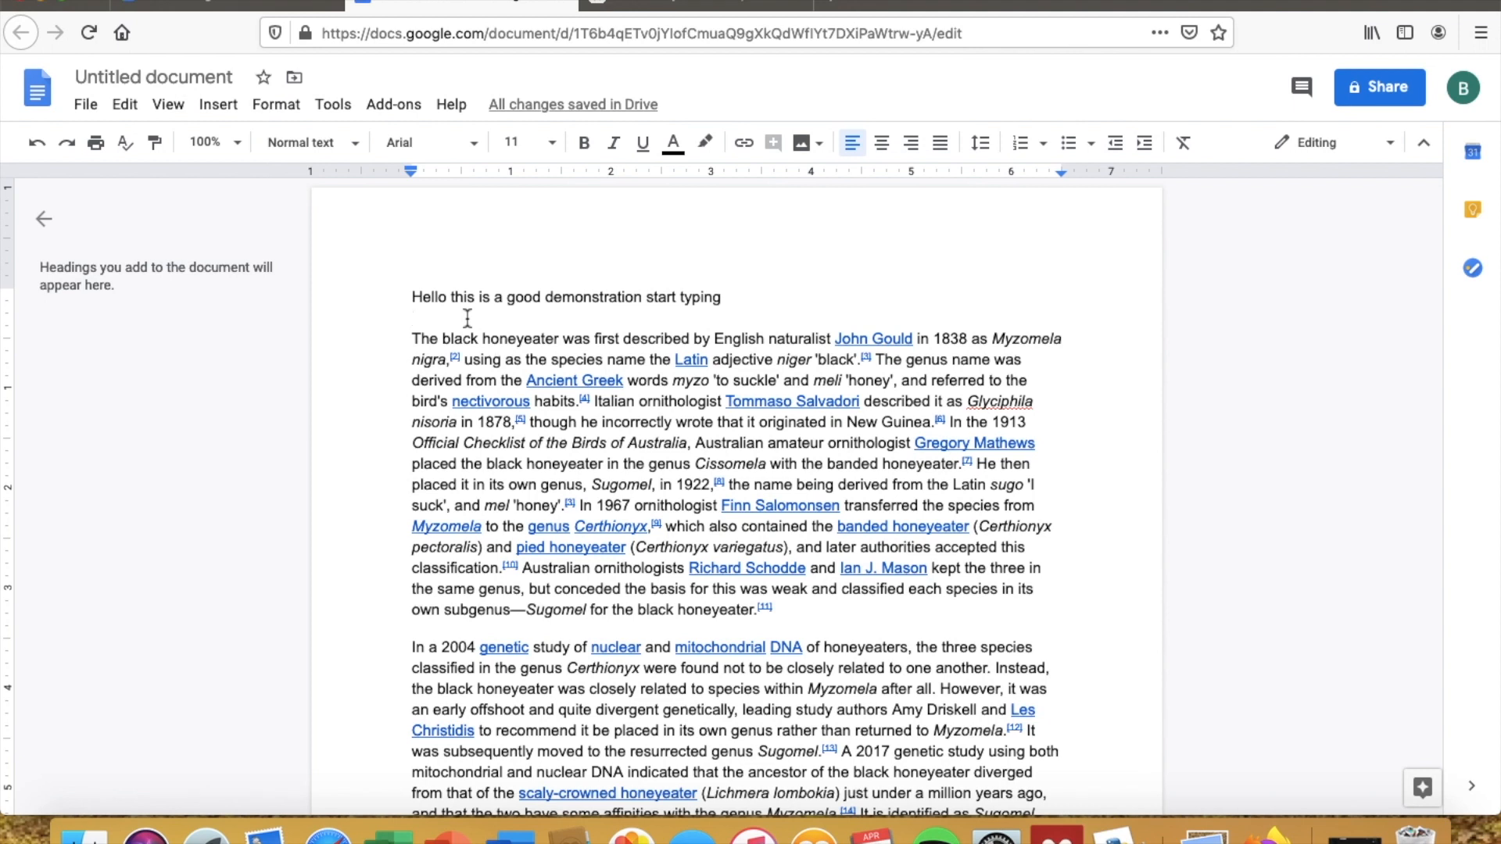
pyautogui.press('Return')
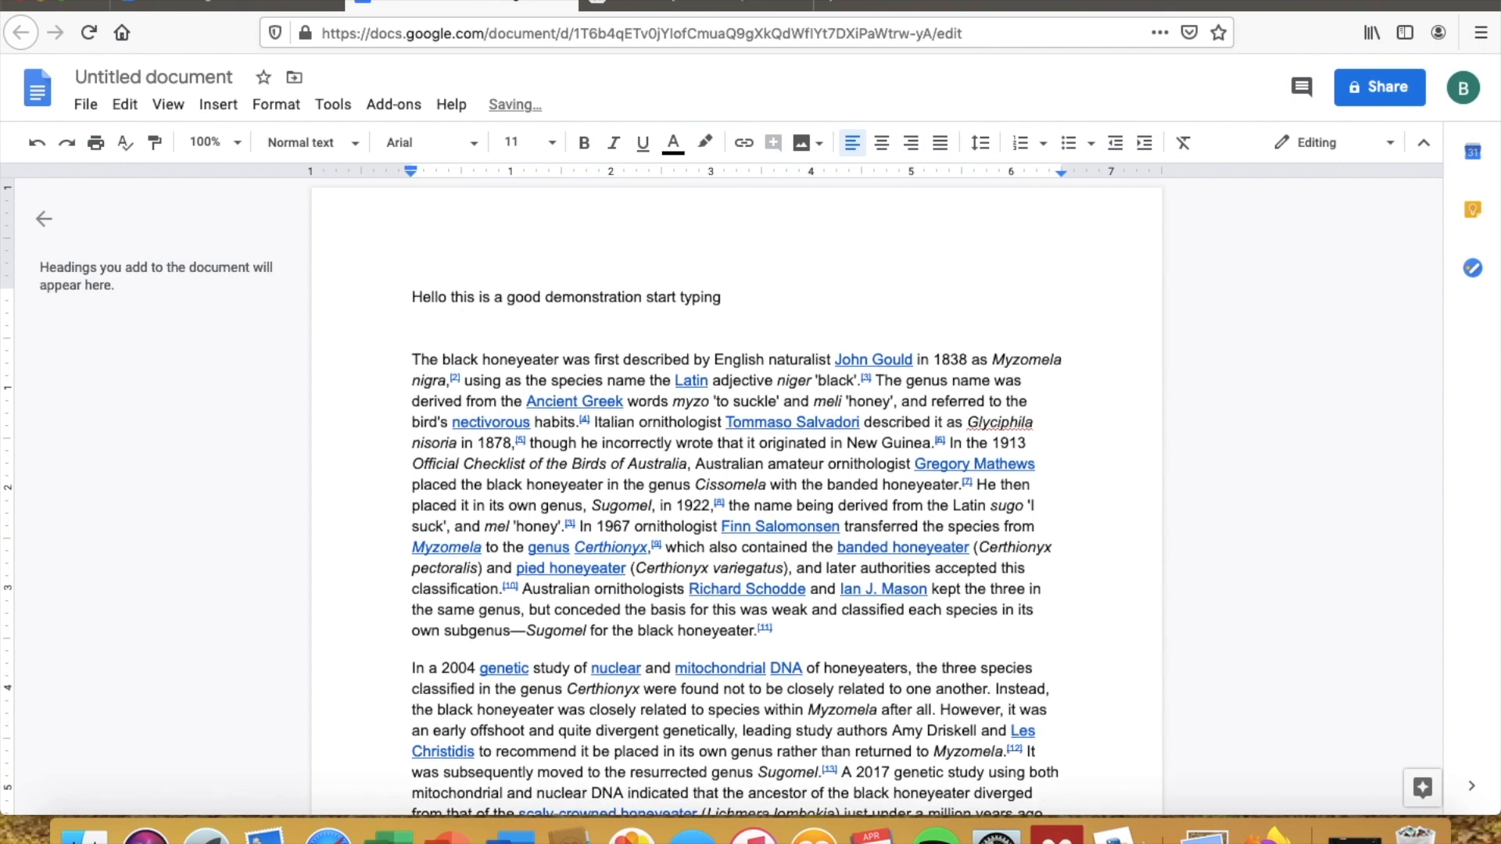
pyautogui.write('This is a header.')
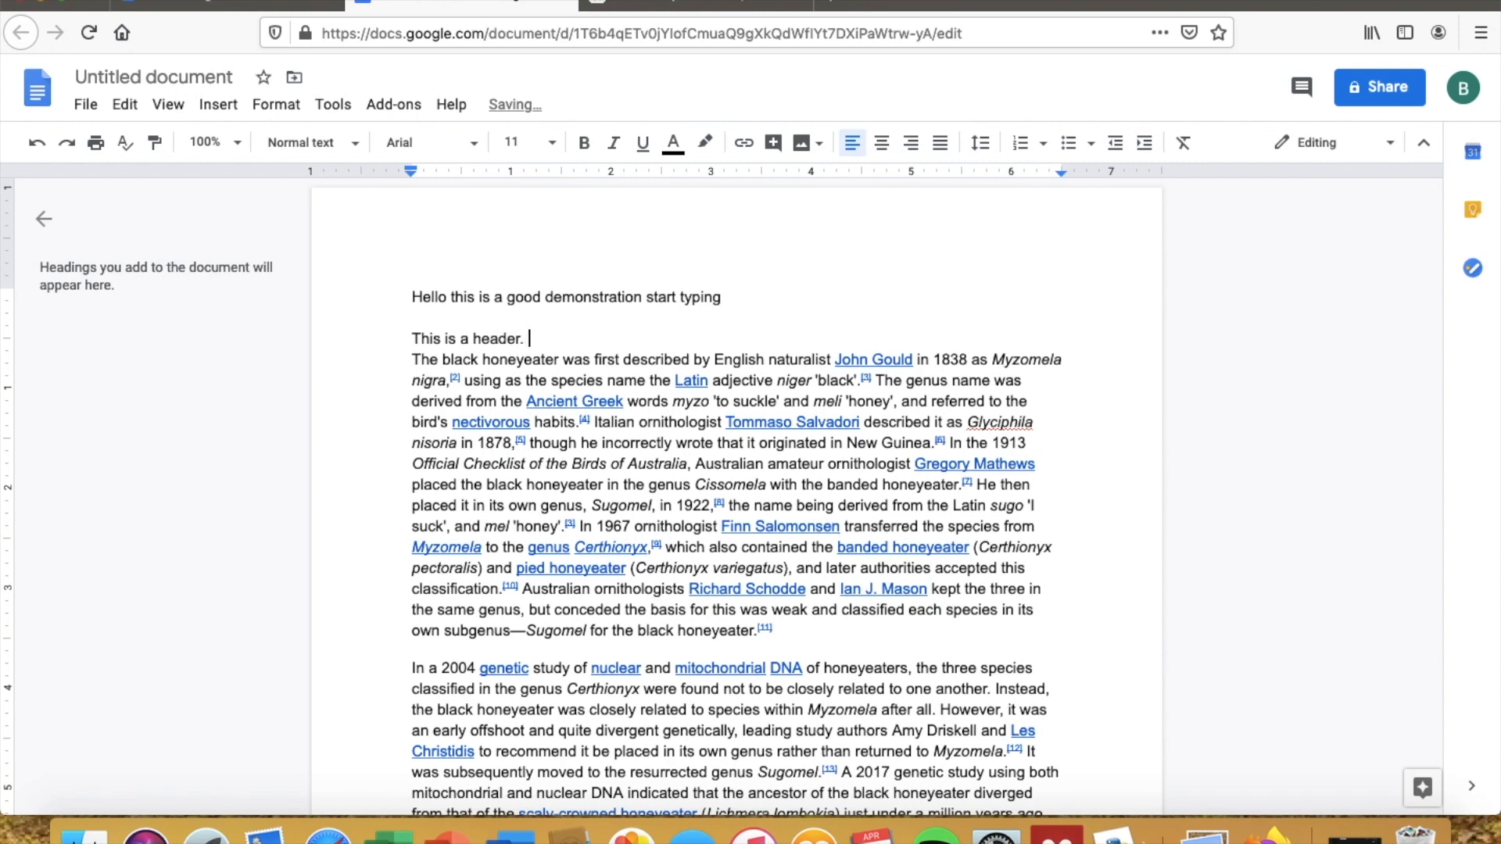
pyautogui.press('Return')
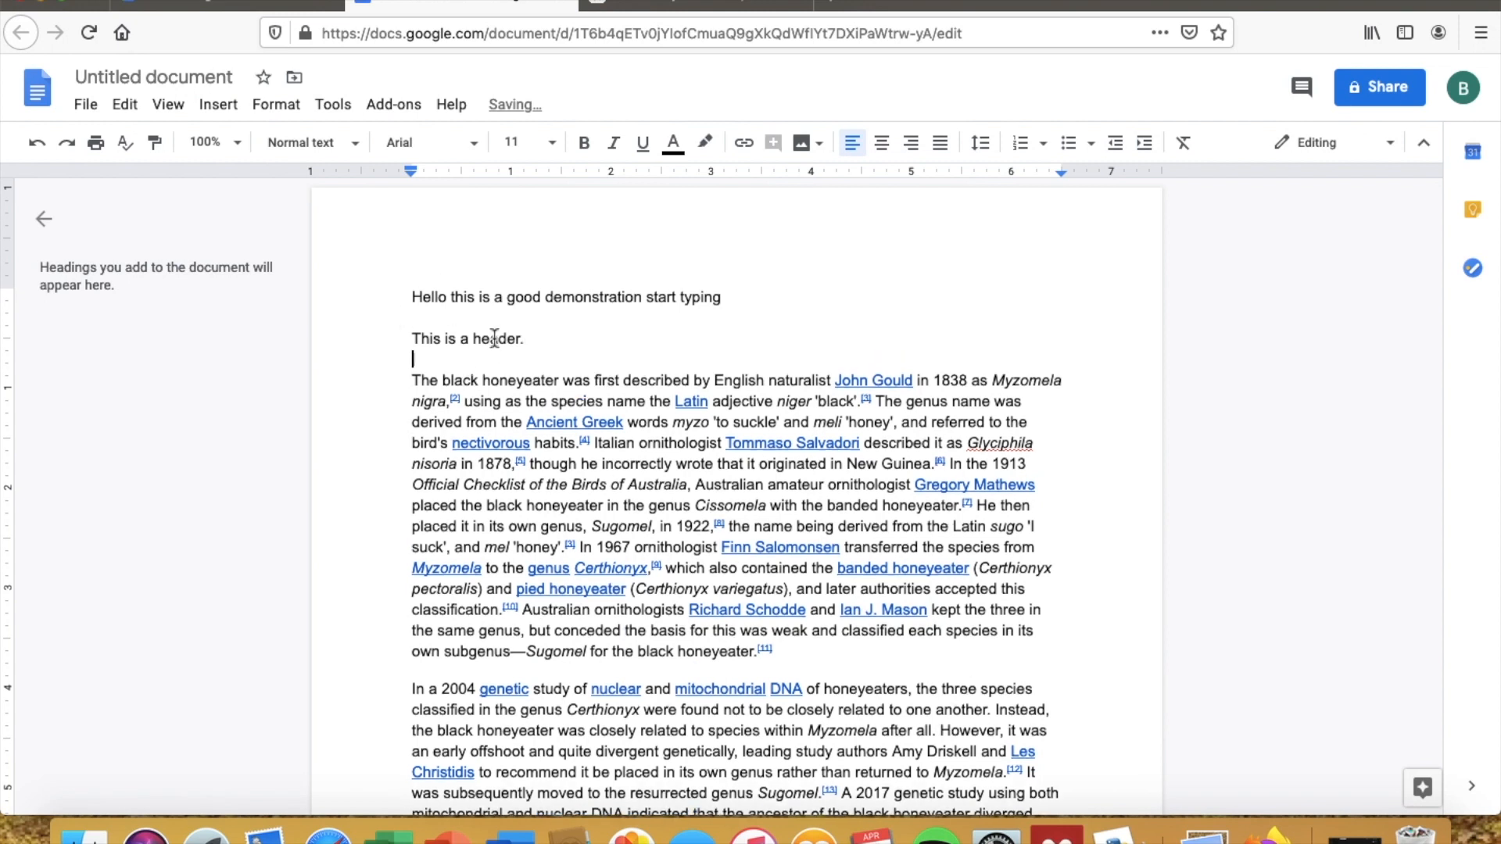
pyautogui.click(434, 338)
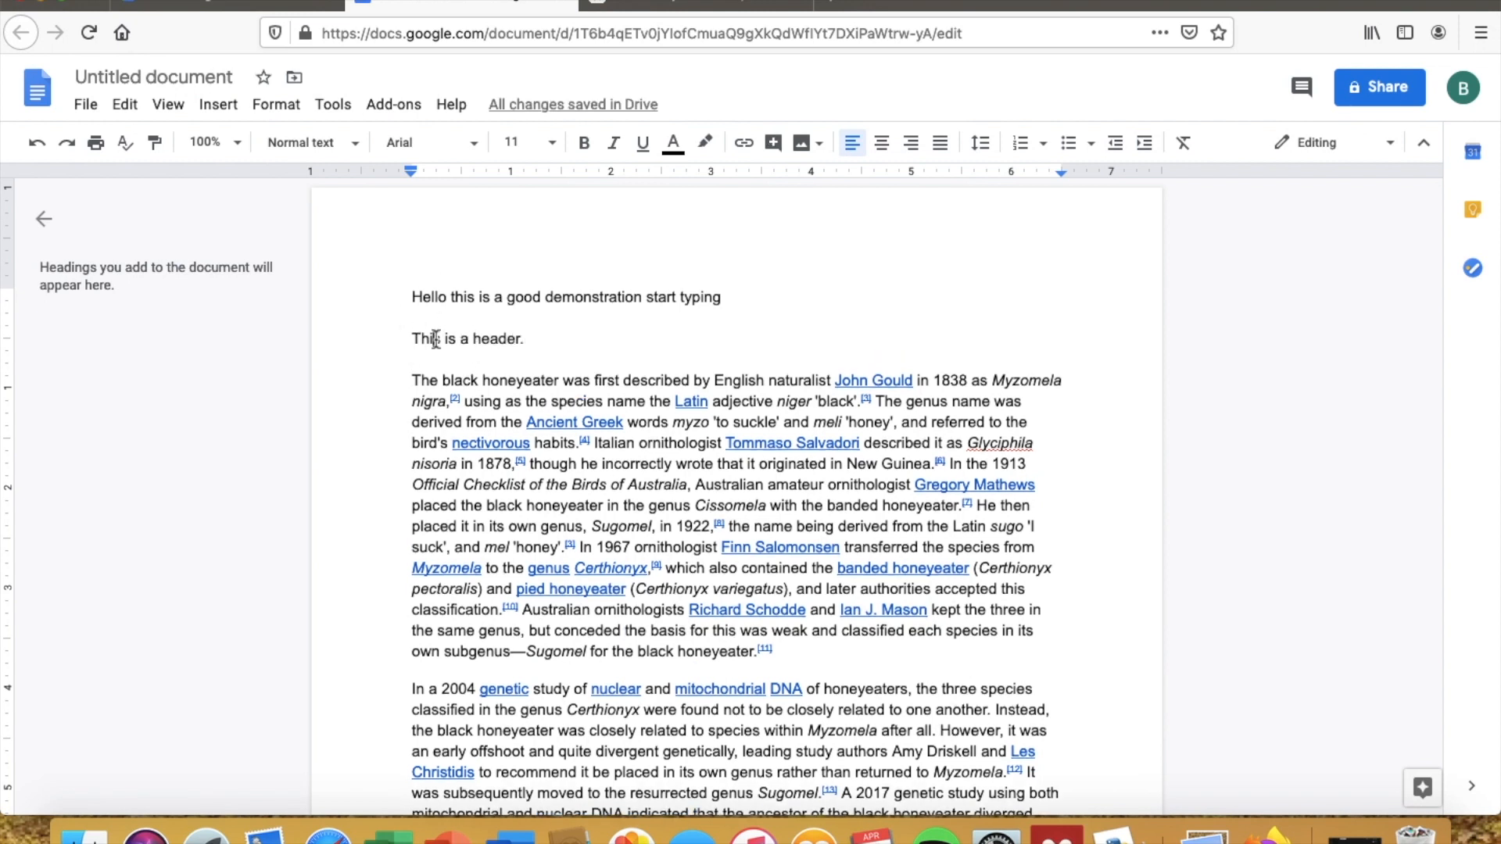
pyautogui.click(545, 340)
# Step: Set the font size of the opening line "Hello this is a good demonstration start typing" to 14 and increase it further to 18
pyautogui.click(727, 299)
pyautogui.moveTo(729, 297); pyautogui.dragTo(406, 297)
pyautogui.click(763, 316)
pyautogui.moveTo(739, 298); pyautogui.dragTo(408, 296)
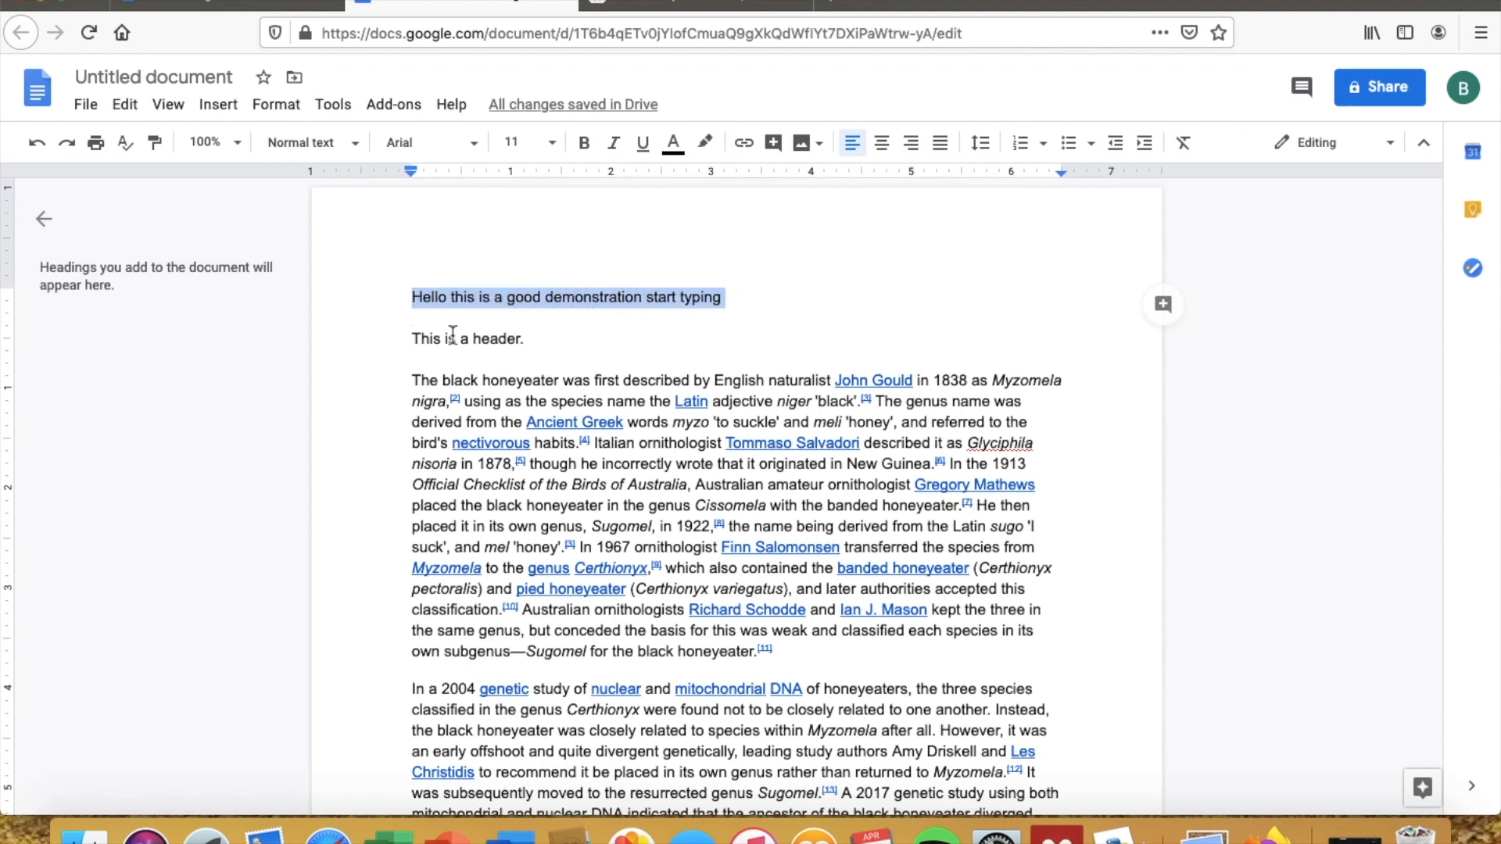
pyautogui.click(423, 306)
pyautogui.moveTo(406, 297); pyautogui.dragTo(741, 291)
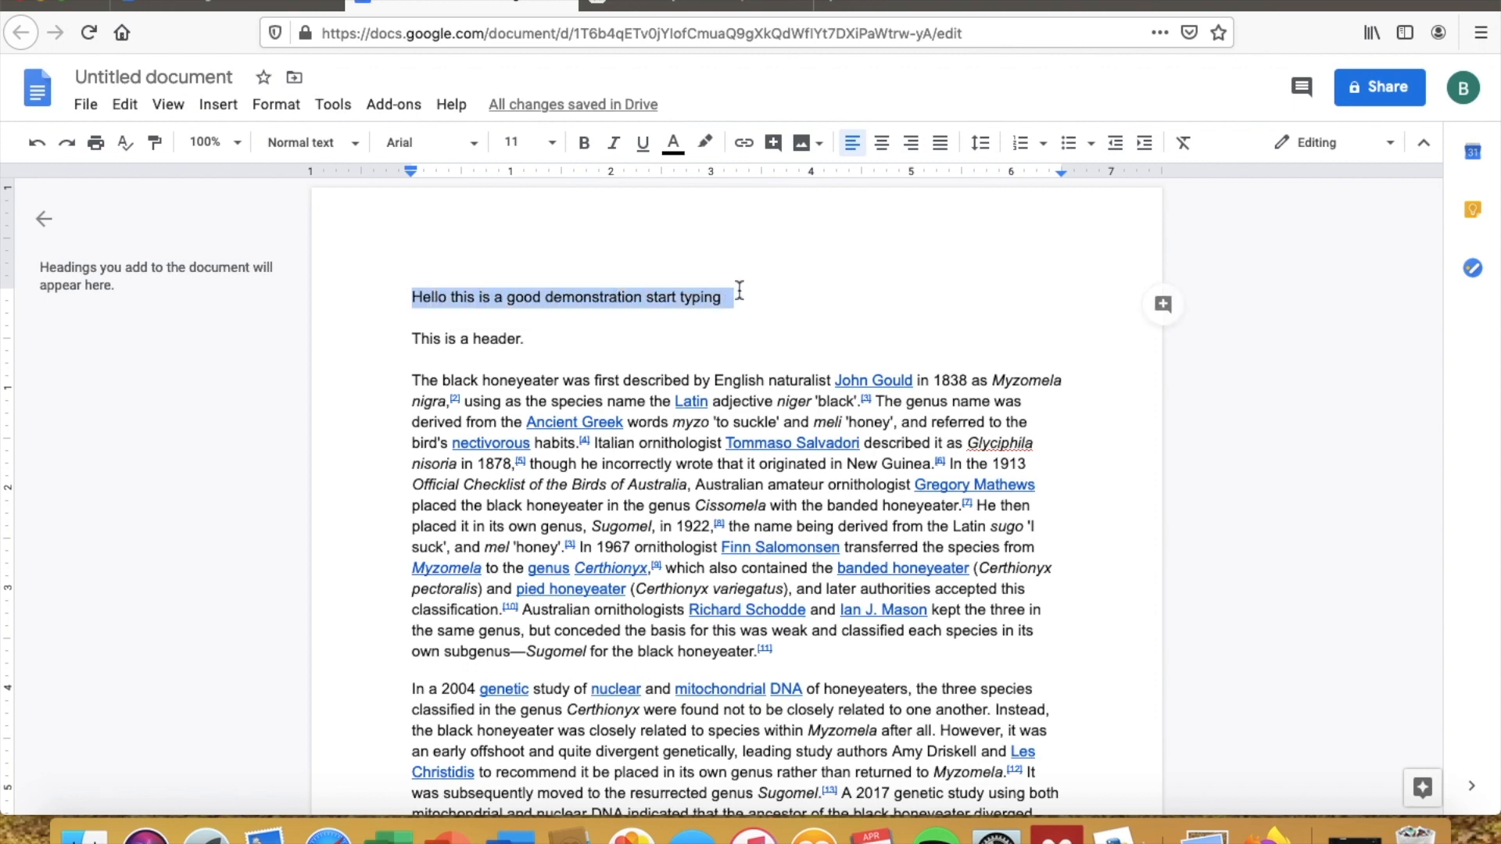
pyautogui.click(552, 143)
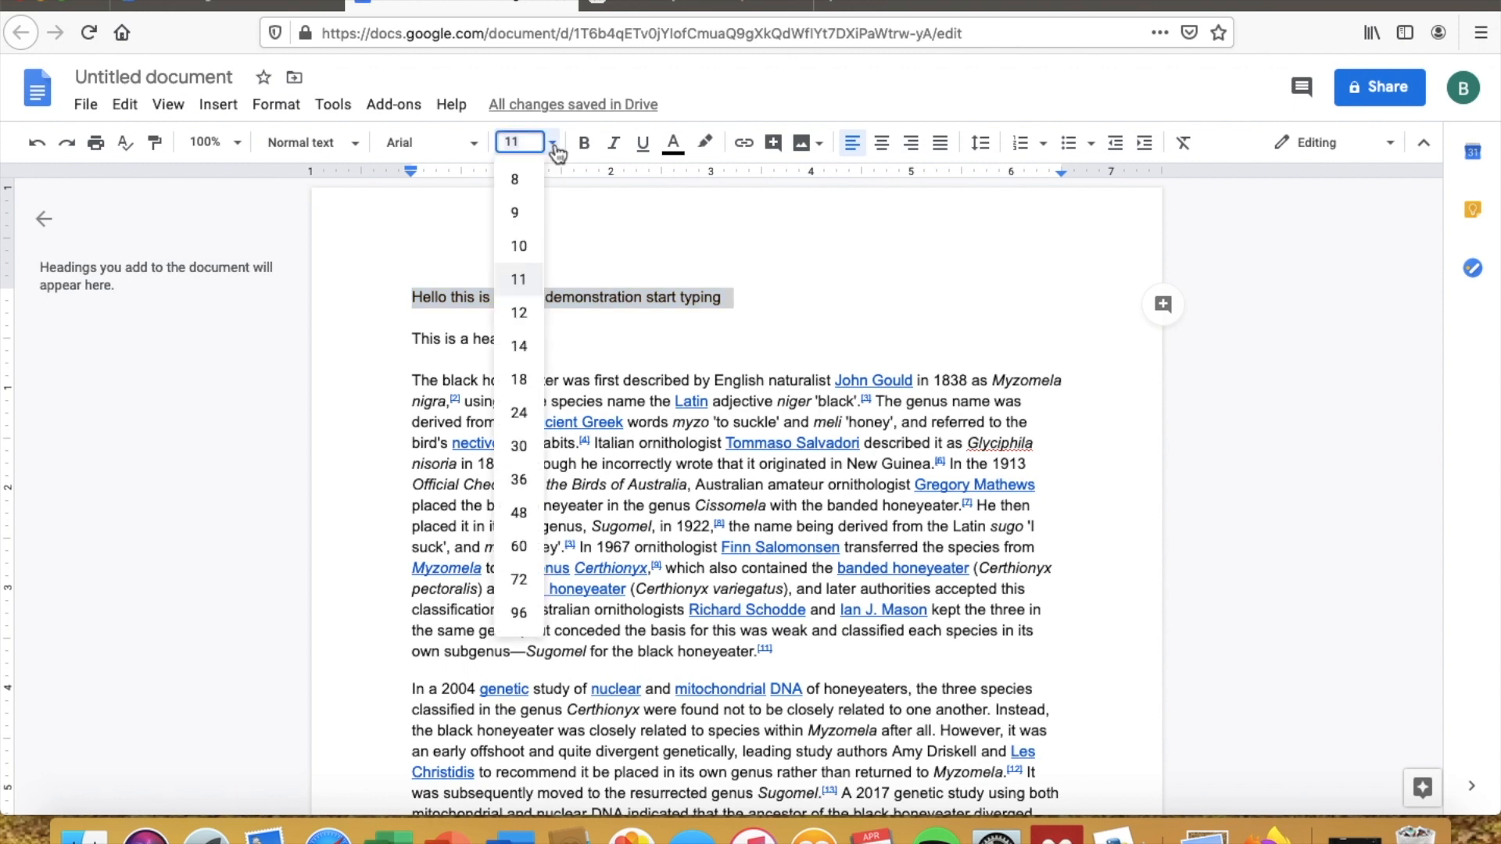
pyautogui.click(522, 348)
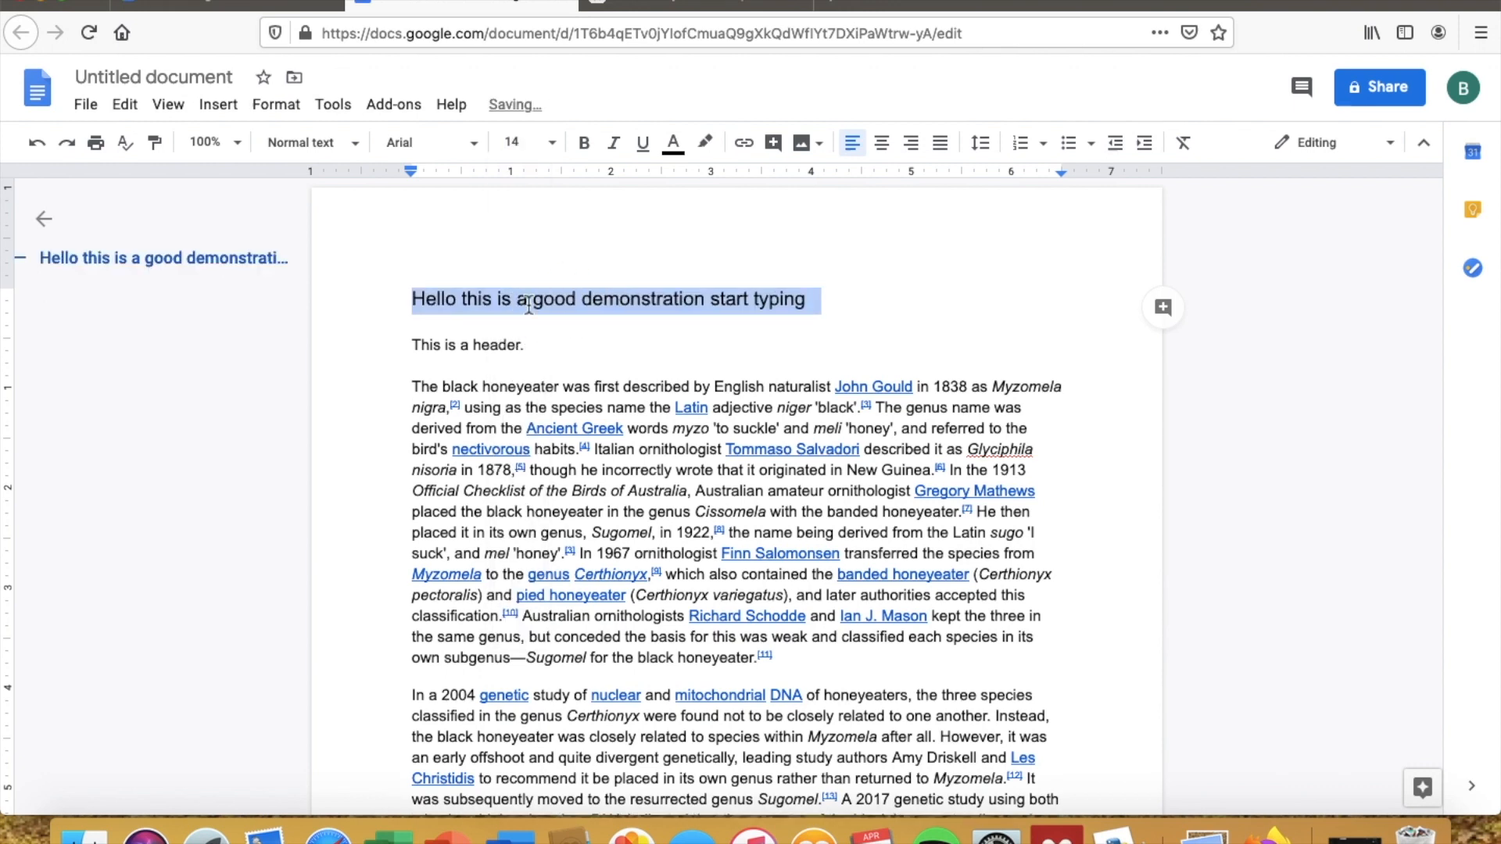
pyautogui.click(552, 143)
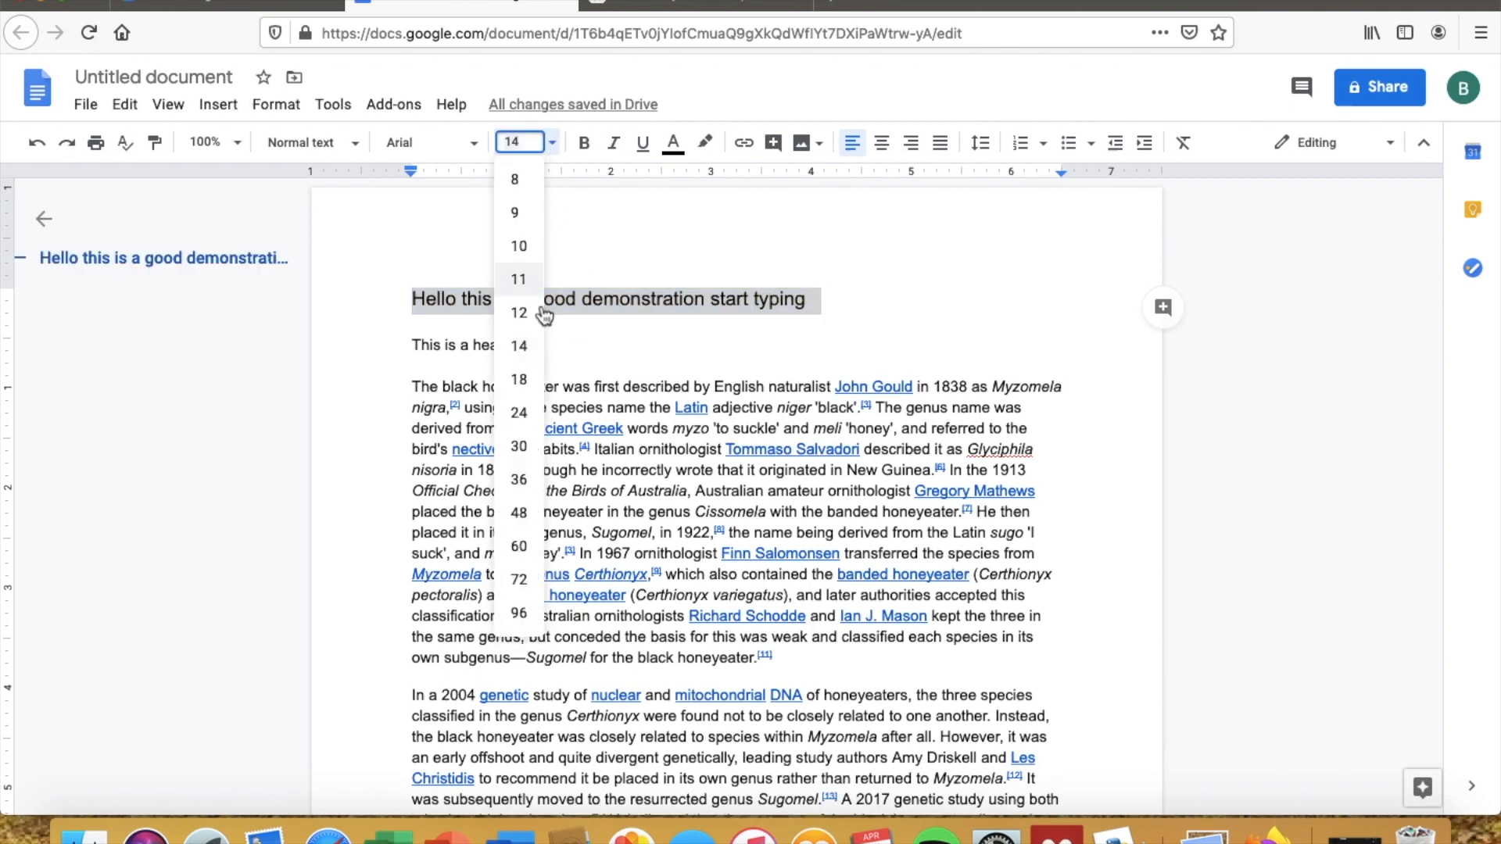
pyautogui.click(524, 379)
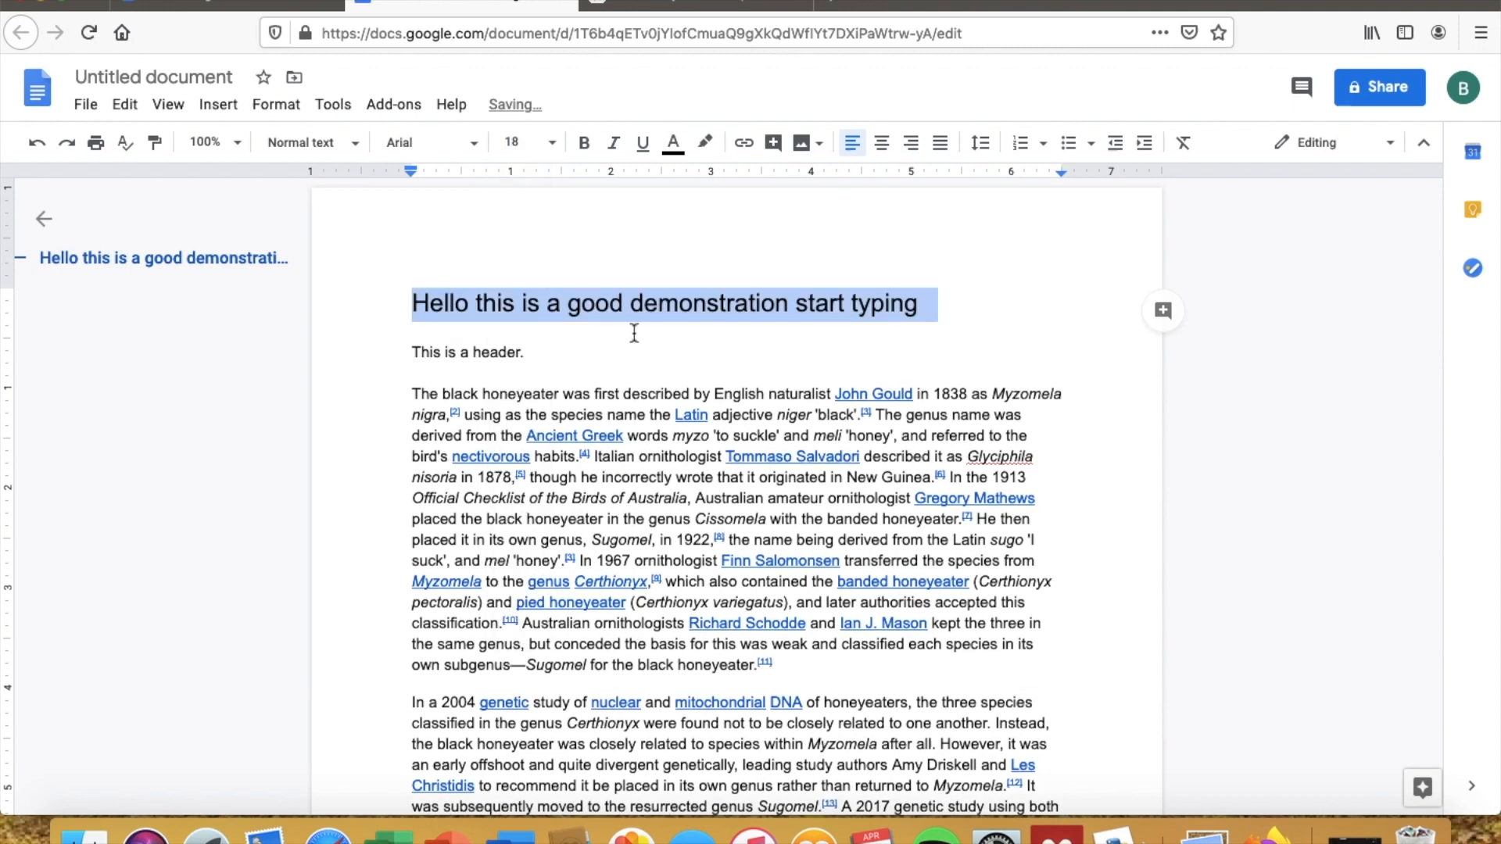
pyautogui.click(671, 345)
pyautogui.moveTo(923, 303); pyautogui.dragTo(412, 305)
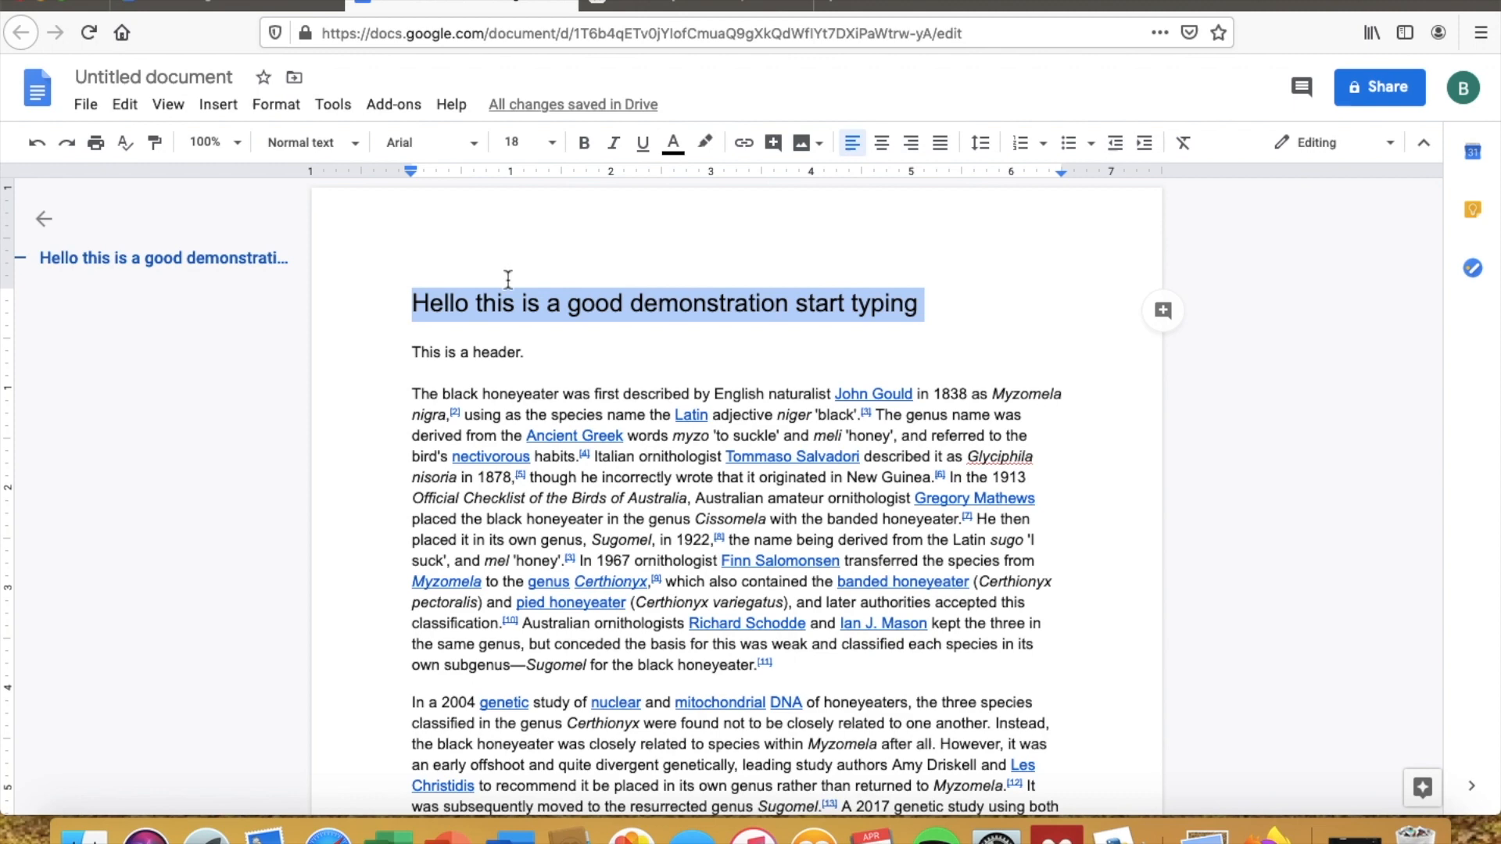
pyautogui.click(489, 382)
pyautogui.moveTo(413, 354); pyautogui.dragTo(774, 602)
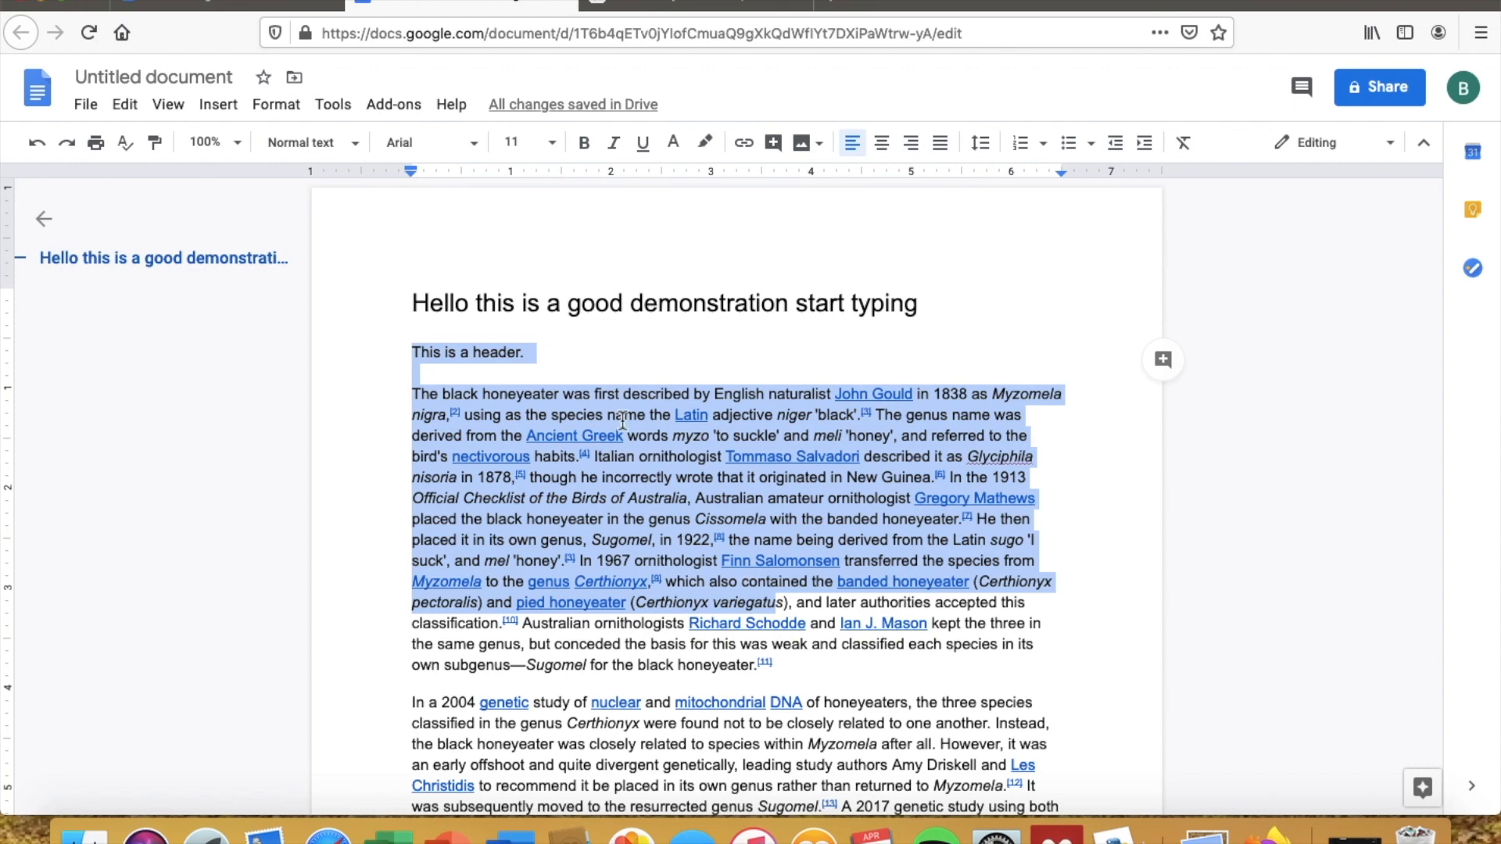
pyautogui.click(597, 380)
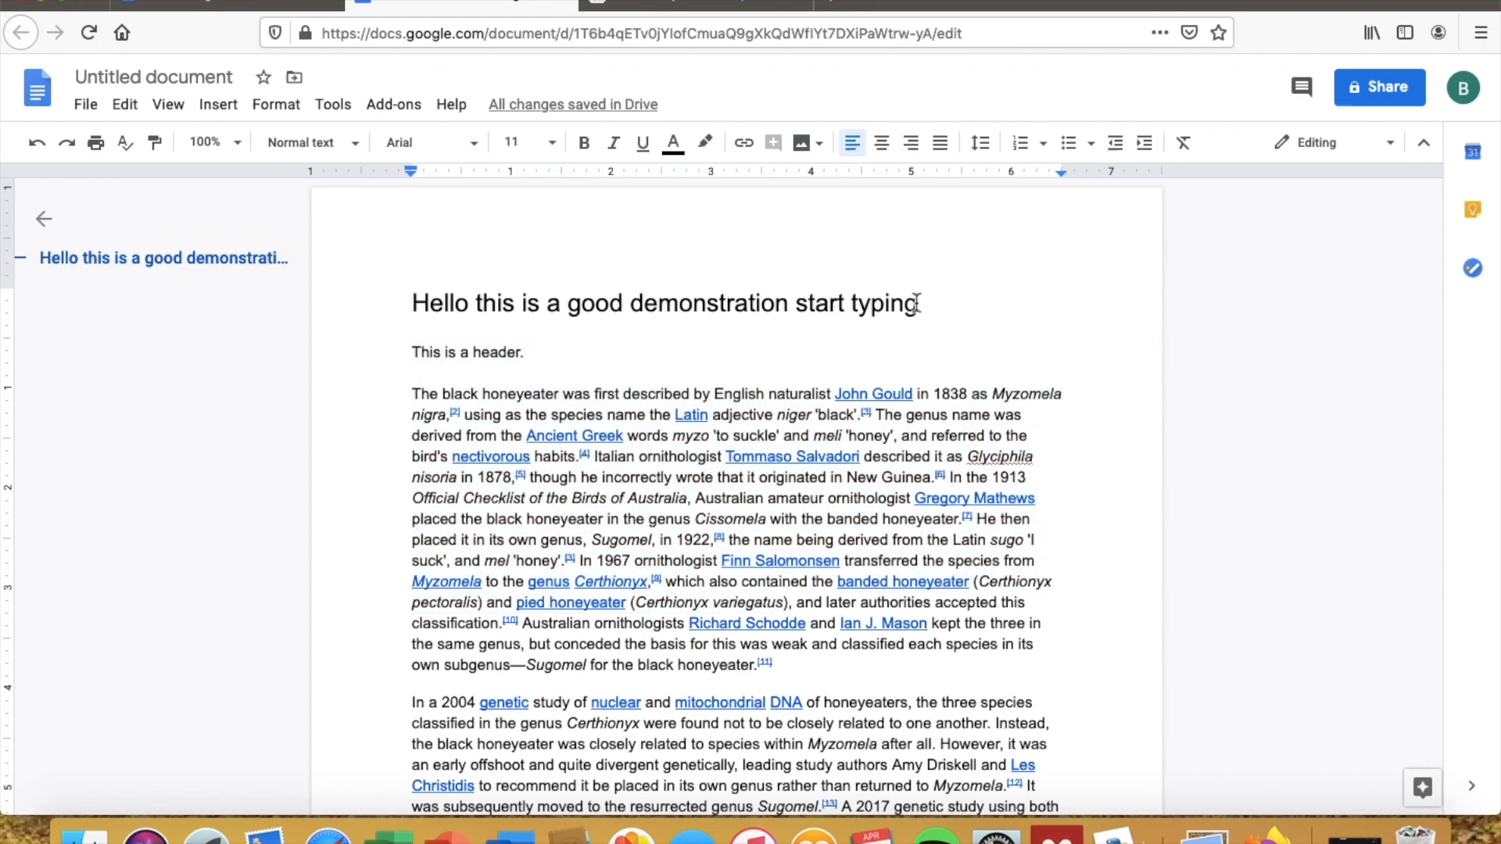
# Step: Underline the opening line "Hello this is a good demonstration start typing"
pyautogui.moveTo(926, 303); pyautogui.dragTo(401, 298)
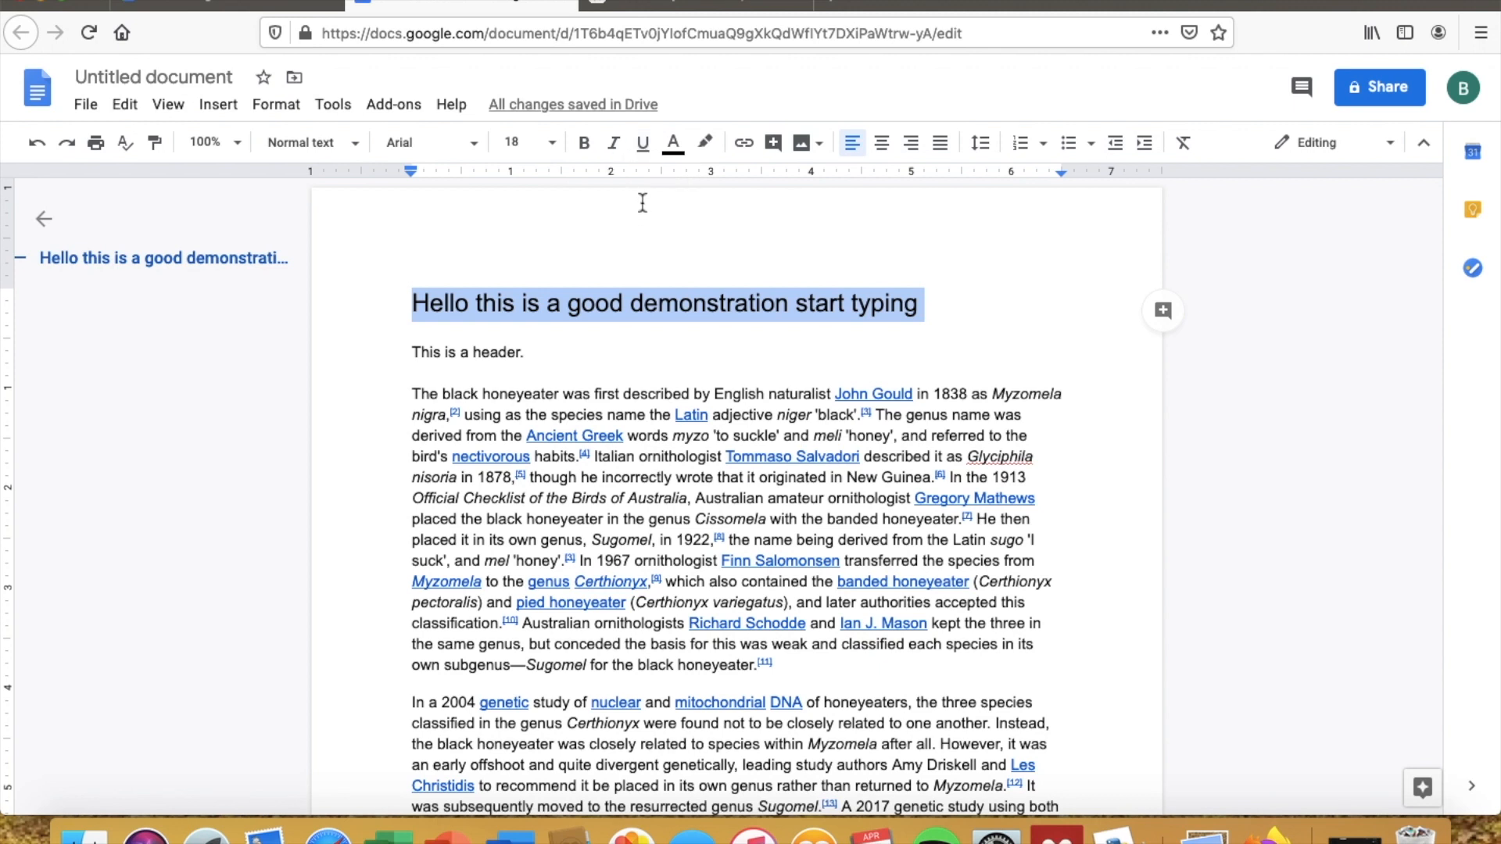
pyautogui.click(645, 151)
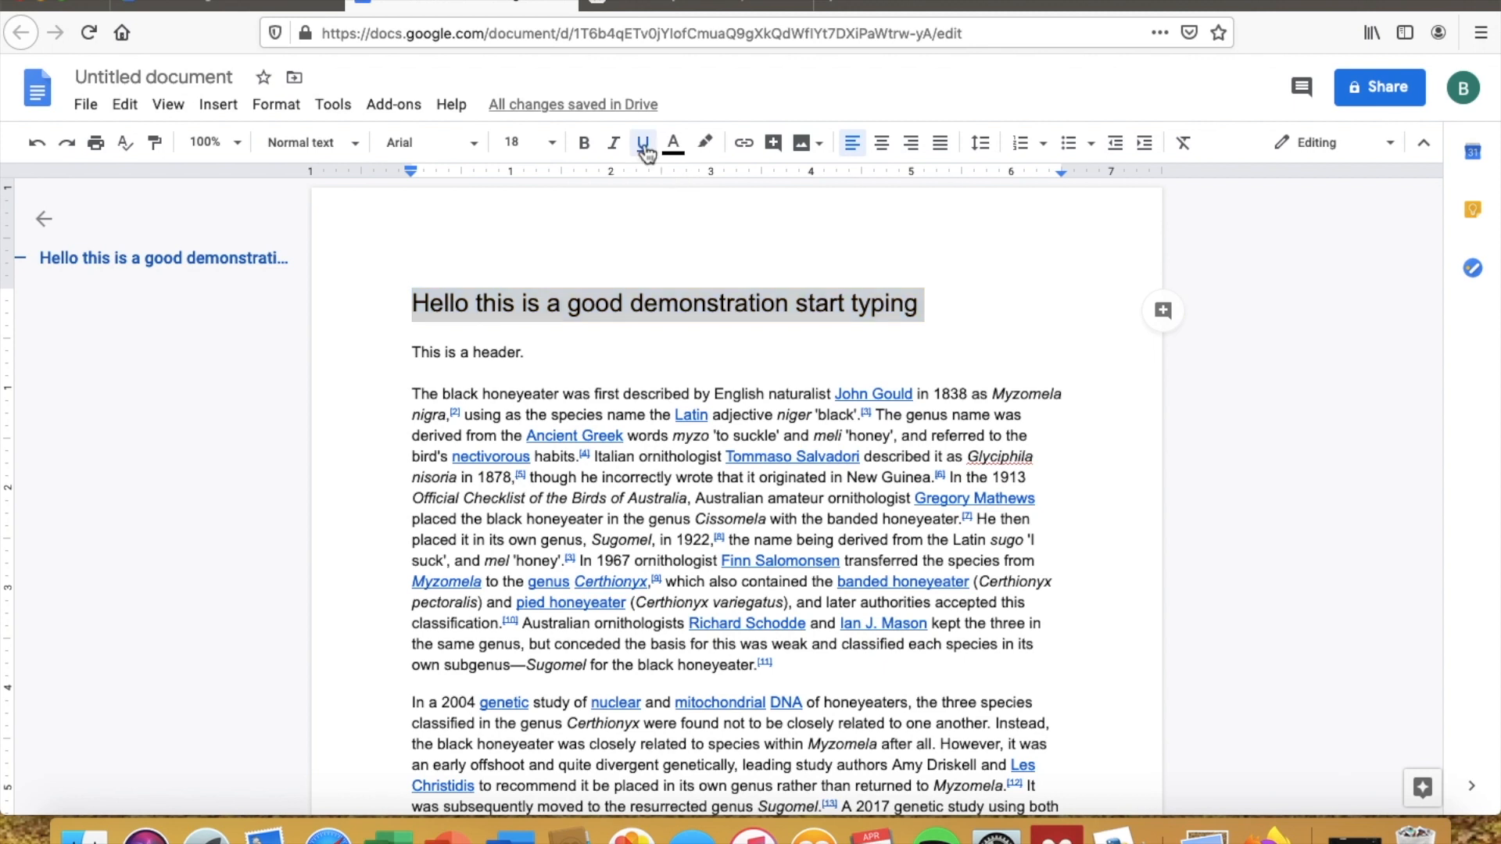
pyautogui.click(617, 345)
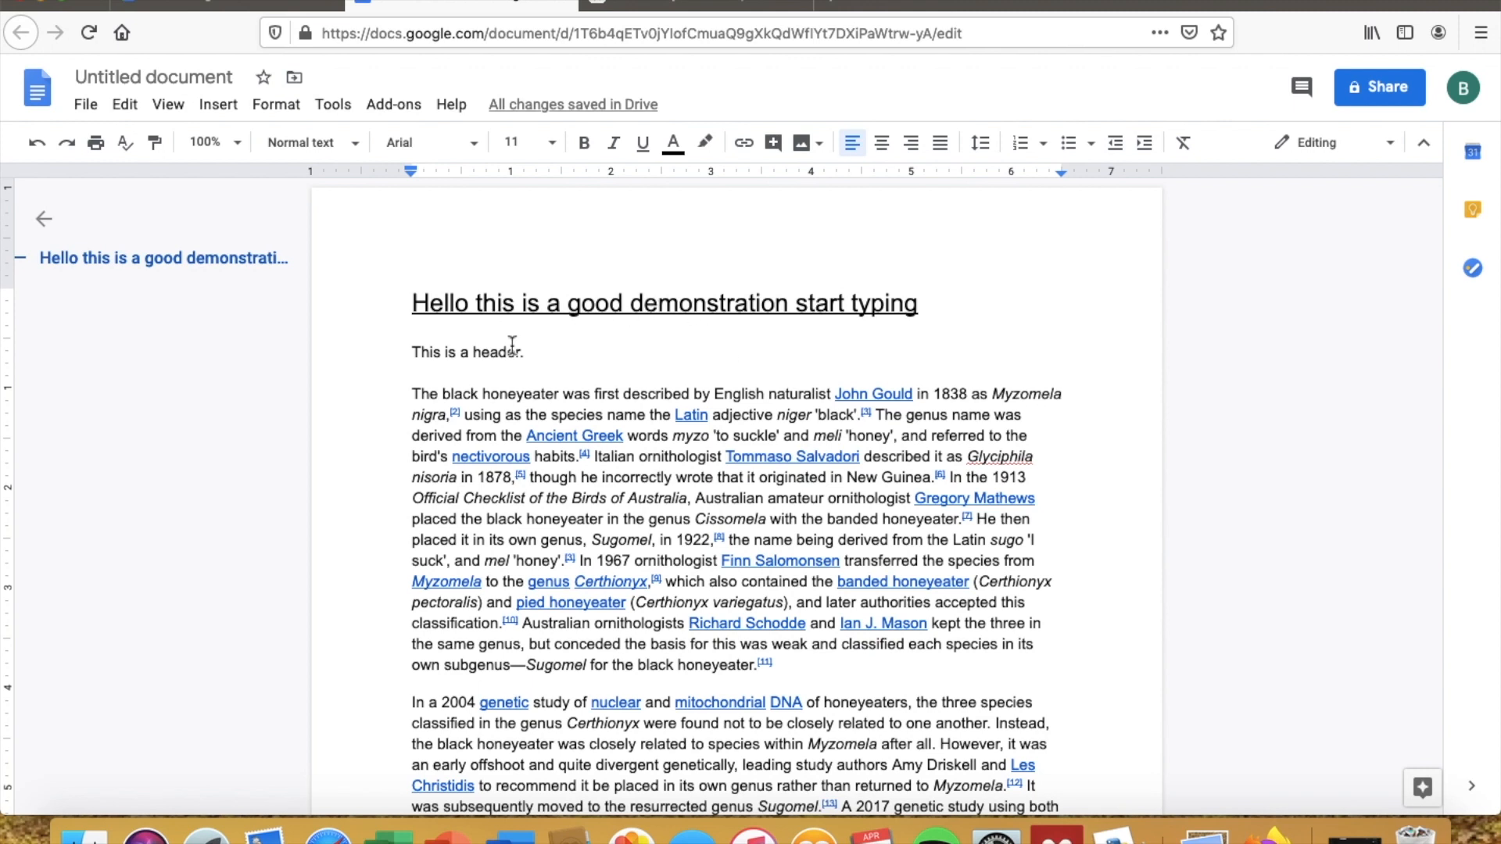
# Step: Change the font of the "This is a header." line and the Wikipedia paragraphs below it to Lora
pyautogui.scroll(-2, 509, 342)
pyautogui.moveTo(415, 283); pyautogui.dragTo(968, 522)
pyautogui.scroll(-1, 966, 512)
pyautogui.scroll(10, 965, 508)
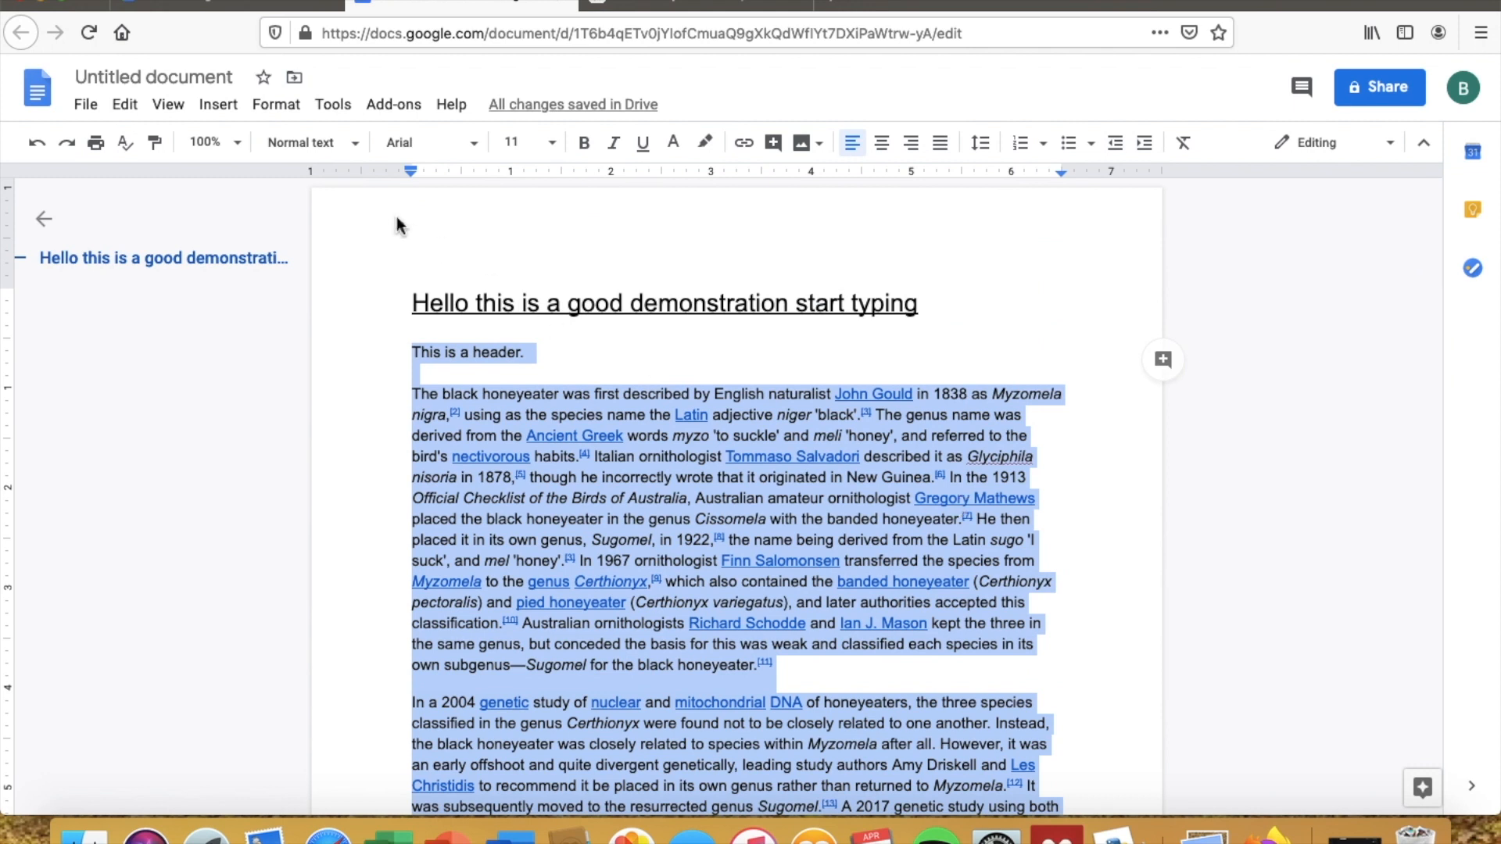
pyautogui.click(473, 150)
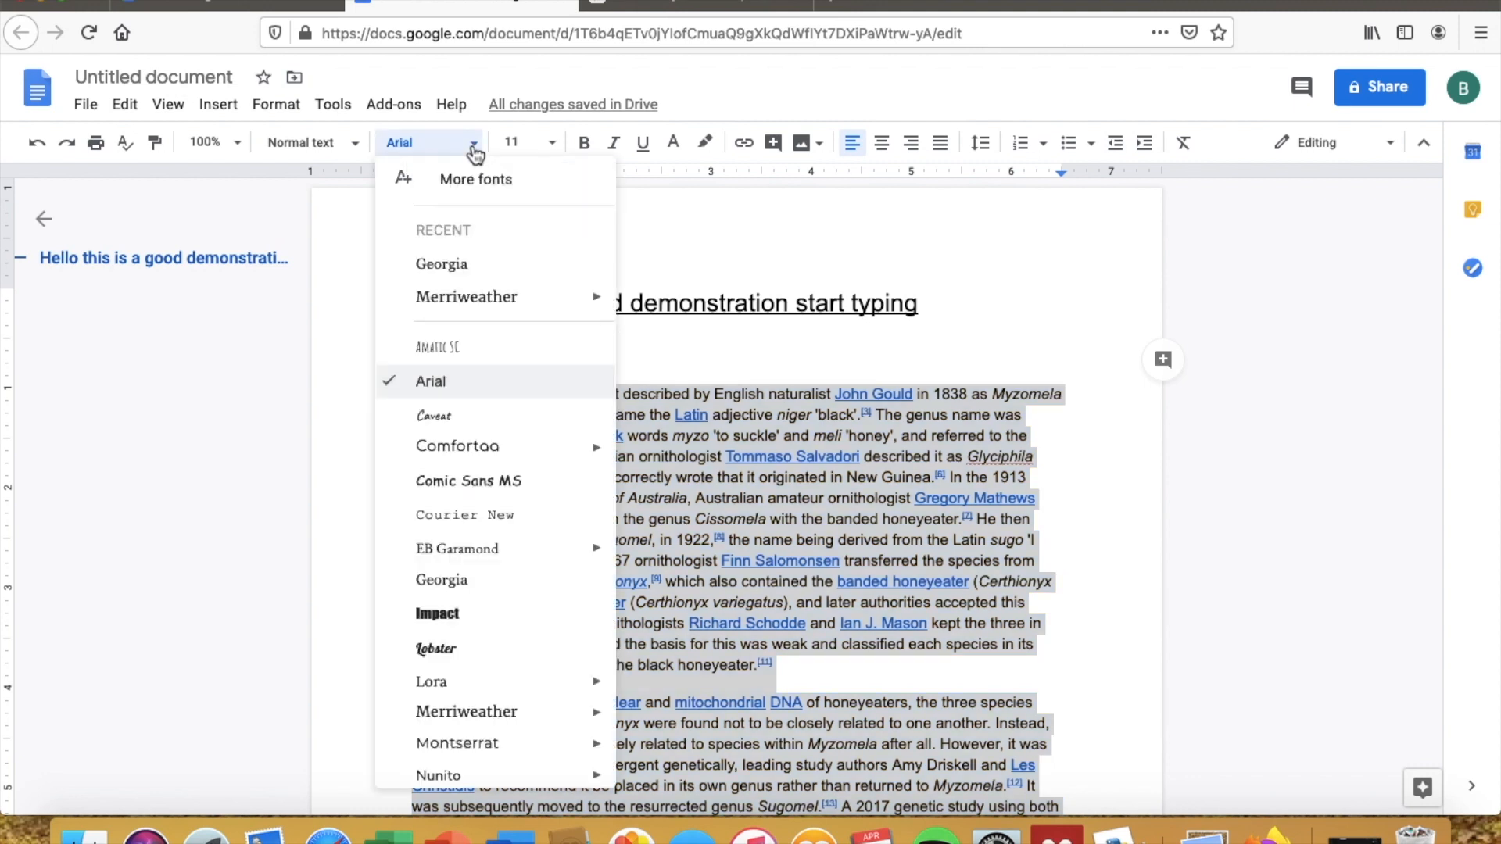
pyautogui.scroll(-5, 519, 391)
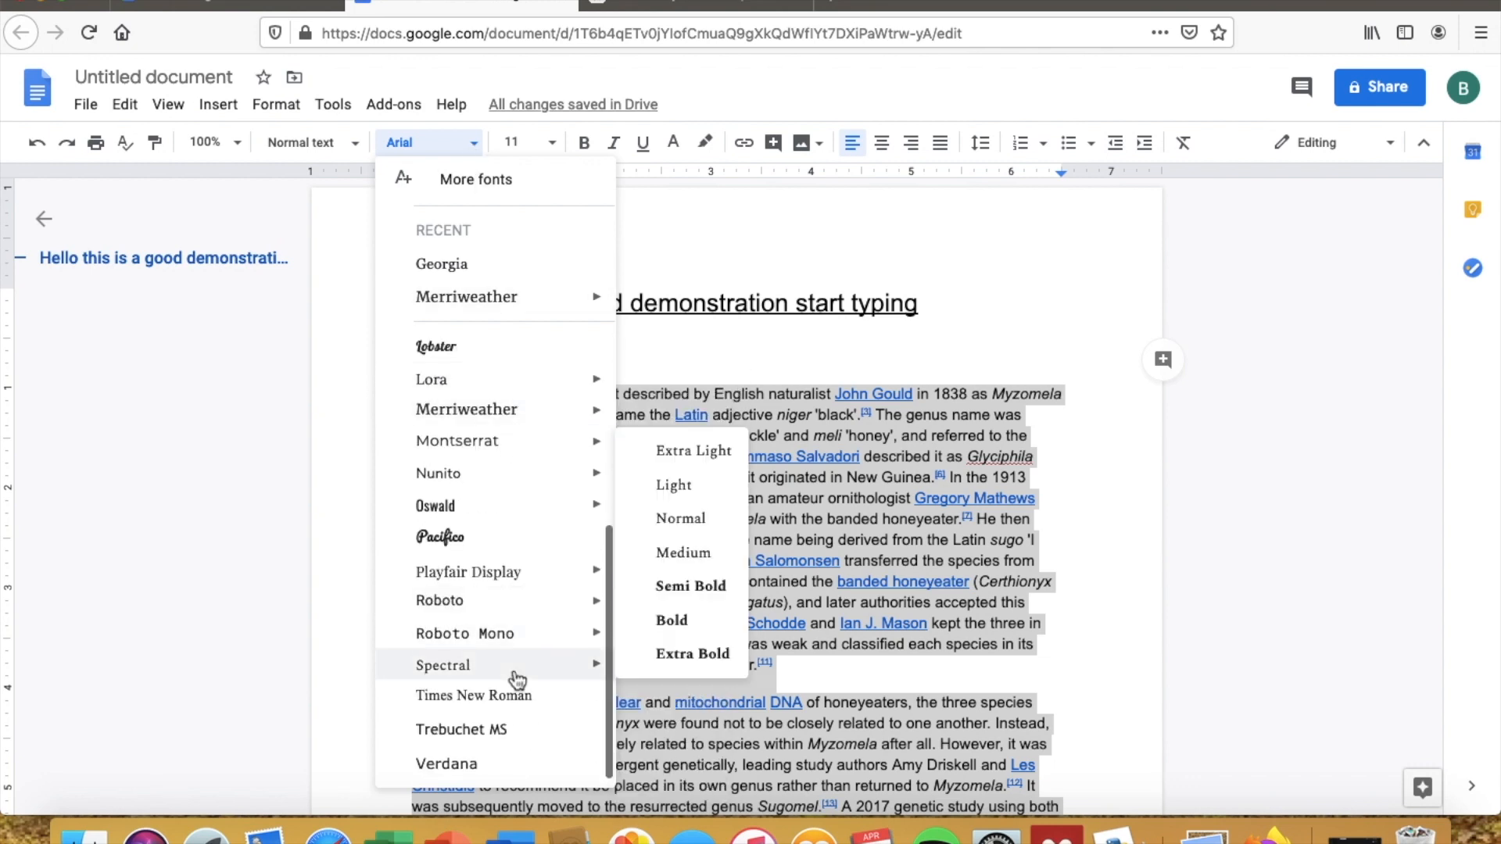
pyautogui.scroll(5, 515, 680)
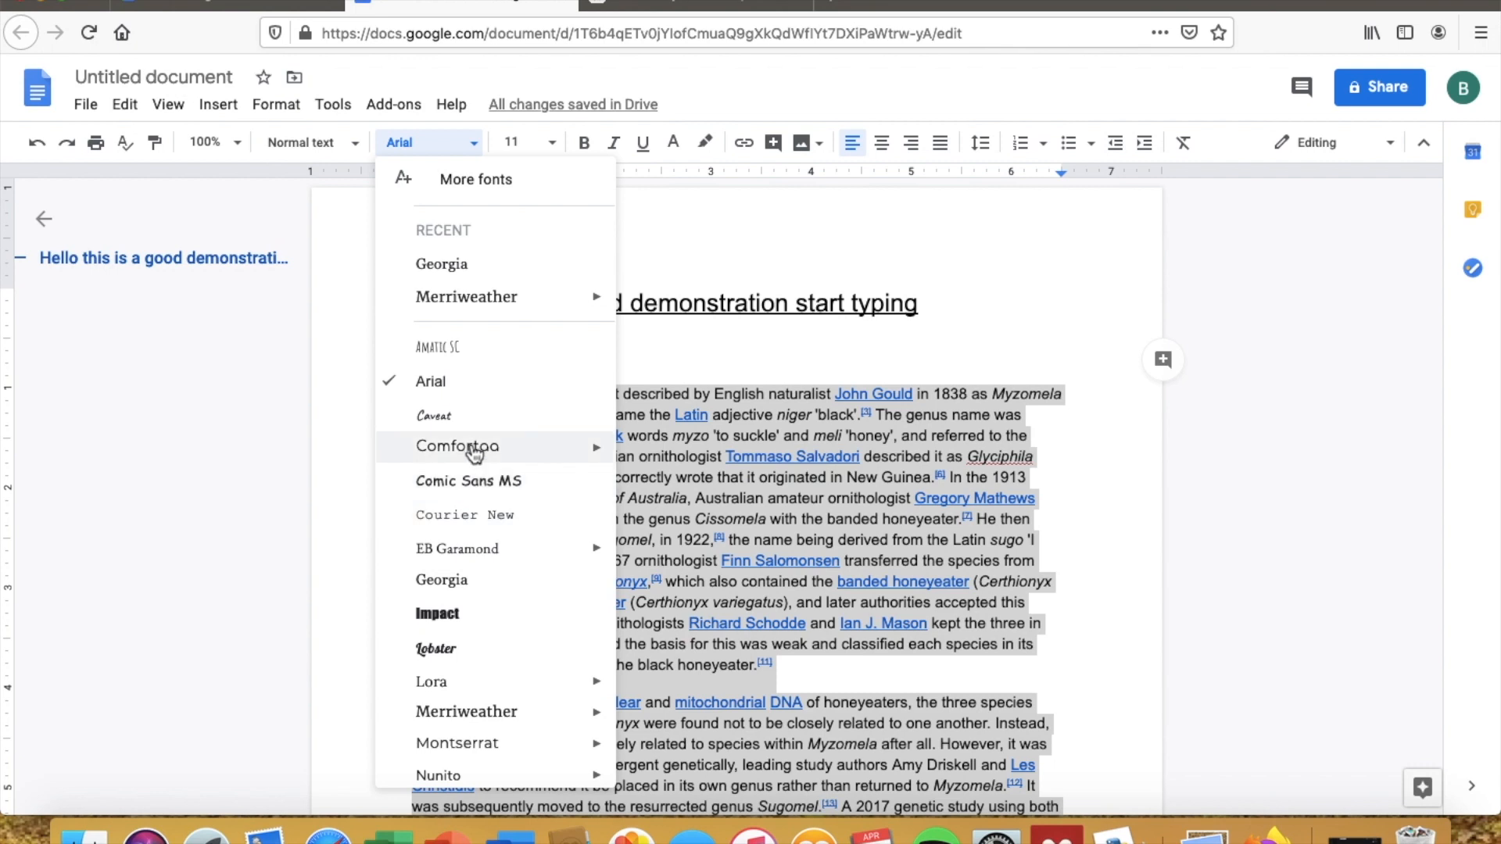
pyautogui.scroll(-5, 474, 454)
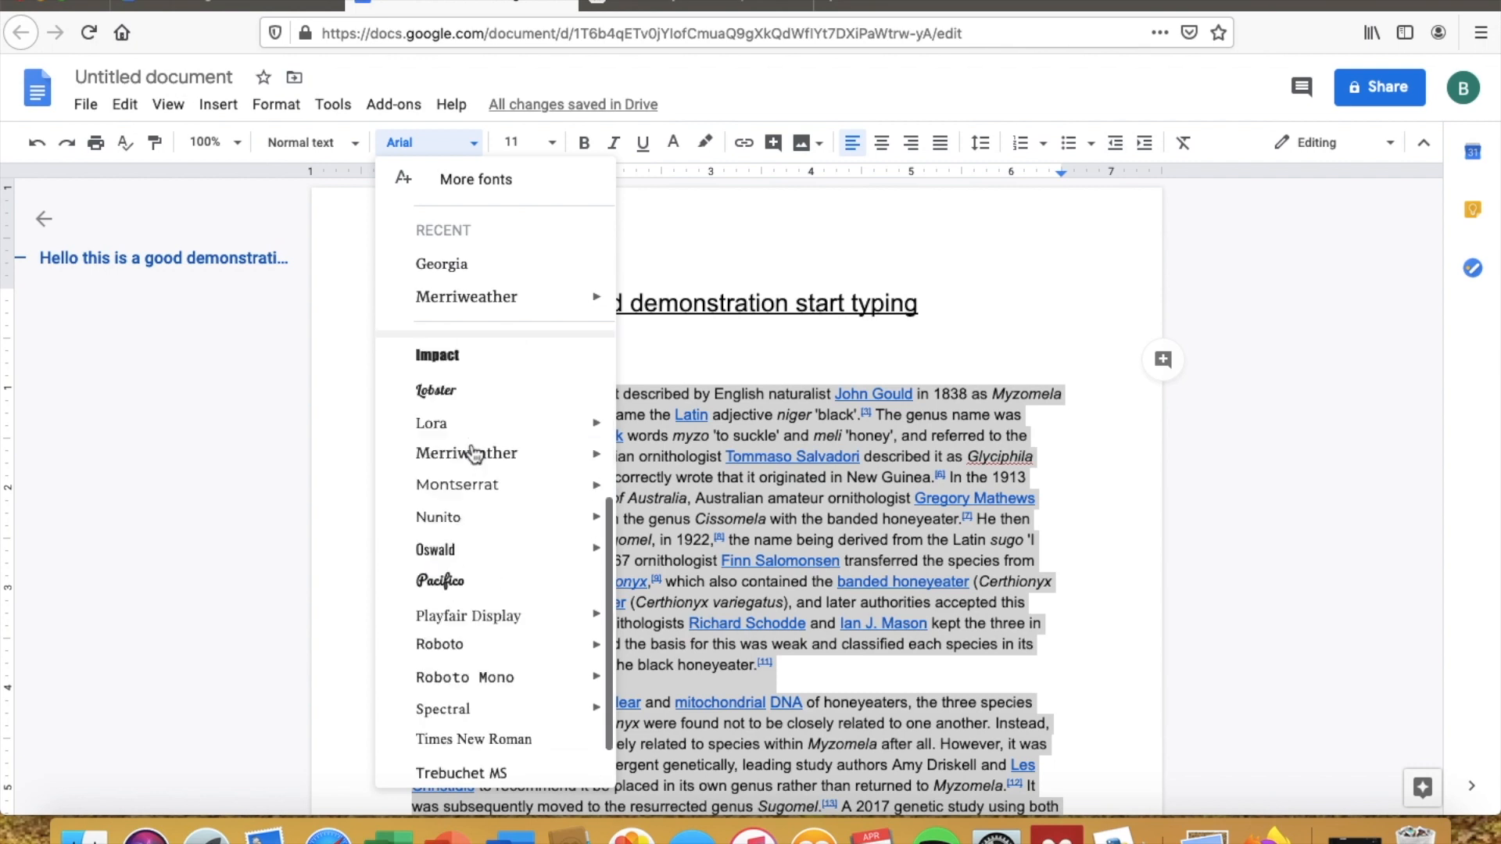
pyautogui.moveTo(537, 501)
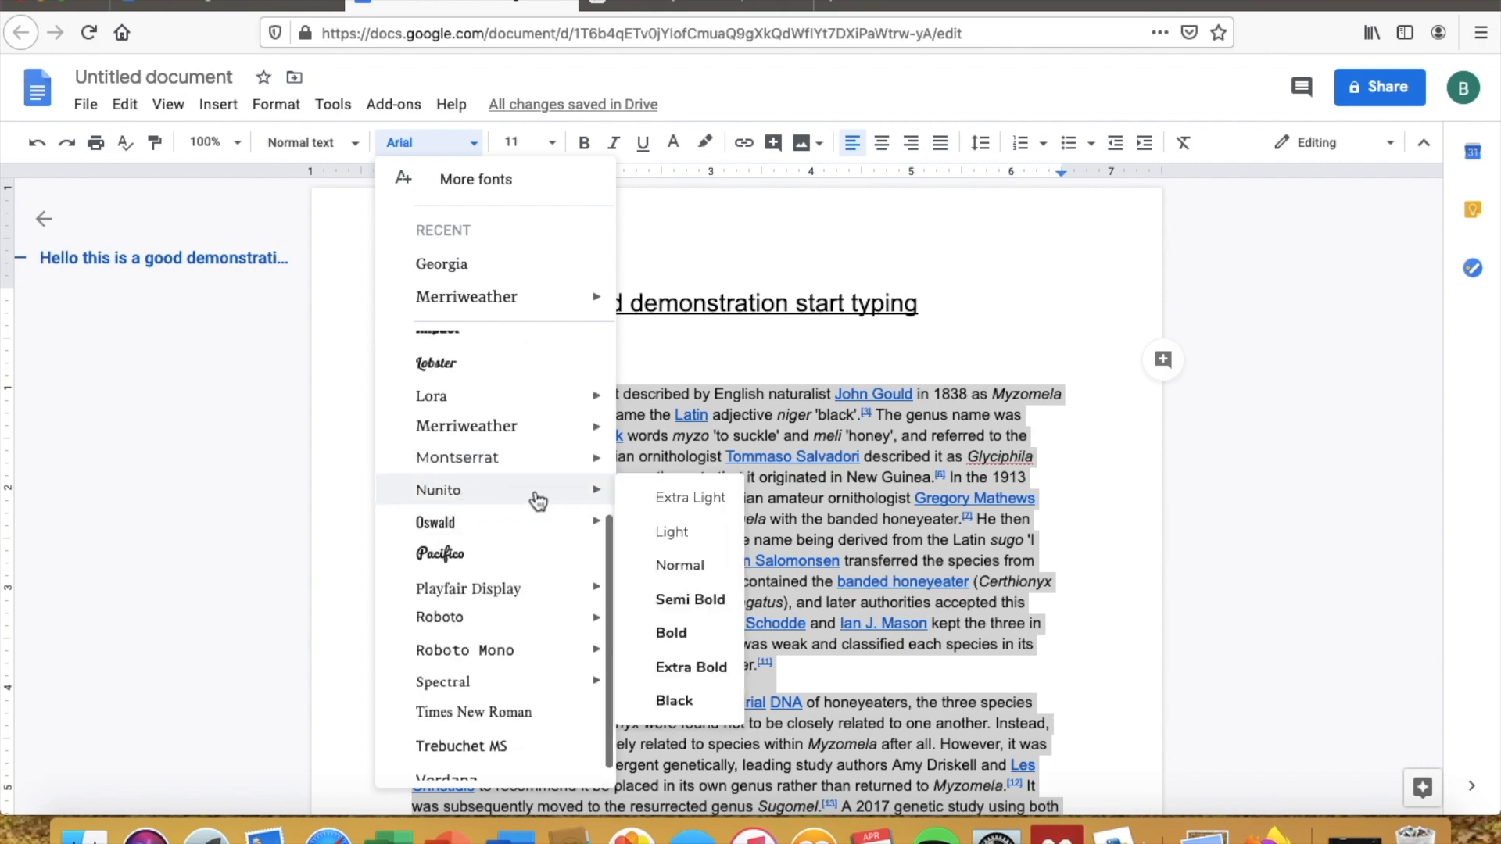
pyautogui.scroll(3, 537, 504)
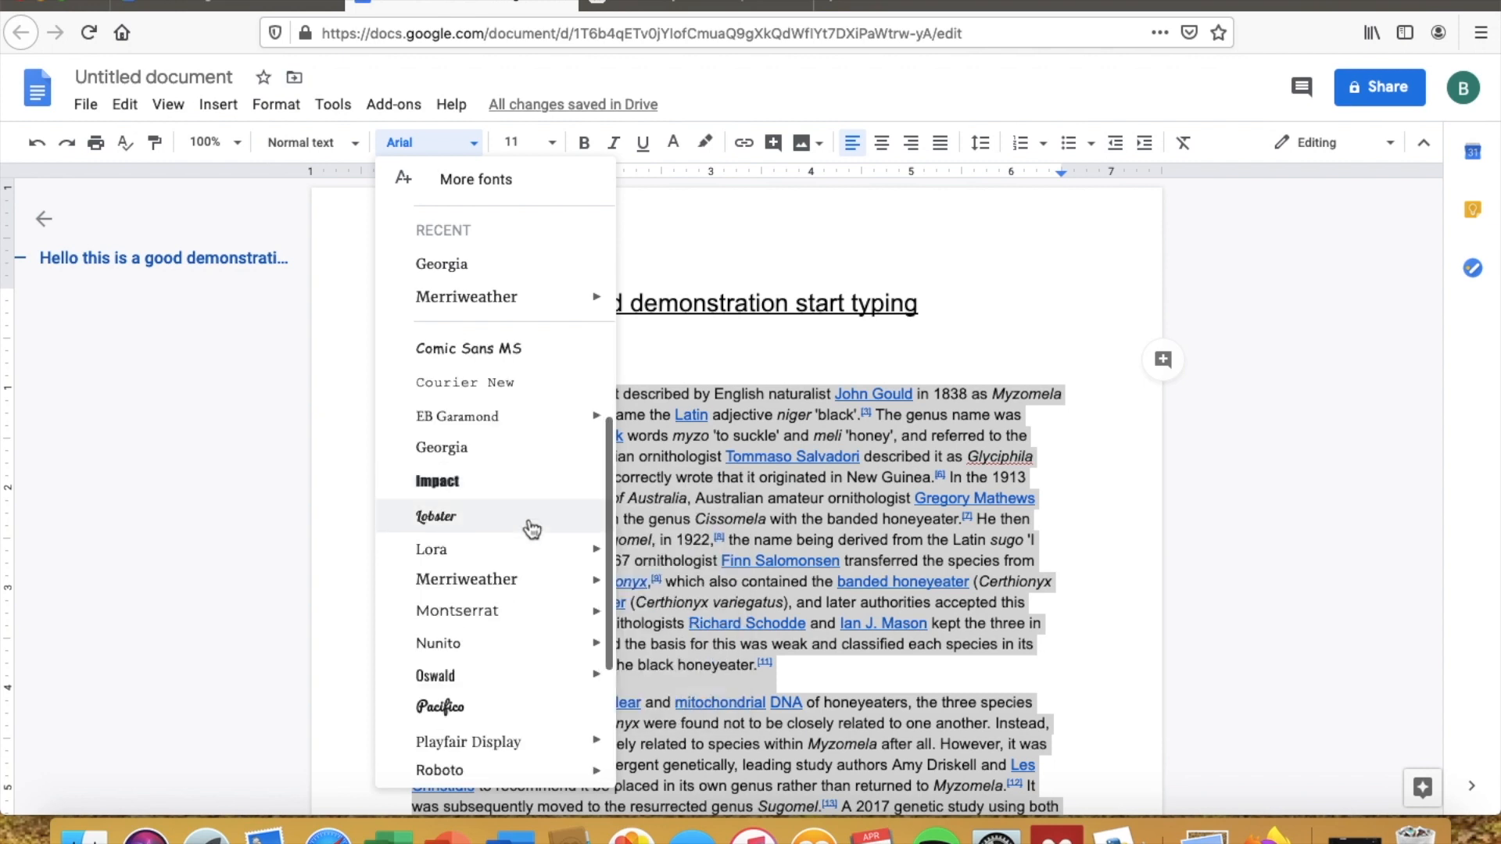
pyautogui.moveTo(524, 560)
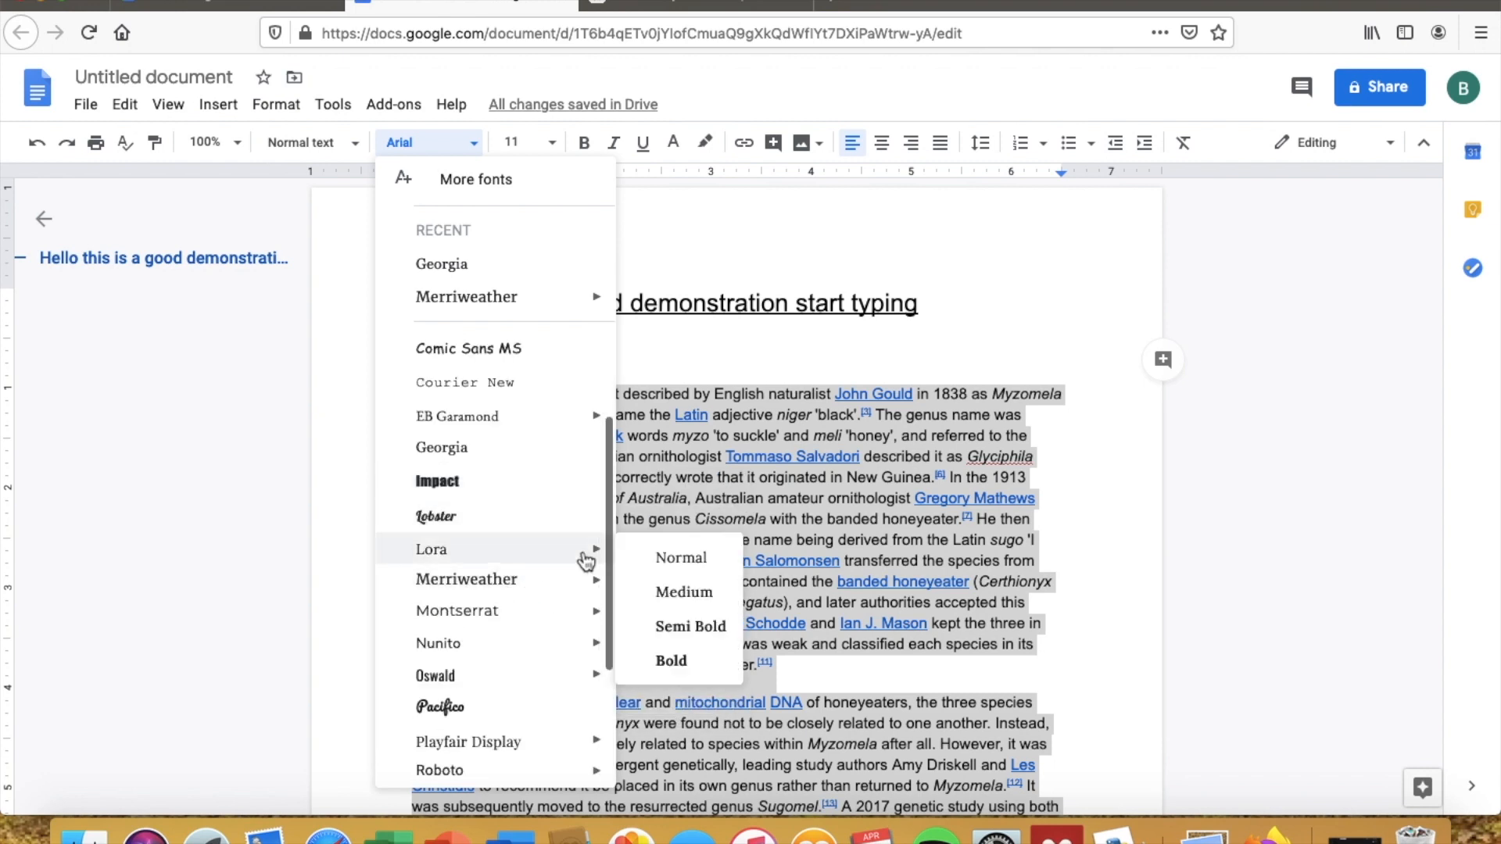
pyautogui.moveTo(586, 553)
pyautogui.click(520, 562)
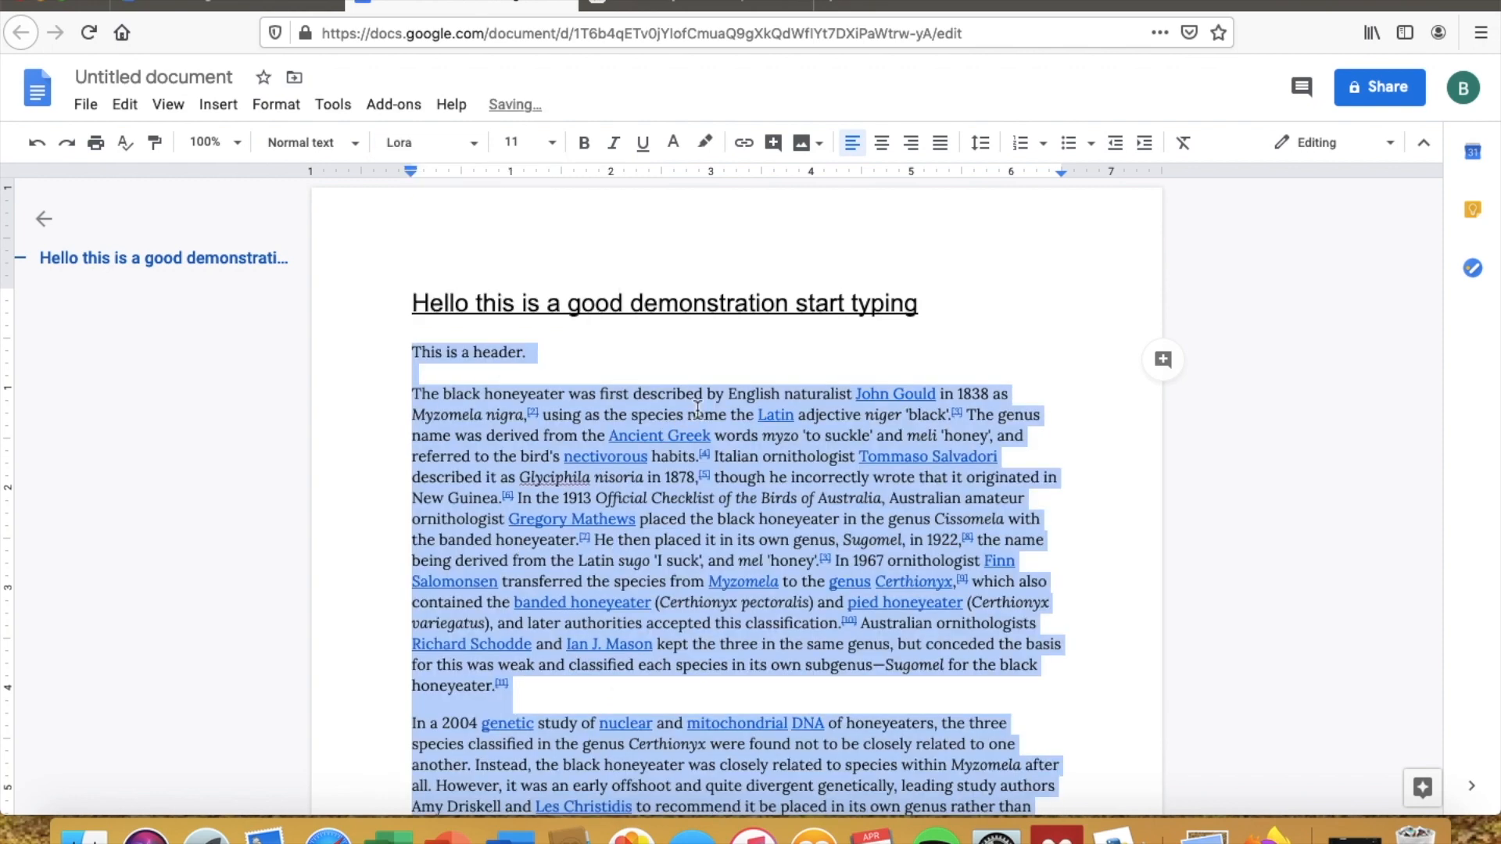
# Step: Undo the last font change on the "This is a header." line and the Wikipedia paragraphs
pyautogui.click(722, 378)
pyautogui.scroll(-3, 563, 384)
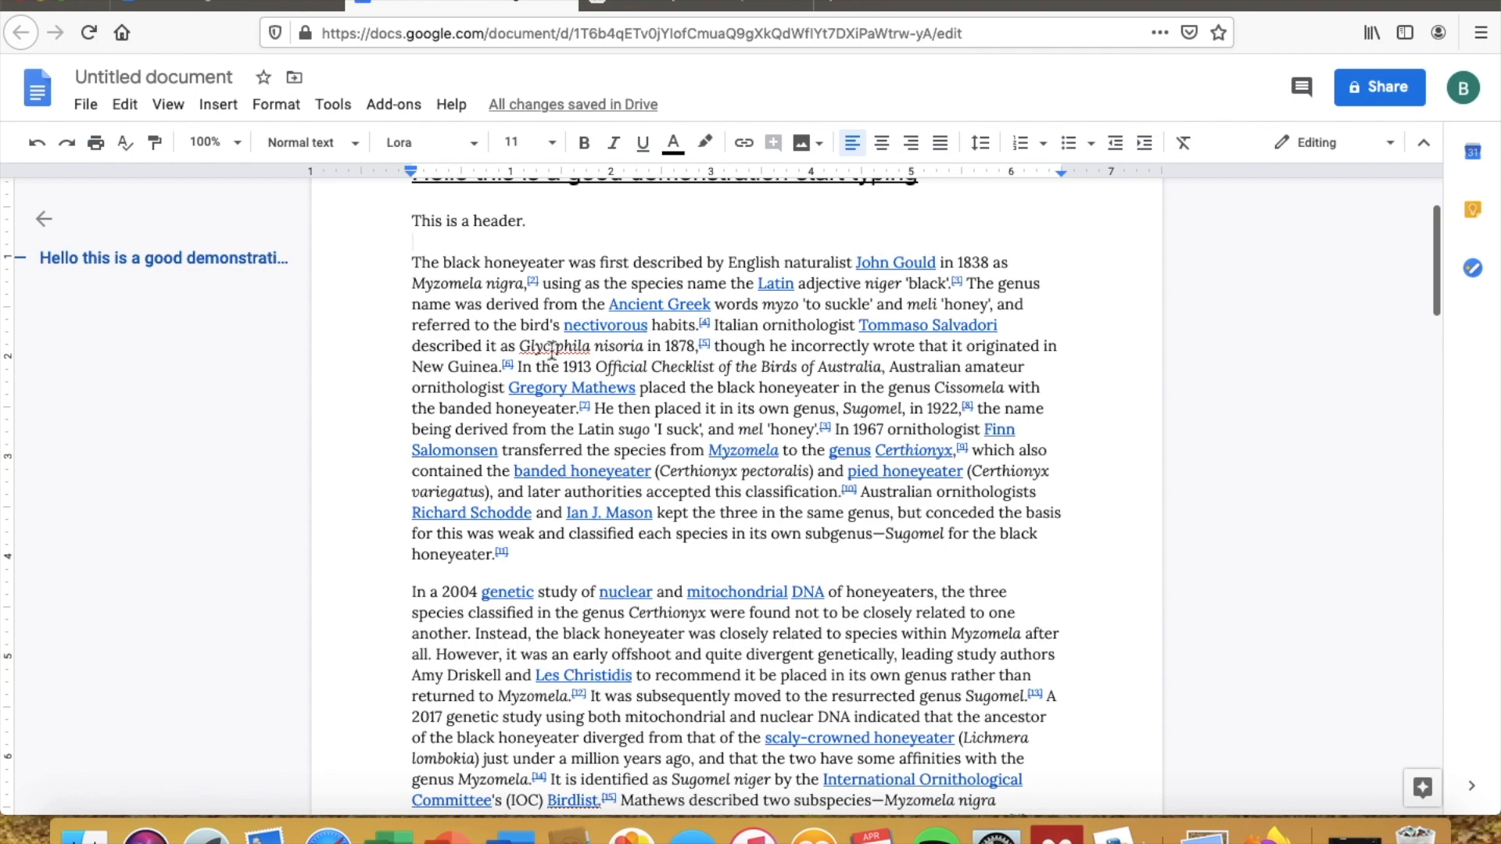
pyautogui.scroll(2, 505, 347)
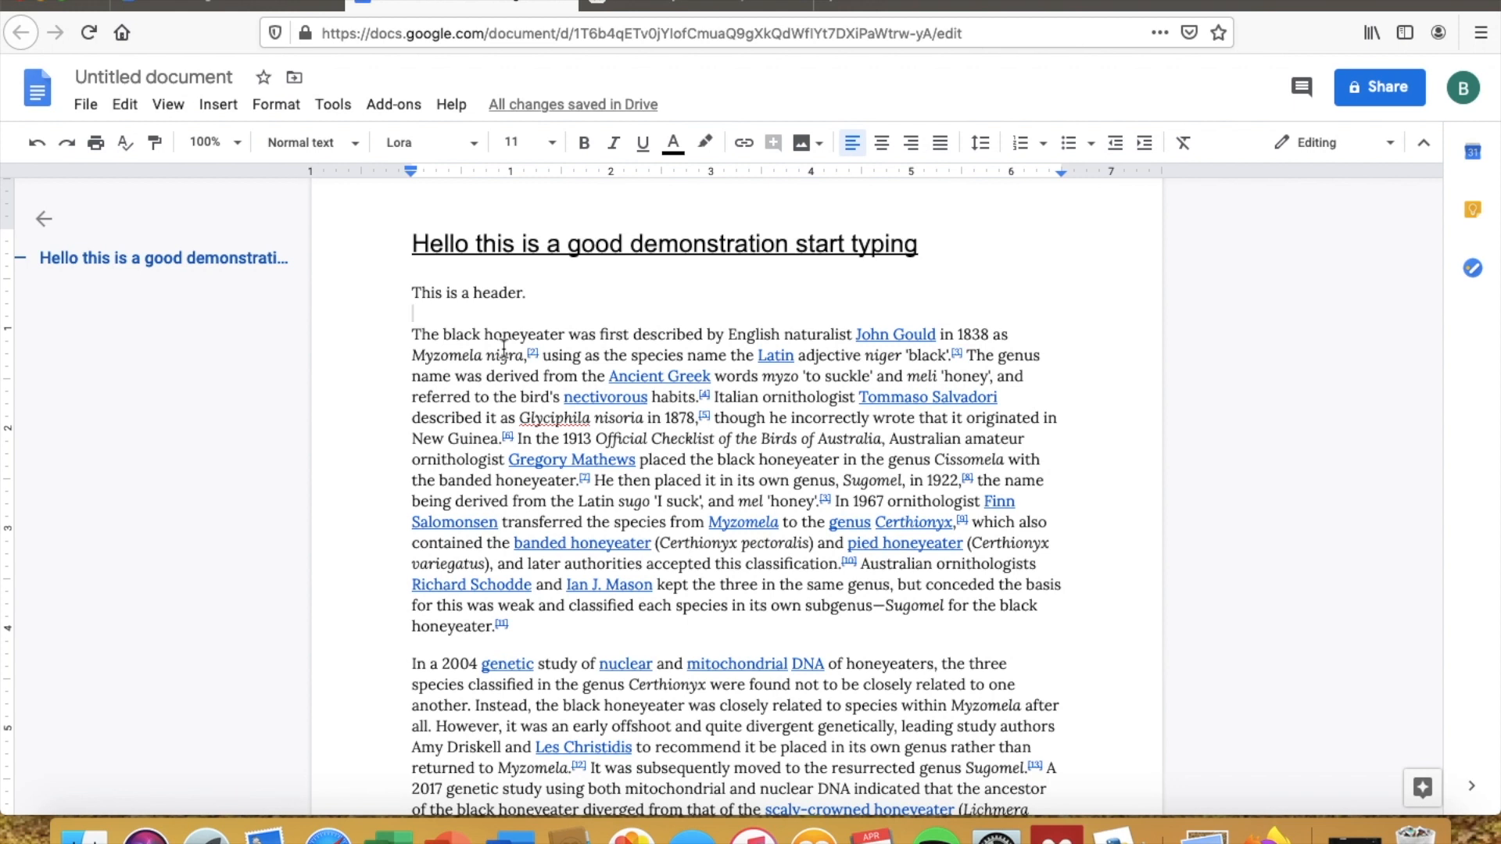
pyautogui.click(38, 151)
pyautogui.scroll(8, 515, 272)
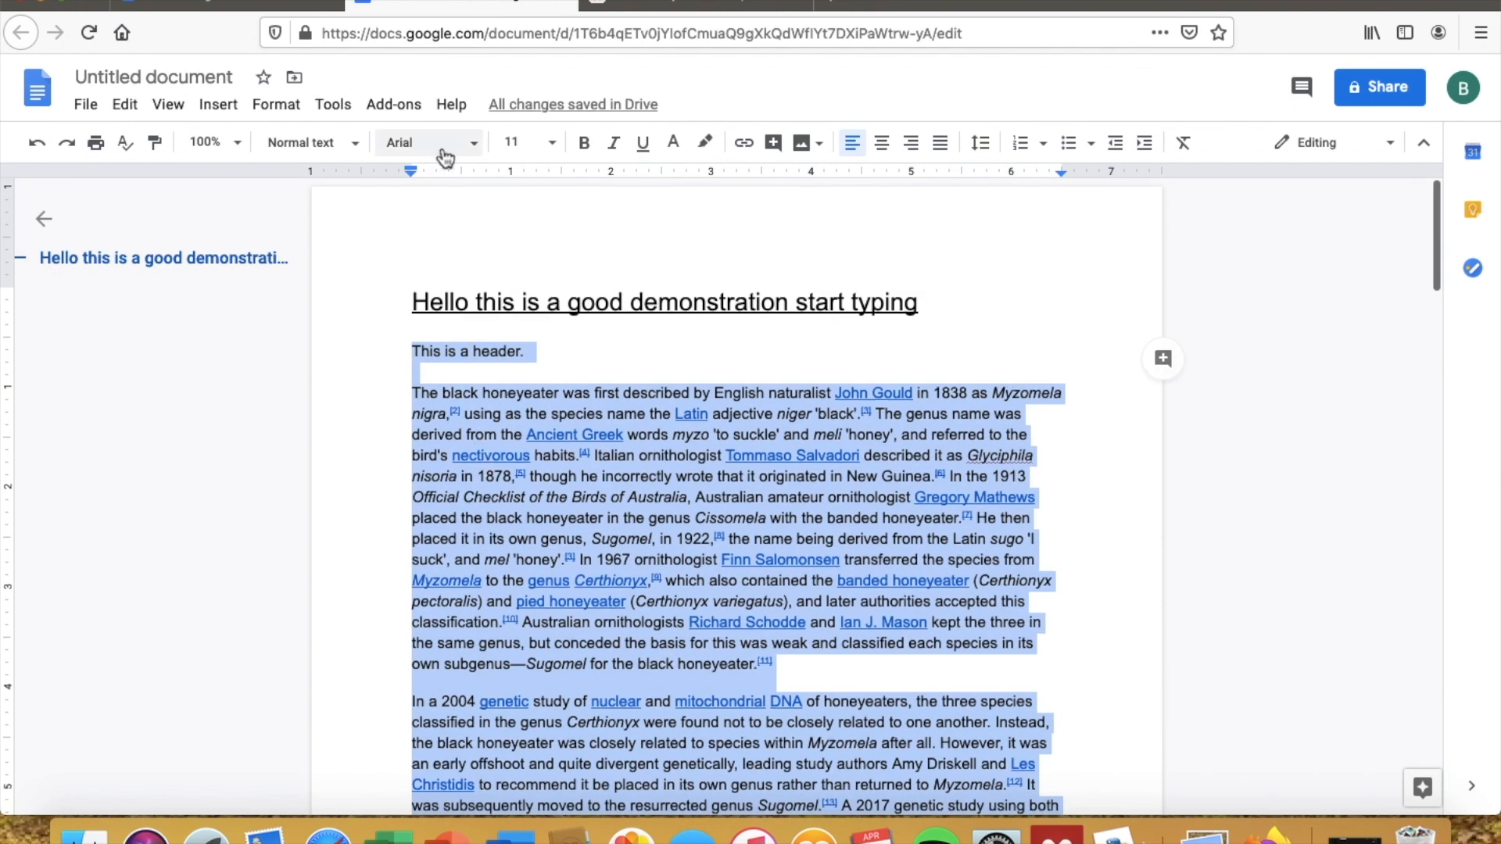
# Step: Change the font of the "This is a header." line and the Wikipedia paragraphs to Impact and check how the text looks
pyautogui.click(471, 144)
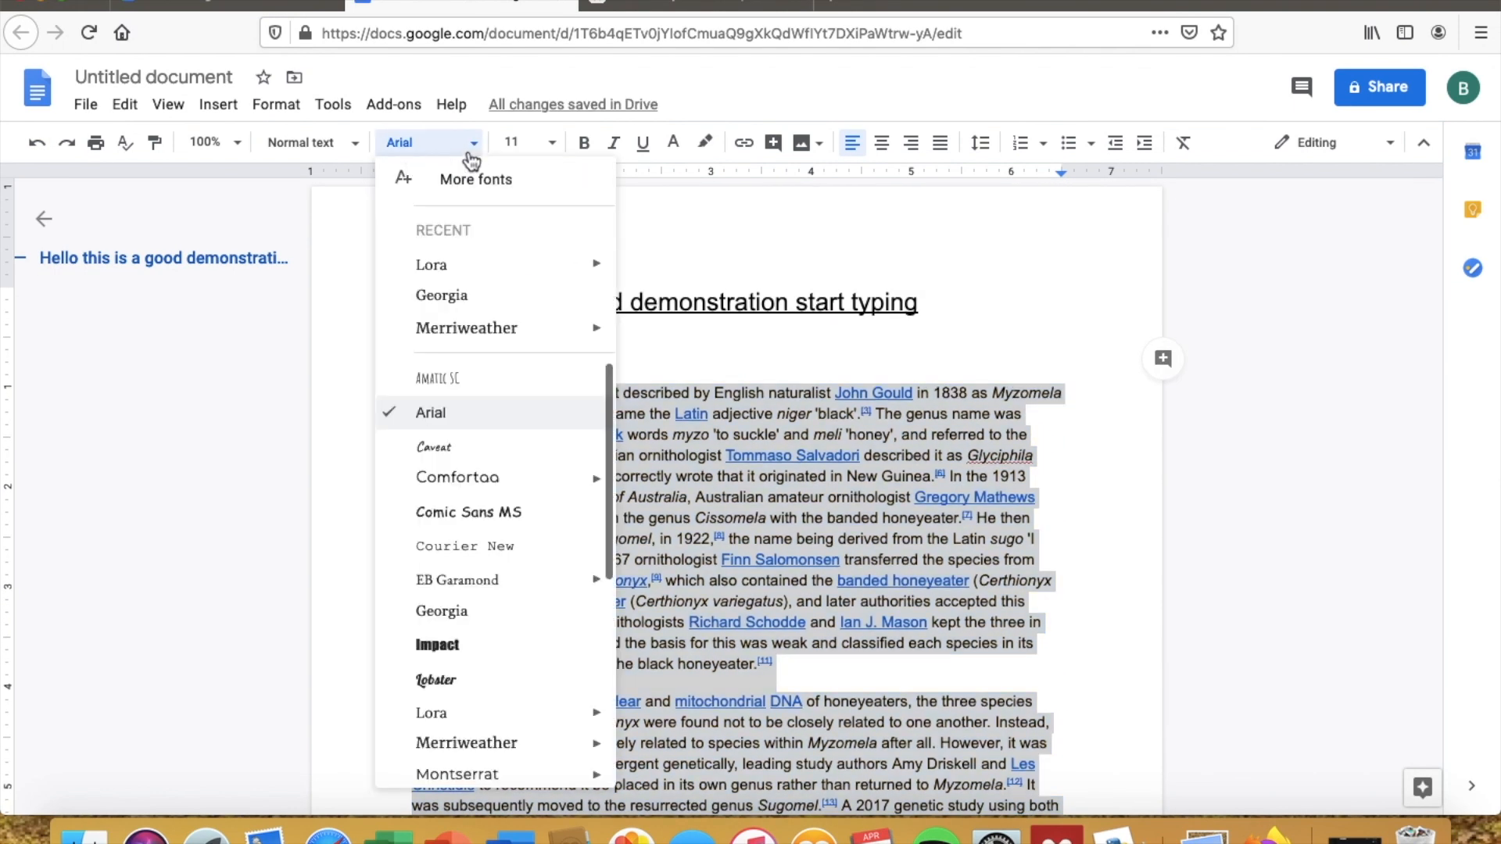
pyautogui.click(456, 646)
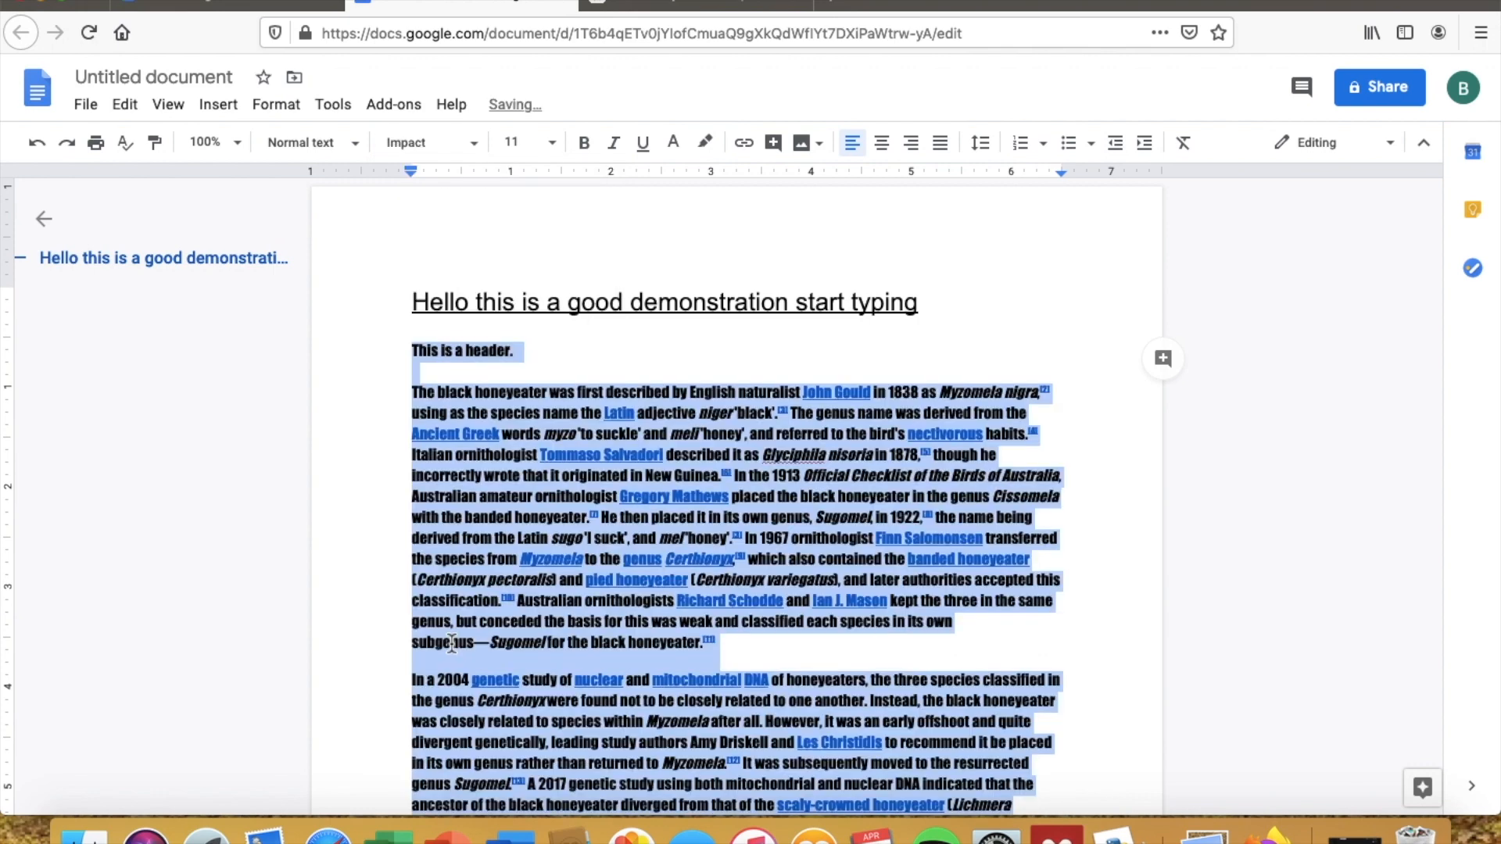
pyautogui.click(671, 361)
pyautogui.scroll(-5, 671, 361)
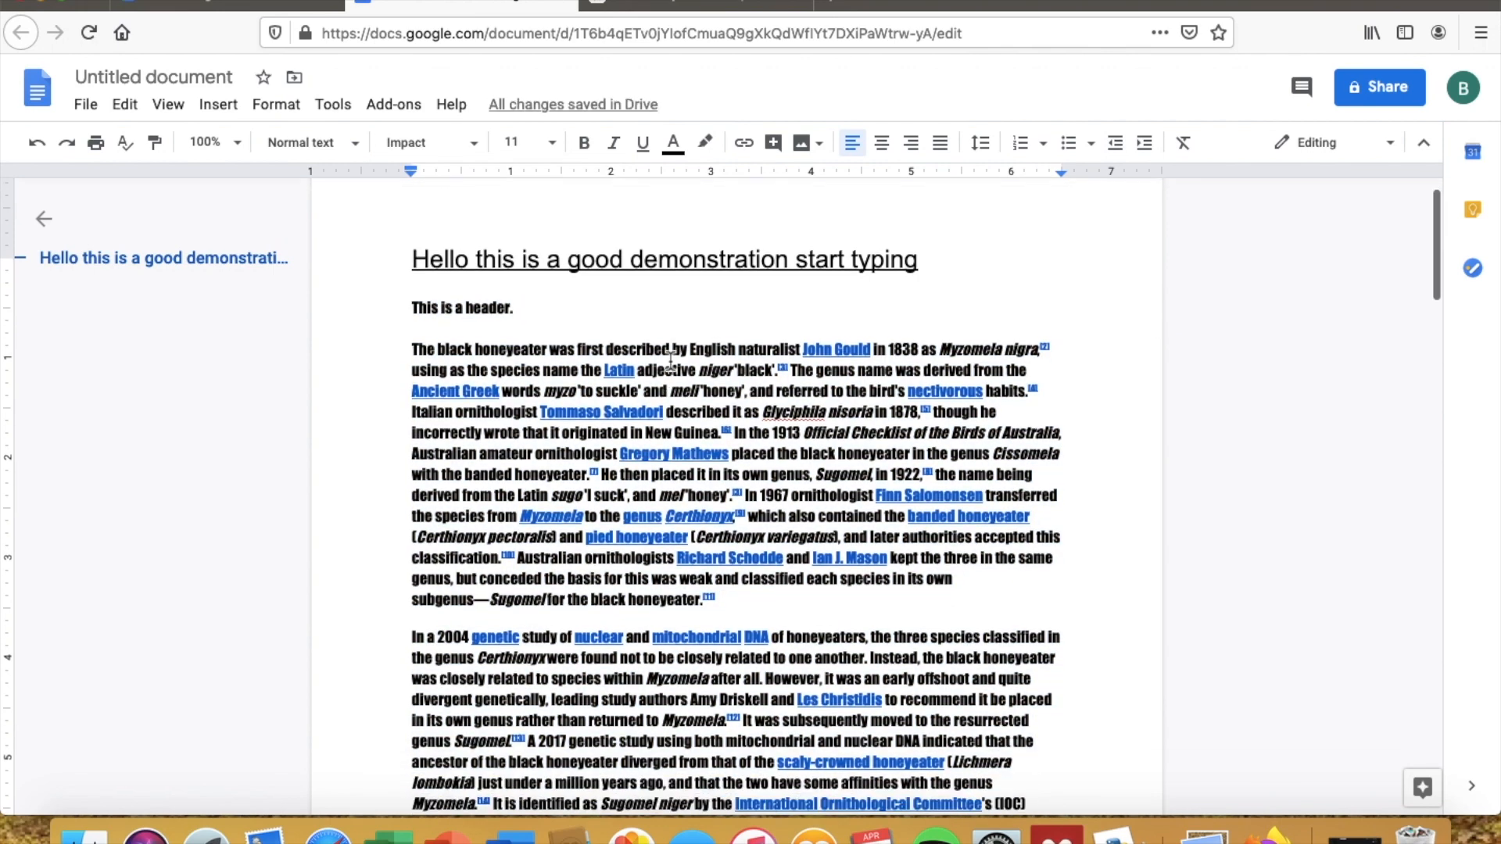
pyautogui.scroll(3, 671, 361)
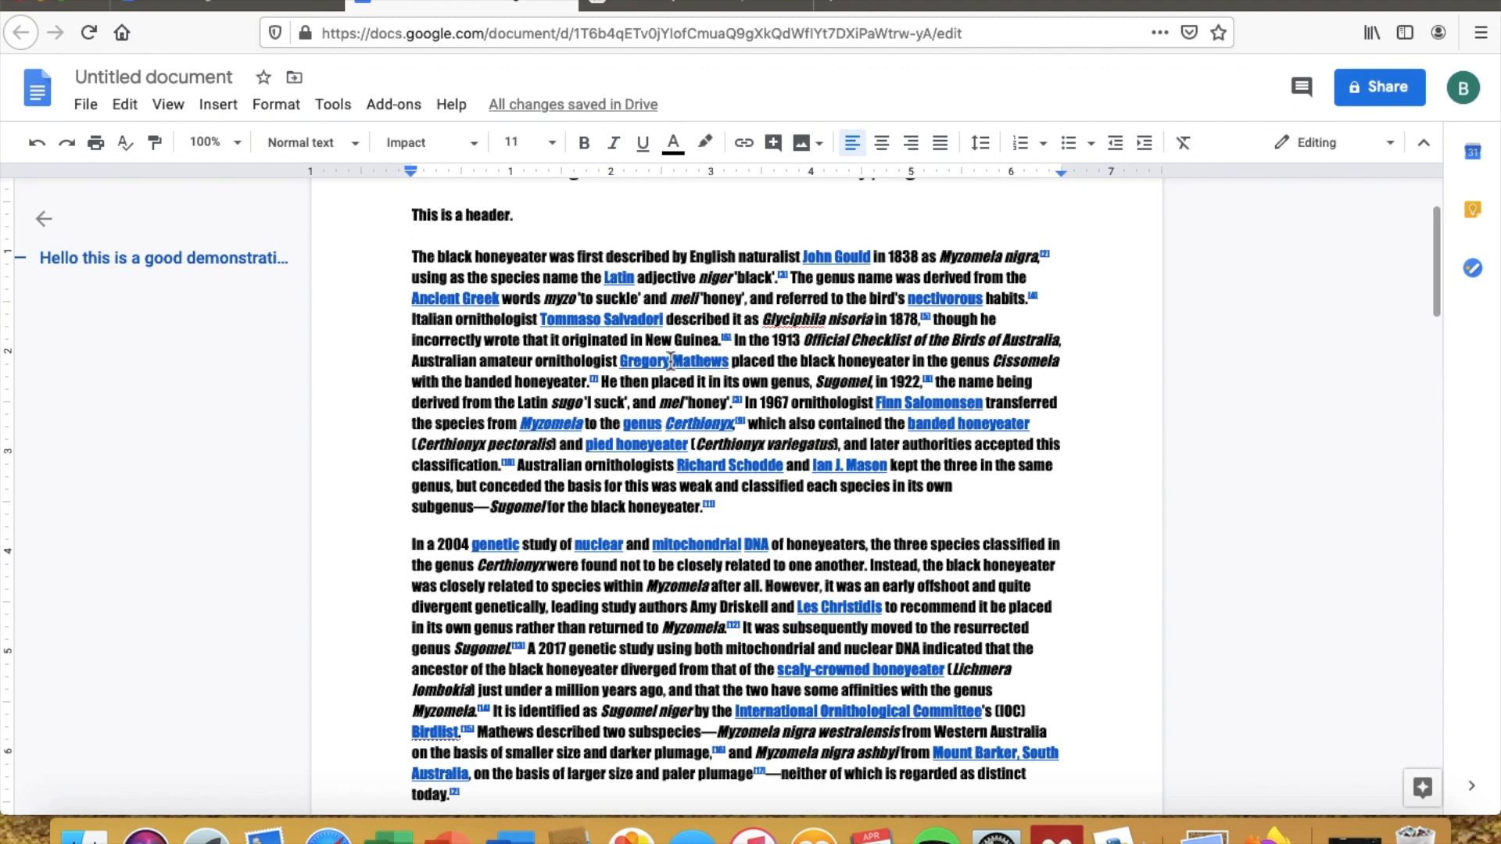
pyautogui.scroll(2, 432, 246)
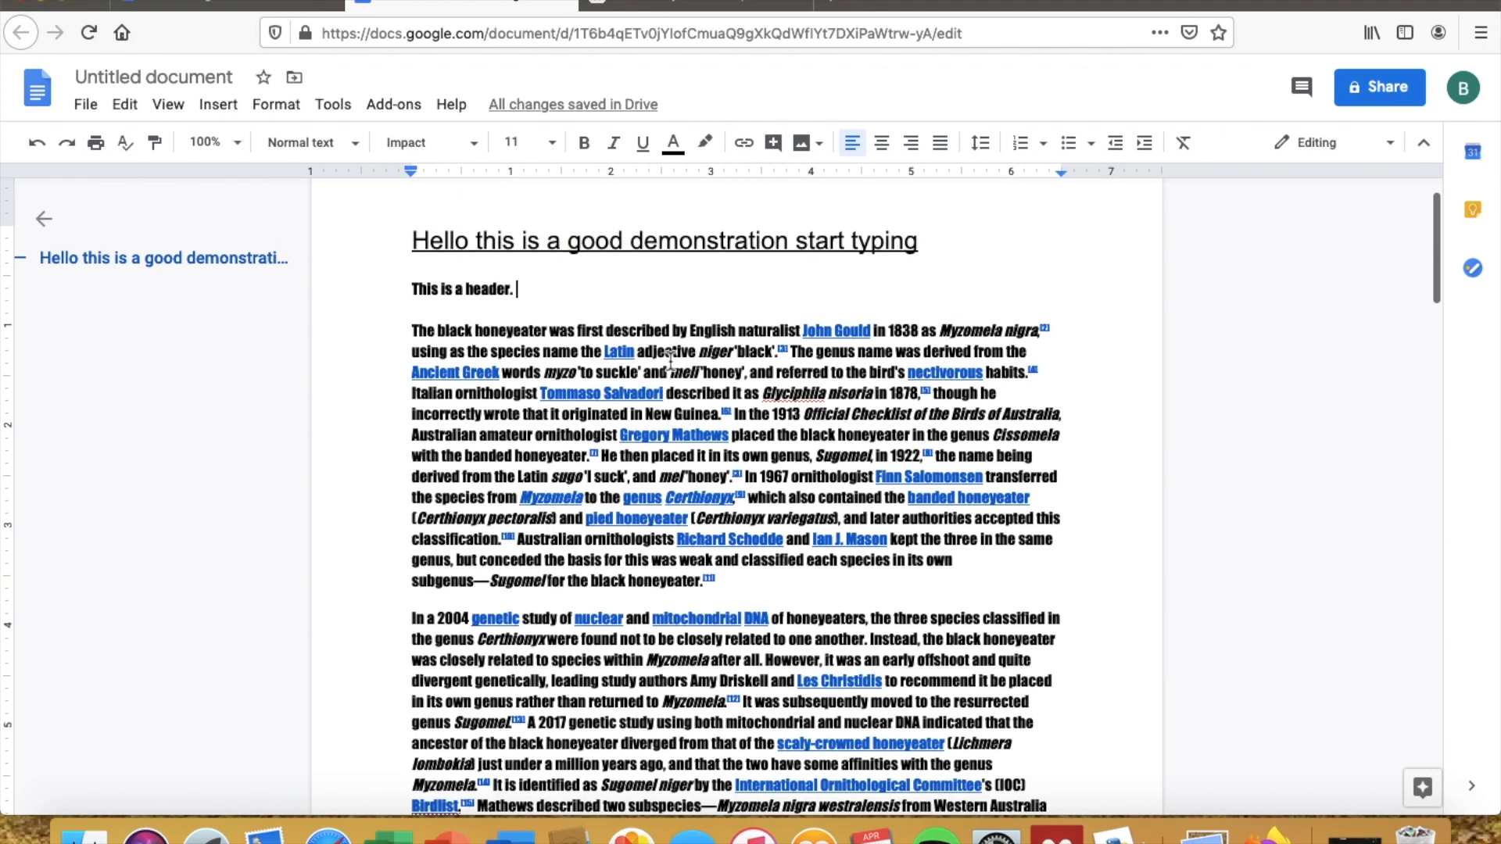
# Step: Undo the Impact font change on the header line and the Wikipedia paragraphs
pyautogui.click(37, 145)
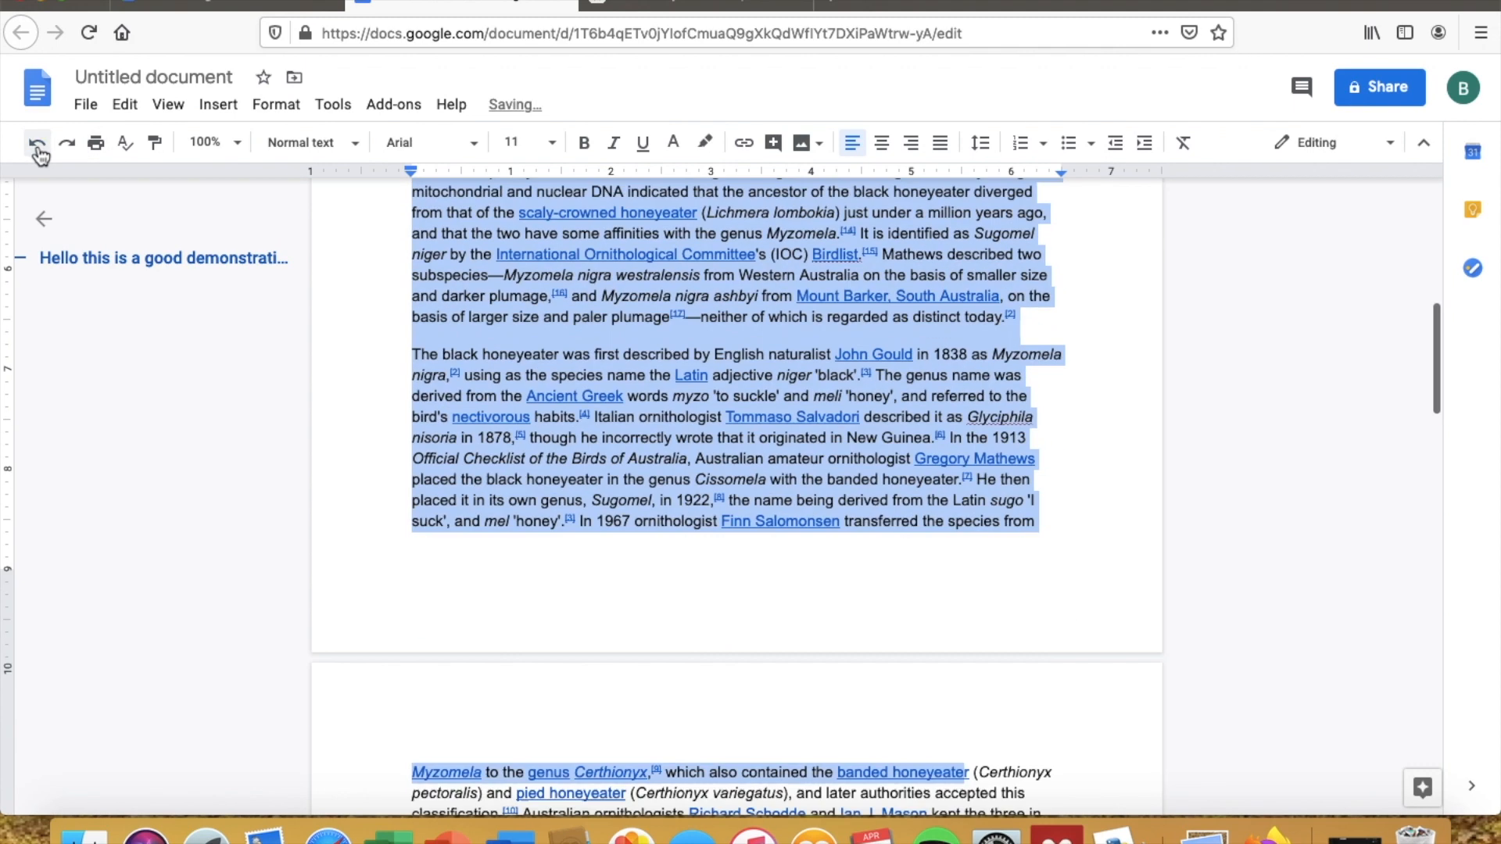
pyautogui.scroll(5, 542, 260)
pyautogui.scroll(3, 542, 260)
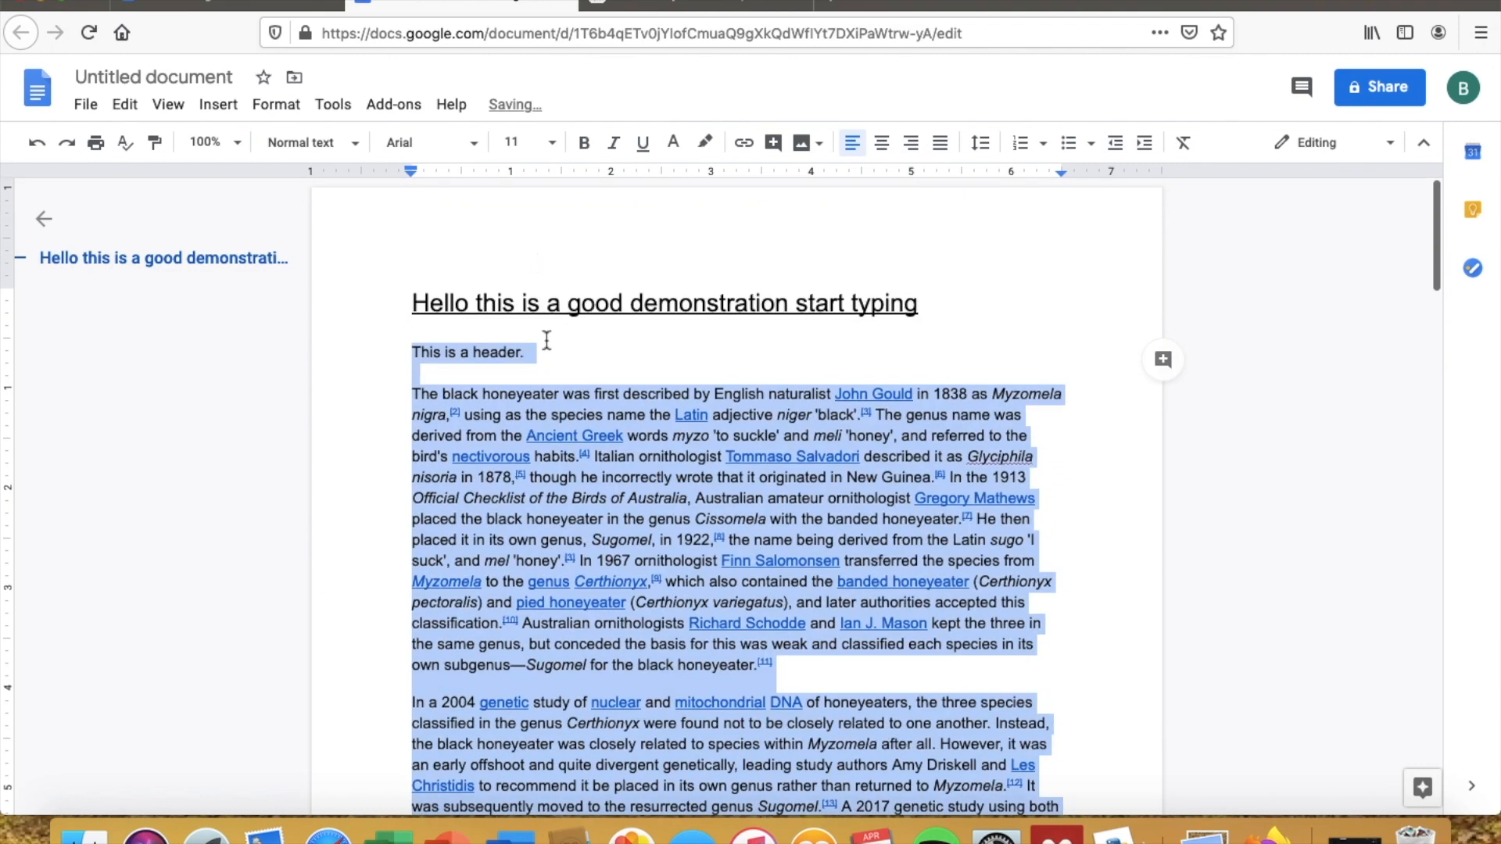
# Step: Undo the opening line's underline and font size changes and the blank line inserted after "This is a header."
pyautogui.click(36, 149)
pyautogui.click(37, 149)
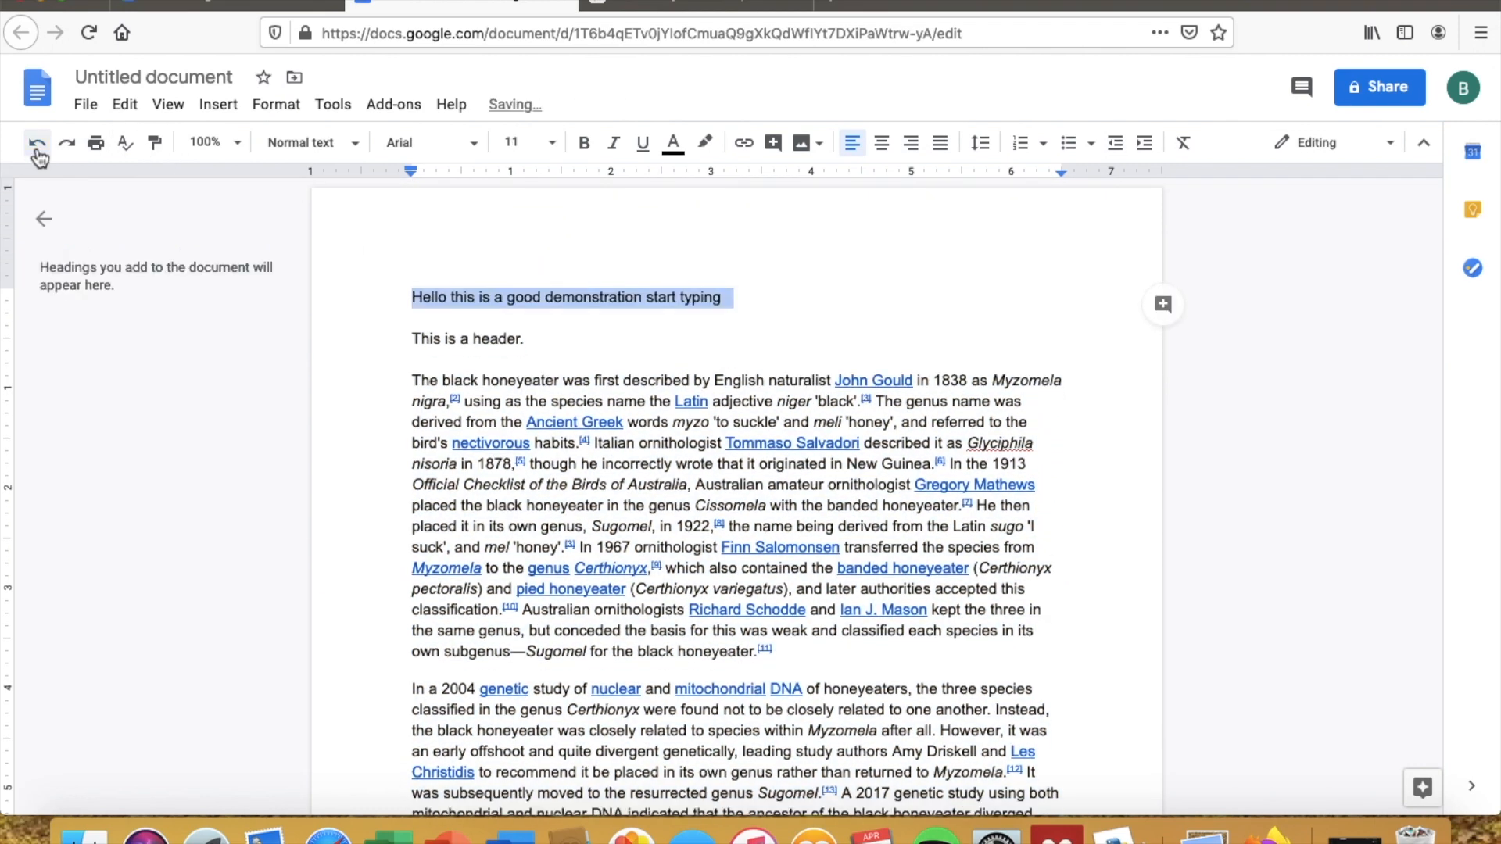
pyautogui.click(37, 149)
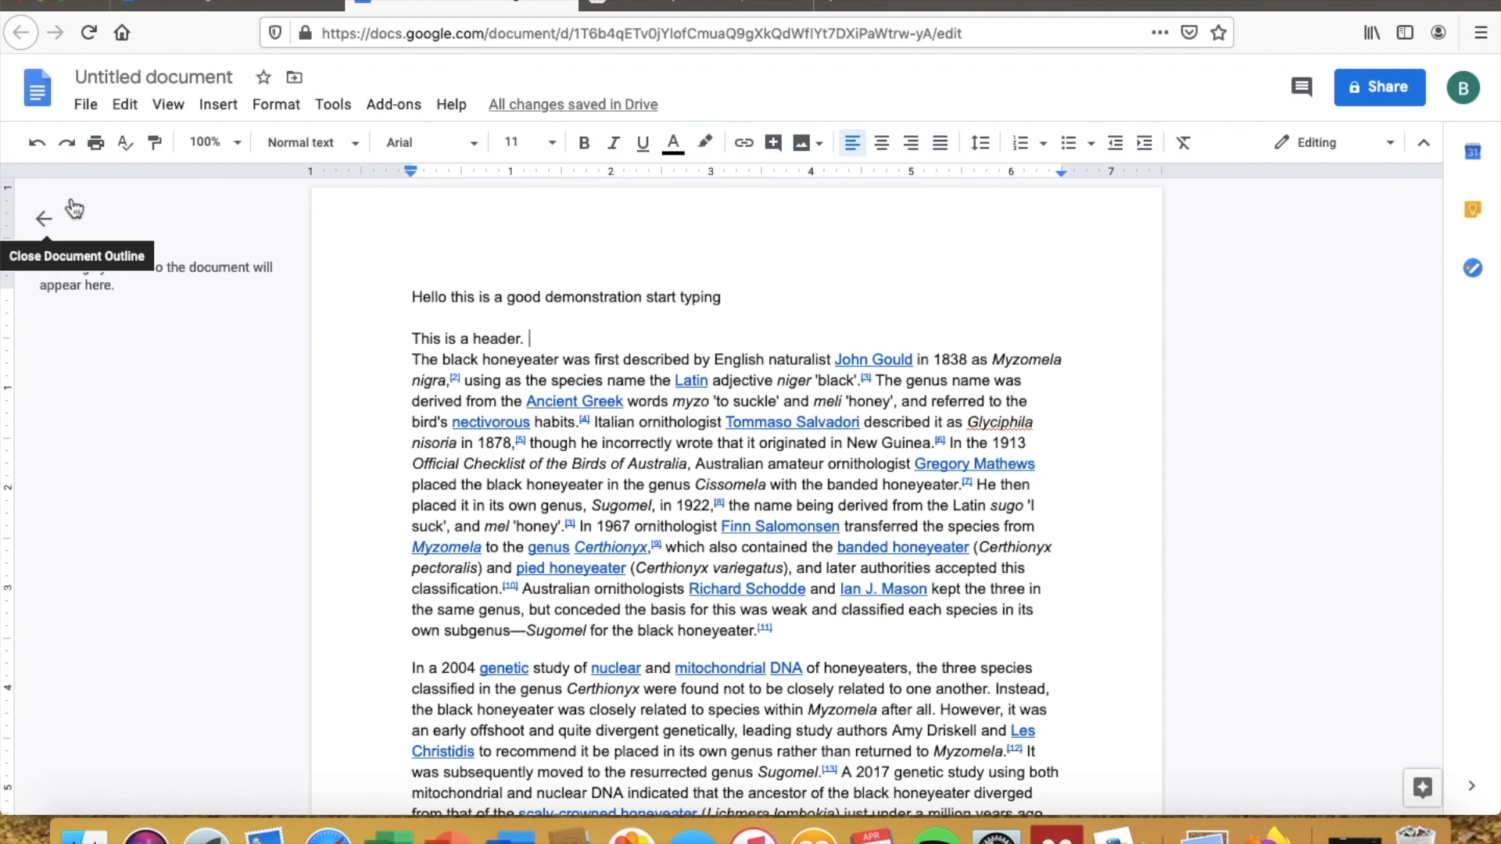
# Step: Redo the blank line, the opening line's size and underline formatting, and the Impact font on the text below it
pyautogui.click(67, 144)
pyautogui.click(67, 144)
pyautogui.click(68, 144)
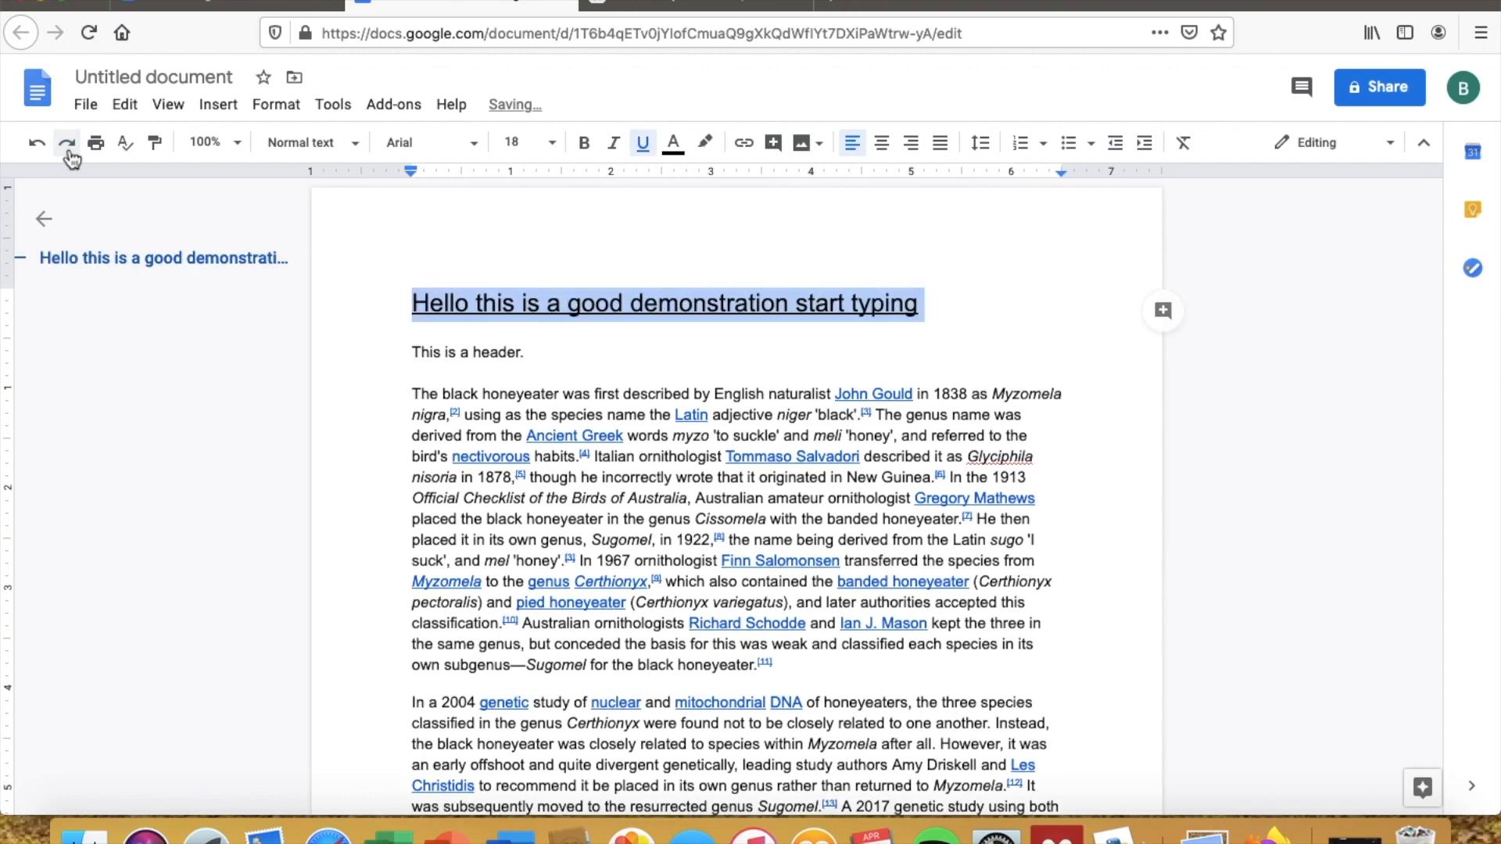
pyautogui.click(69, 148)
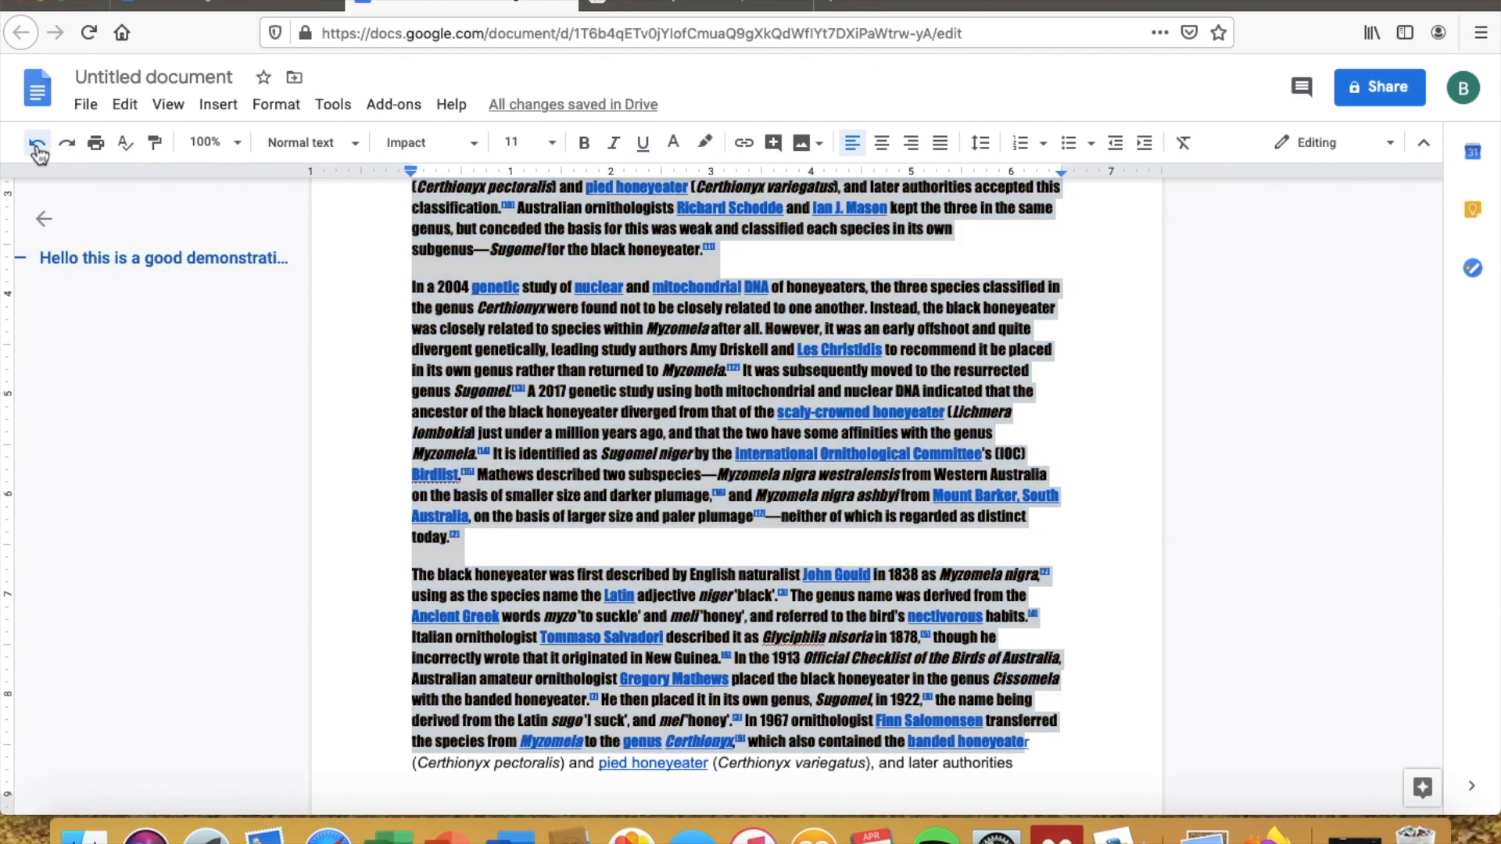
# Step: Undo the reapplied Impact font, return to the opening heading and deselect the text
pyautogui.click(37, 148)
pyautogui.click(194, 258)
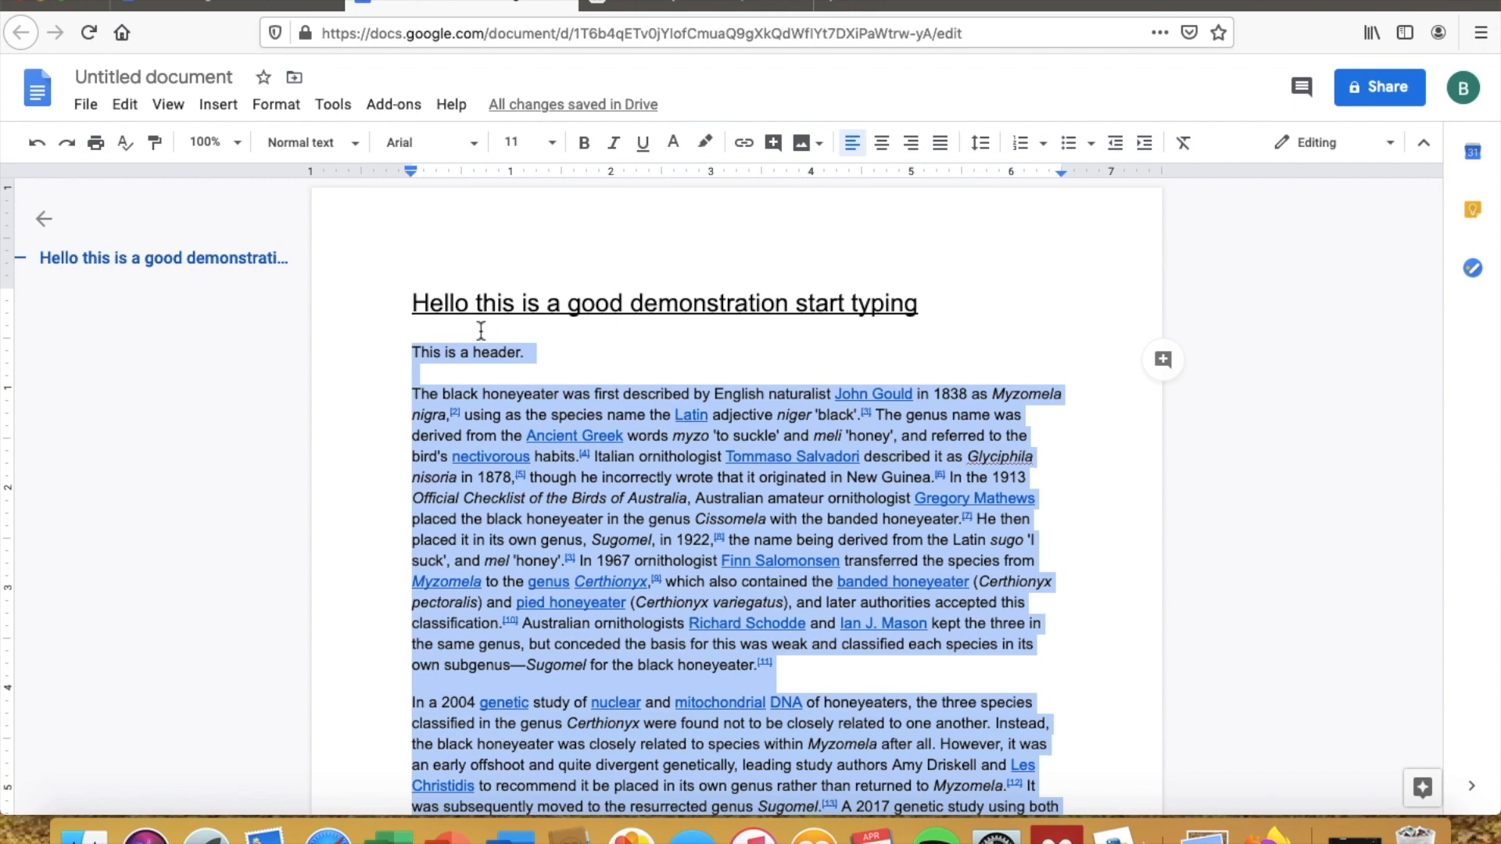
pyautogui.click(568, 351)
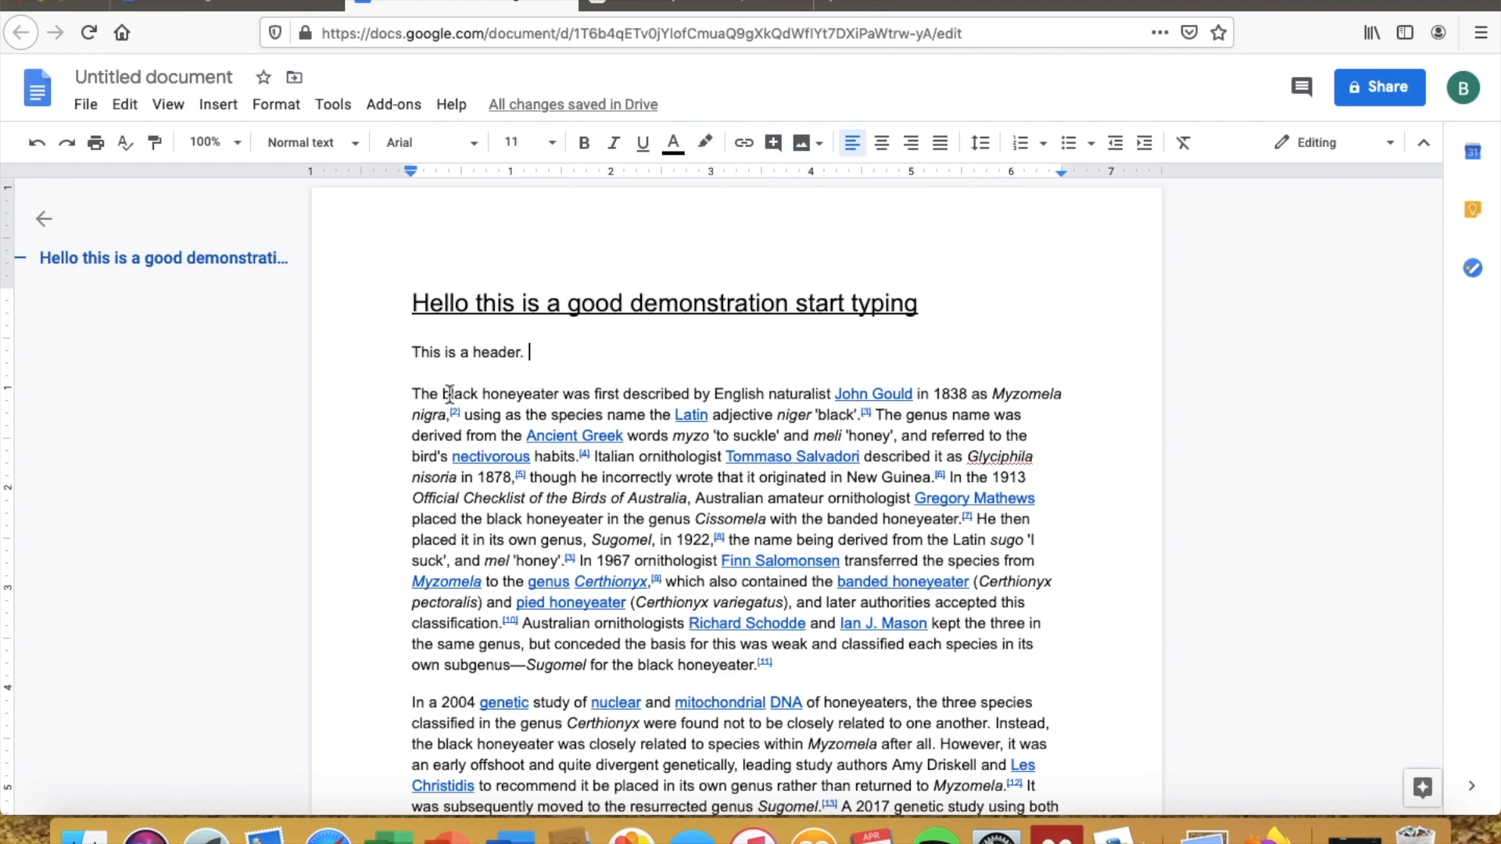
# Step: Make the words "black honeyeater" bold at the start of the first Wikipedia paragraph
pyautogui.moveTo(442, 393); pyautogui.dragTo(558, 393)
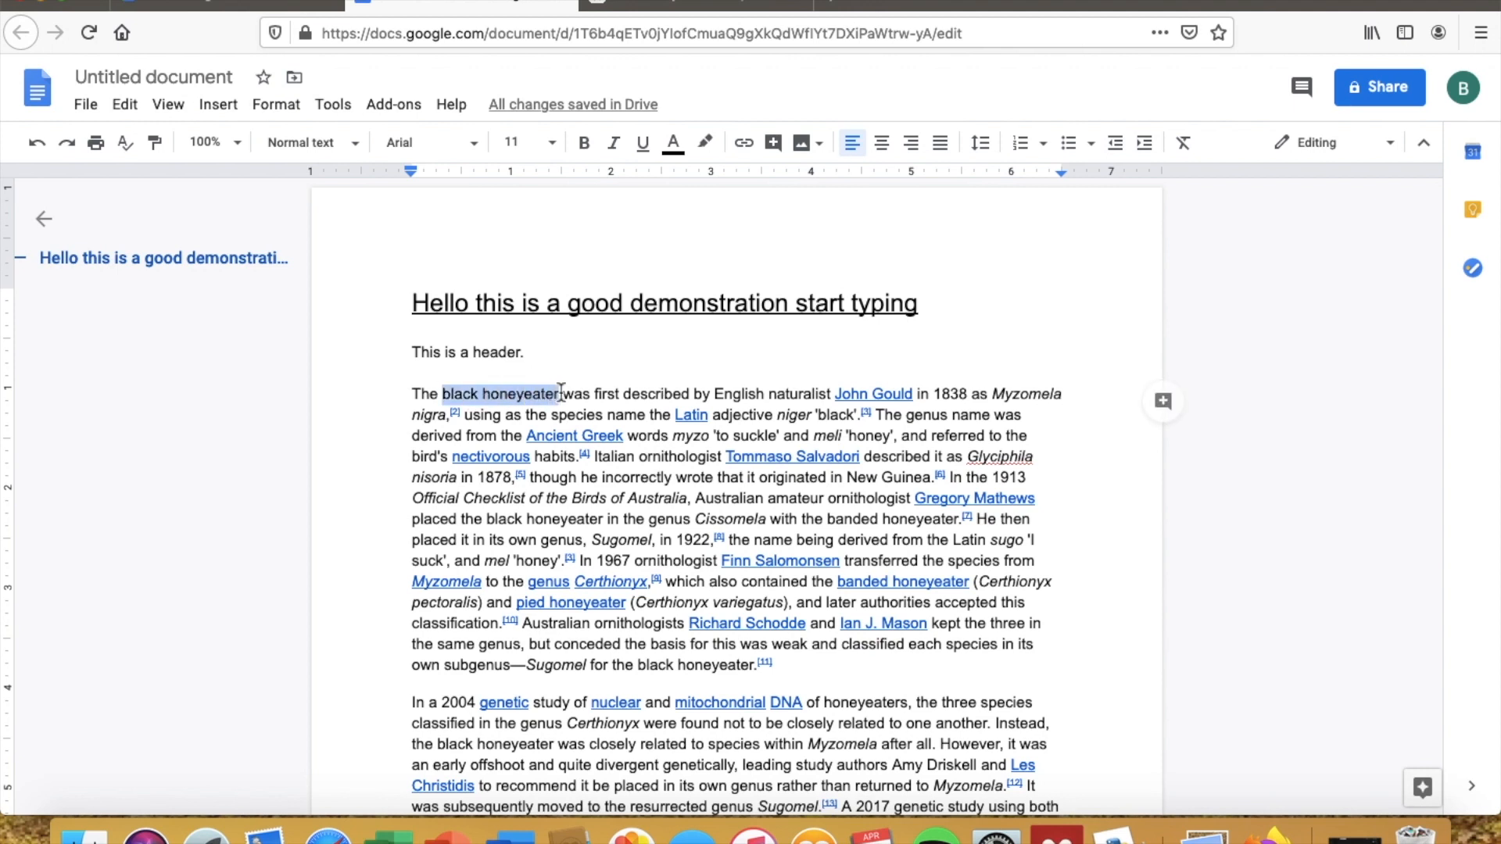
pyautogui.click(585, 144)
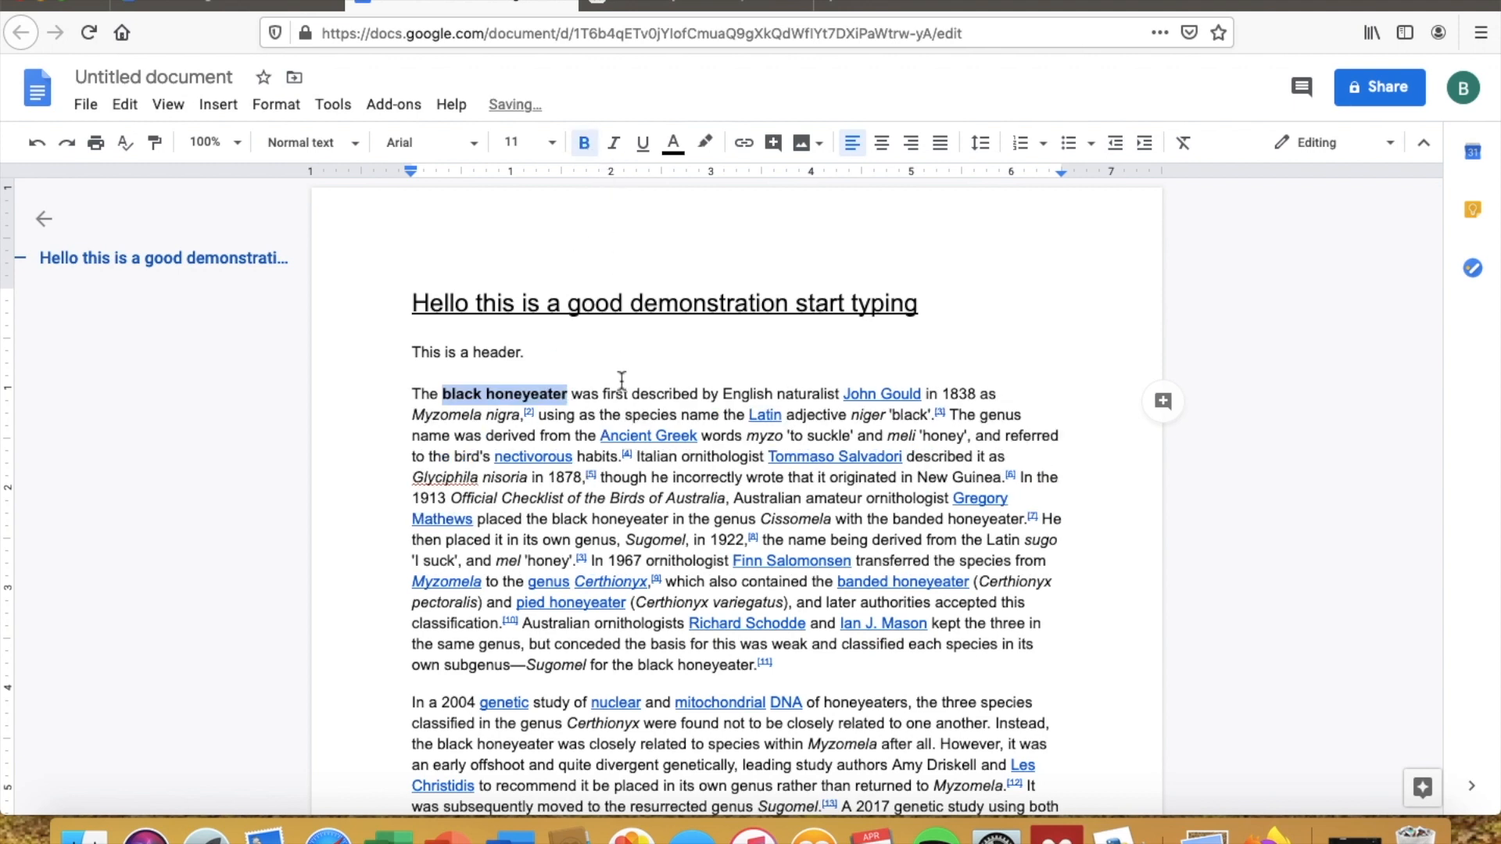
pyautogui.click(603, 413)
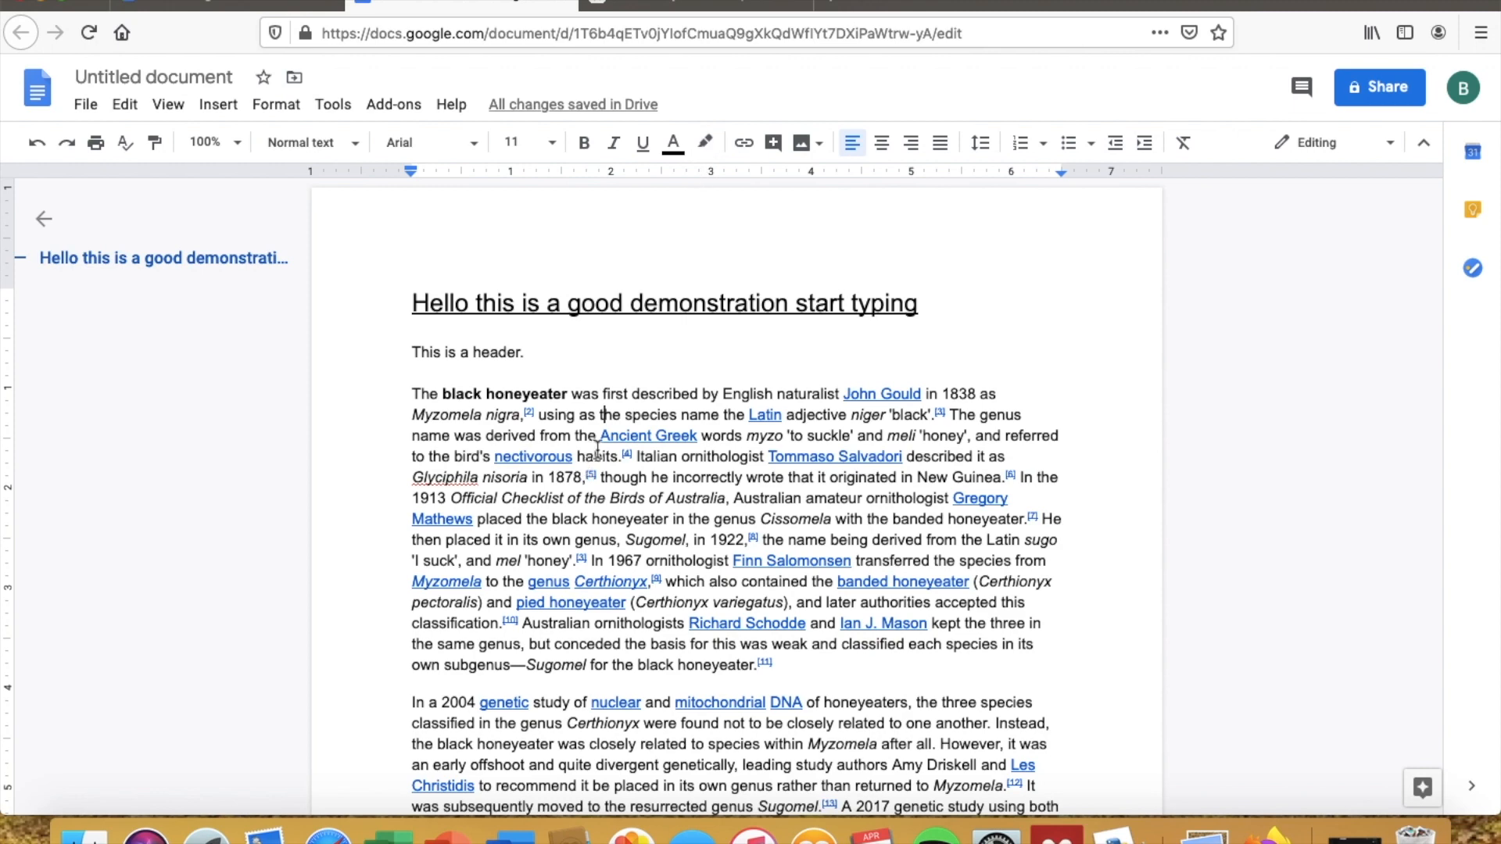
# Step: Highlight the phrase "quite divergent genetically" in the second Wikipedia paragraph in yellow
pyautogui.scroll(-3, 596, 449)
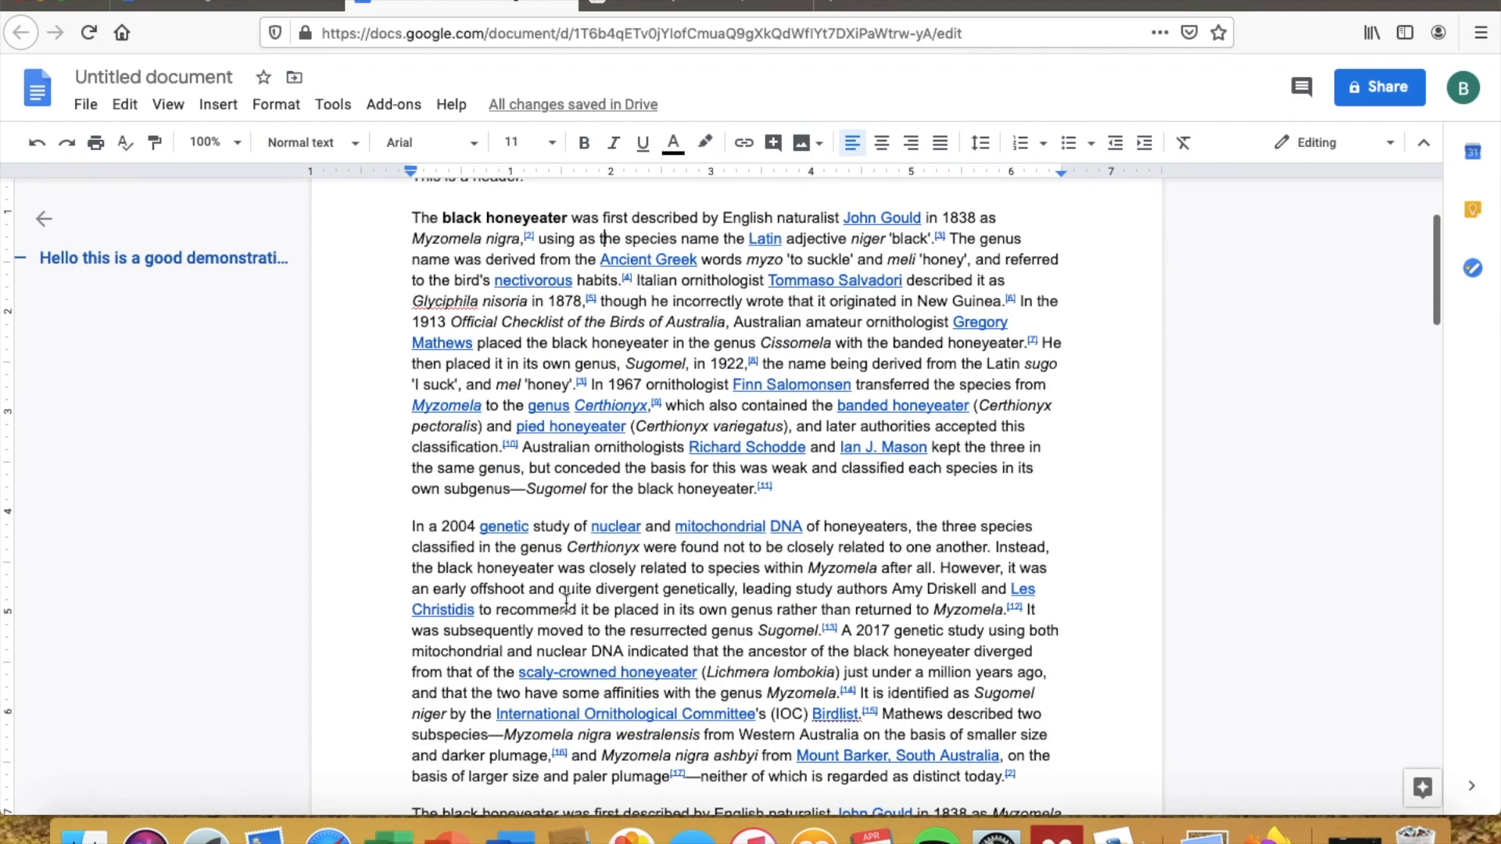
pyautogui.moveTo(560, 589); pyautogui.dragTo(733, 588)
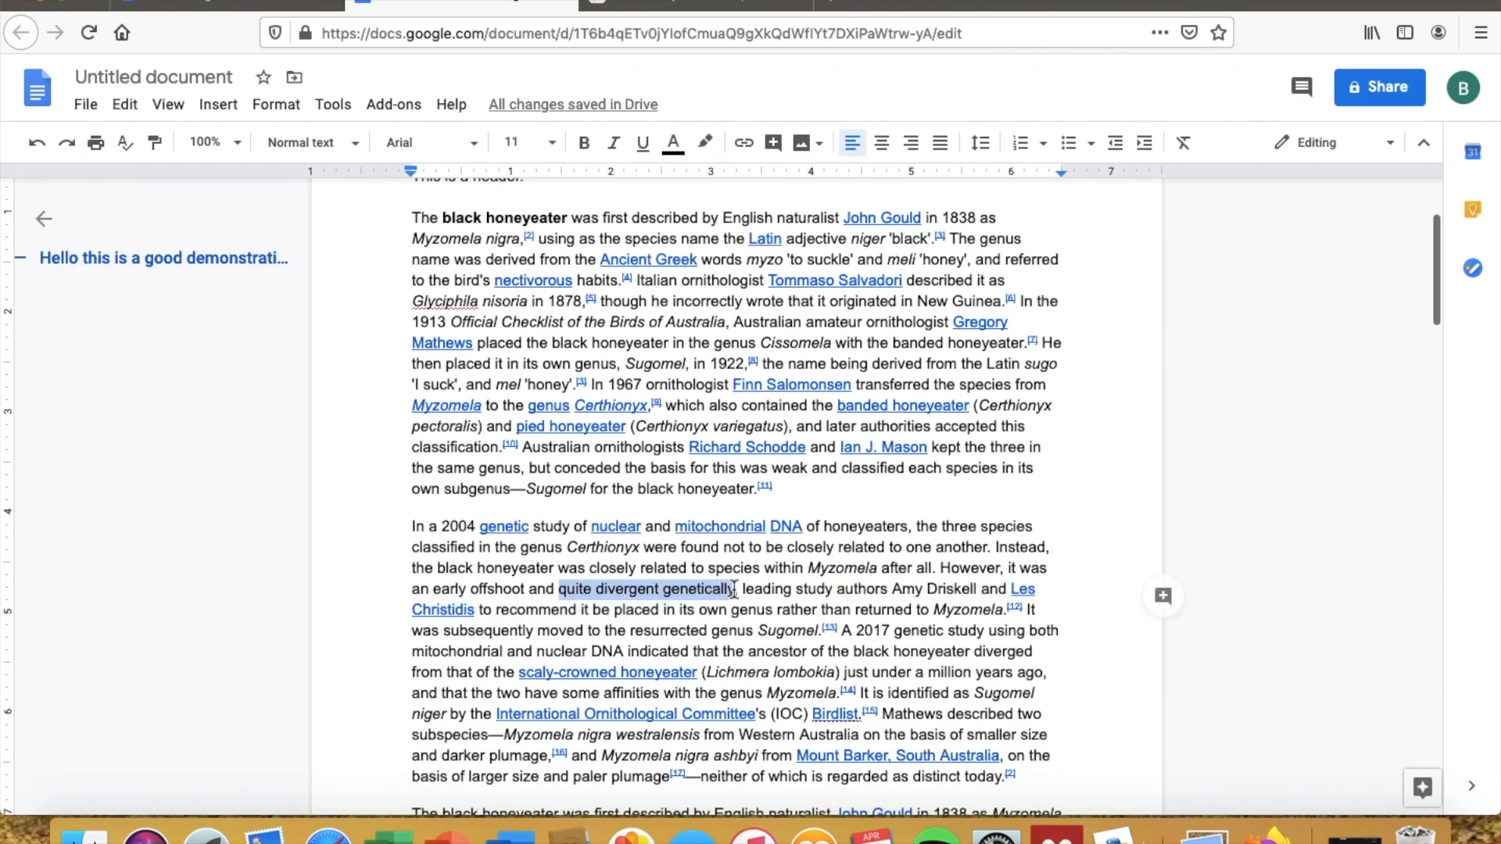
pyautogui.click(707, 145)
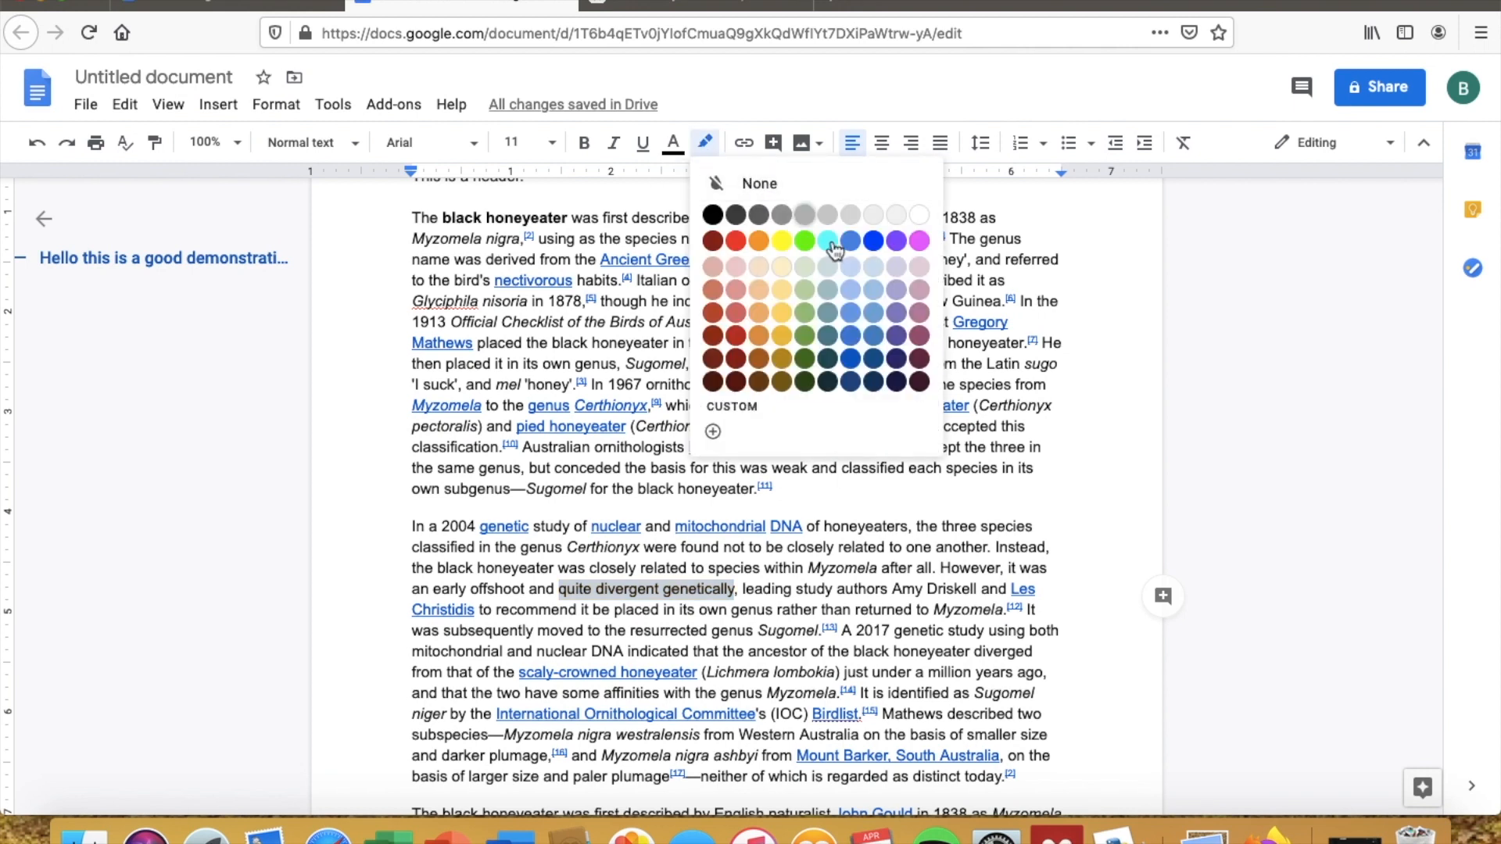
pyautogui.click(783, 243)
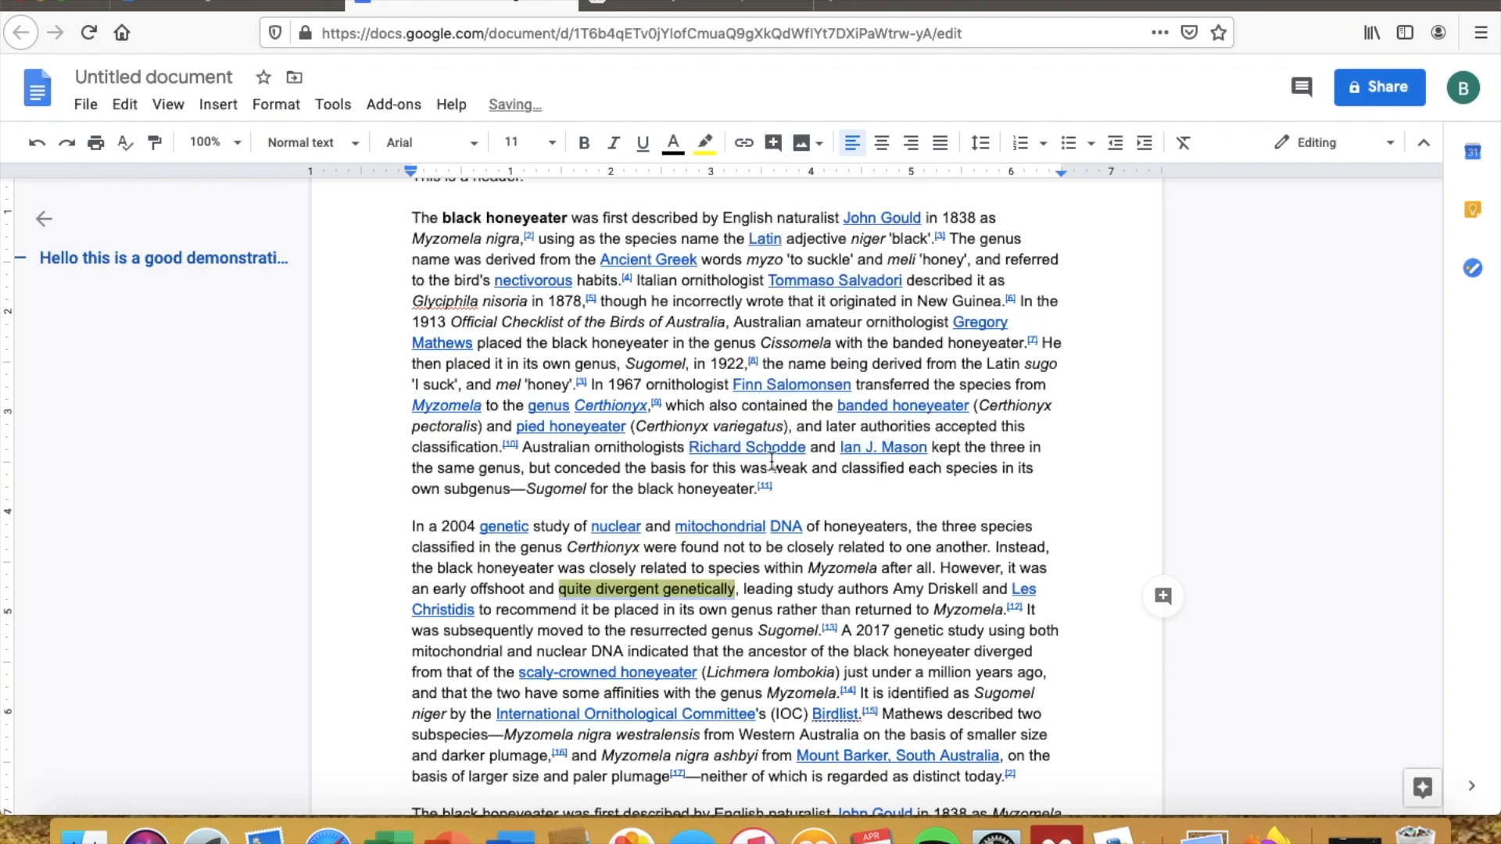
pyautogui.click(673, 599)
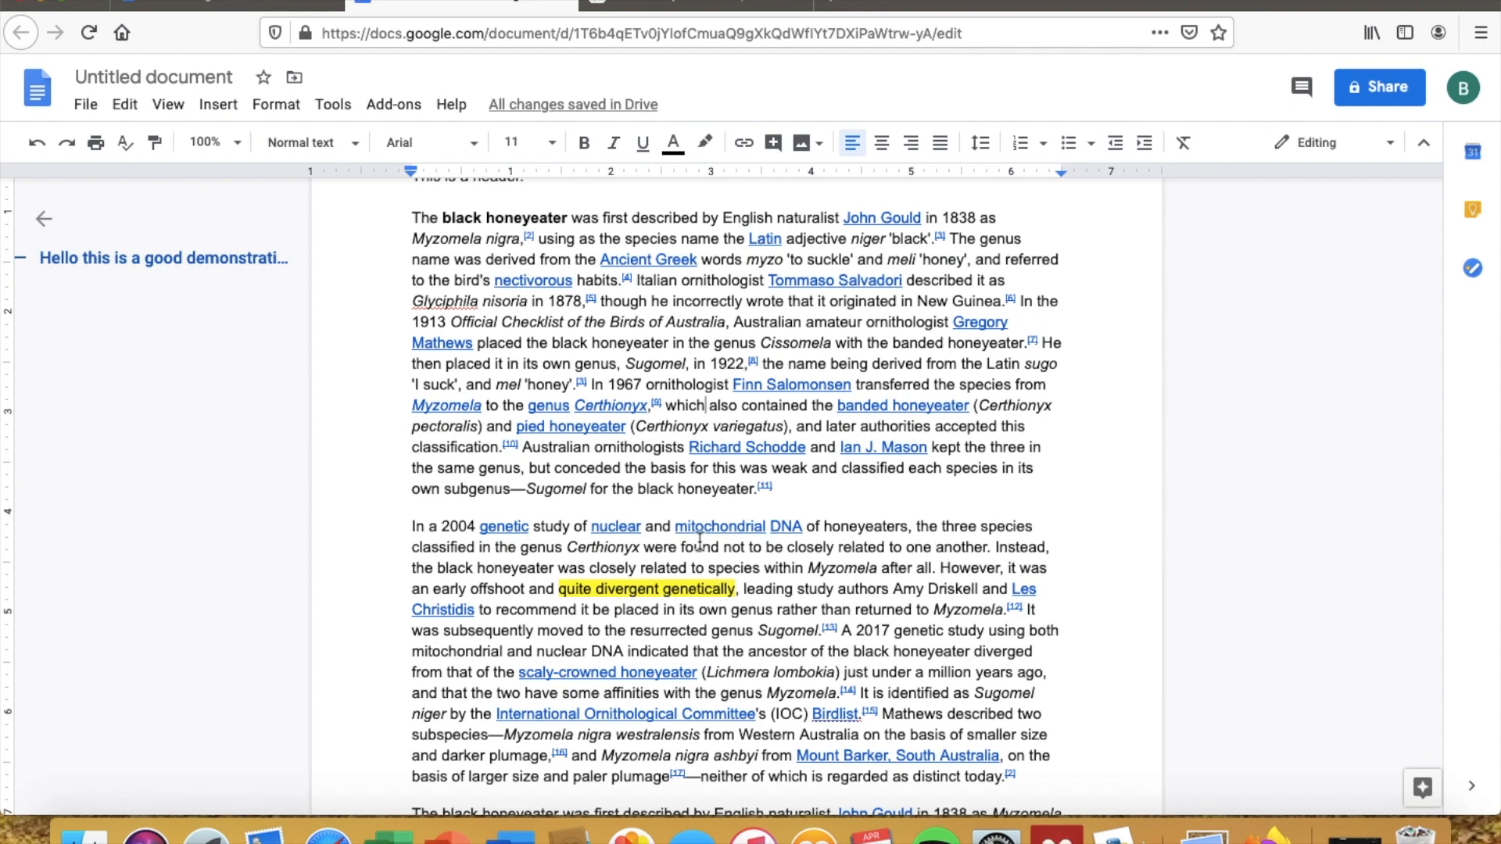
# Step: Italicize the first line of the first Wikipedia paragraph, from "The black honeyeater" to "in 1838 as"
pyautogui.scroll(4, 700, 539)
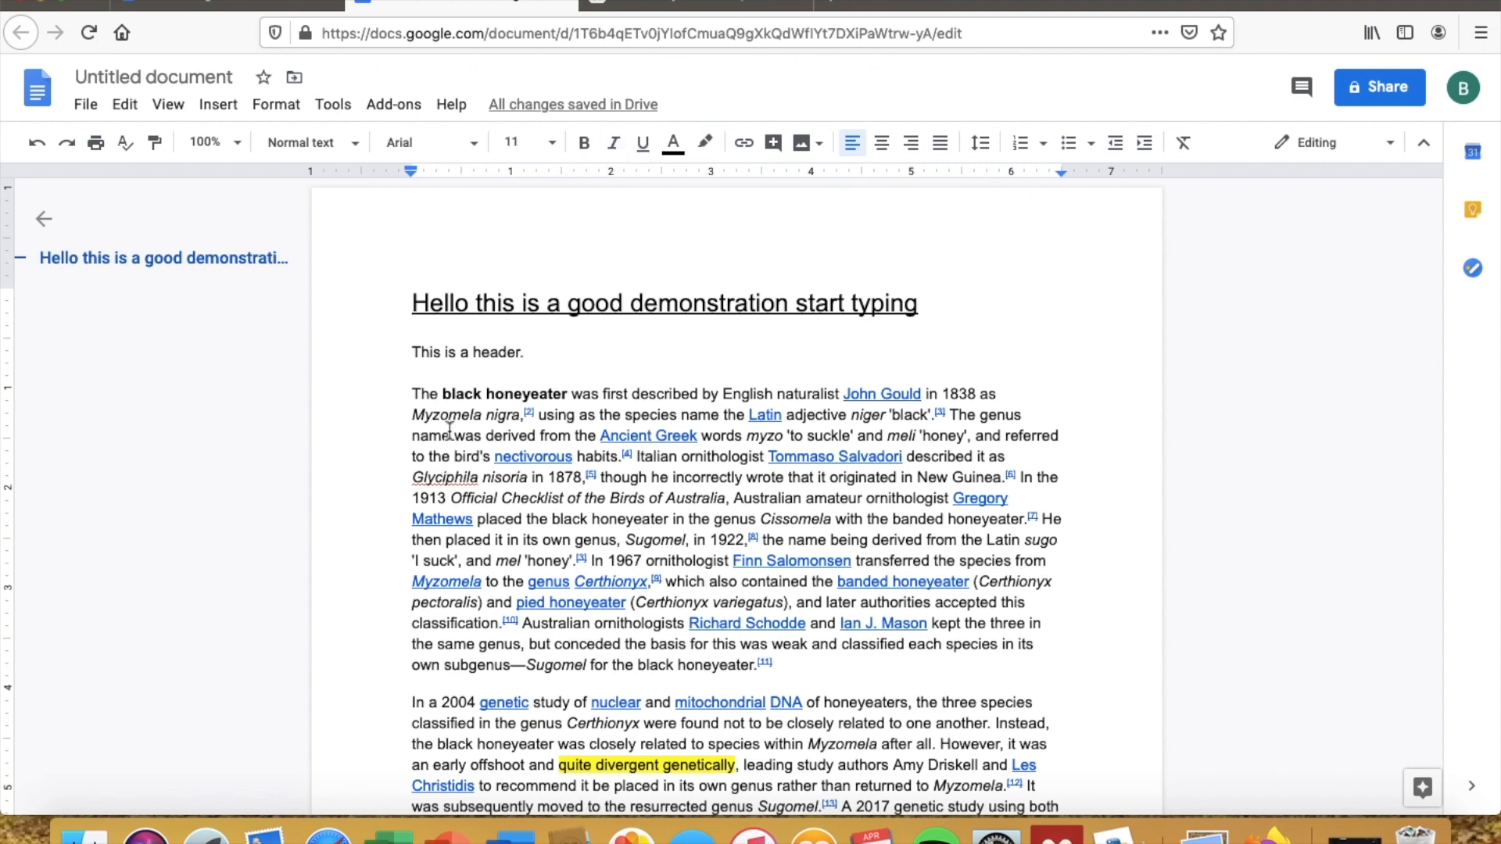
pyautogui.doubleClick(415, 418)
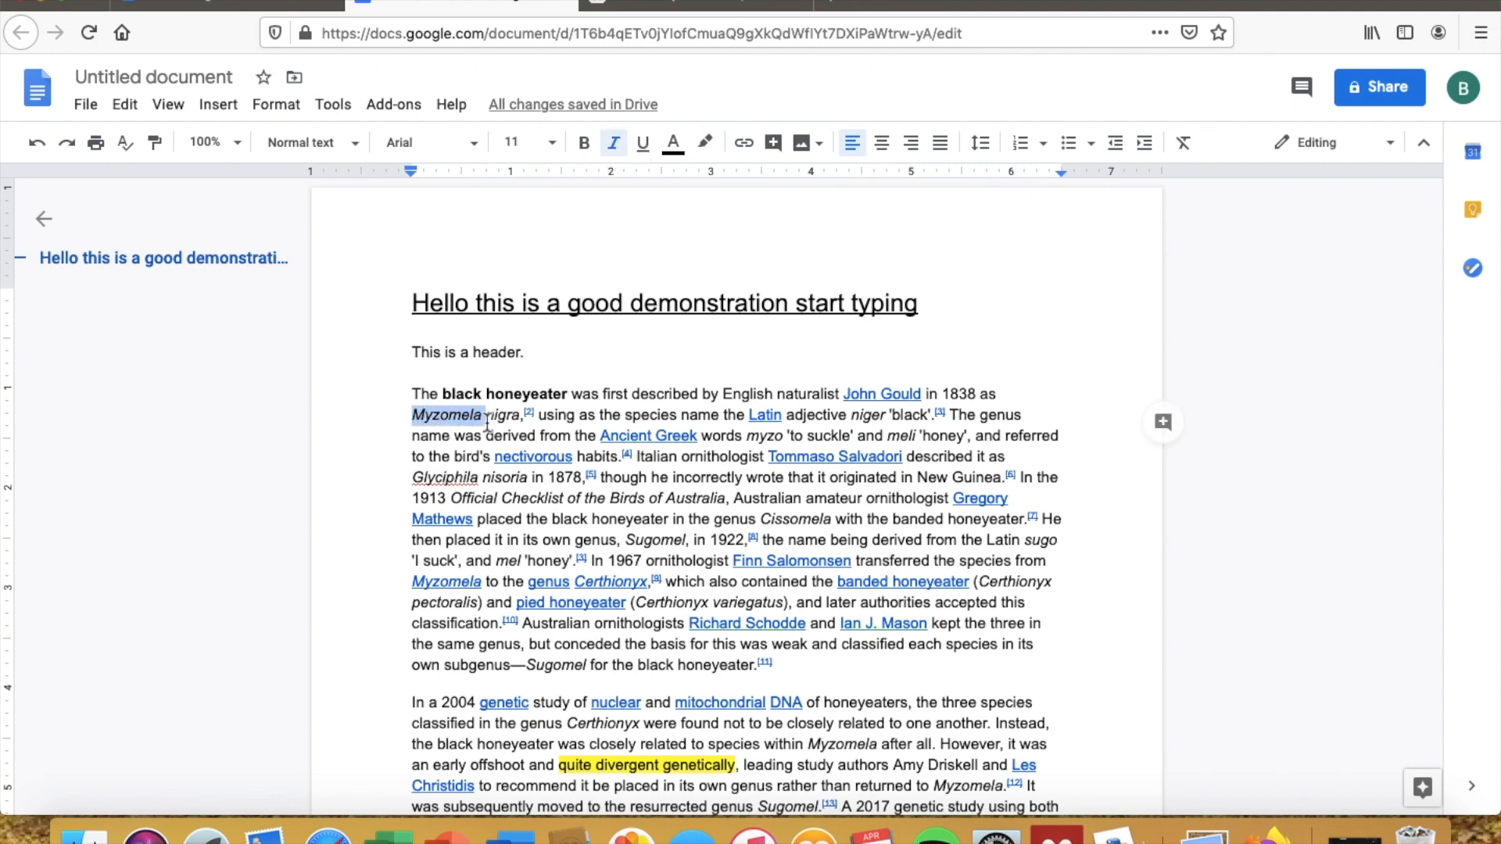
pyautogui.click(414, 428)
pyautogui.moveTo(424, 416); pyautogui.dragTo(497, 418)
pyautogui.moveTo(411, 394); pyautogui.dragTo(1029, 401)
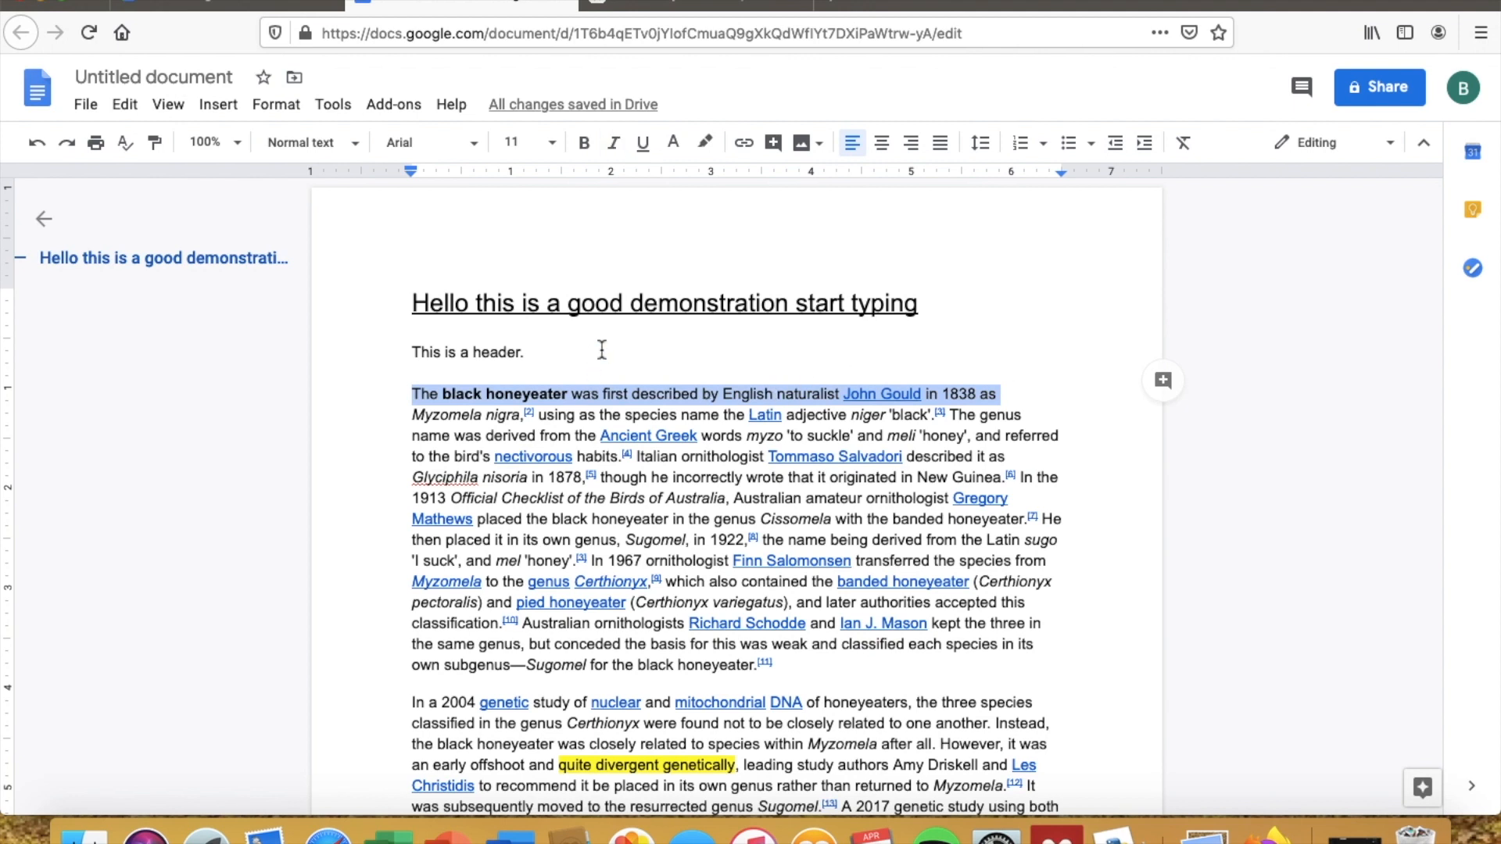
pyautogui.click(615, 145)
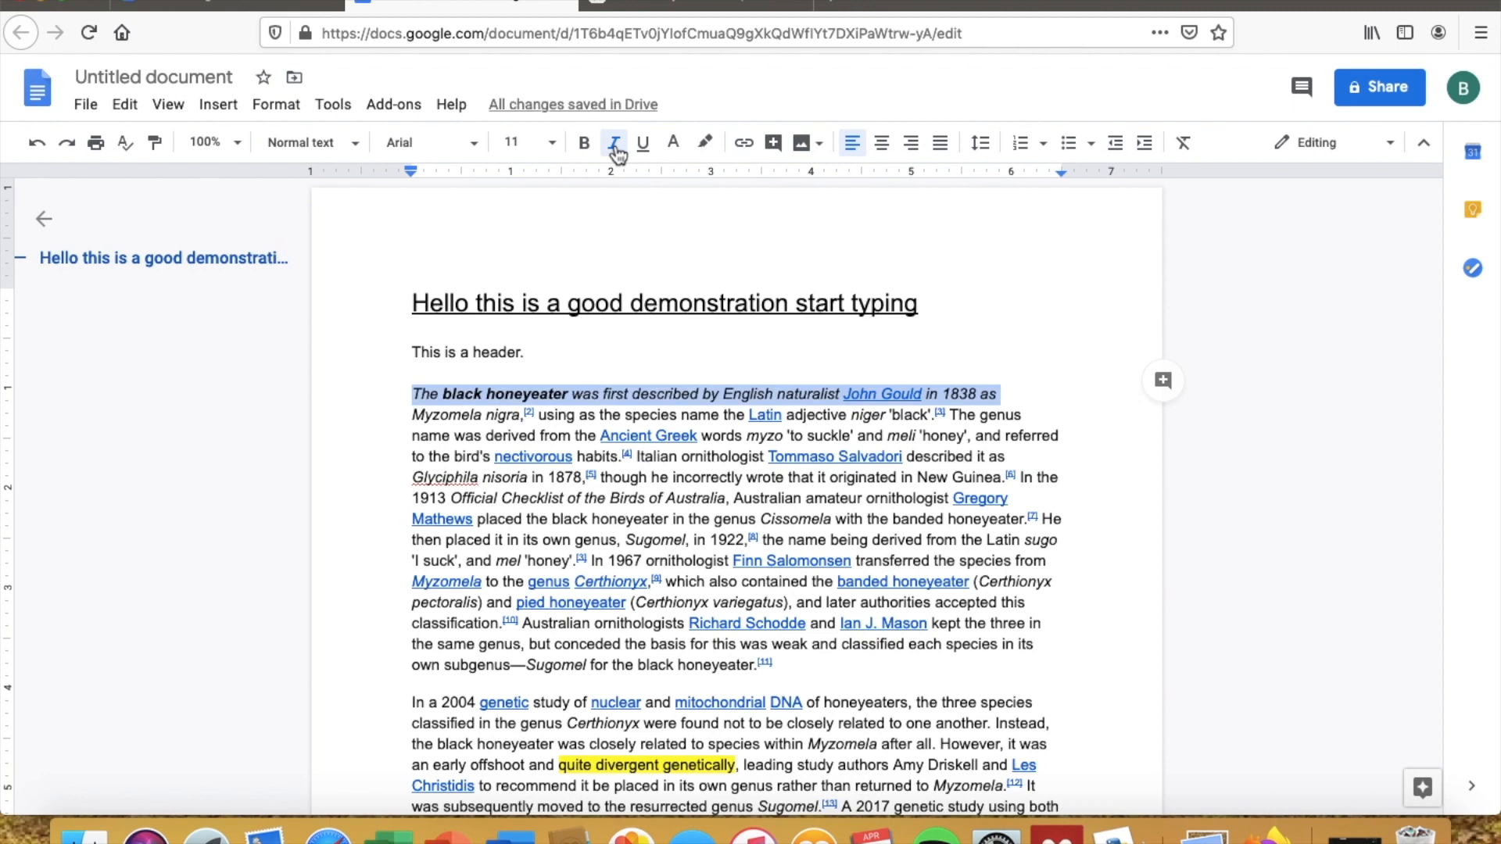
# Step: Toggle italics off, on and off again for the first line of the first Wikipedia paragraph, then deselect it
pyautogui.click(616, 148)
pyautogui.click(617, 150)
pyautogui.click(617, 150)
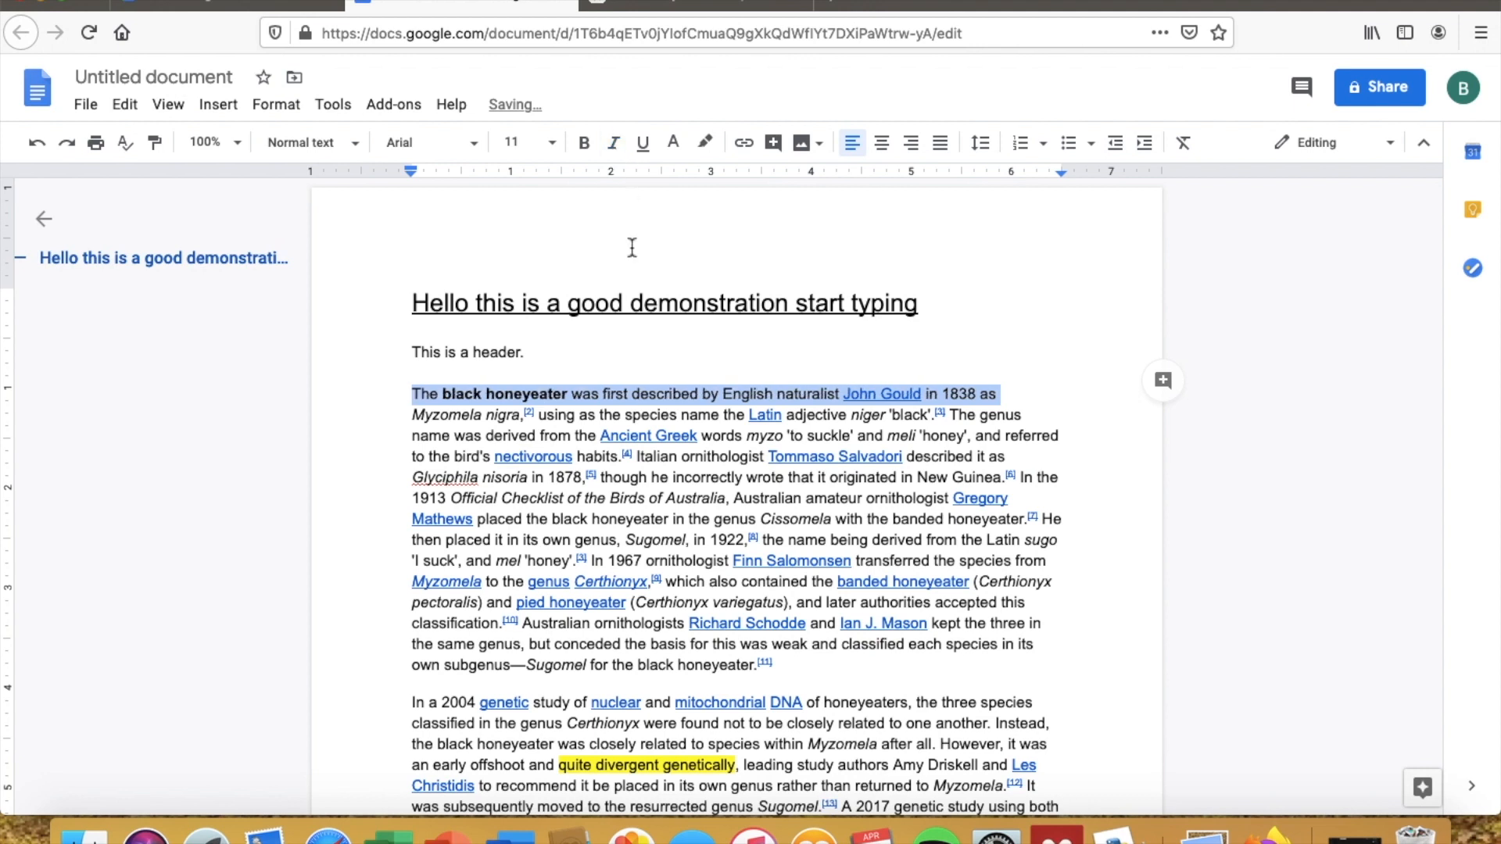
pyautogui.click(706, 354)
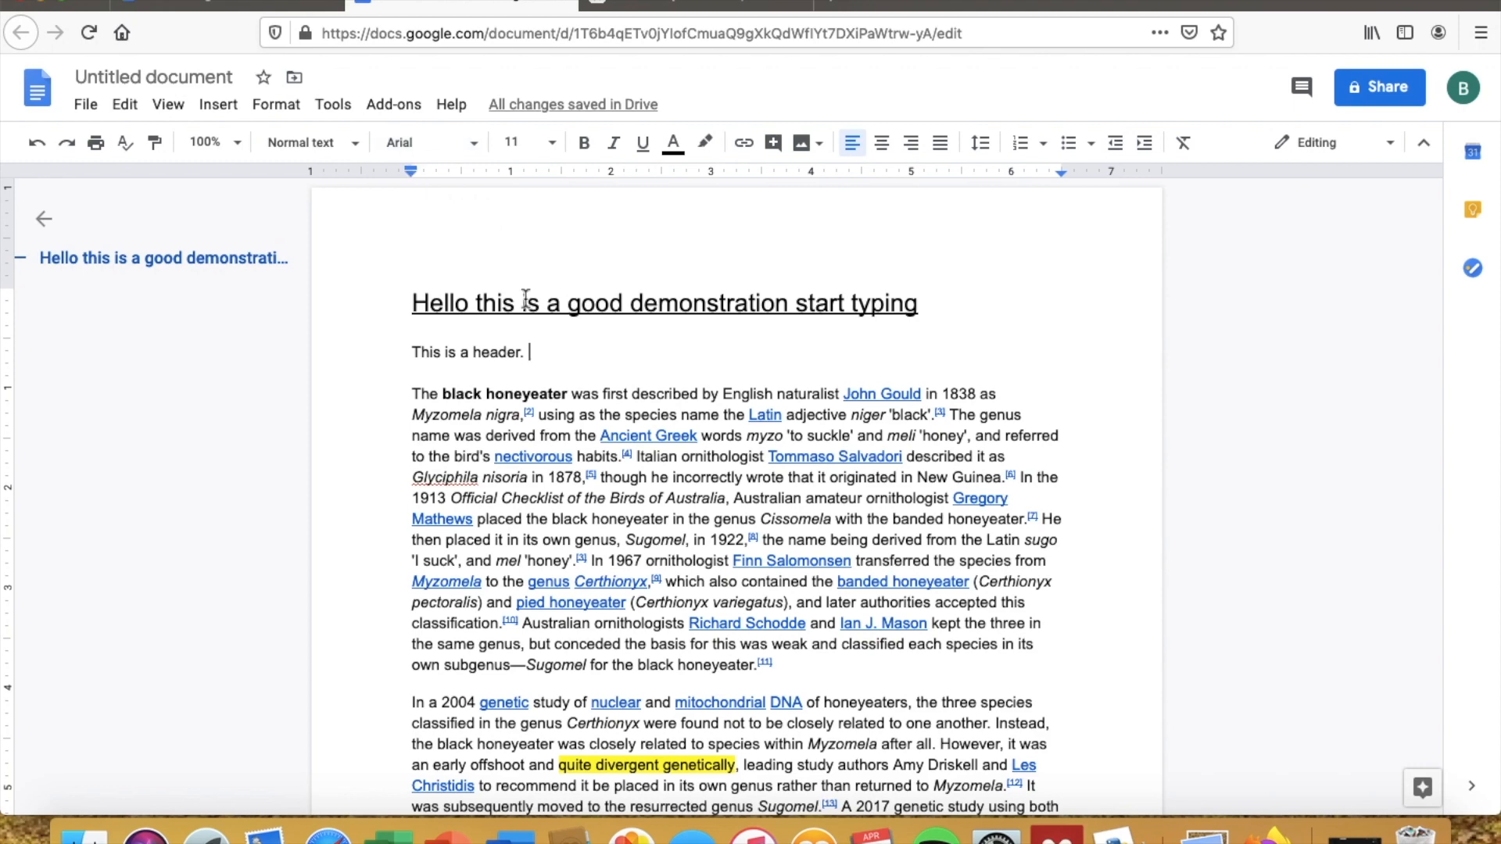
# Step: Center-align the Wikipedia paragraphs below the "This is a header." line
pyautogui.scroll(-5, 648, 477)
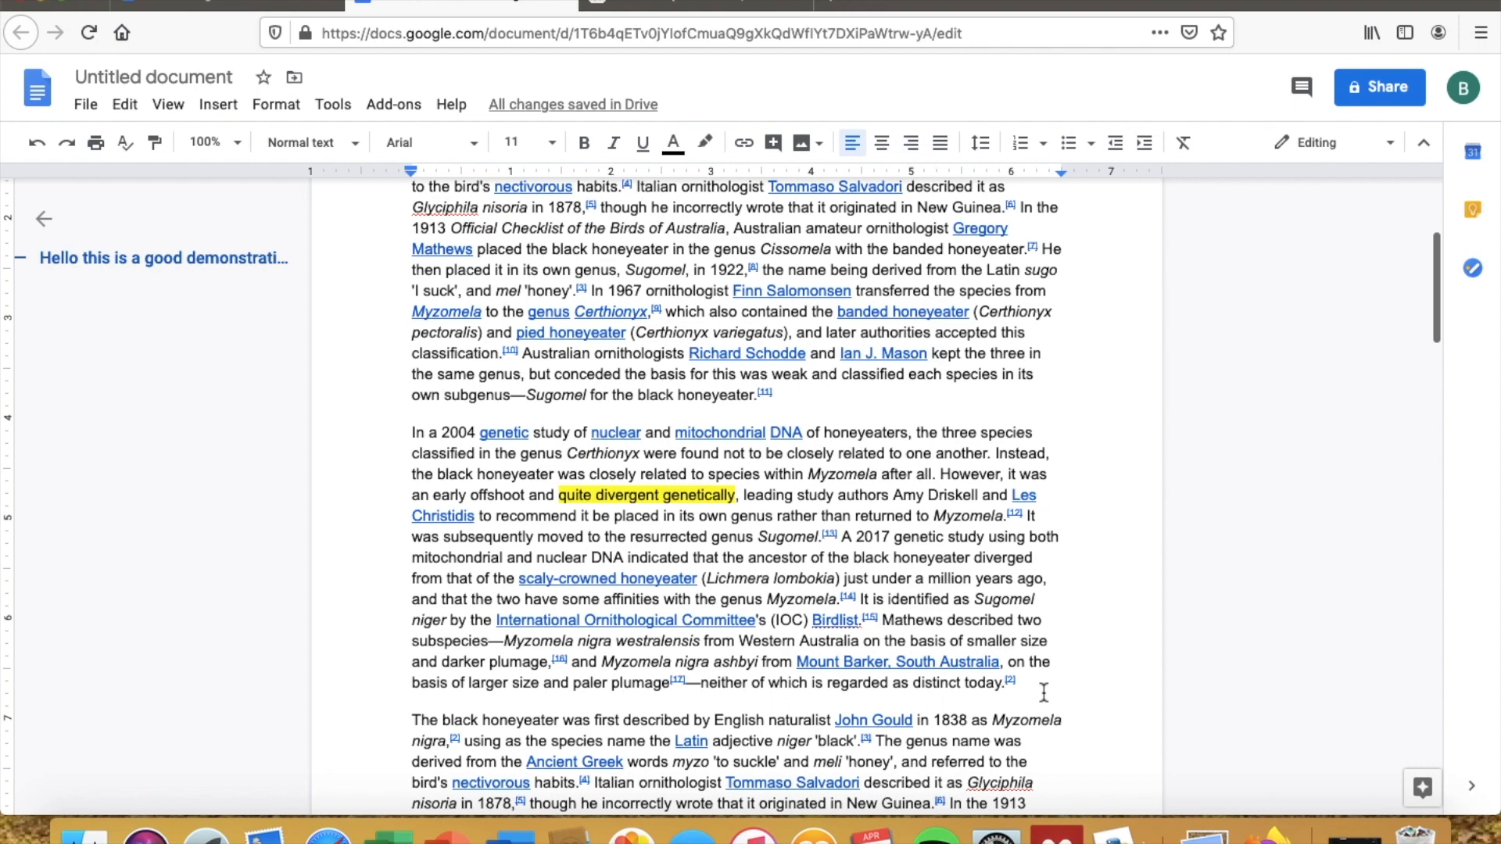
pyautogui.scroll(-5, 1043, 692)
pyautogui.moveTo(1048, 603); pyautogui.dragTo(413, 341)
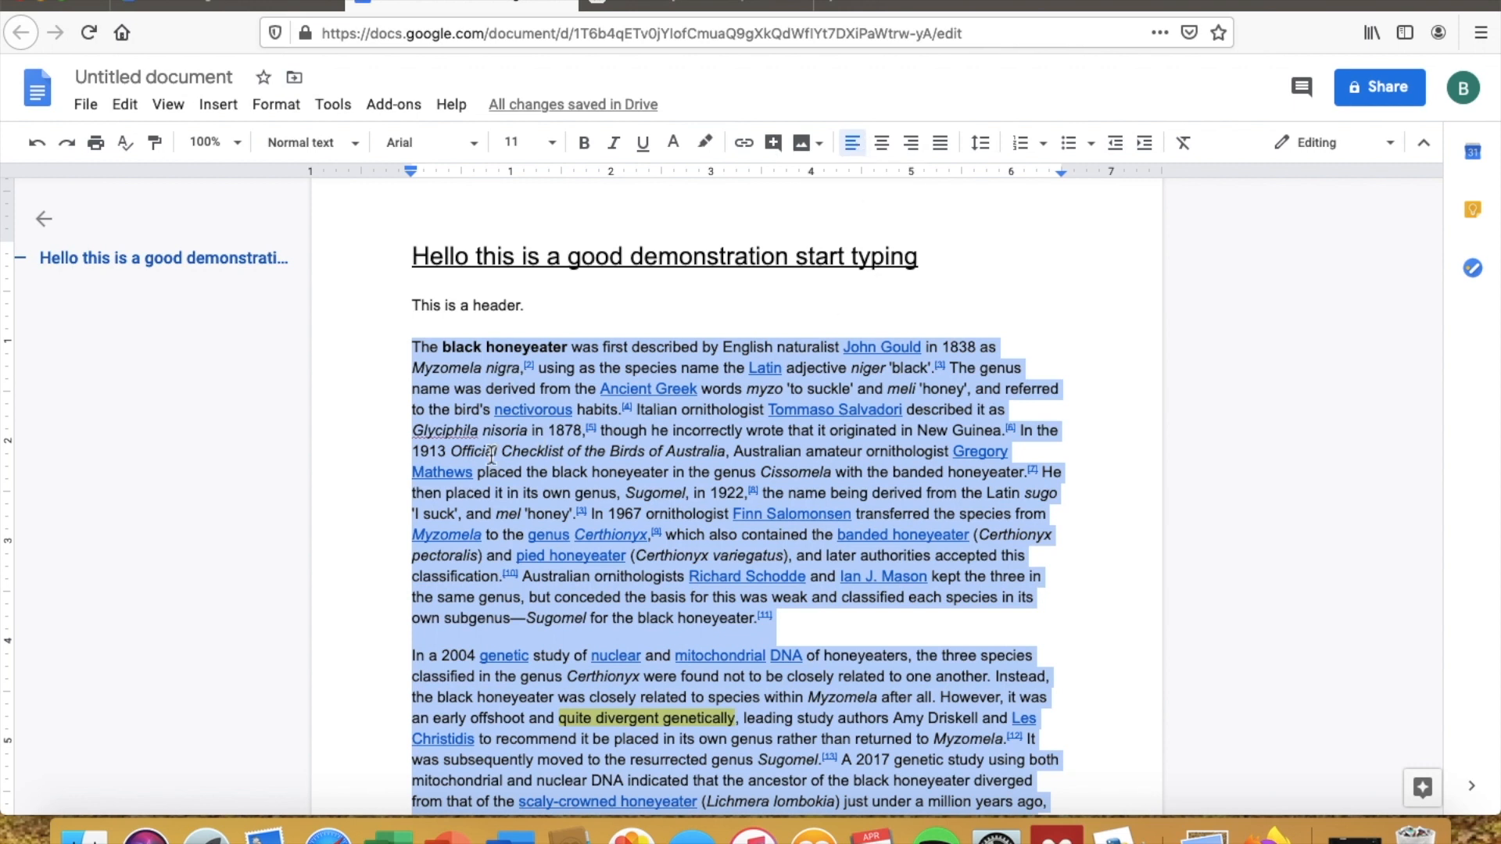
pyautogui.click(883, 147)
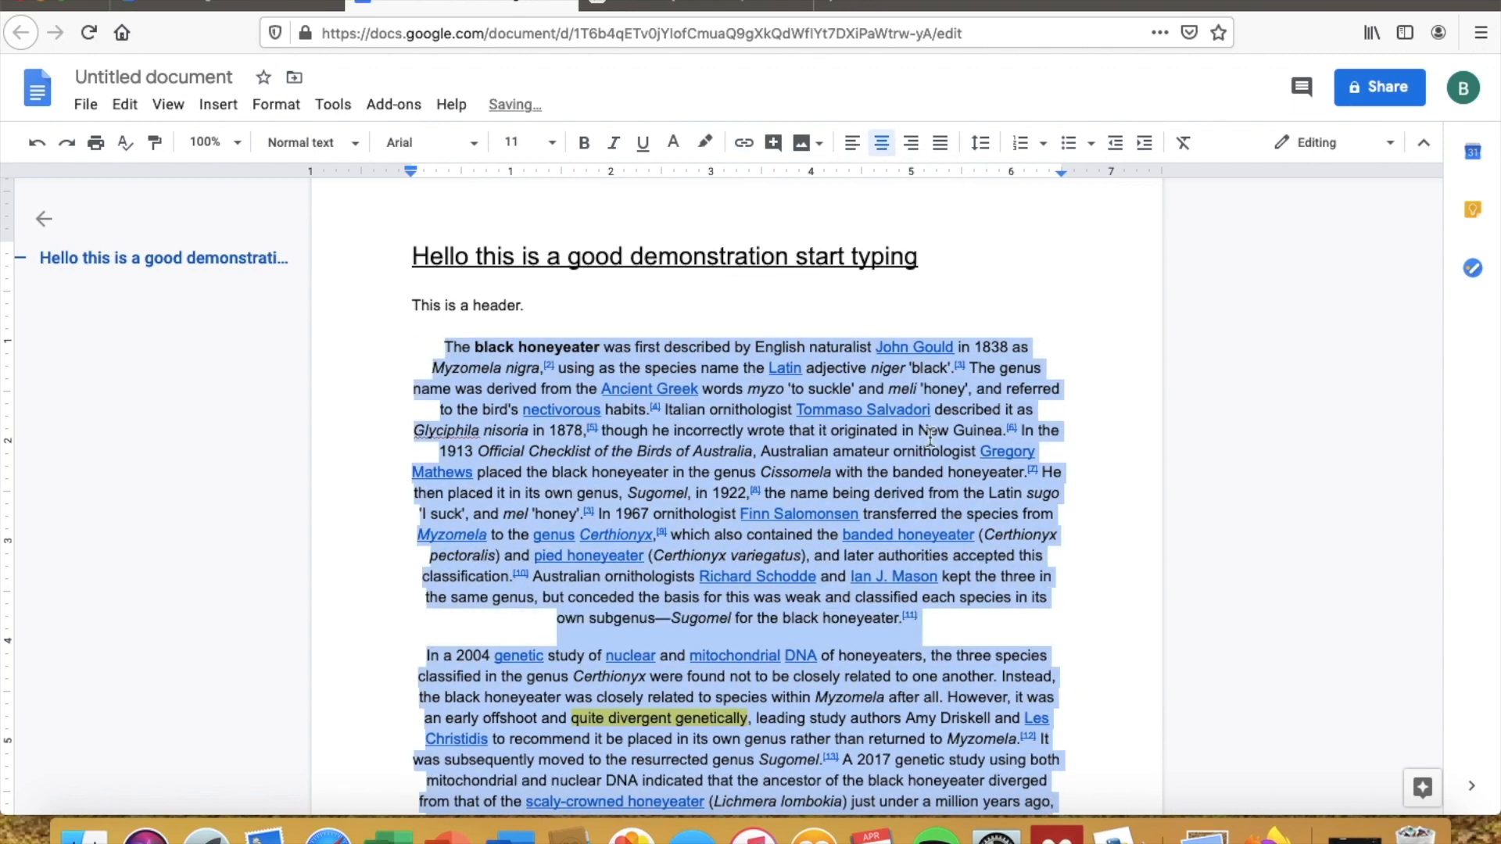
pyautogui.scroll(-1, 995, 407)
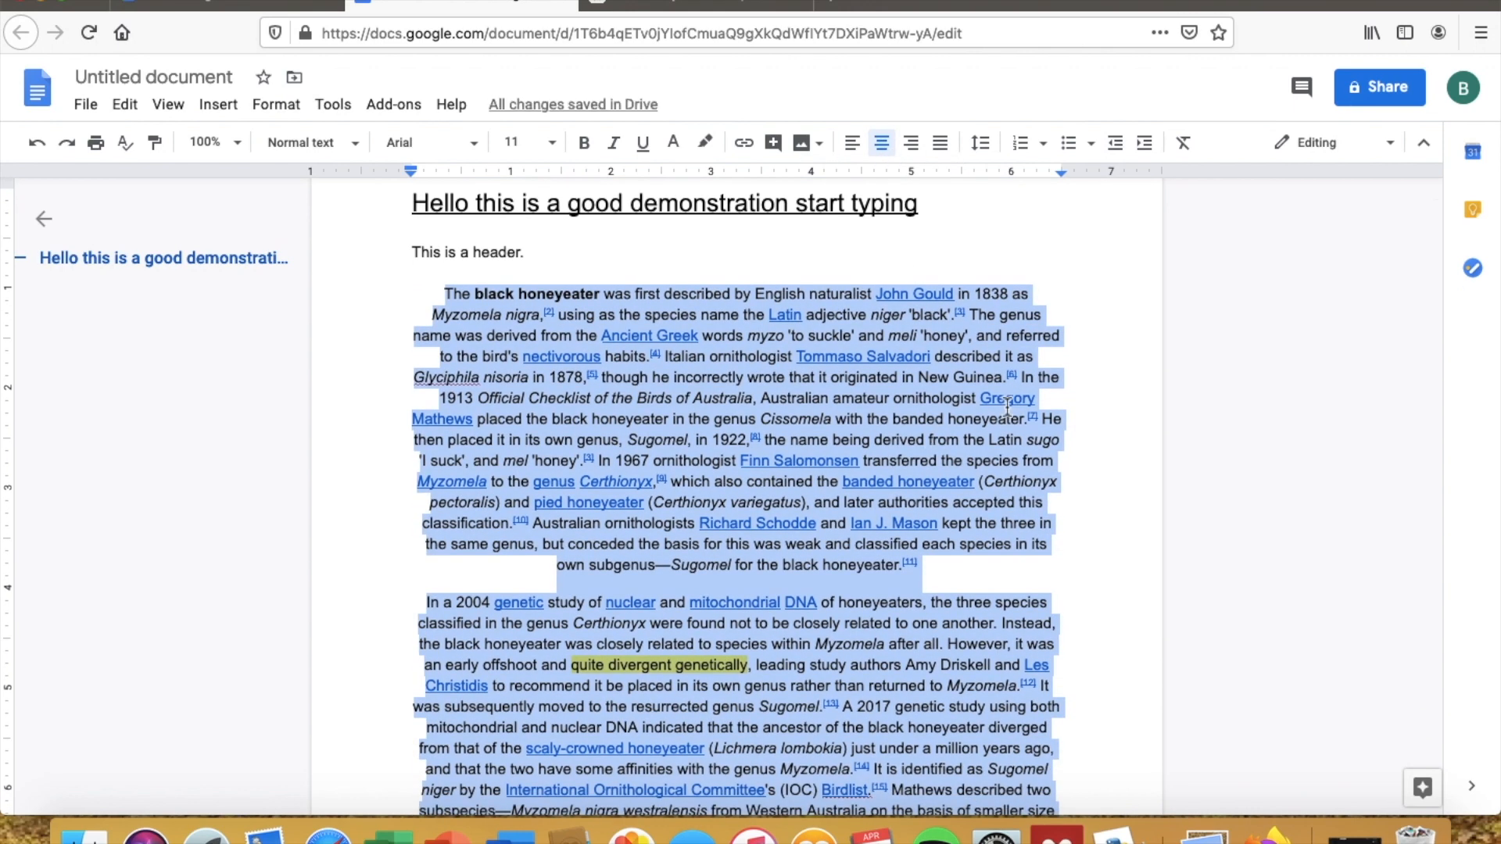
pyautogui.scroll(1, 1007, 406)
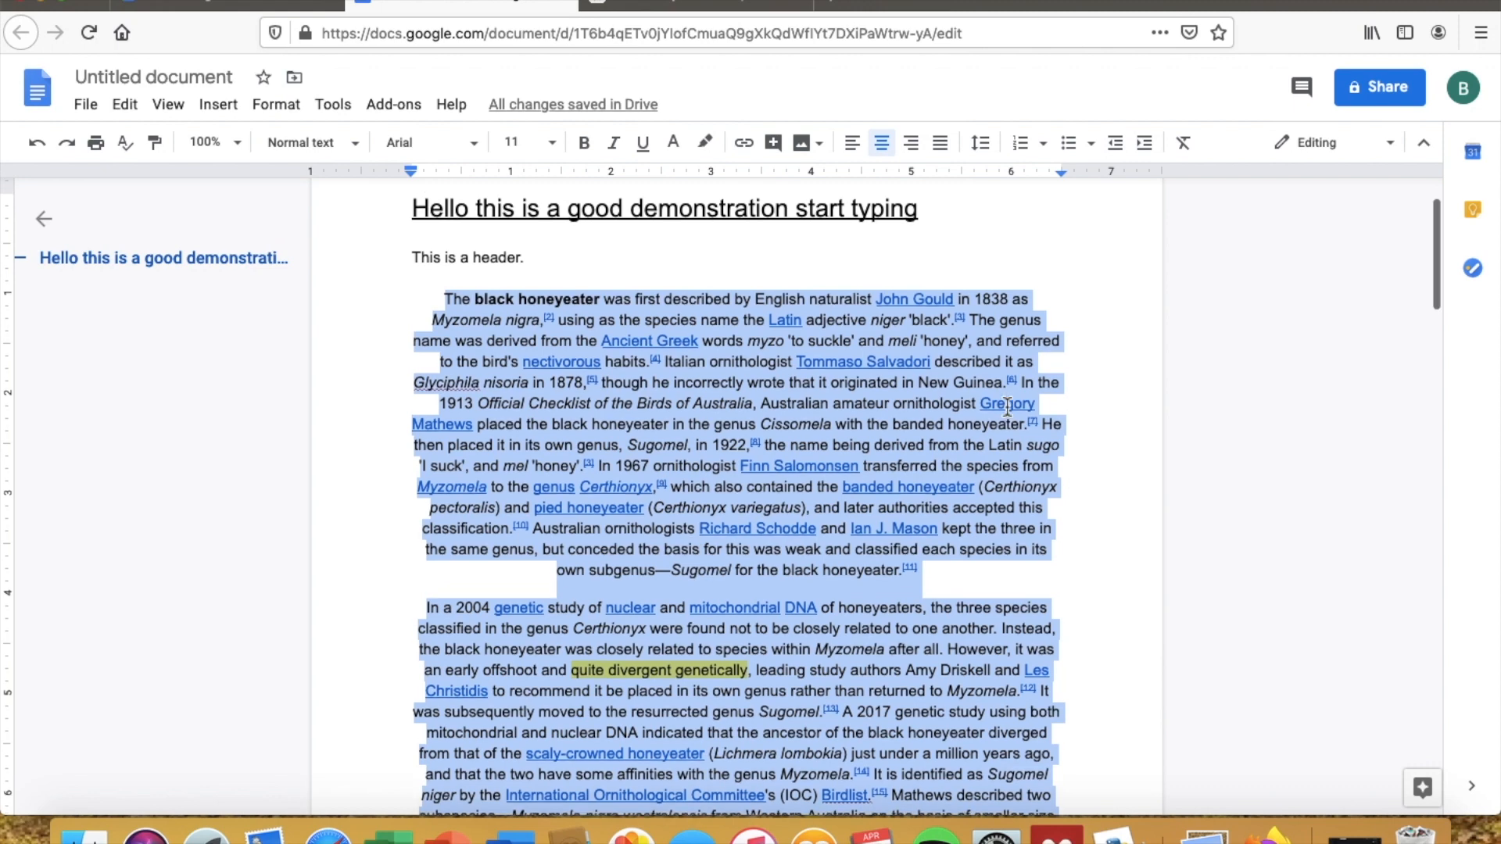
# Step: Try right and center alignment on the selected Wikipedia paragraphs, finishing with left alignment
pyautogui.click(911, 145)
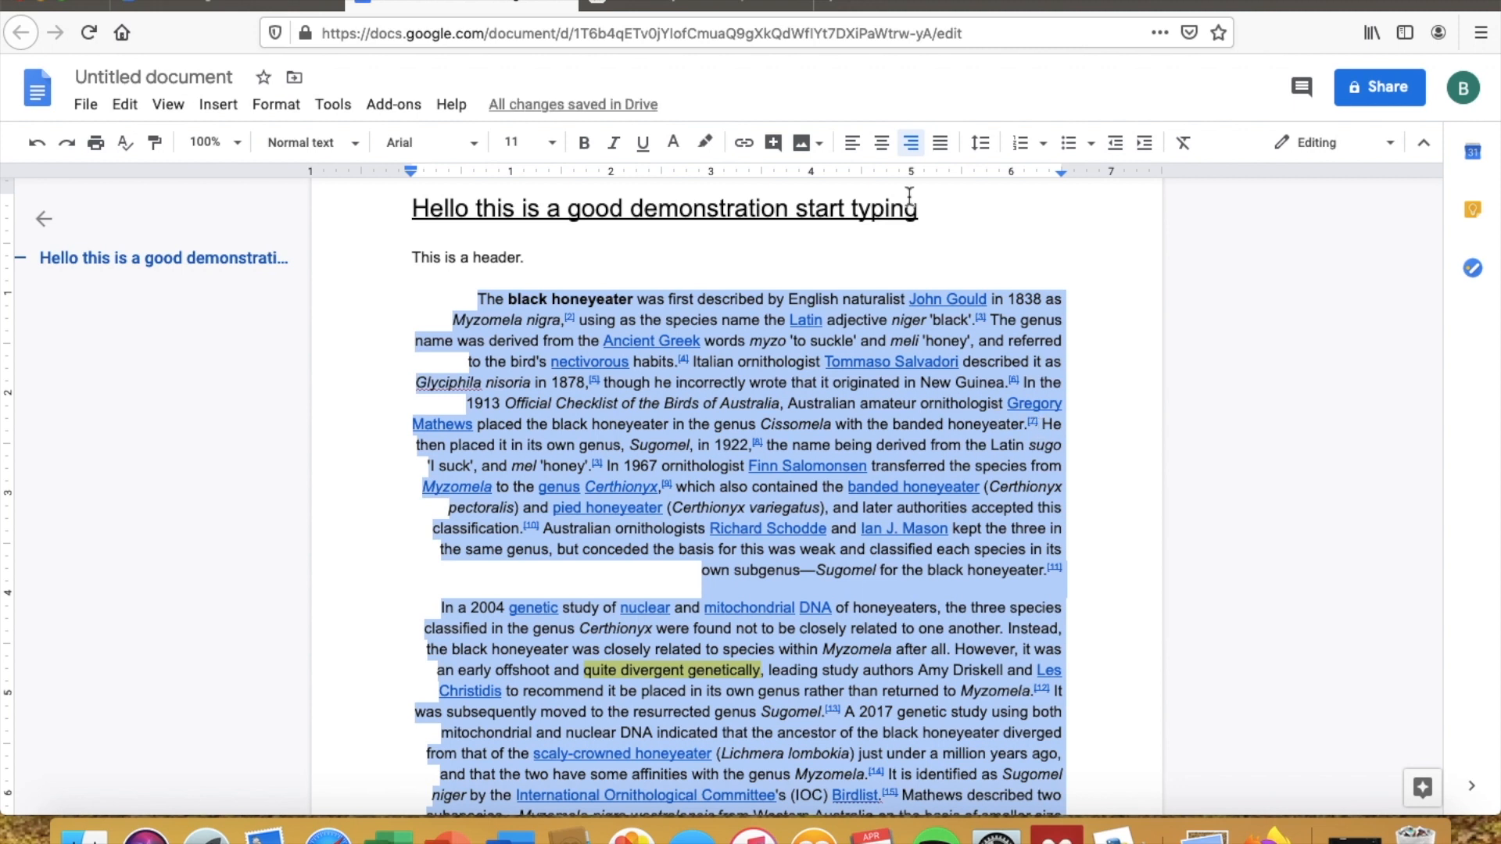
pyautogui.click(892, 158)
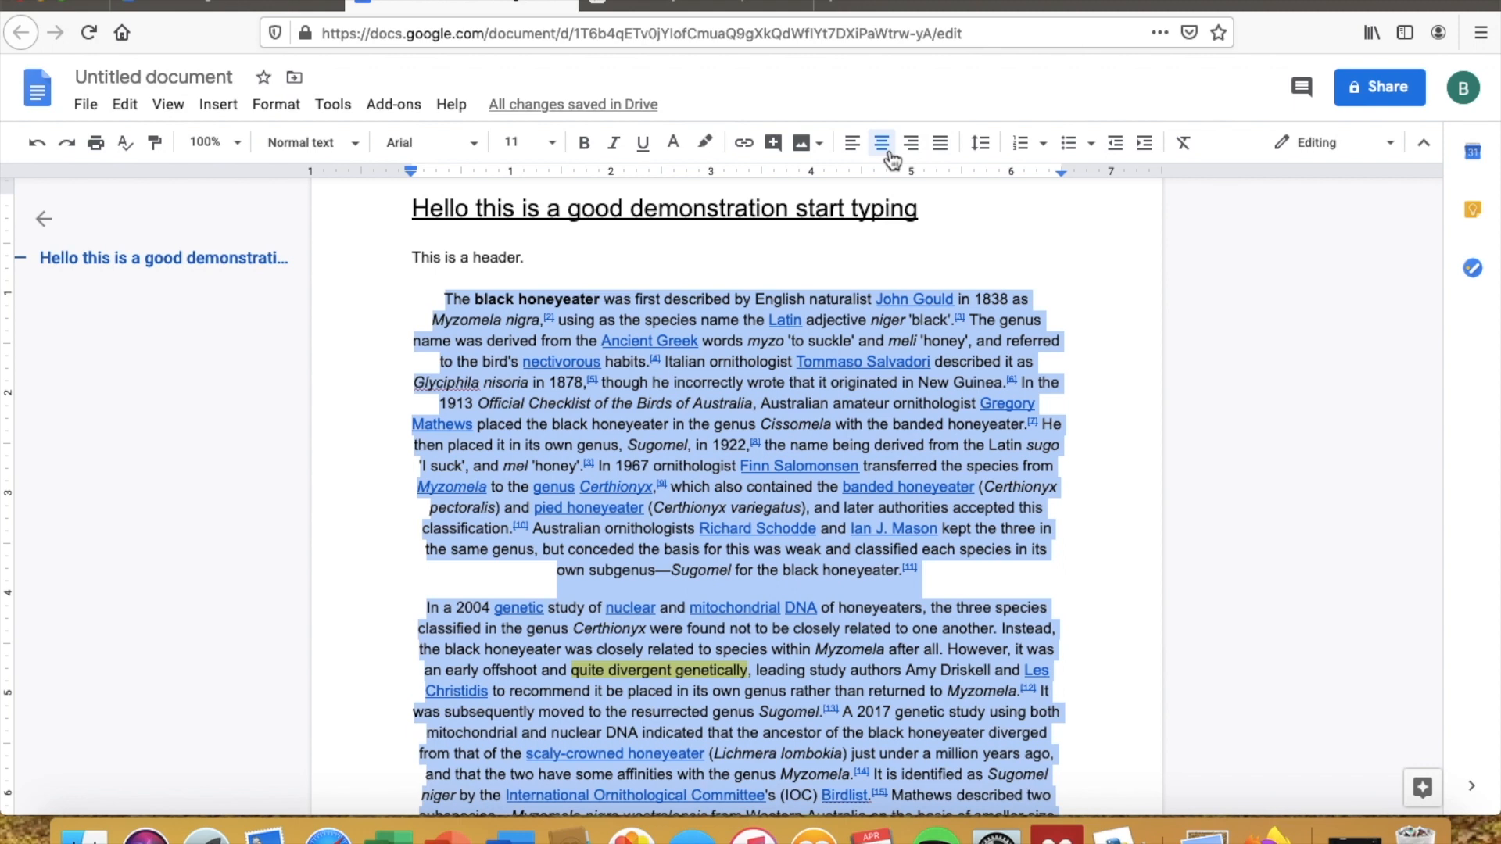
pyautogui.click(852, 143)
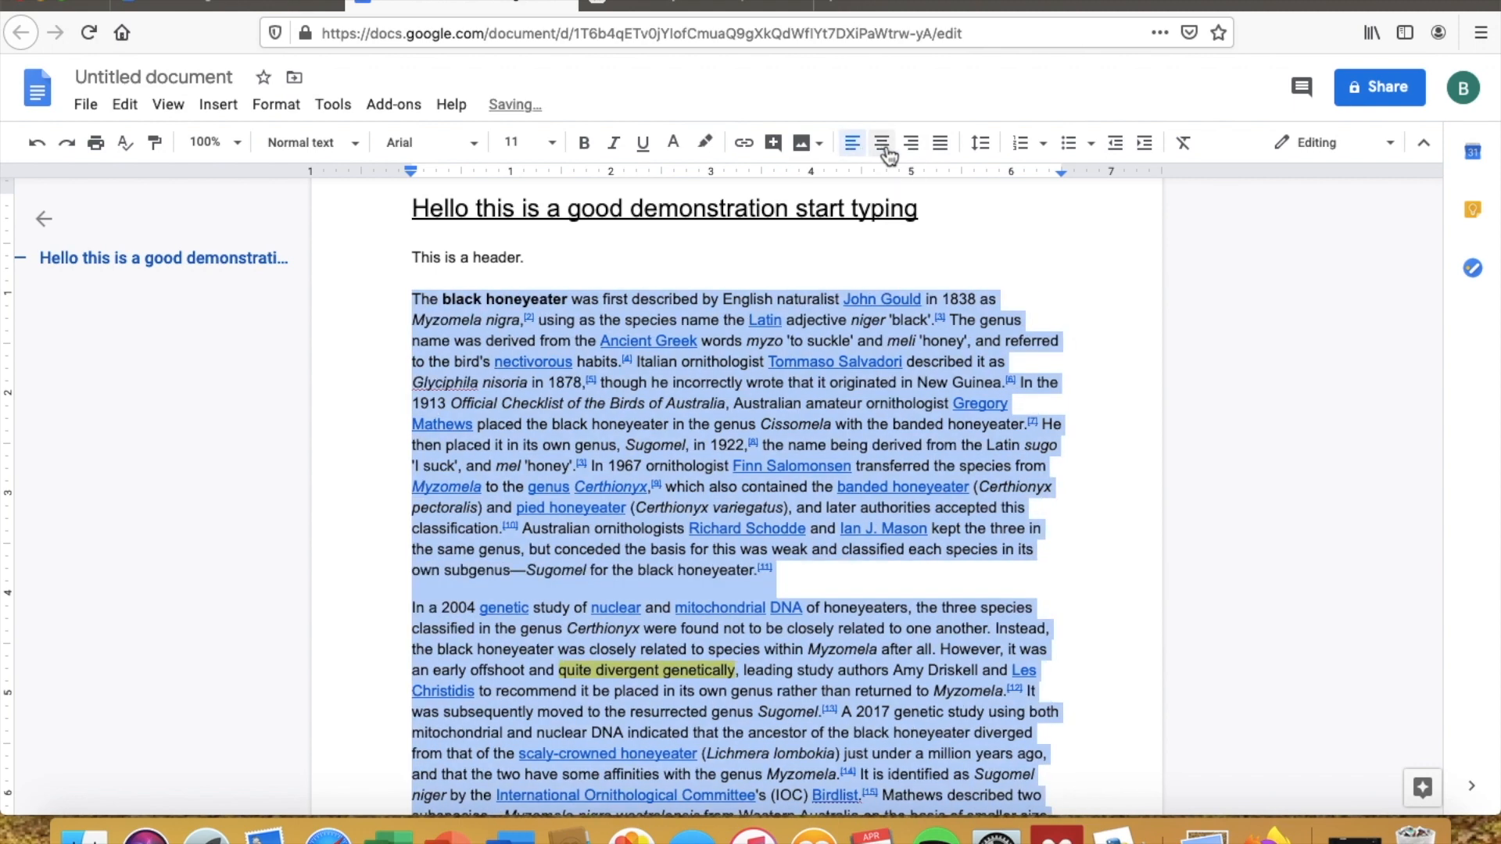
pyautogui.click(886, 149)
pyautogui.click(852, 145)
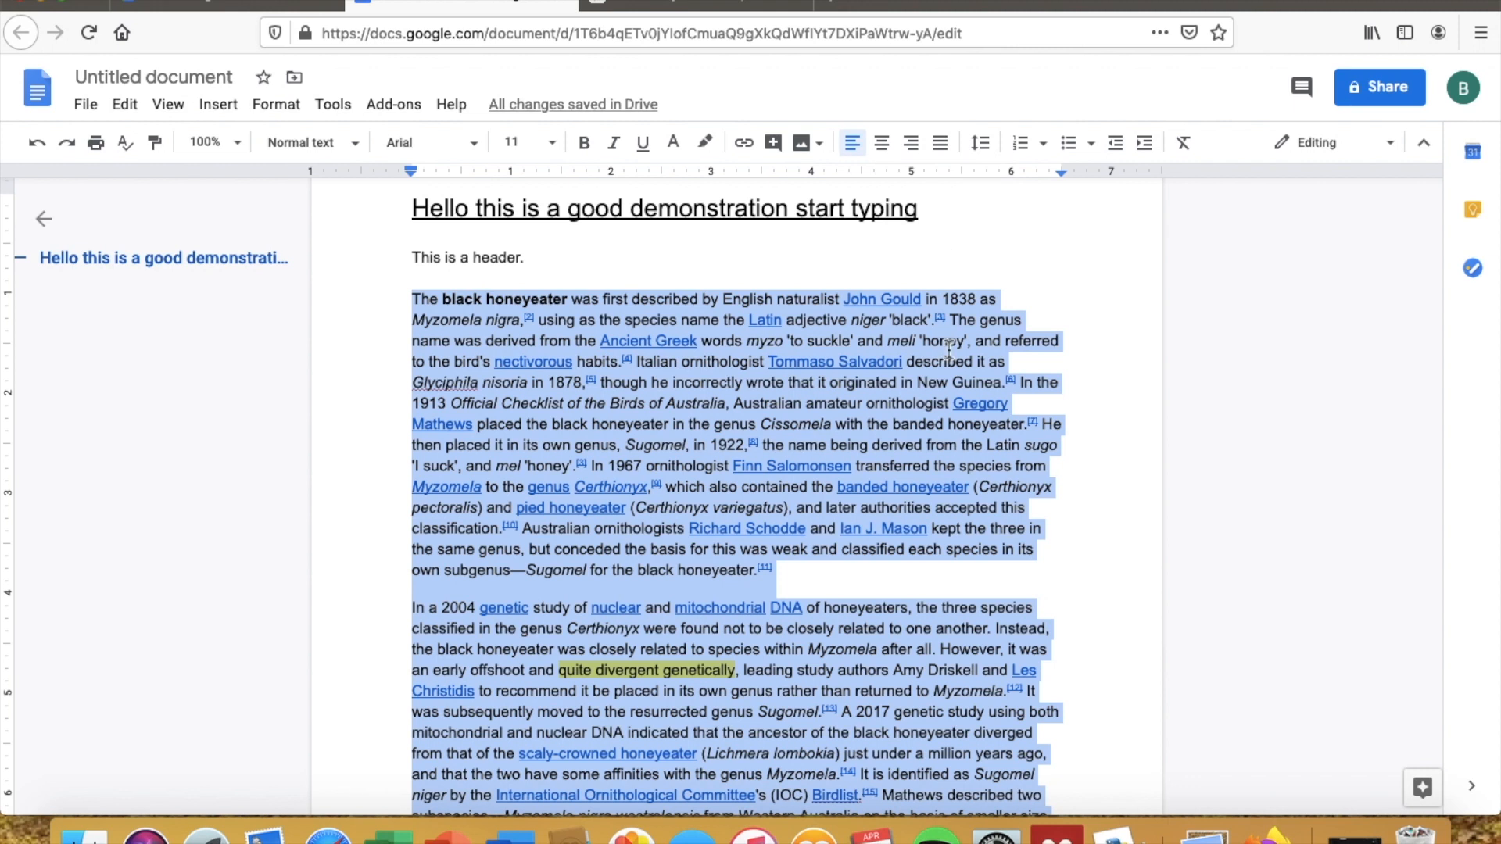
# Step: Set the line spacing of the first Wikipedia paragraph to Double and review the result
pyautogui.click(983, 144)
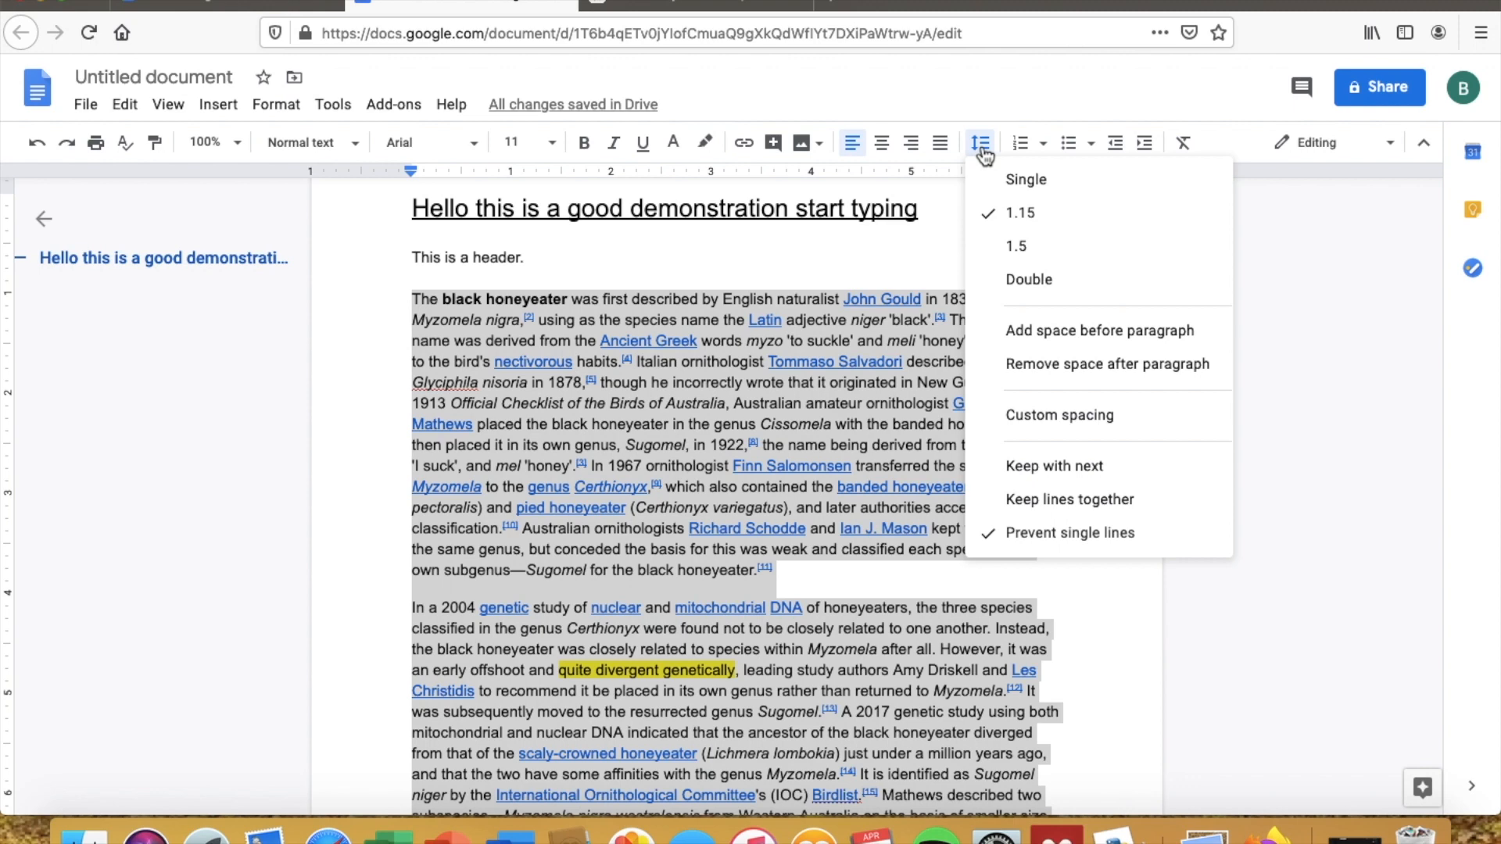
pyautogui.click(400, 322)
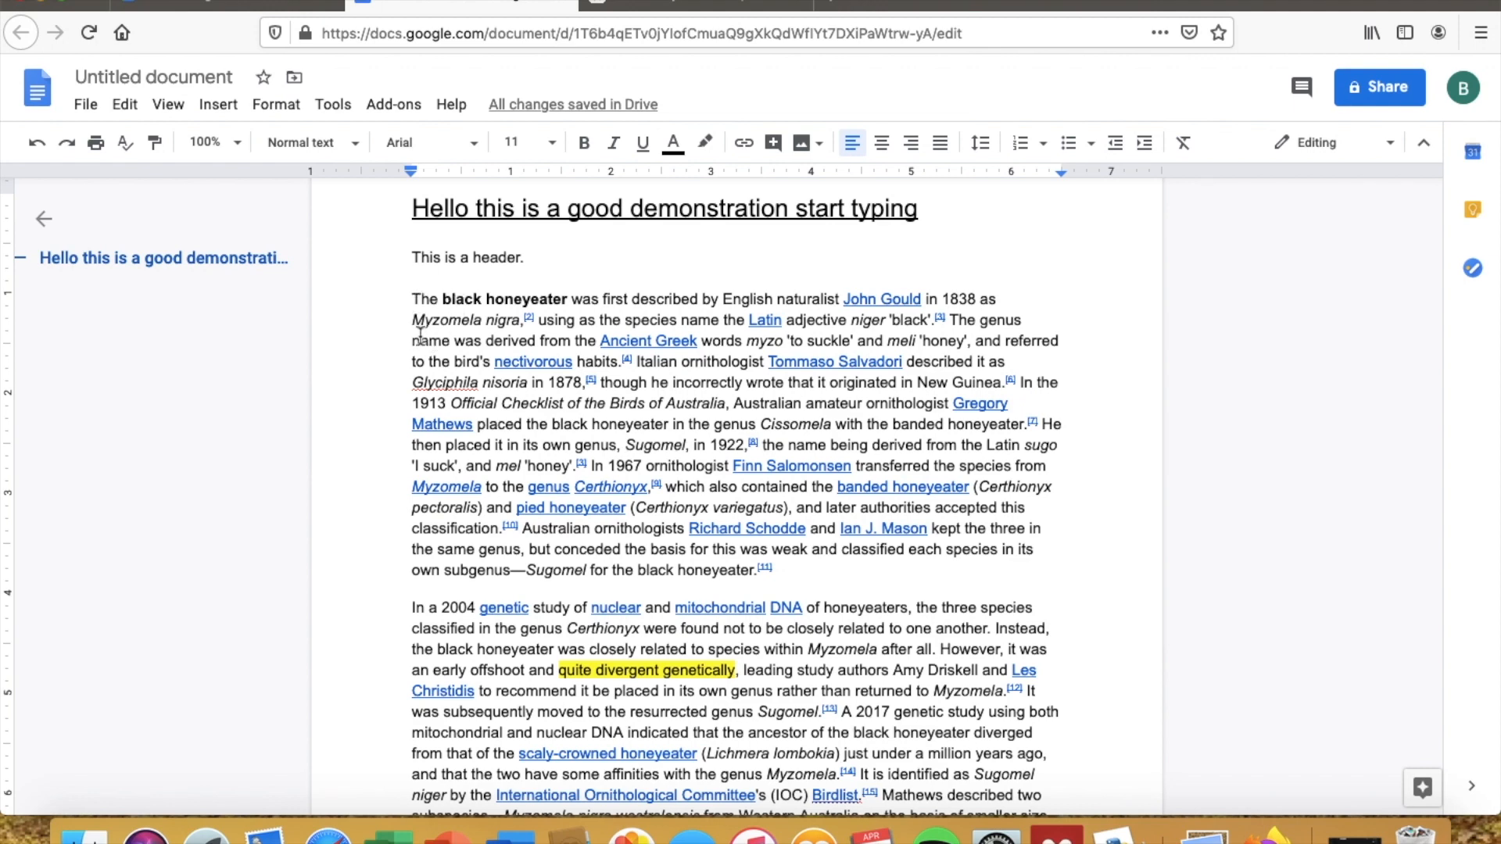
pyautogui.moveTo(413, 299); pyautogui.dragTo(969, 577)
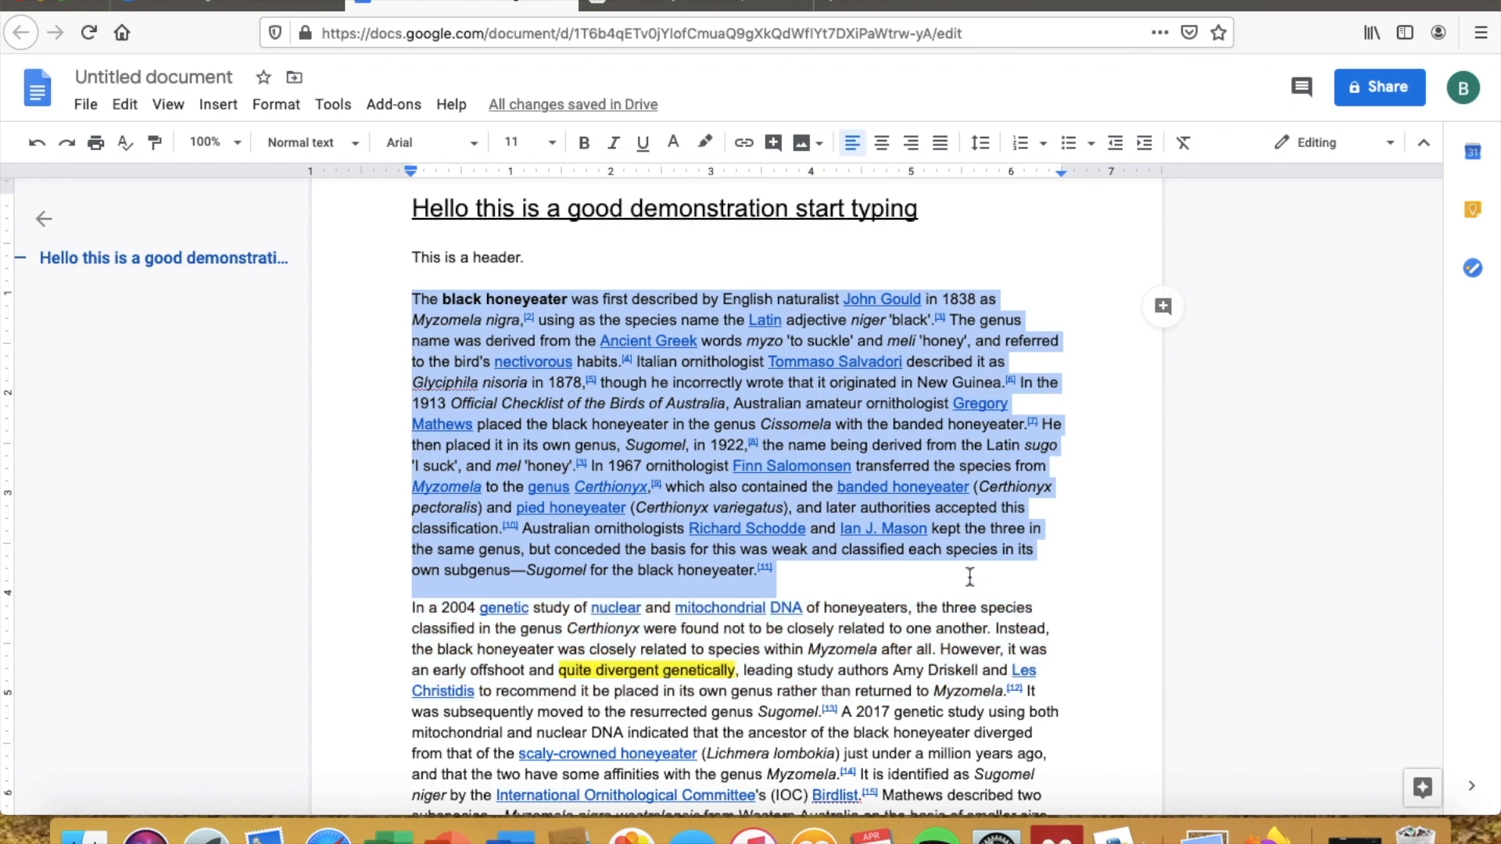
pyautogui.click(982, 143)
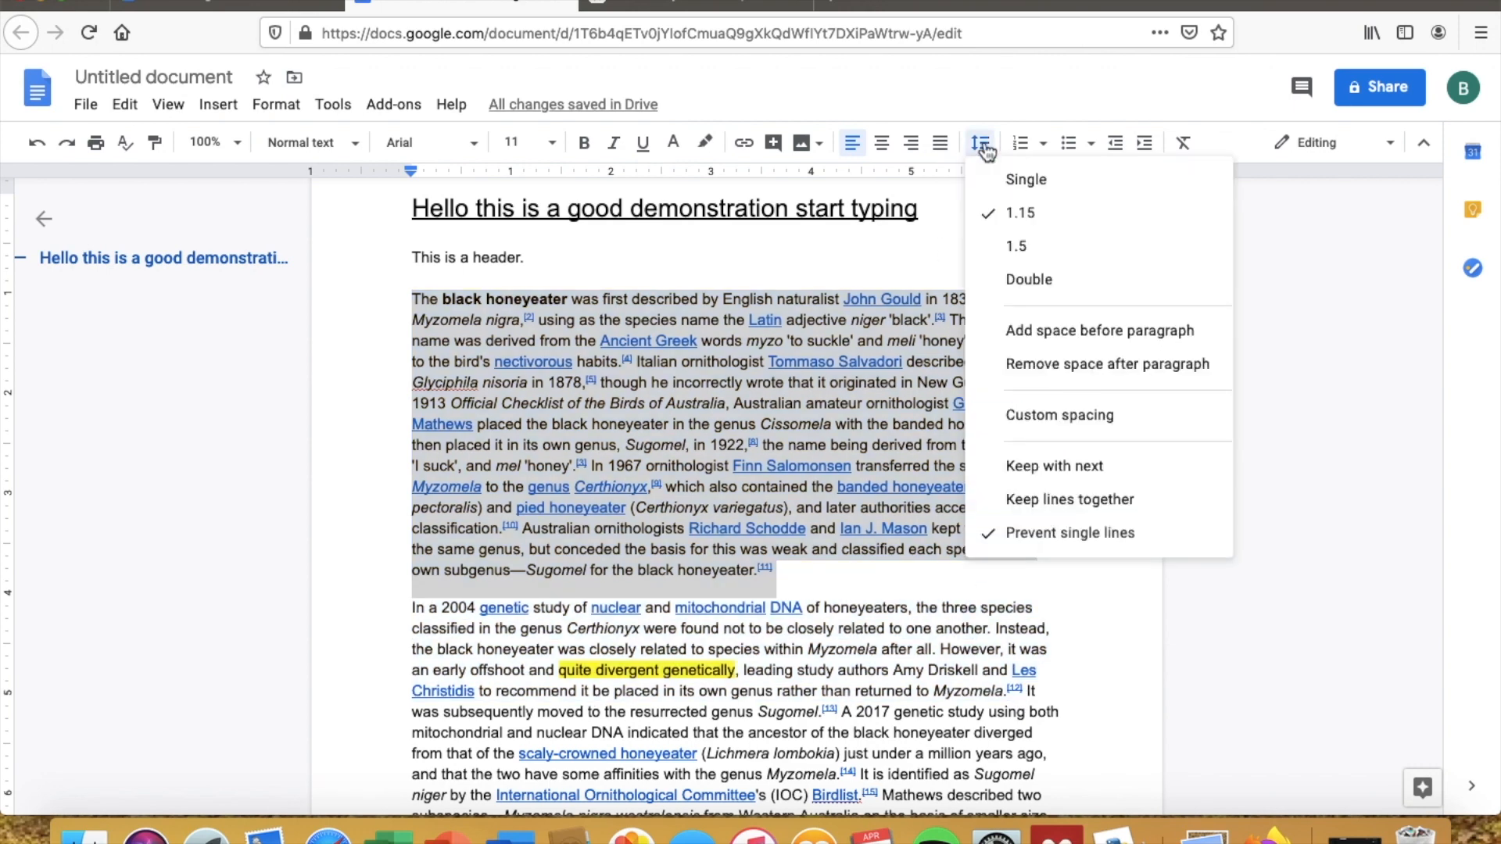
pyautogui.click(1027, 280)
pyautogui.scroll(-1, 865, 342)
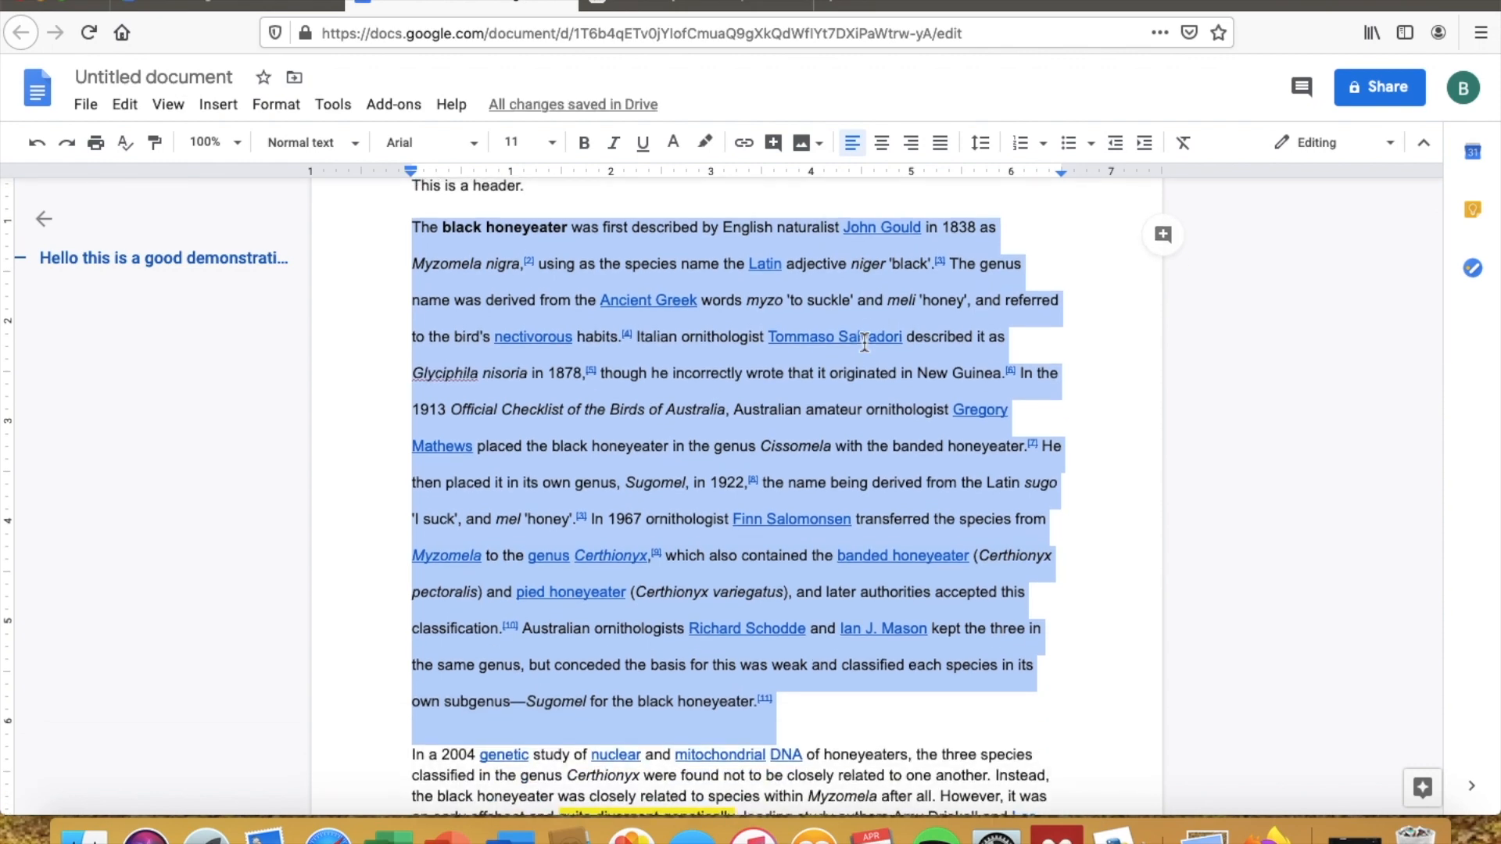
pyautogui.click(984, 300)
pyautogui.scroll(2, 982, 321)
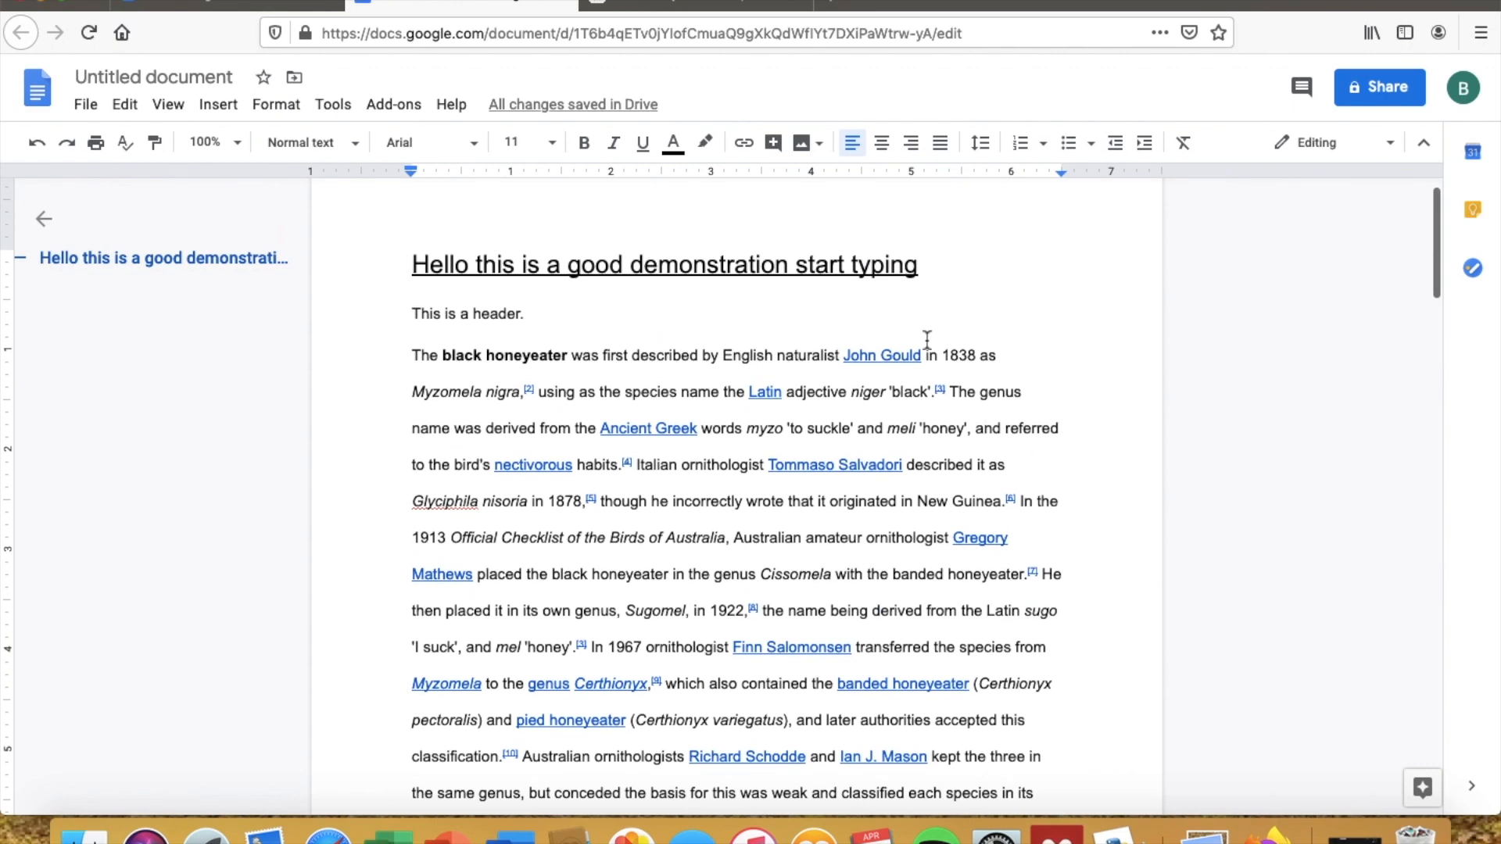
pyautogui.scroll(-1, 928, 344)
pyautogui.scroll(-1, 927, 340)
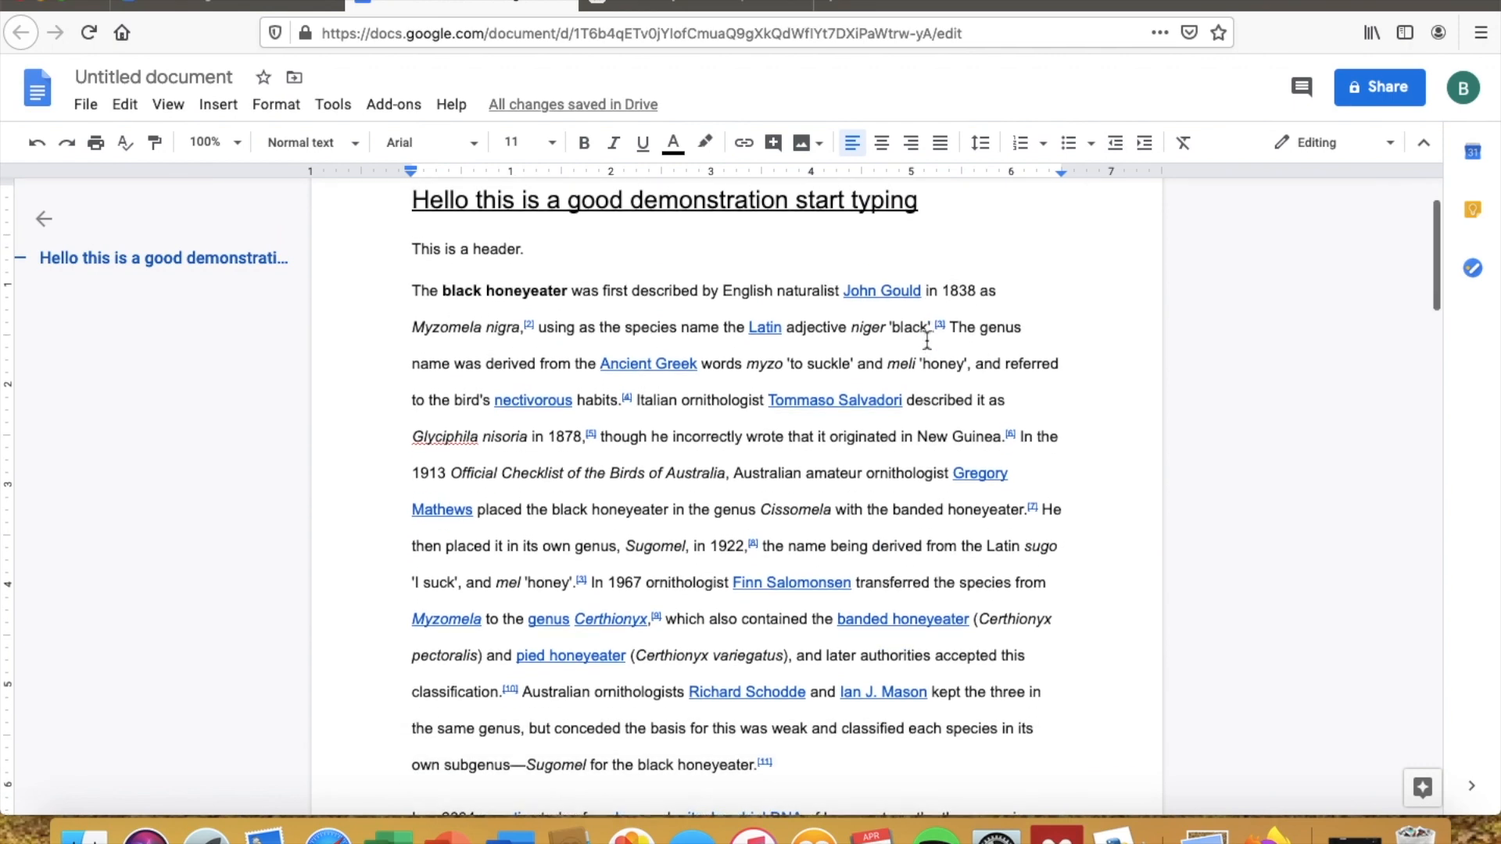
# Step: Set the line spacing of the first Wikipedia paragraph to 1.15
pyautogui.moveTo(763, 758); pyautogui.dragTo(379, 268)
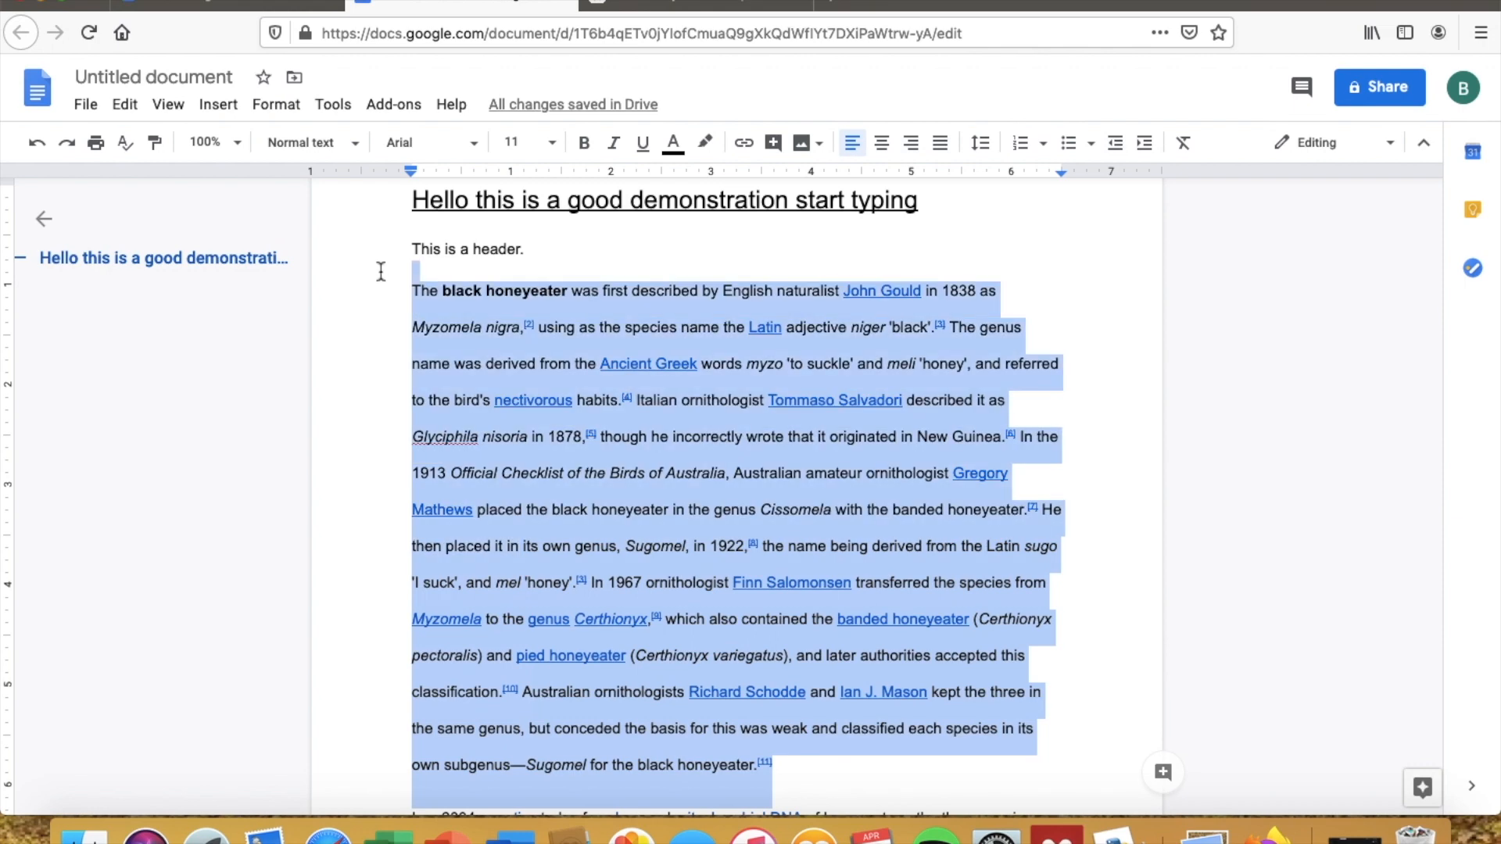
pyautogui.click(979, 142)
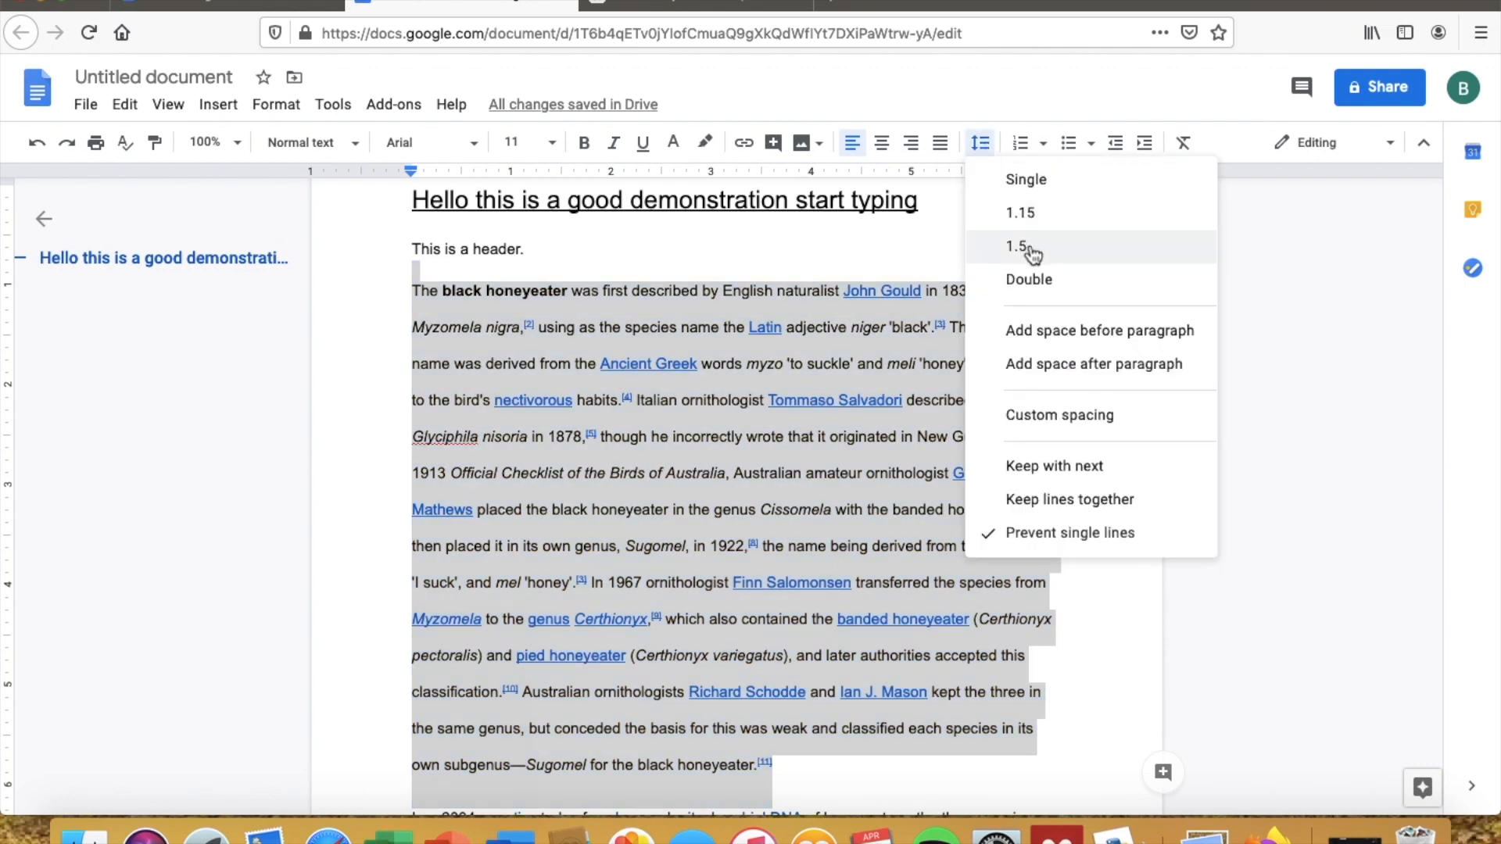
pyautogui.click(1043, 223)
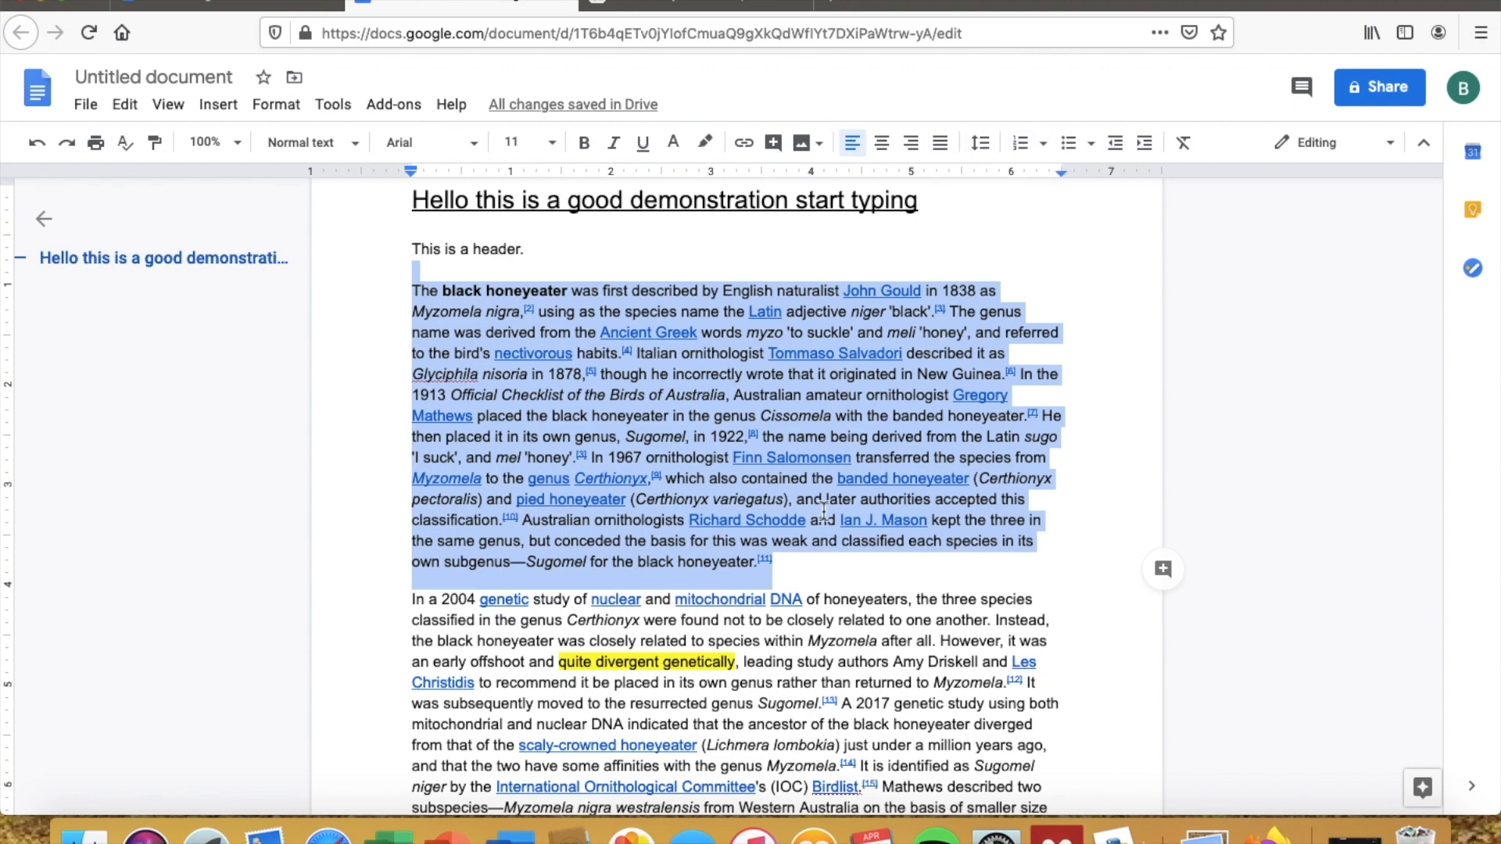
# Step: Insert four blank lines after "This is a header." and place the cursor on the first one
pyautogui.click(594, 271)
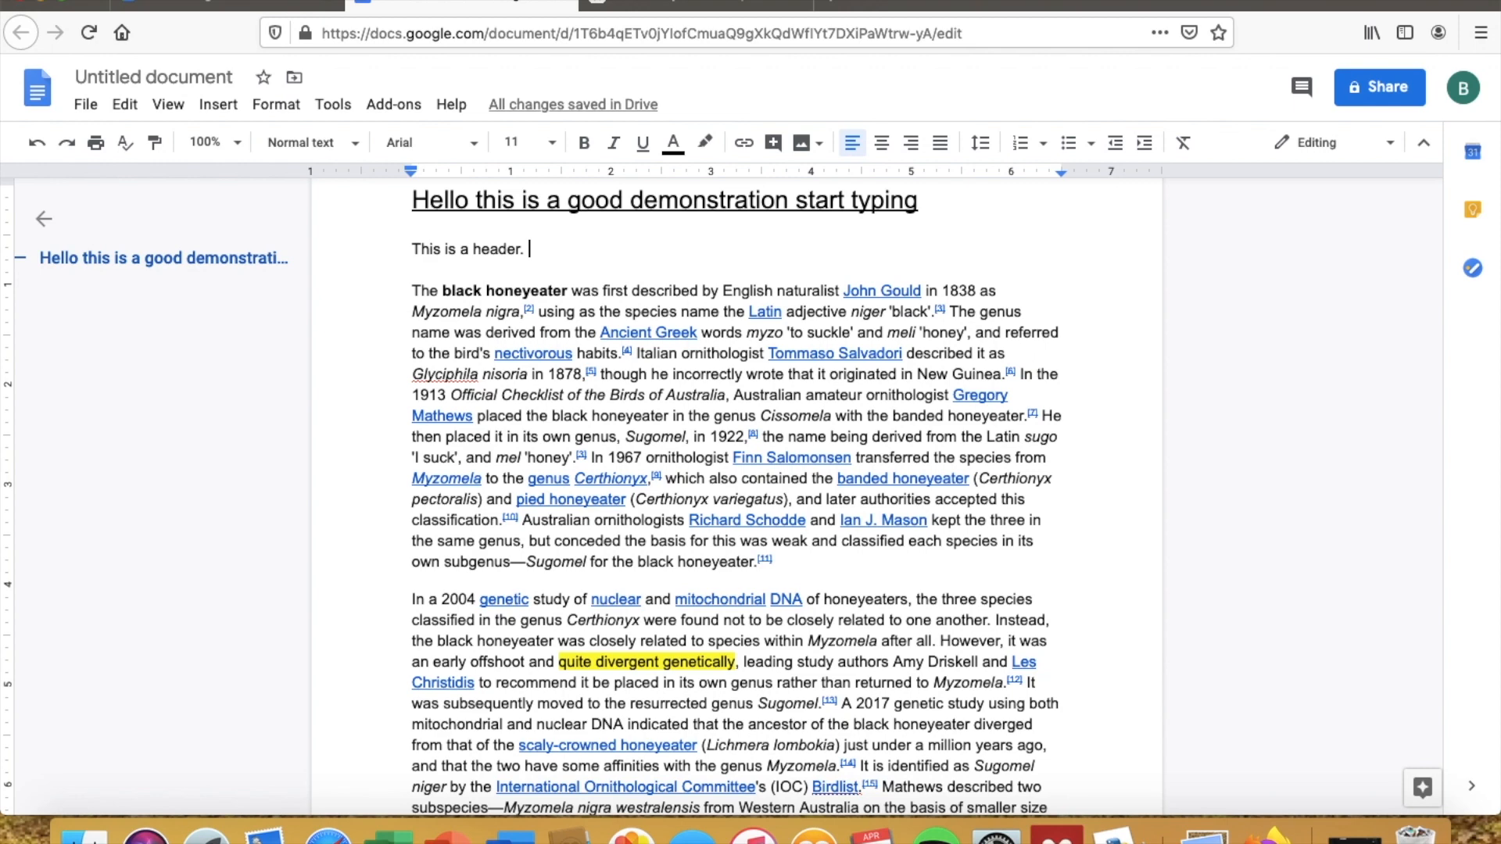
pyautogui.press('Return')
pyautogui.press('Return')
pyautogui.press('Return')
pyautogui.press('Return')
pyautogui.click(426, 286)
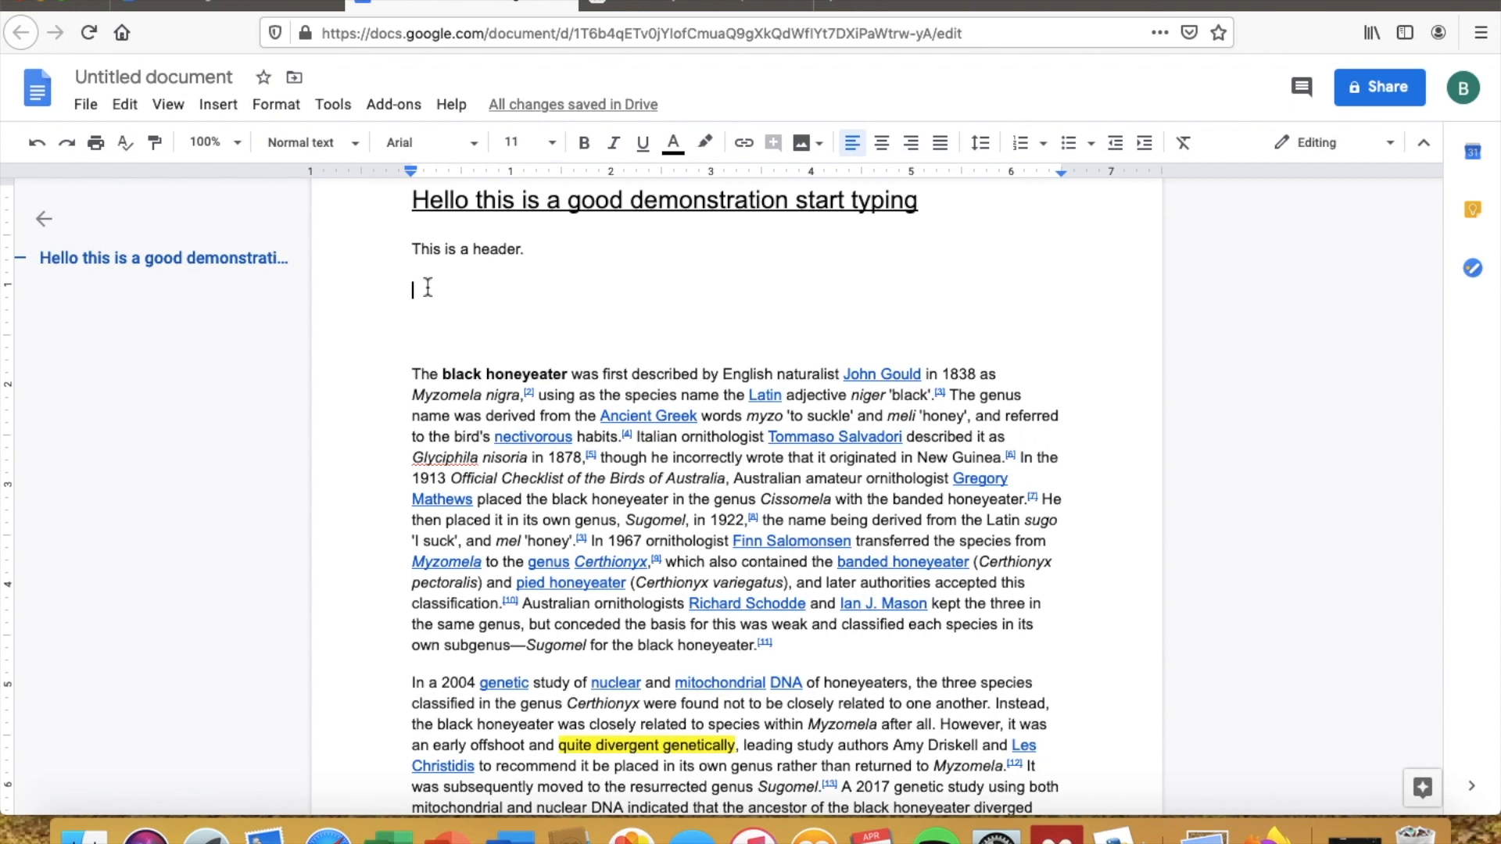
# Step: Enter the lines "Wake up", "Make breakfast", "Go to the shop" and "Do some study work" below the header line
pyautogui.write('Wake up')
pyautogui.press('Return')
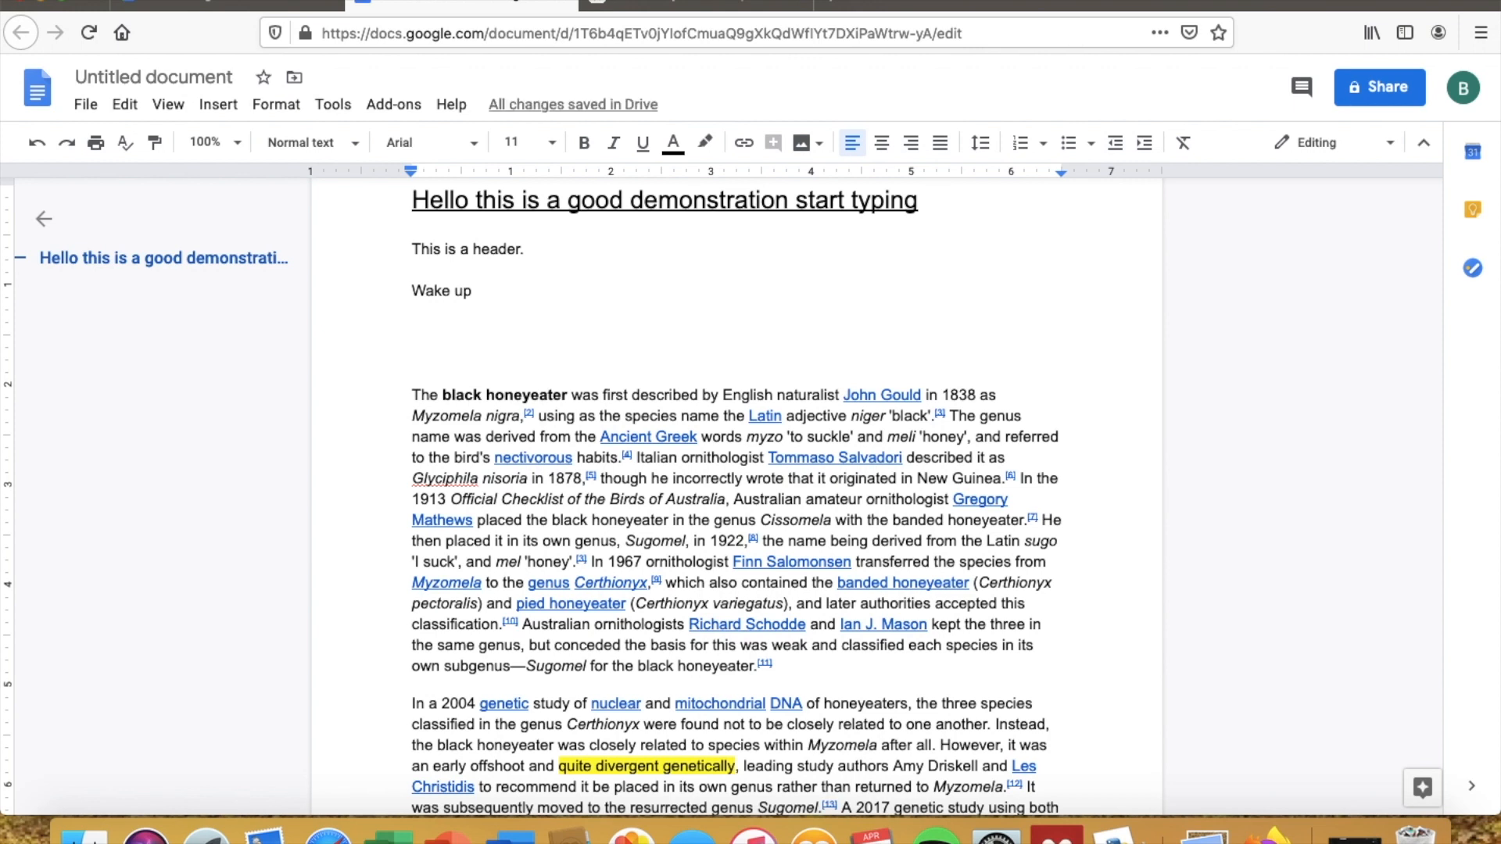
pyautogui.write('Ma')
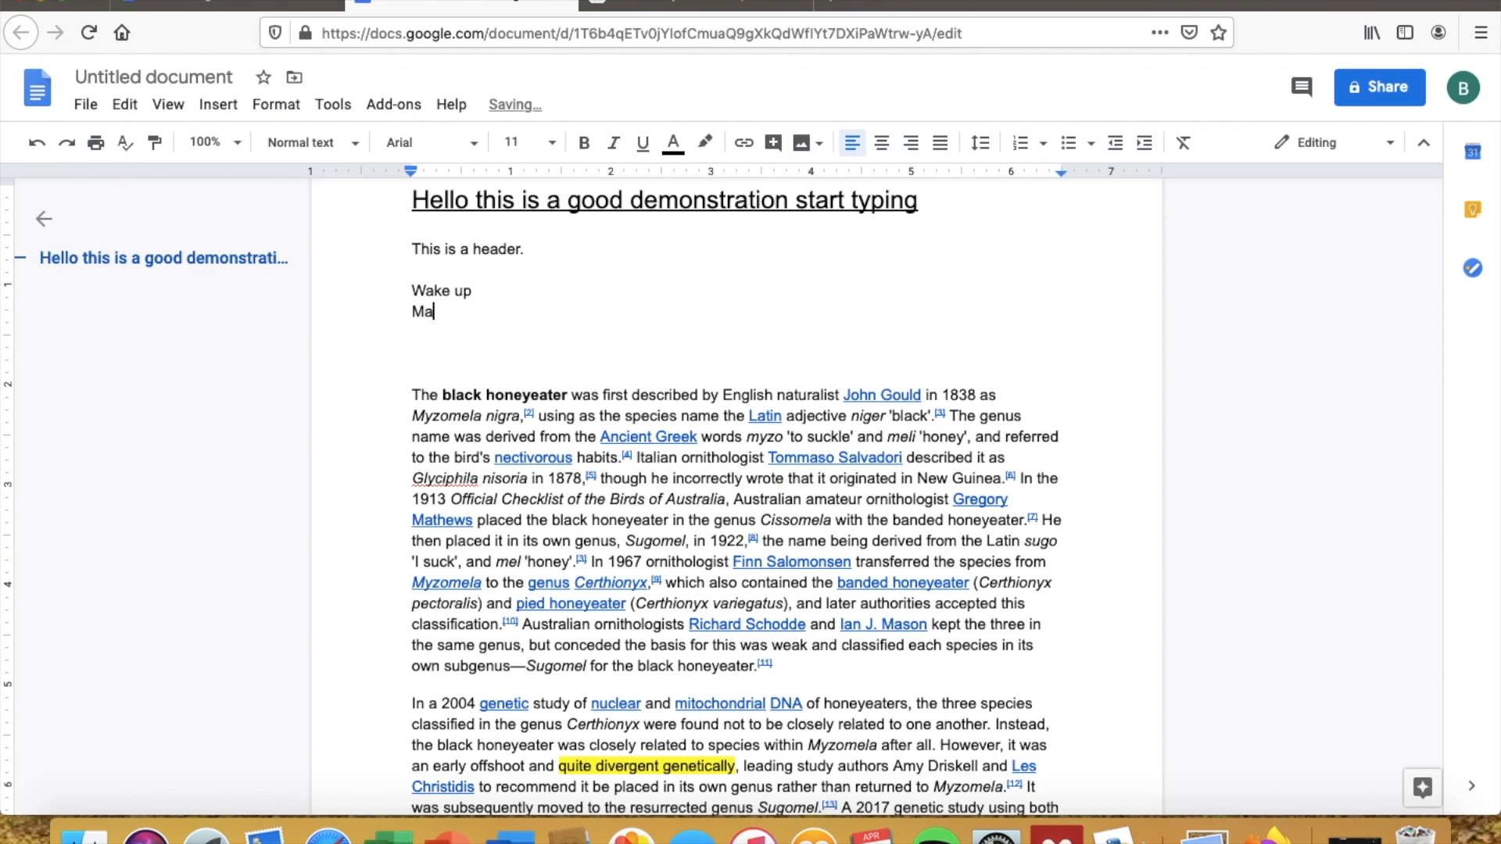
pyautogui.write('ke breakfast')
pyautogui.press('Return')
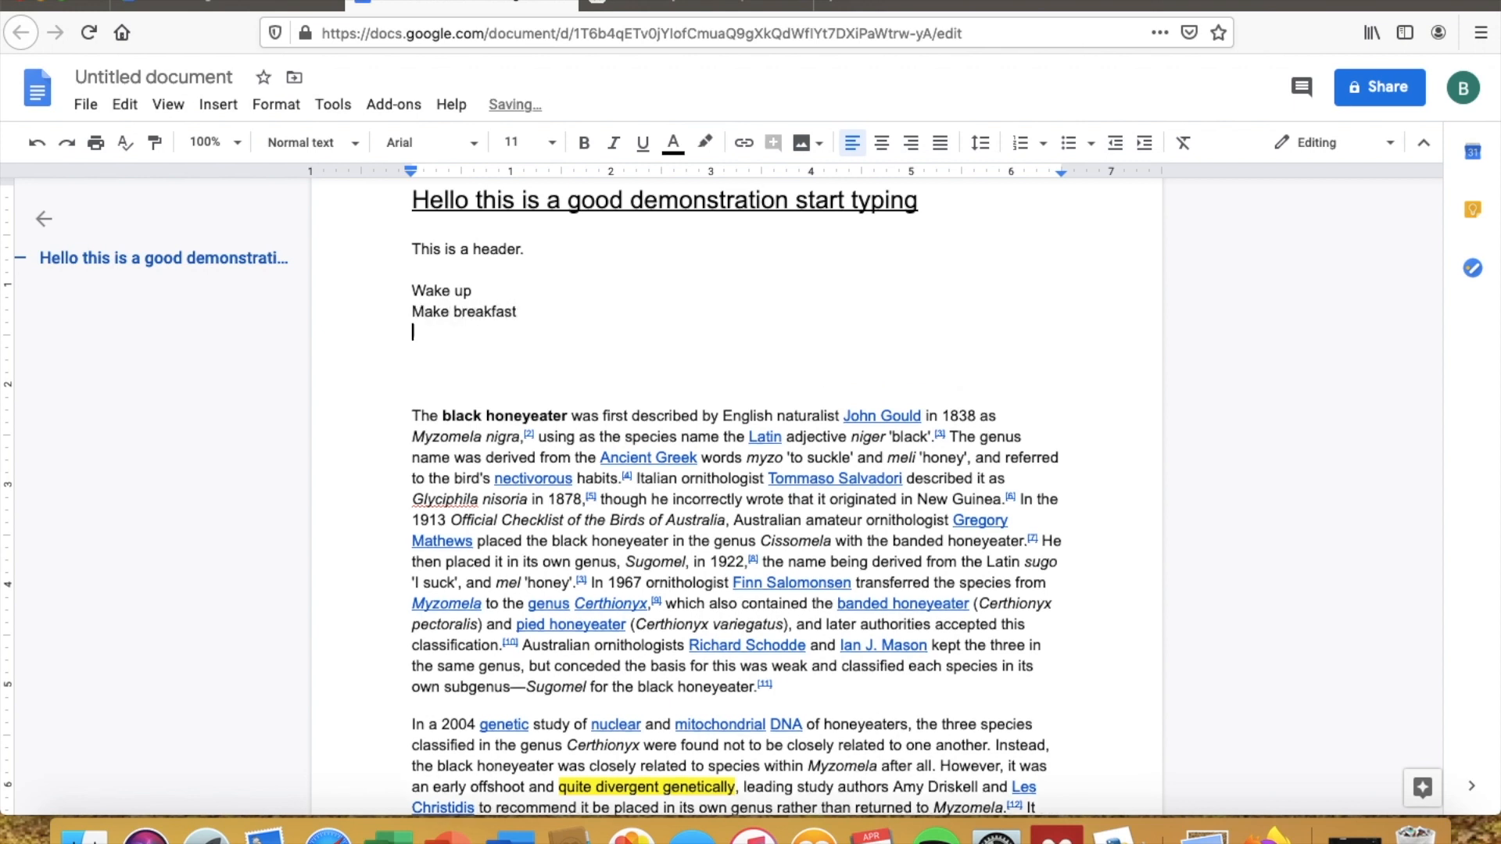
pyautogui.write('Go to the shop')
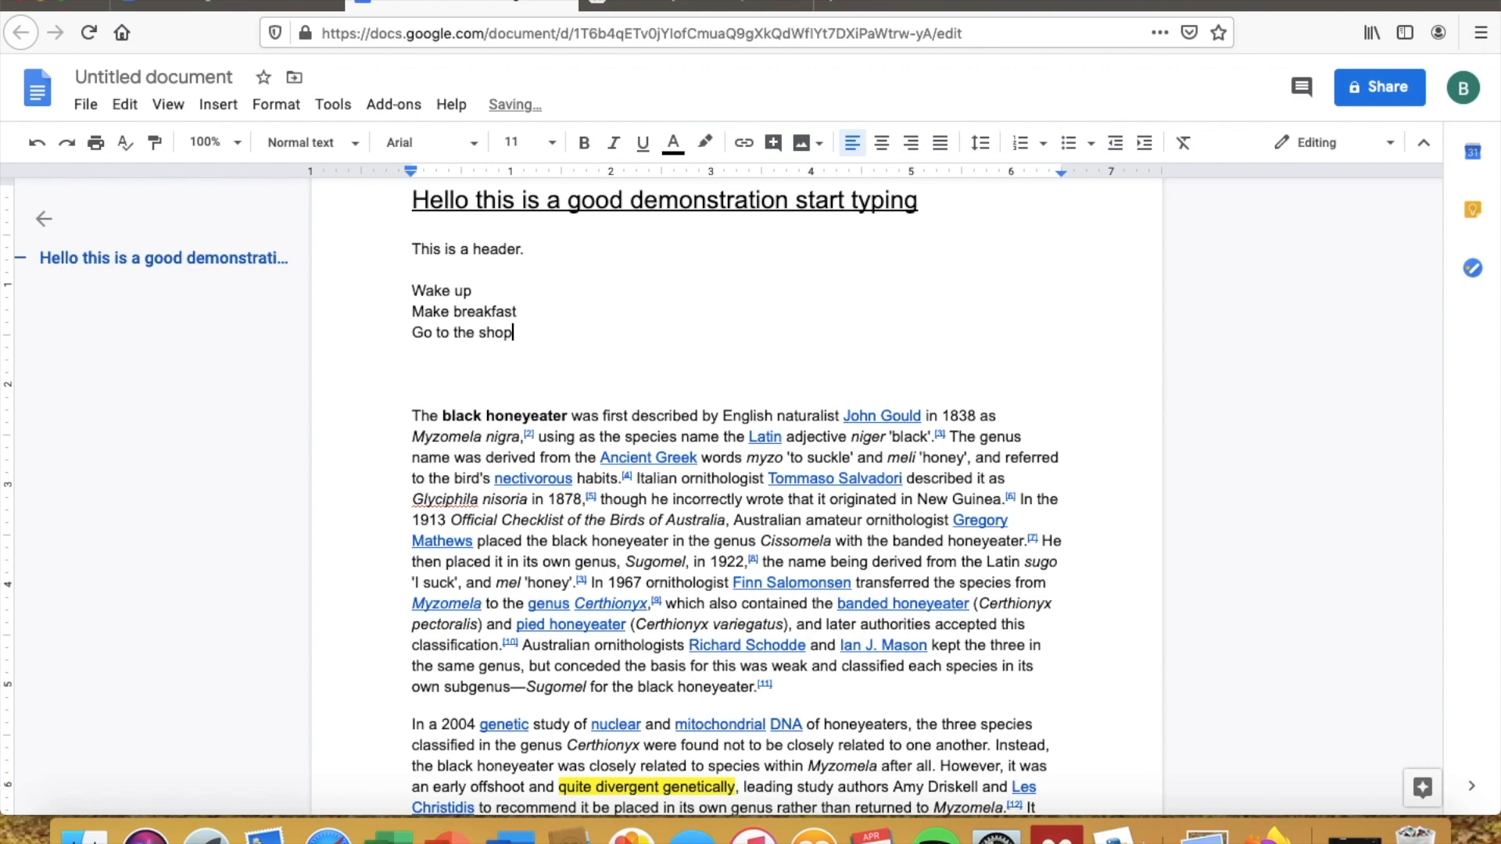
pyautogui.press('Return')
pyautogui.write('D')
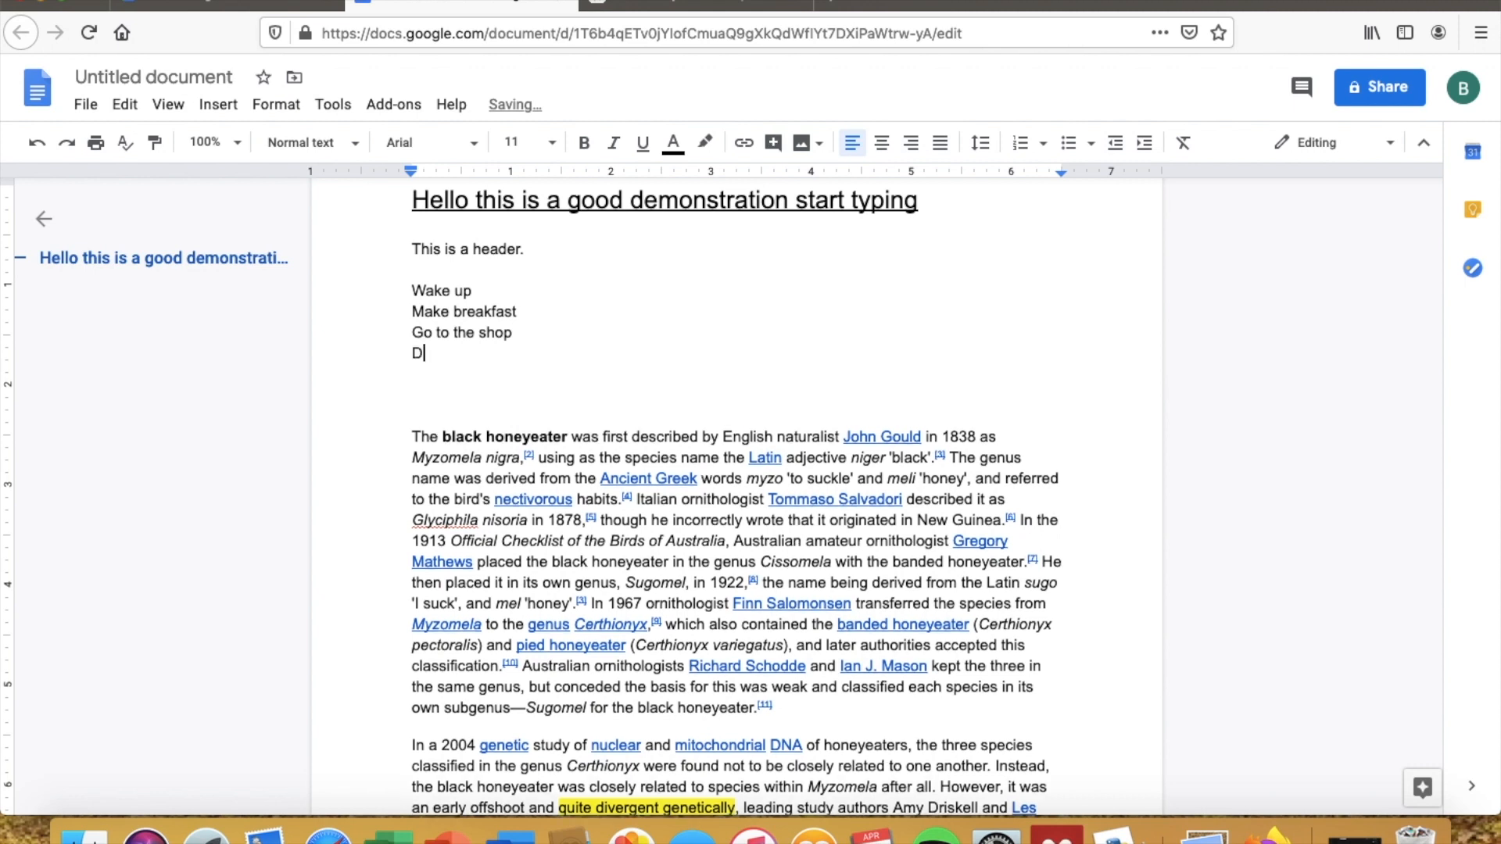
pyautogui.write('o some study work')
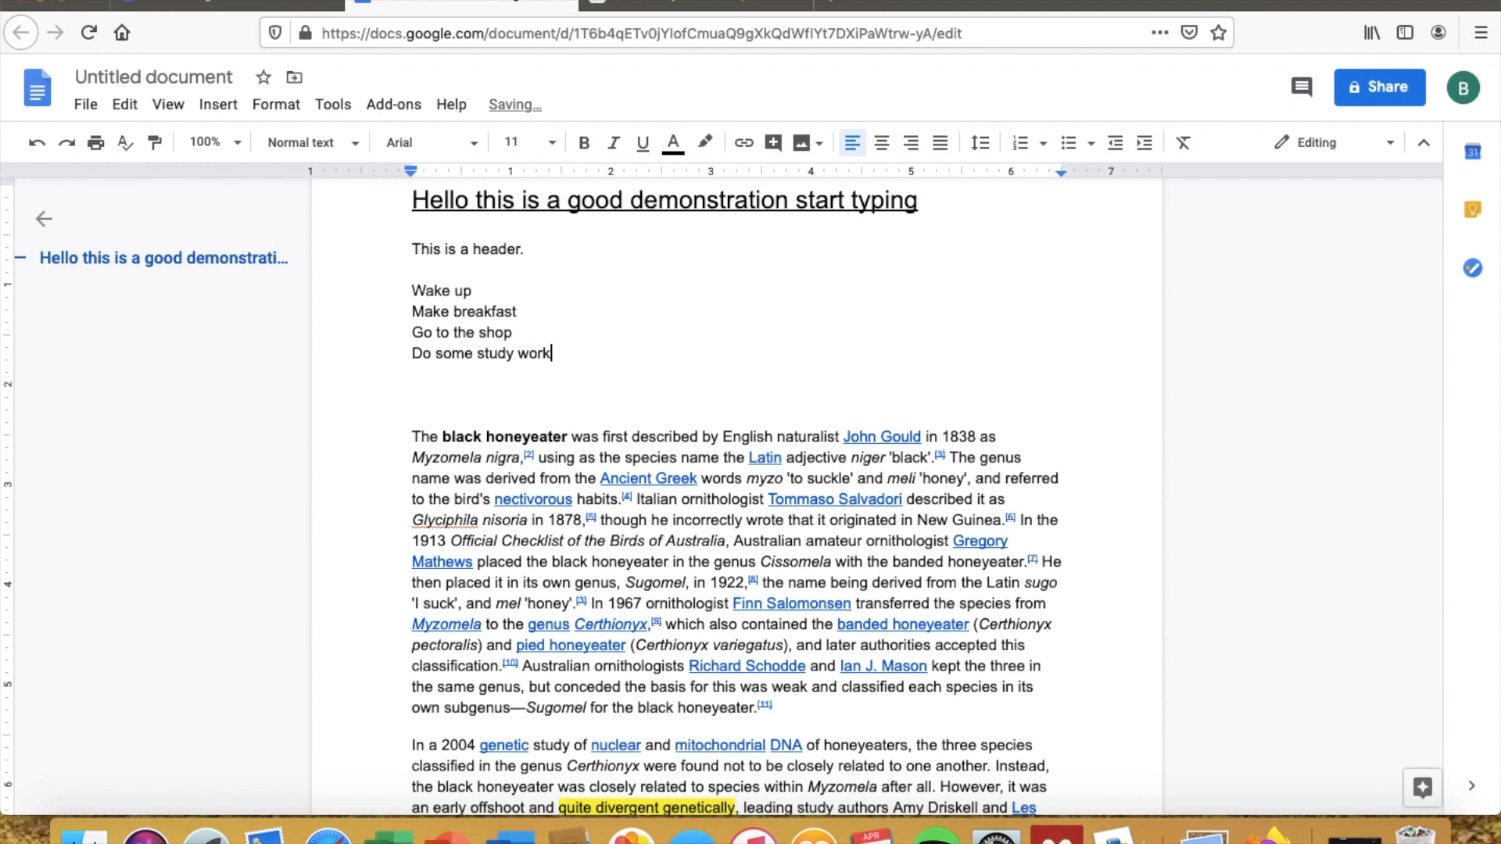
# Step: Add the lines "Make dinner", "Do chores" and "Go to bed" below "Do some study work"
pyautogui.press('Return')
pyautogui.write('M')
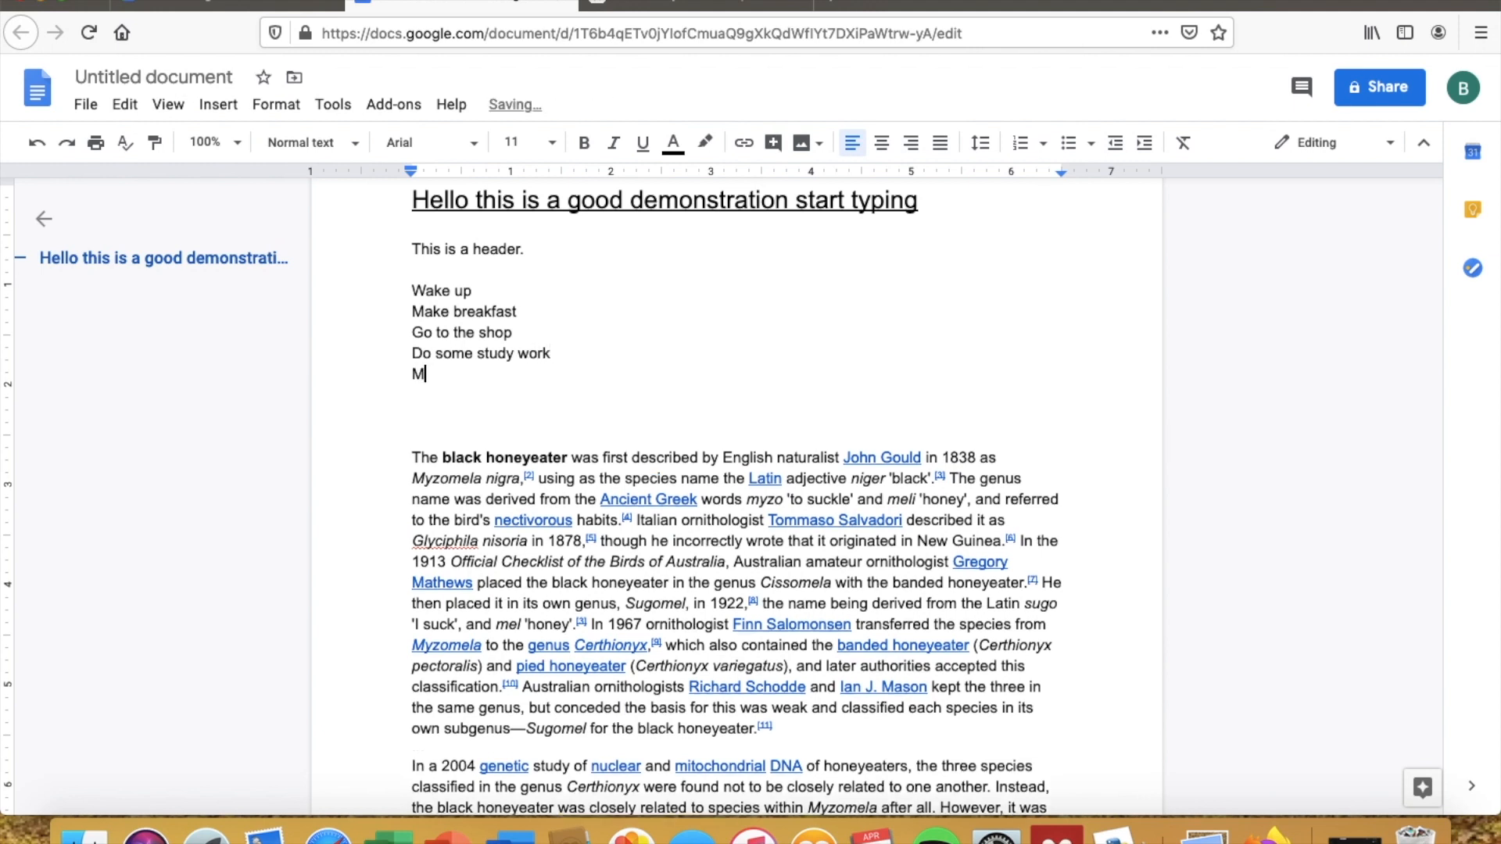
pyautogui.write('ake dinner')
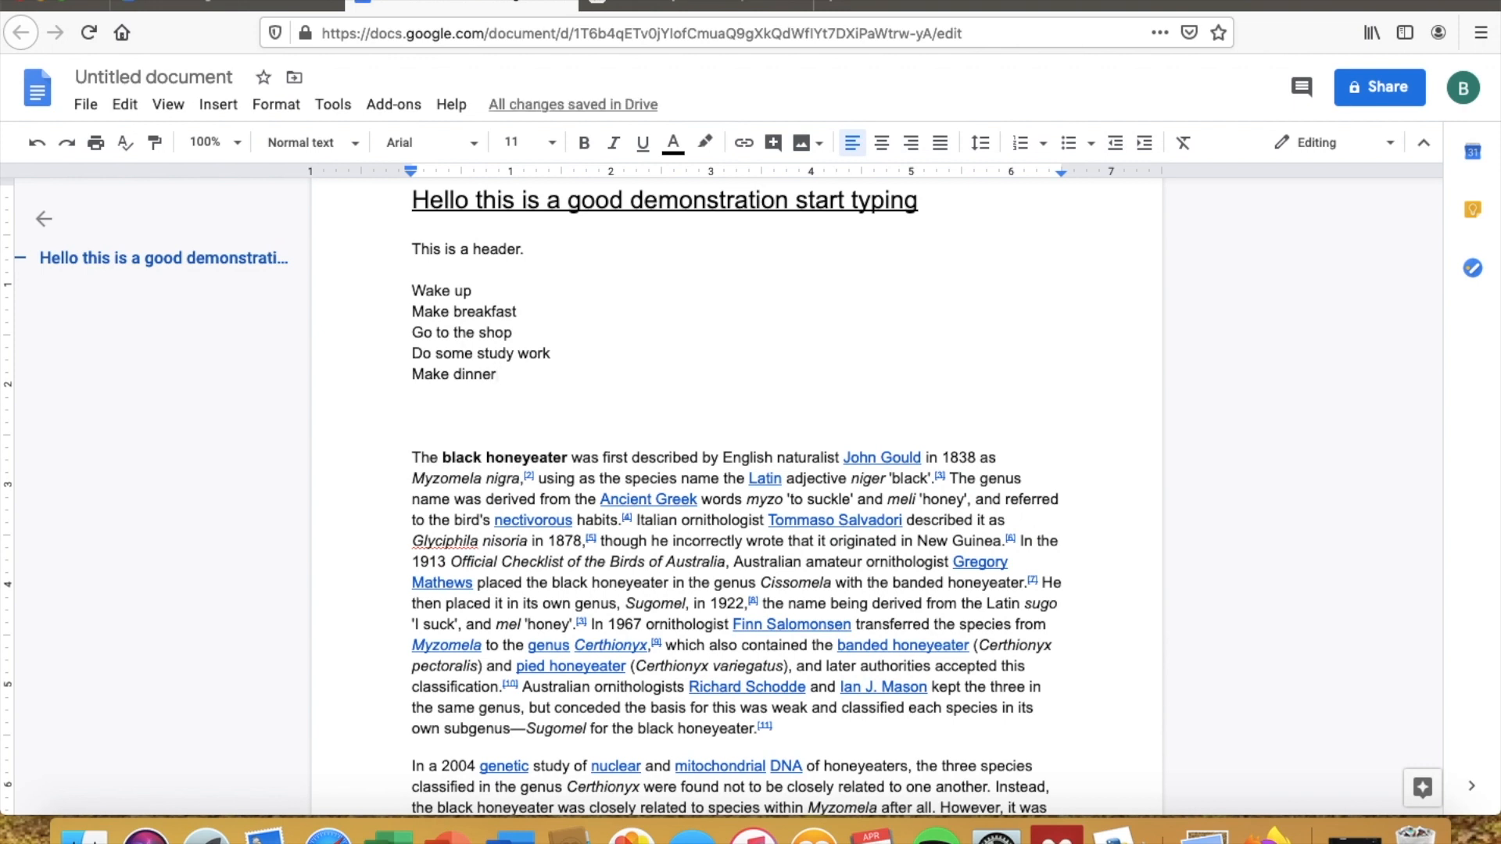
pyautogui.press('Return')
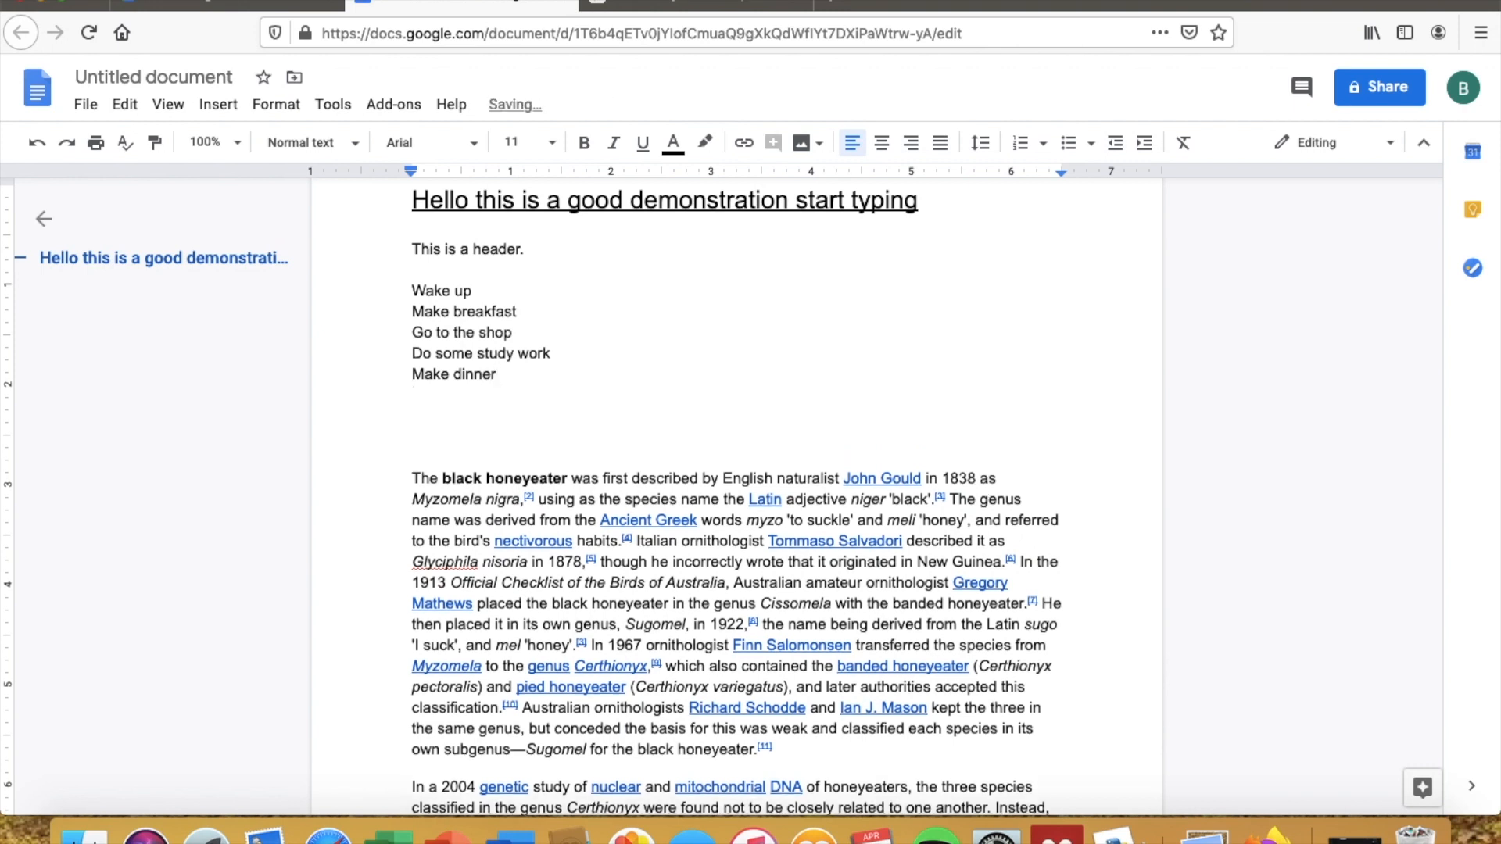
pyautogui.write('Do chores')
pyautogui.press('Return')
pyautogui.write('Go to bed')
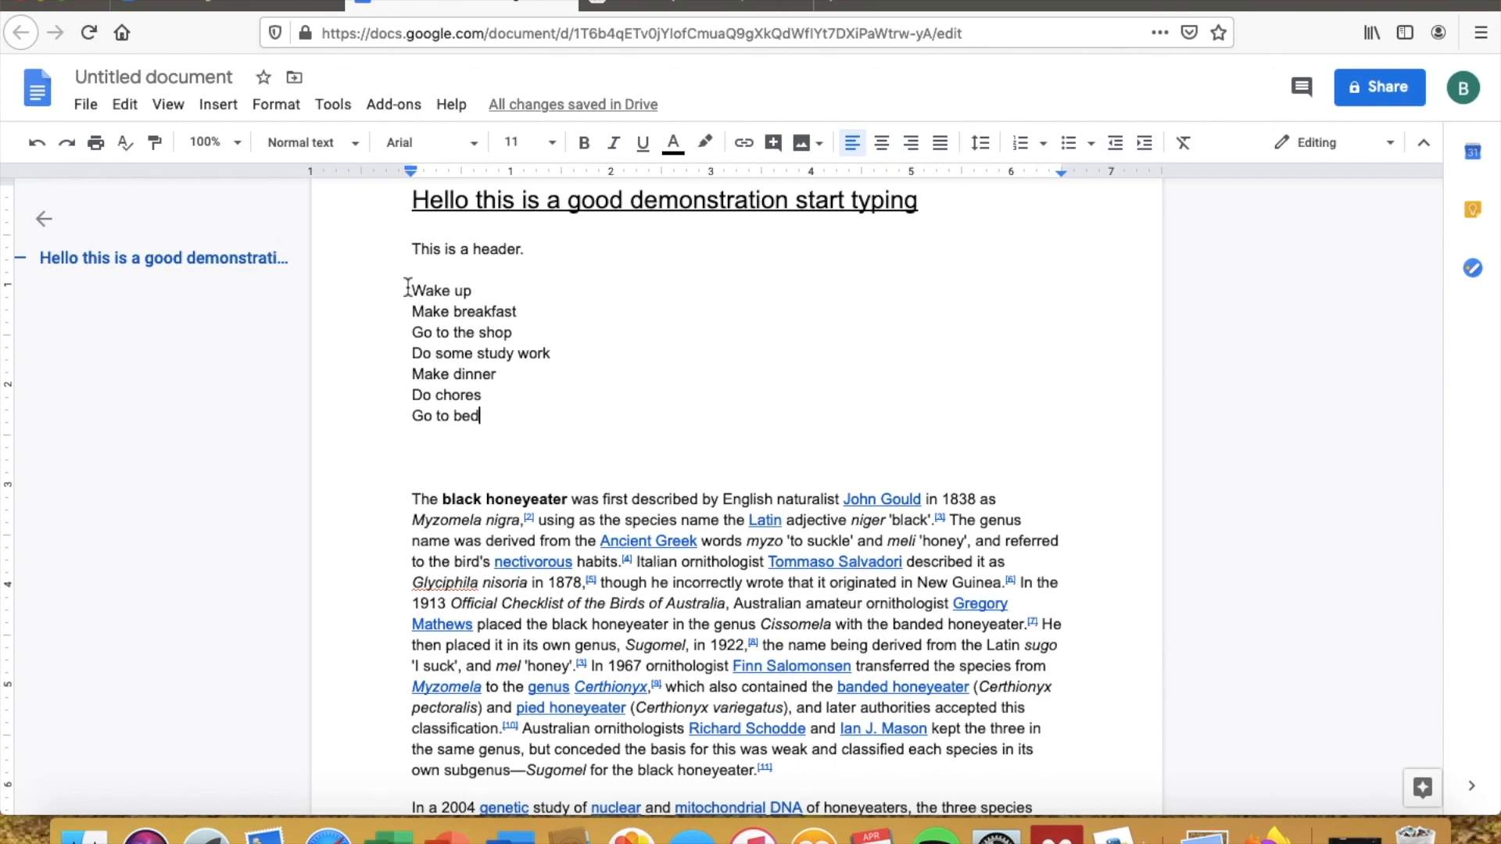
# Step: Format the lines from "Wake up" to "Go to bed" as a numbered list and change it to a bulleted list
pyautogui.moveTo(407, 289); pyautogui.dragTo(551, 416)
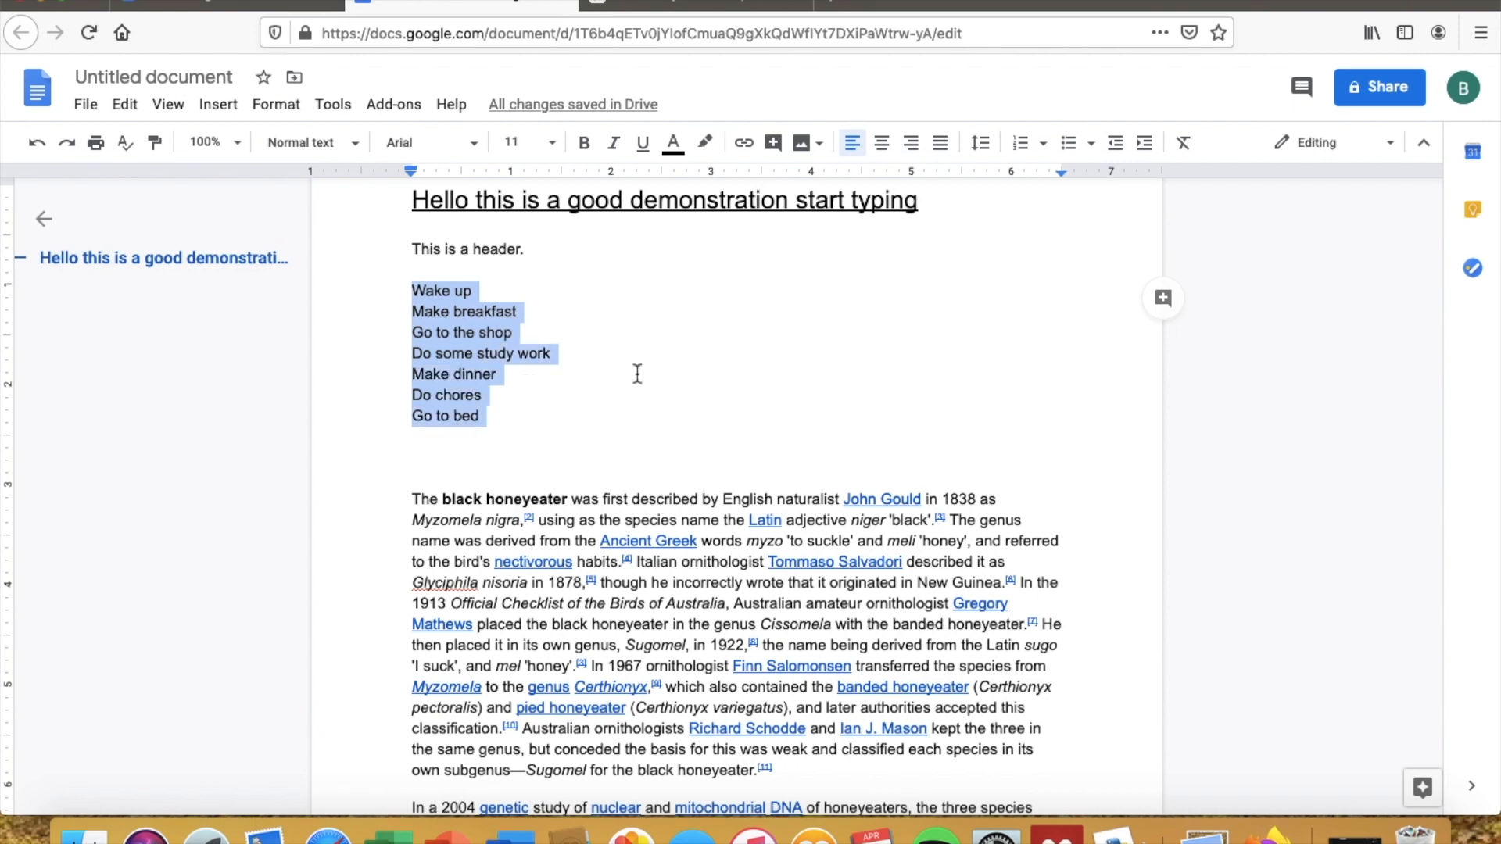
pyautogui.click(1021, 144)
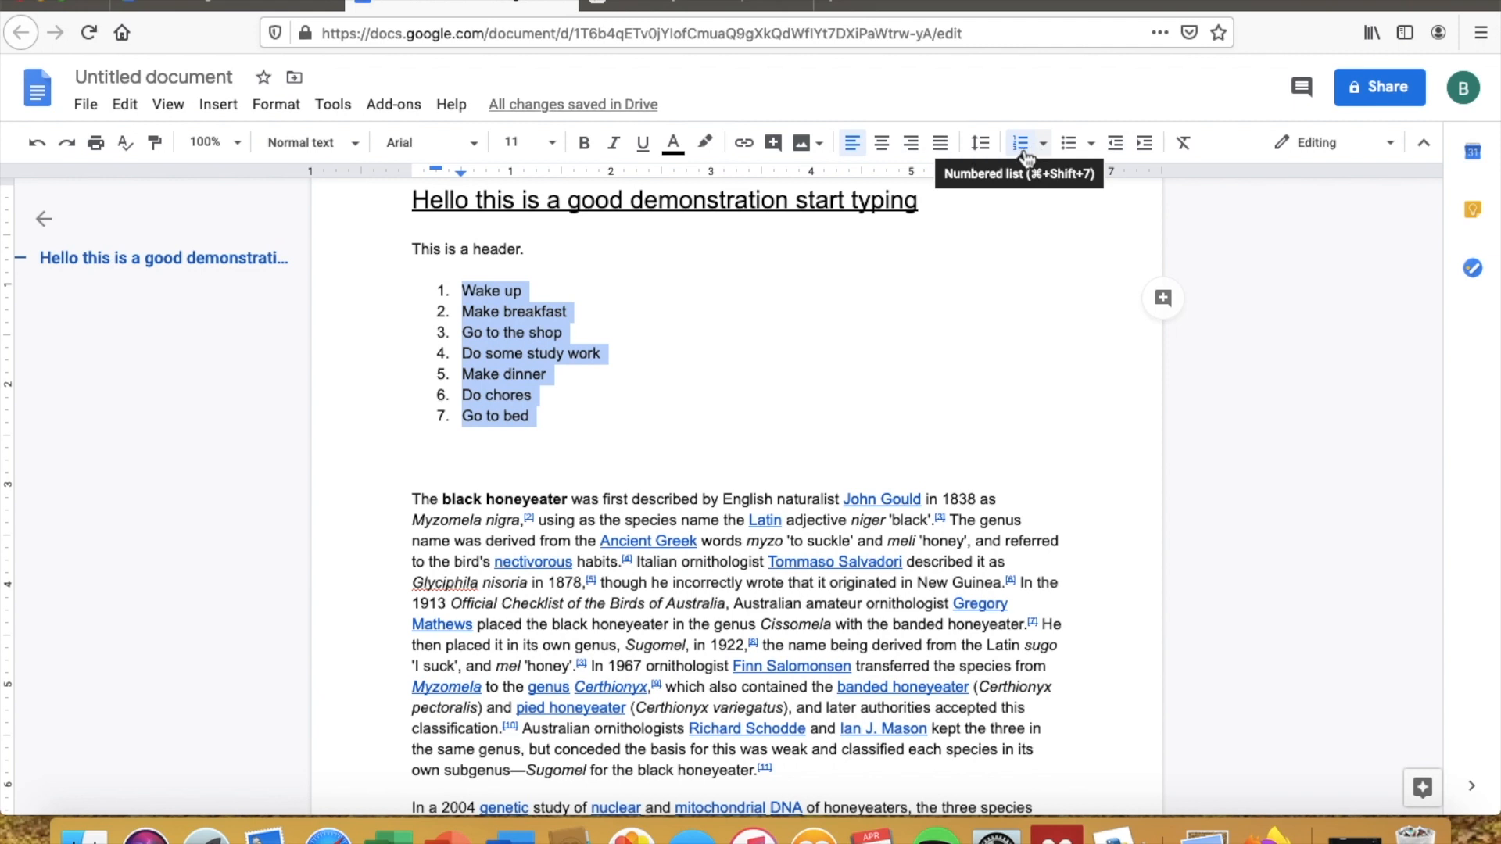
pyautogui.click(1069, 143)
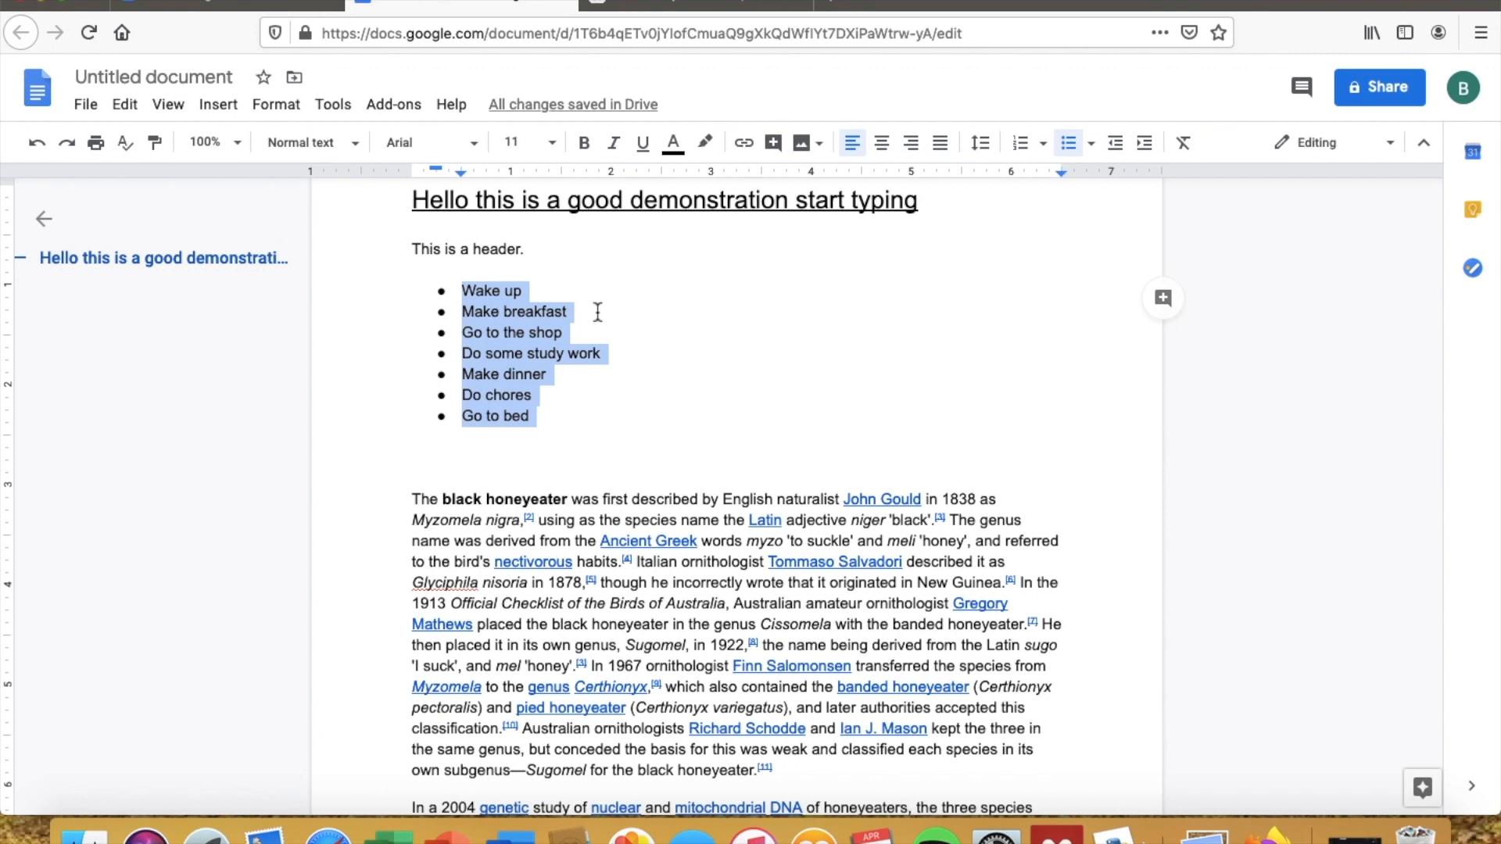
# Step: Delete one blank line between the bulleted list and the first Wikipedia paragraph
pyautogui.click(458, 446)
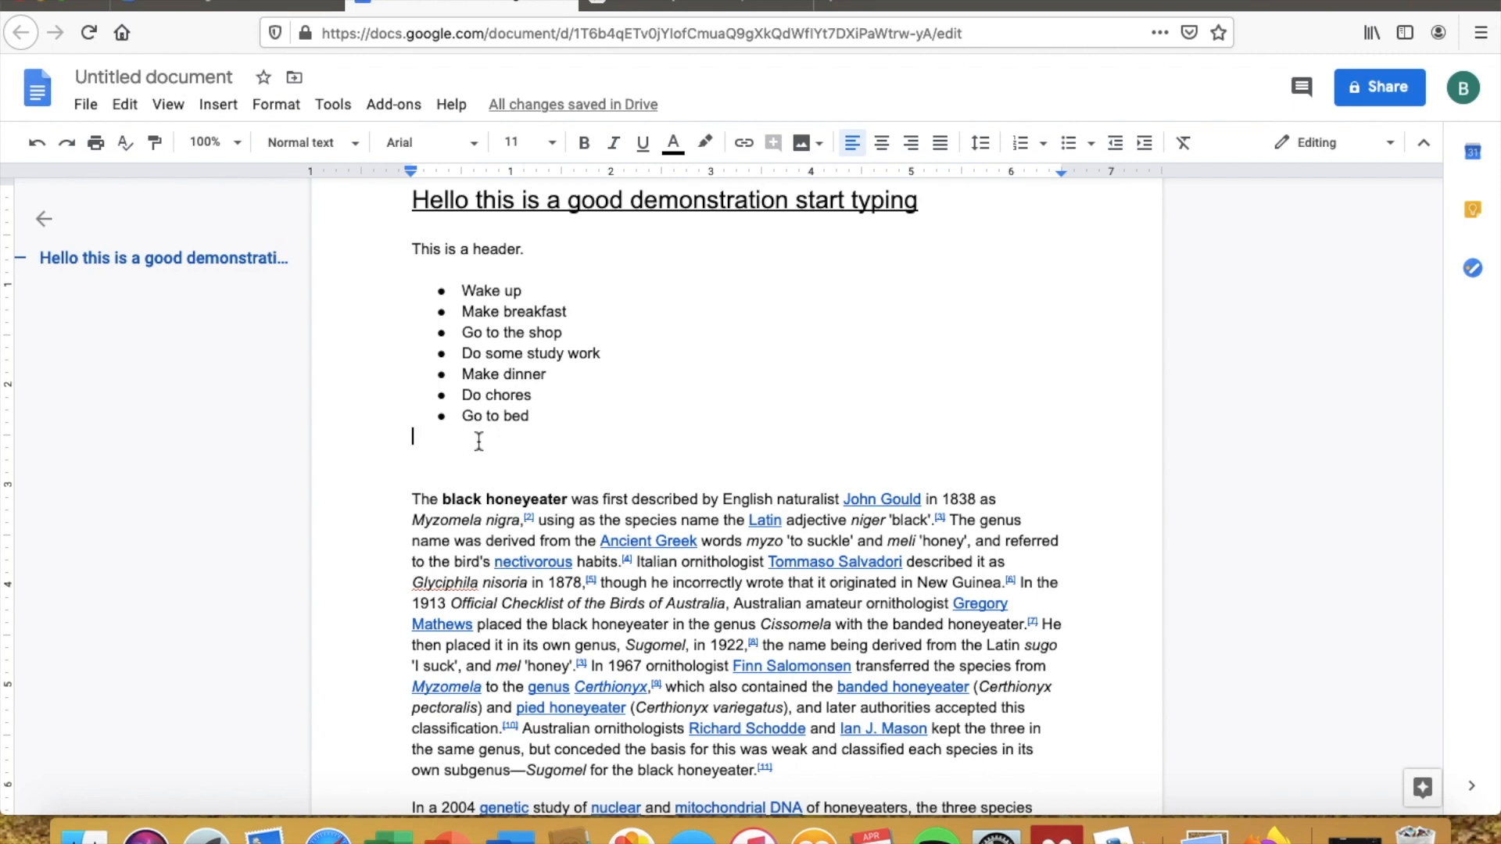
pyautogui.click(547, 418)
pyautogui.click(452, 467)
pyautogui.press('BackSpace')
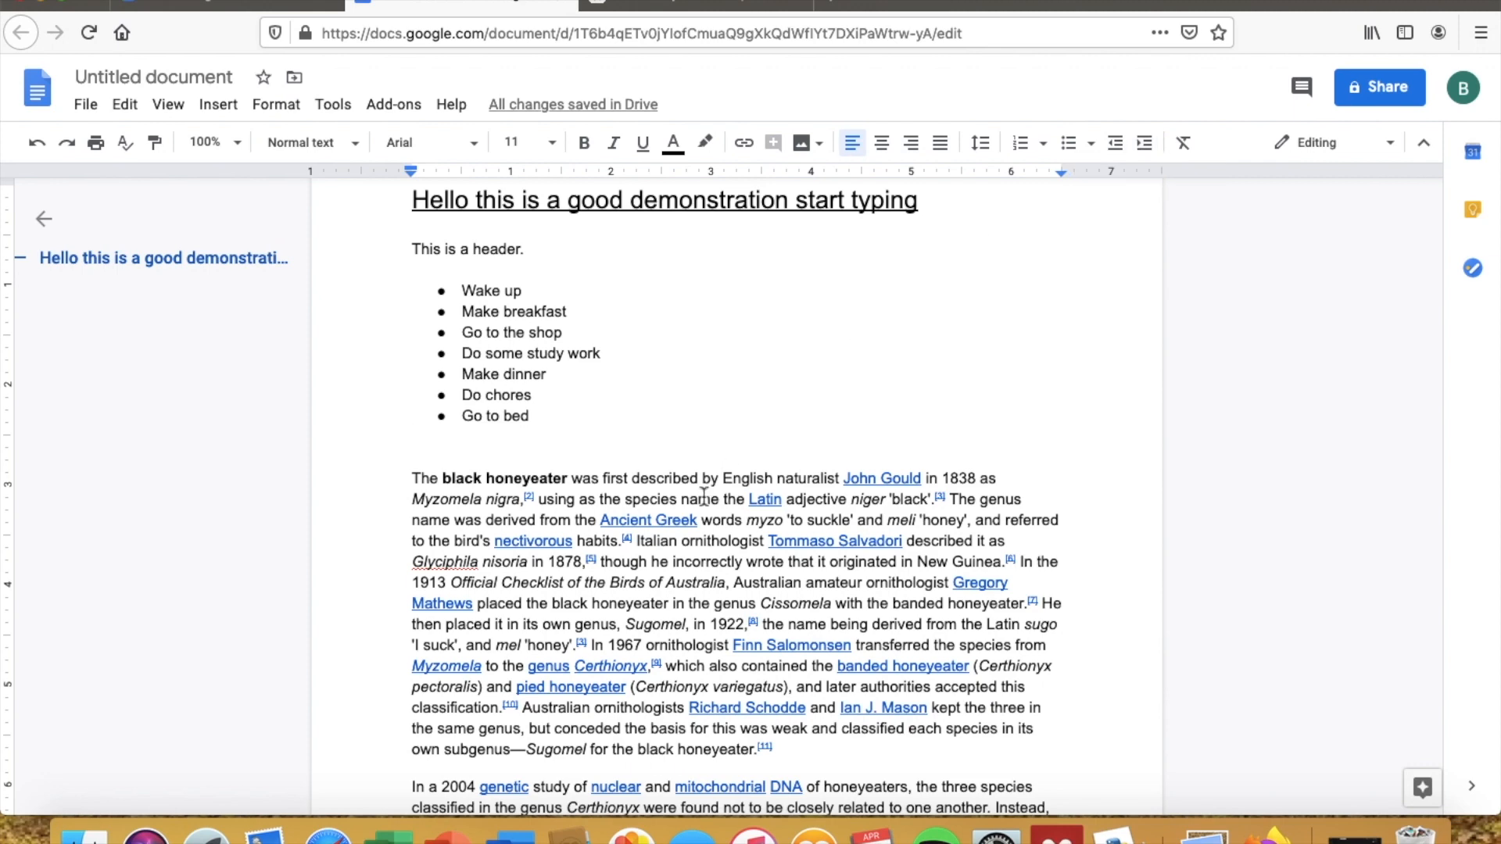
# Step: Increase the indent of the first Wikipedia paragraph by four levels
pyautogui.scroll(-3, 704, 497)
pyautogui.moveTo(778, 645); pyautogui.dragTo(362, 352)
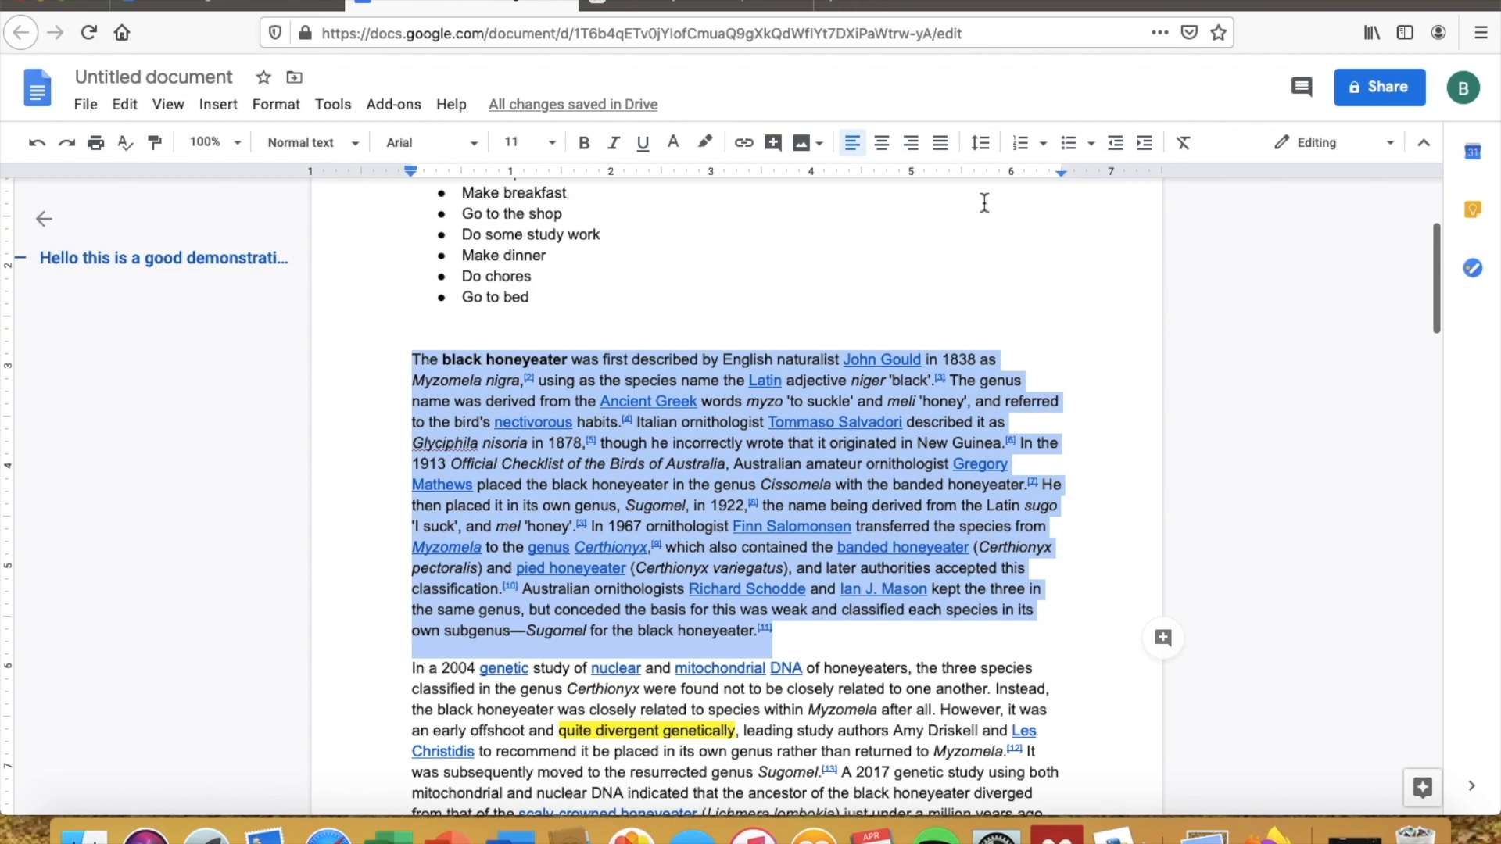
pyautogui.click(1146, 145)
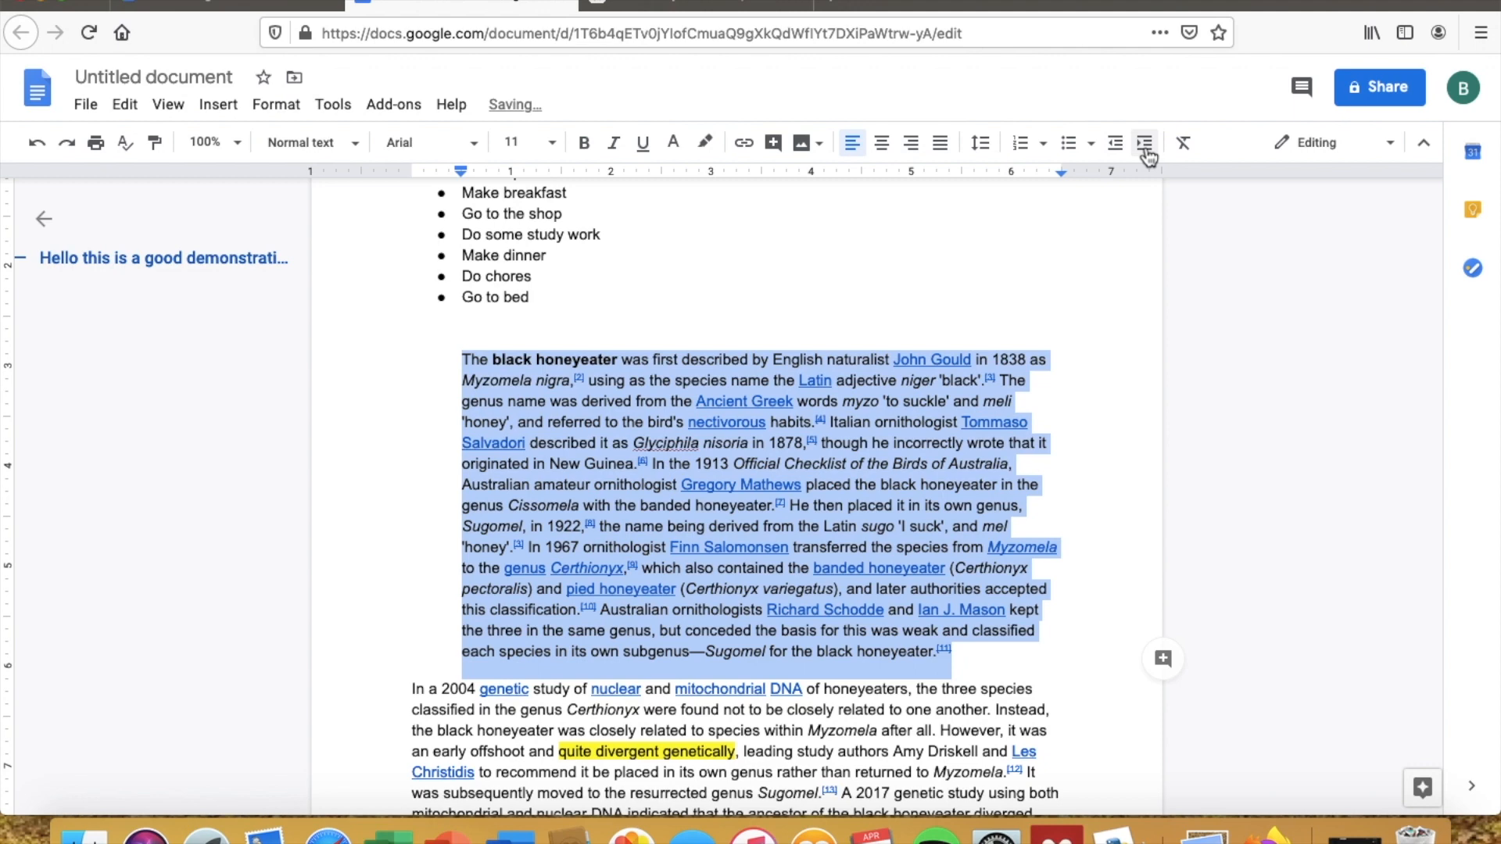
pyautogui.click(1146, 145)
pyautogui.click(1145, 144)
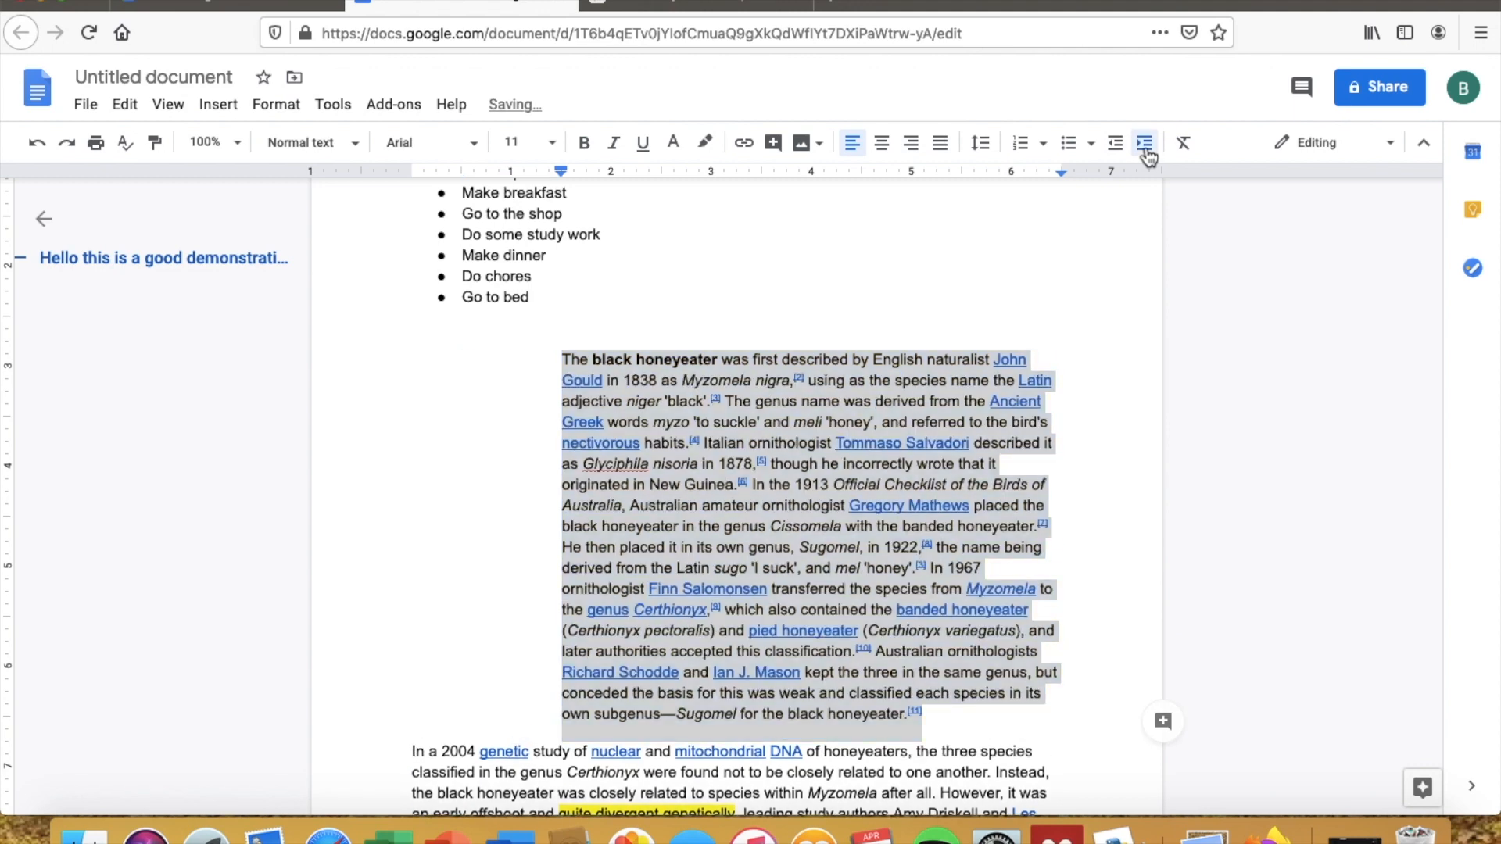
pyautogui.click(1146, 147)
# Step: Decrease the indent of the first Wikipedia paragraph by three levels
pyautogui.click(1116, 147)
pyautogui.click(1116, 147)
pyautogui.click(1116, 147)
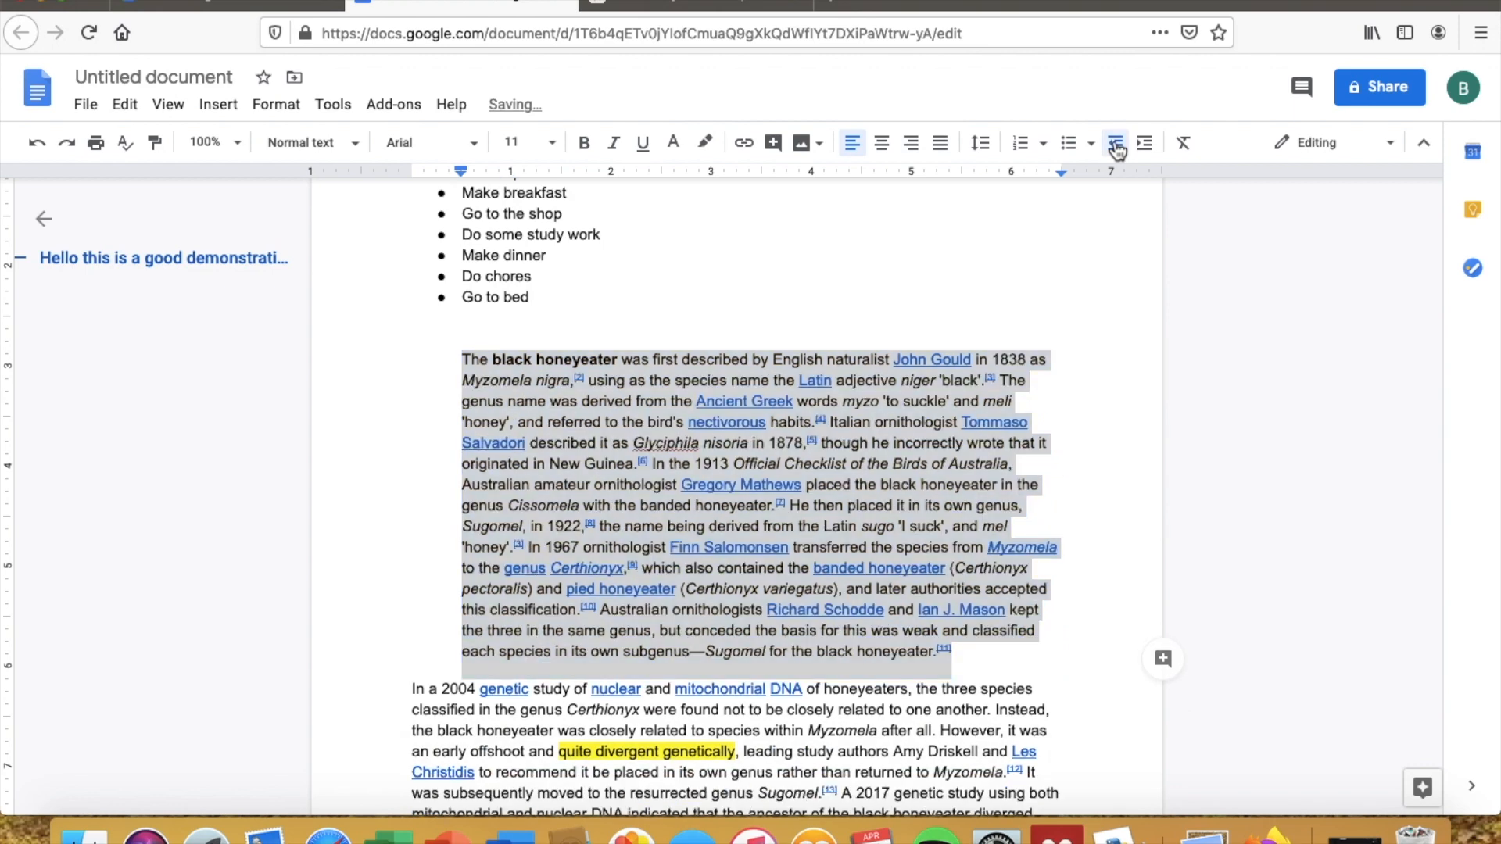
# Step: Remove the first Wikipedia paragraph's indent, vary it by up to three levels, and return the paragraph to the page margin
pyautogui.click(1117, 147)
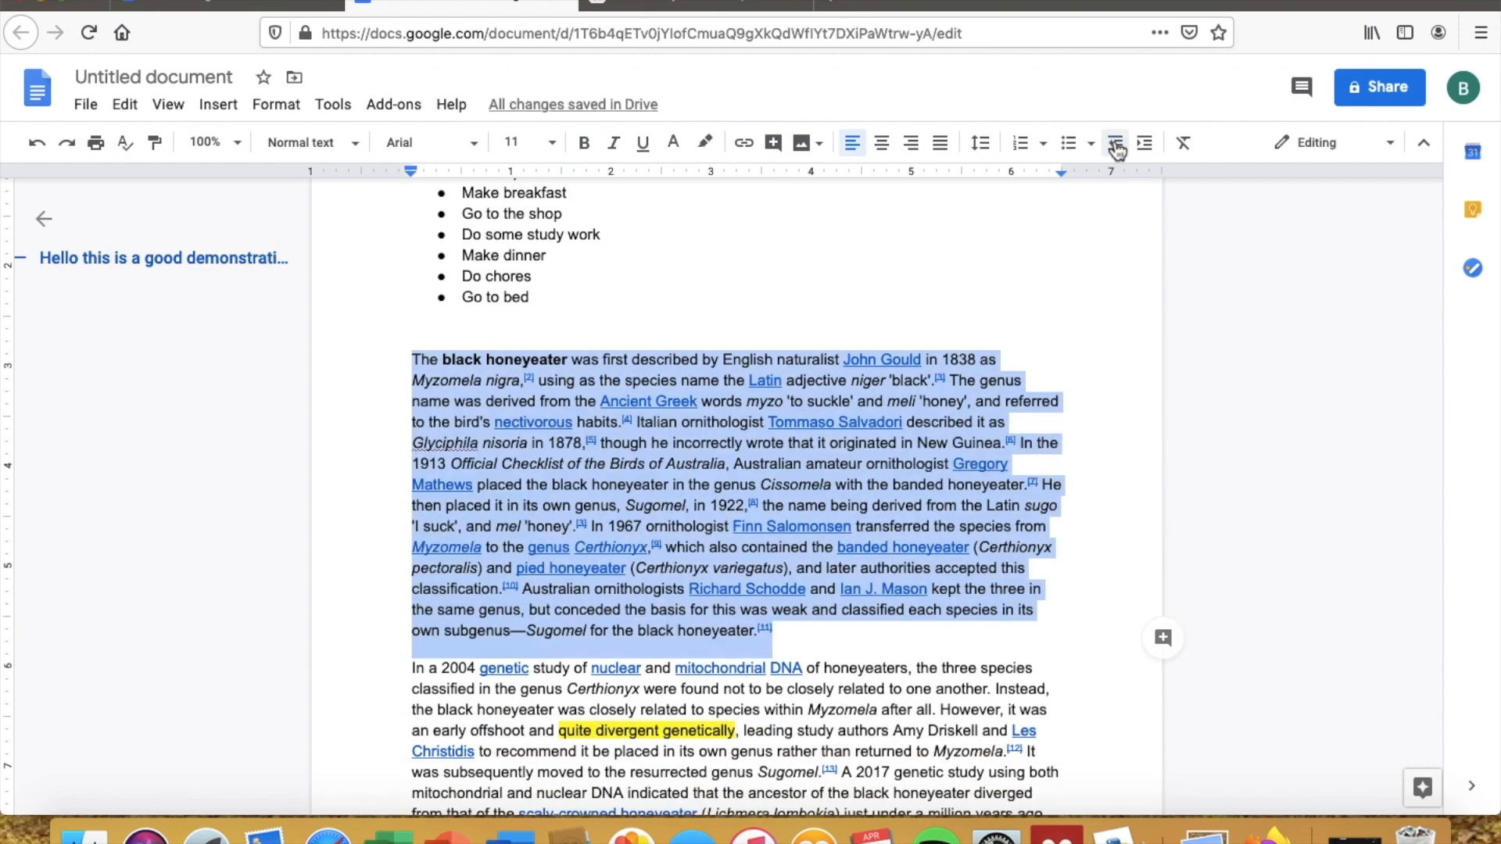
pyautogui.click(1146, 147)
pyautogui.click(1146, 147)
pyautogui.click(1146, 147)
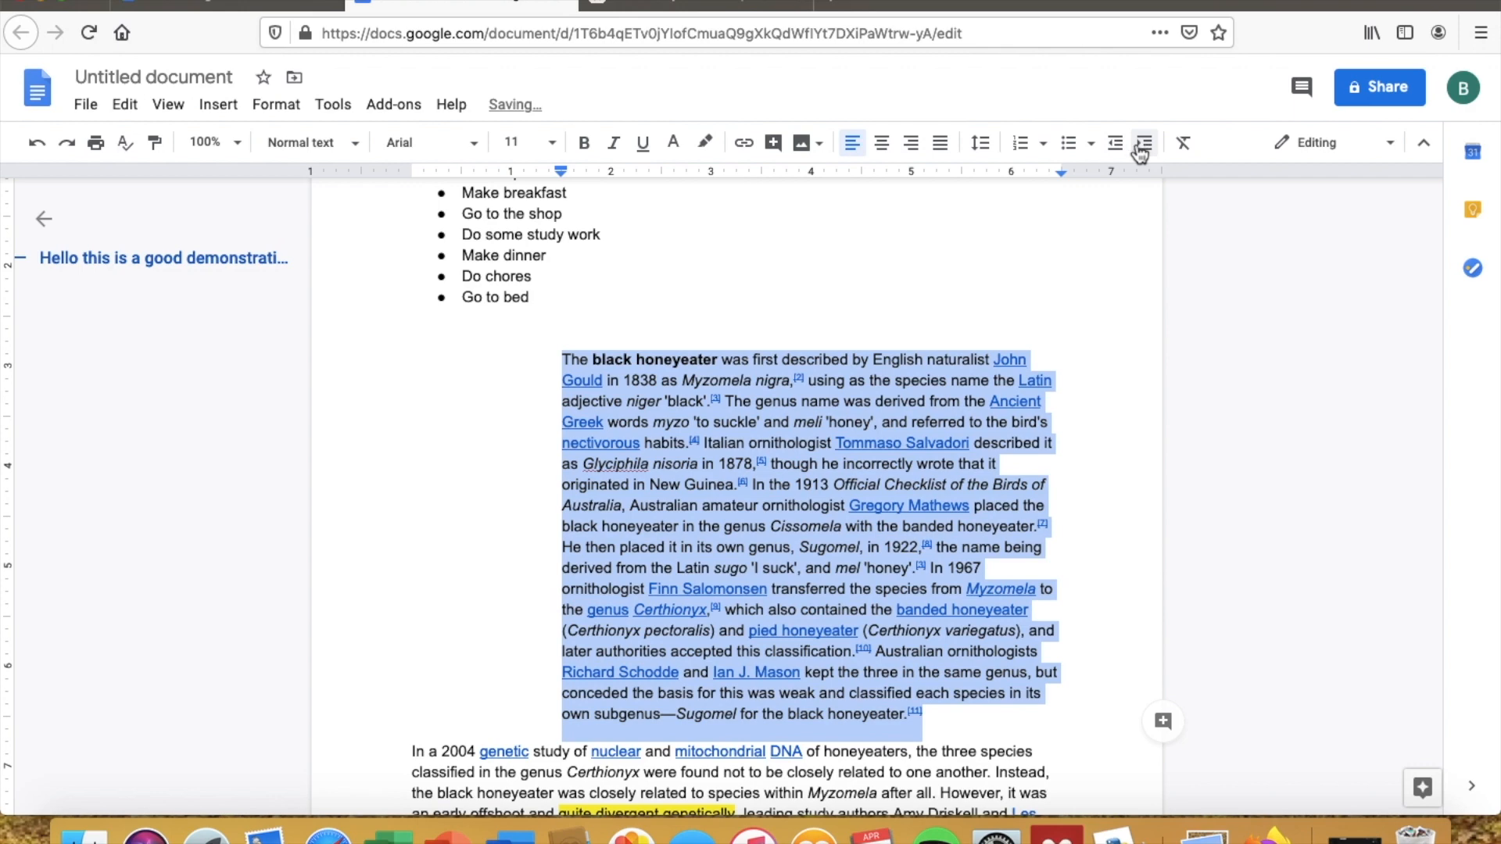
pyautogui.click(1116, 147)
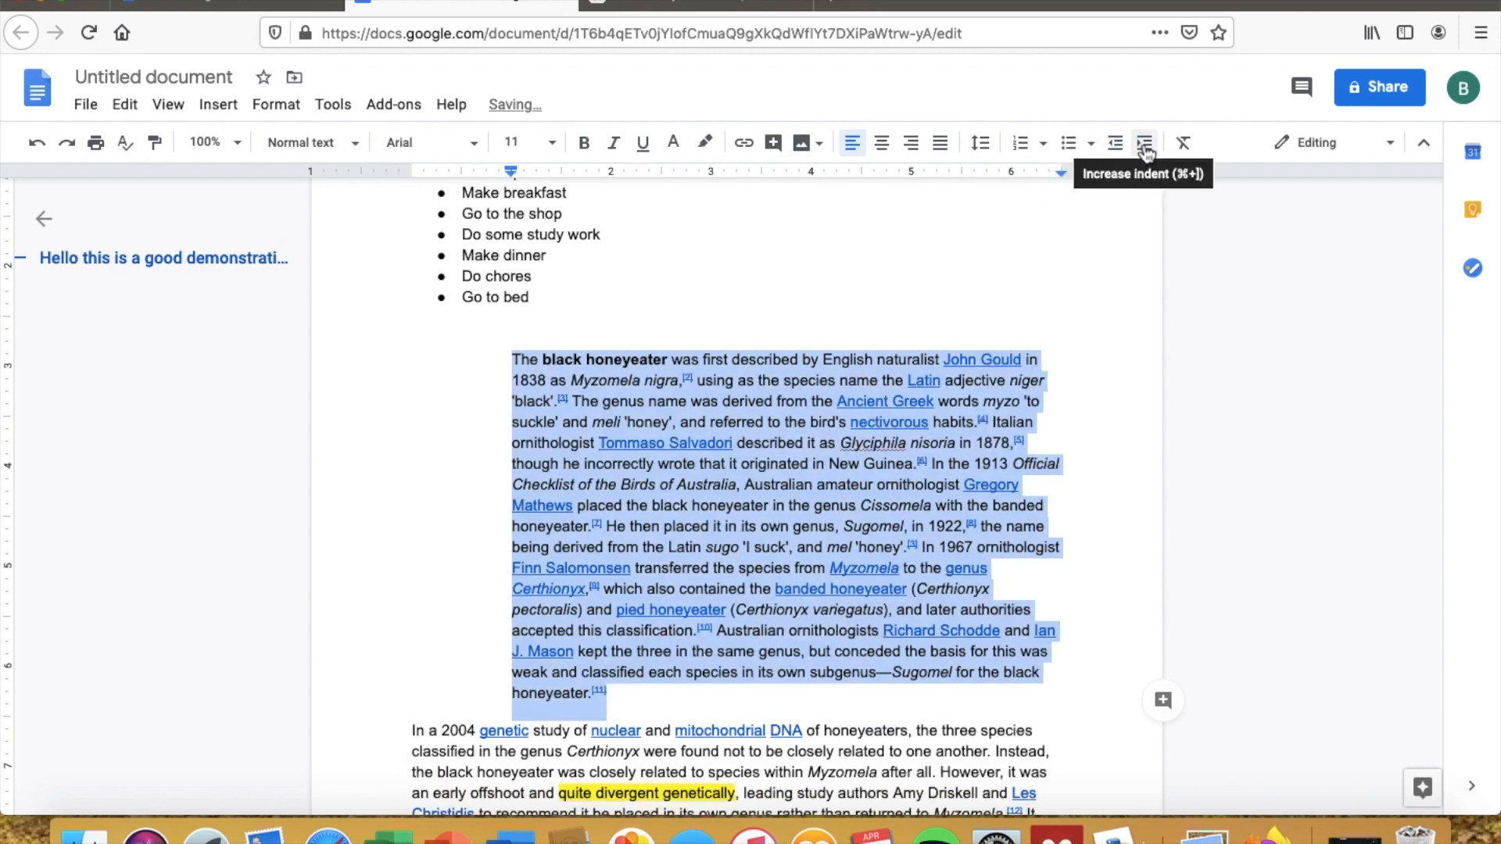
pyautogui.click(1146, 147)
pyautogui.click(1118, 147)
pyautogui.click(1118, 147)
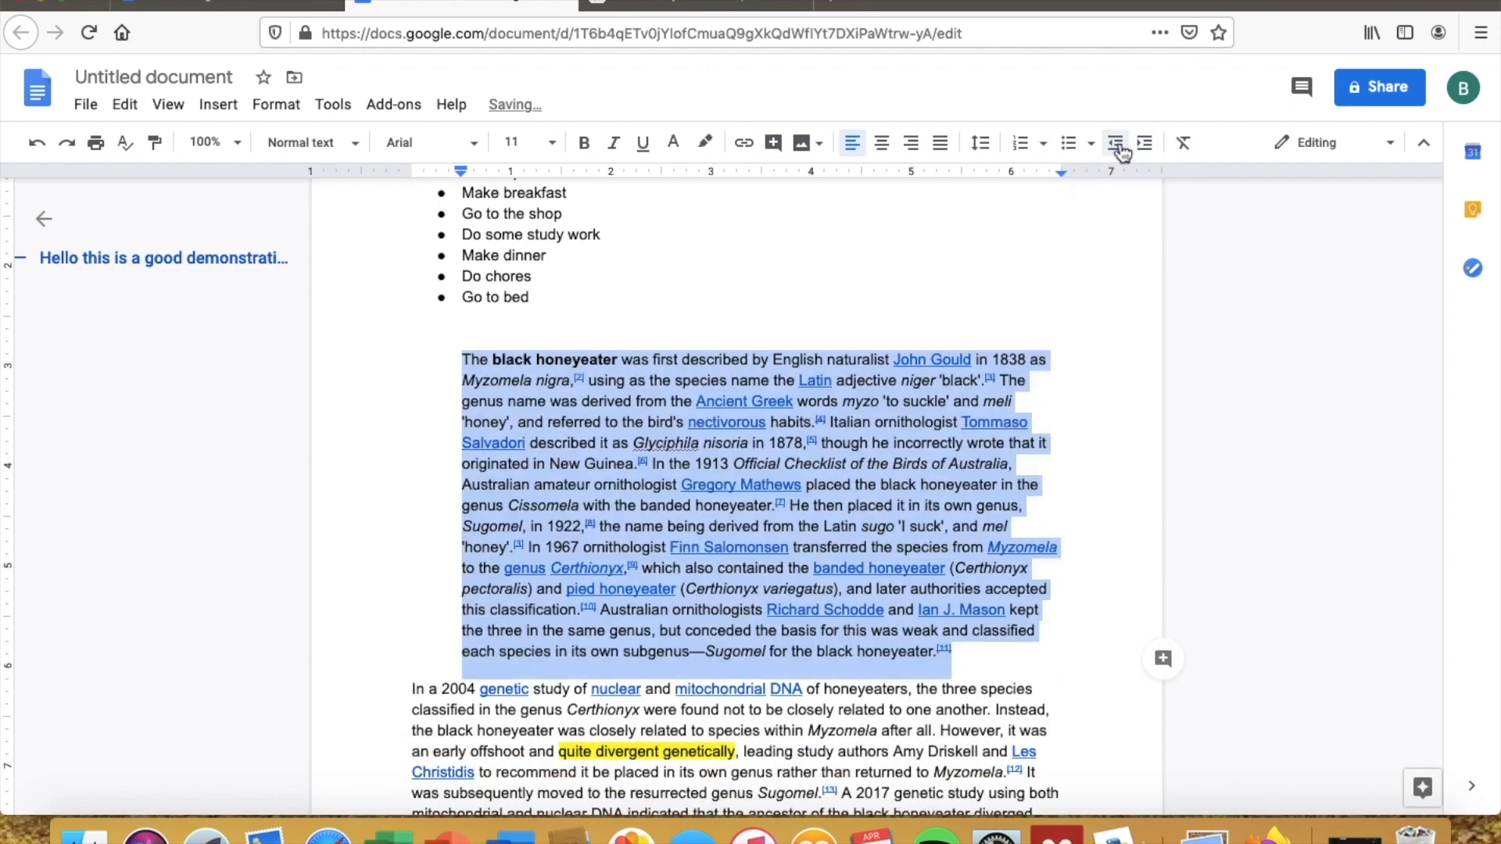
pyautogui.click(1118, 147)
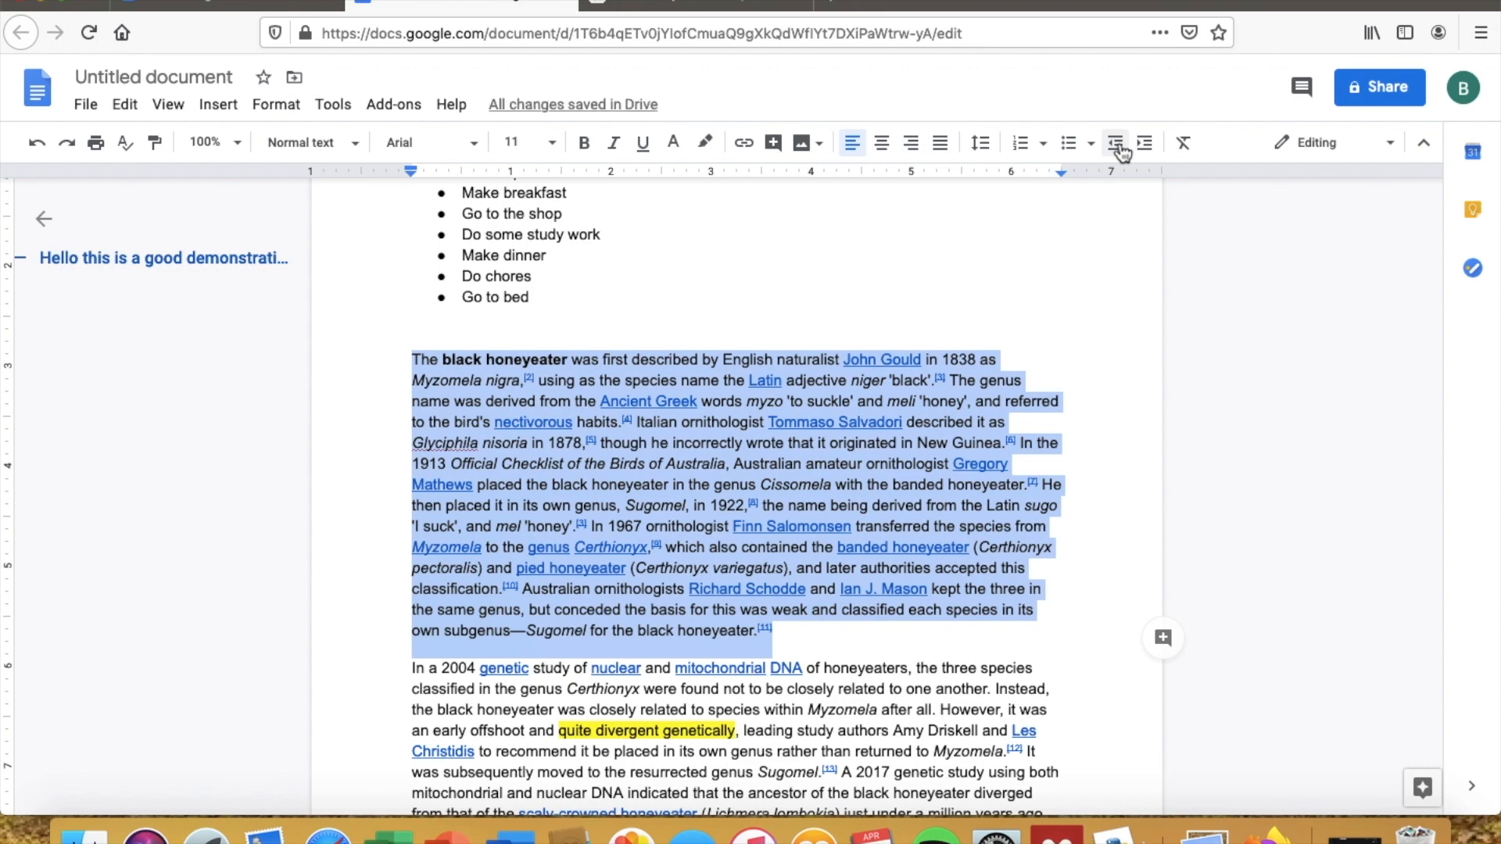
pyautogui.click(702, 292)
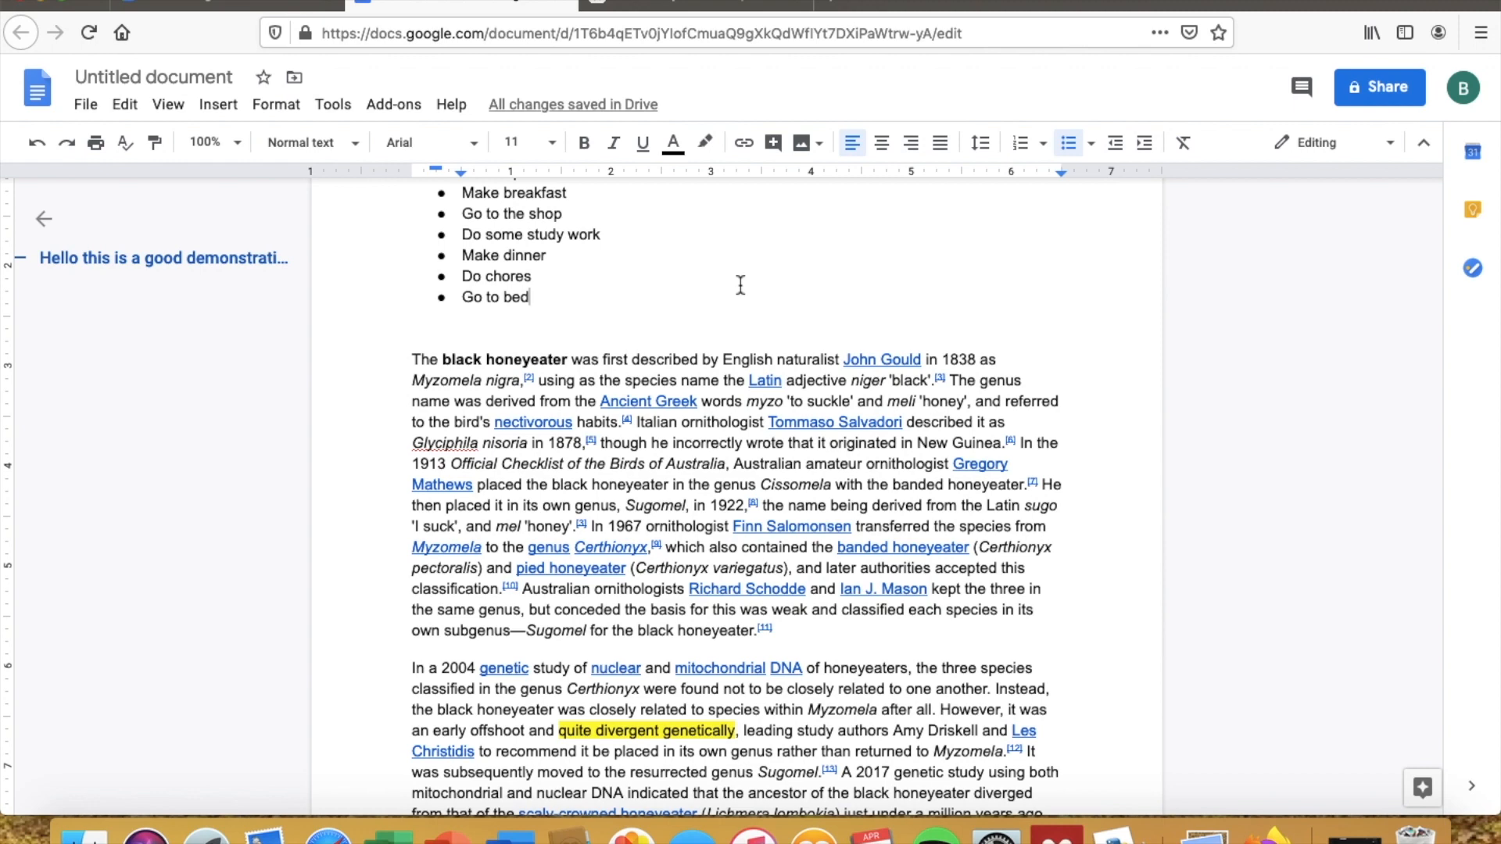
# Step: Copy the bulleted formatting of "Make breakfast" and "Go to the shop" onto the first Wikipedia paragraph with Paint format
pyautogui.scroll(3, 740, 286)
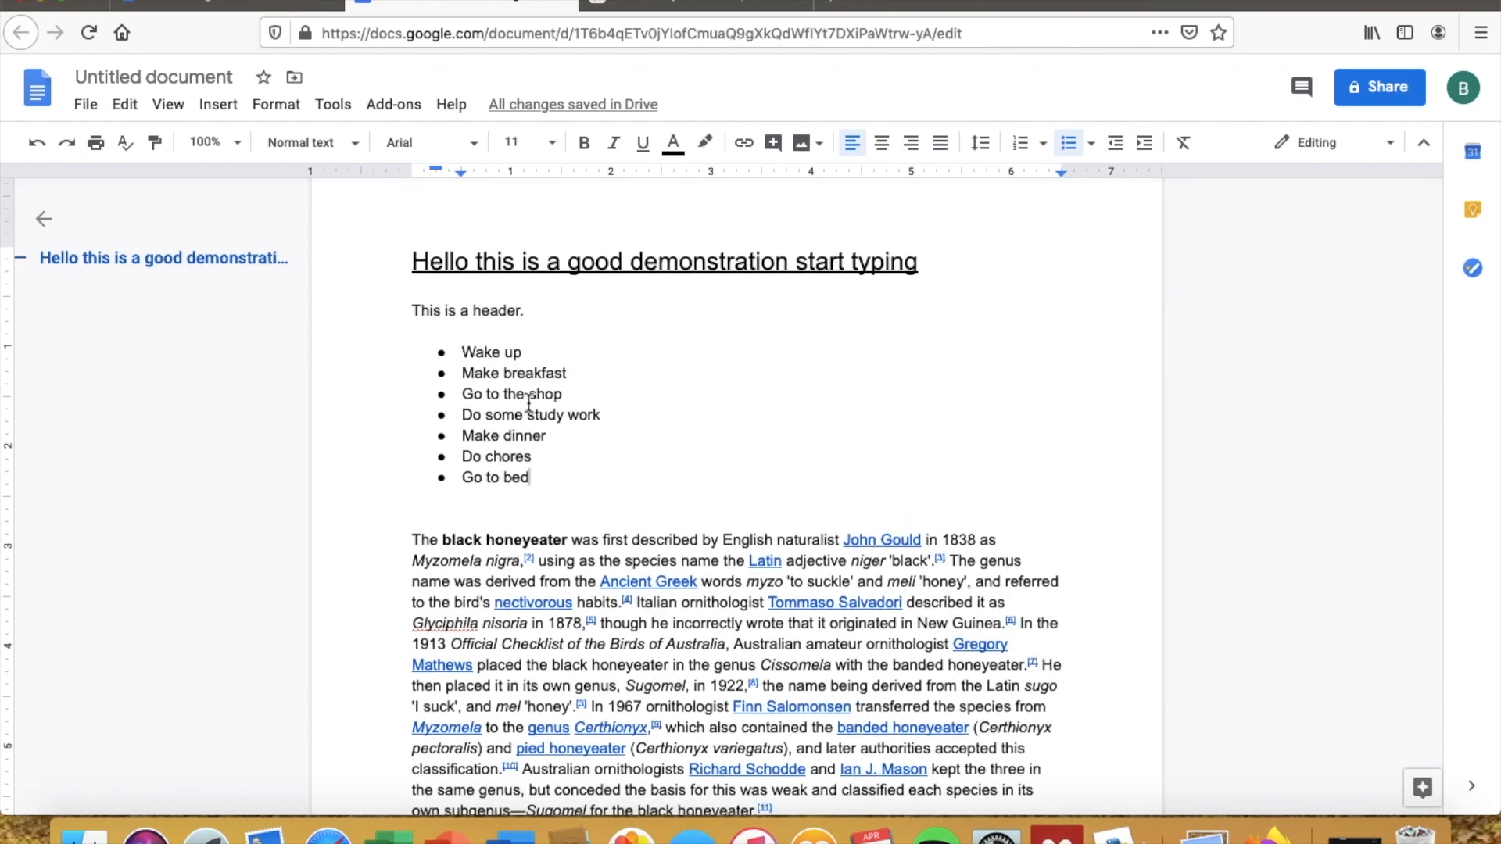
pyautogui.scroll(-1, 579, 393)
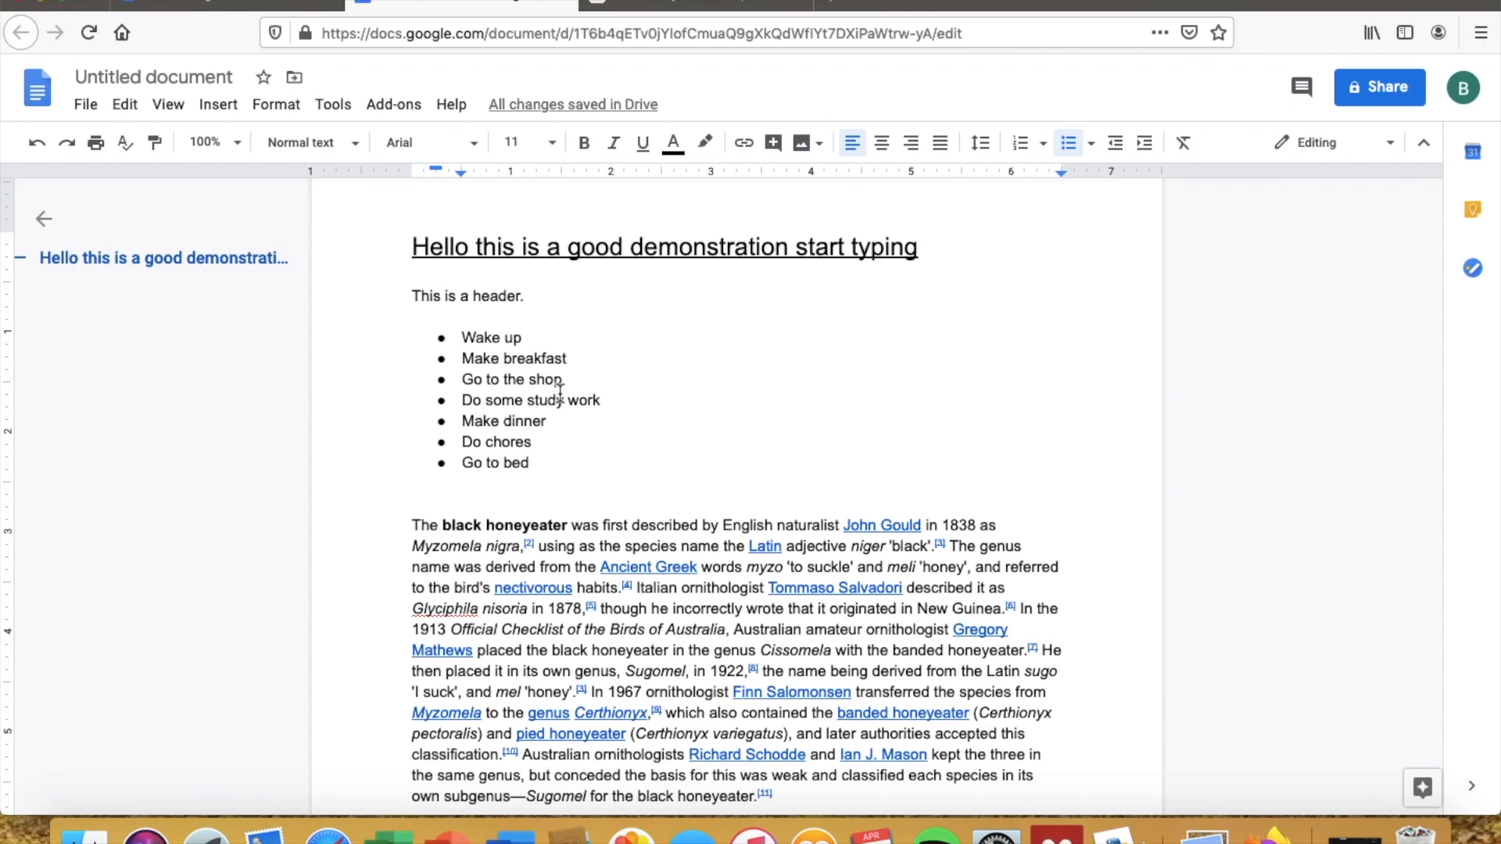
pyautogui.scroll(-2, 589, 439)
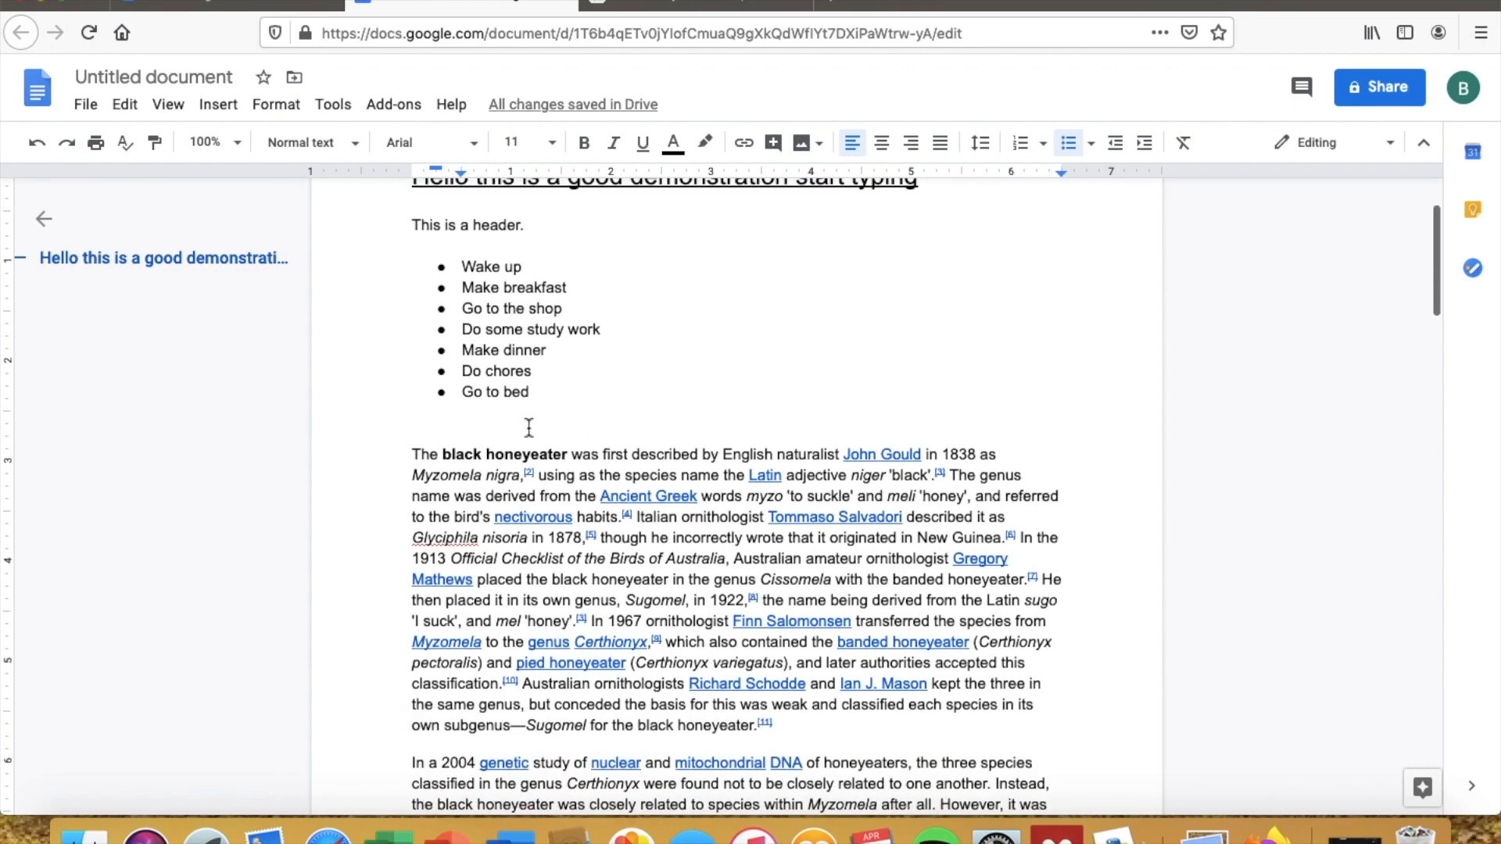
pyautogui.scroll(1, 529, 427)
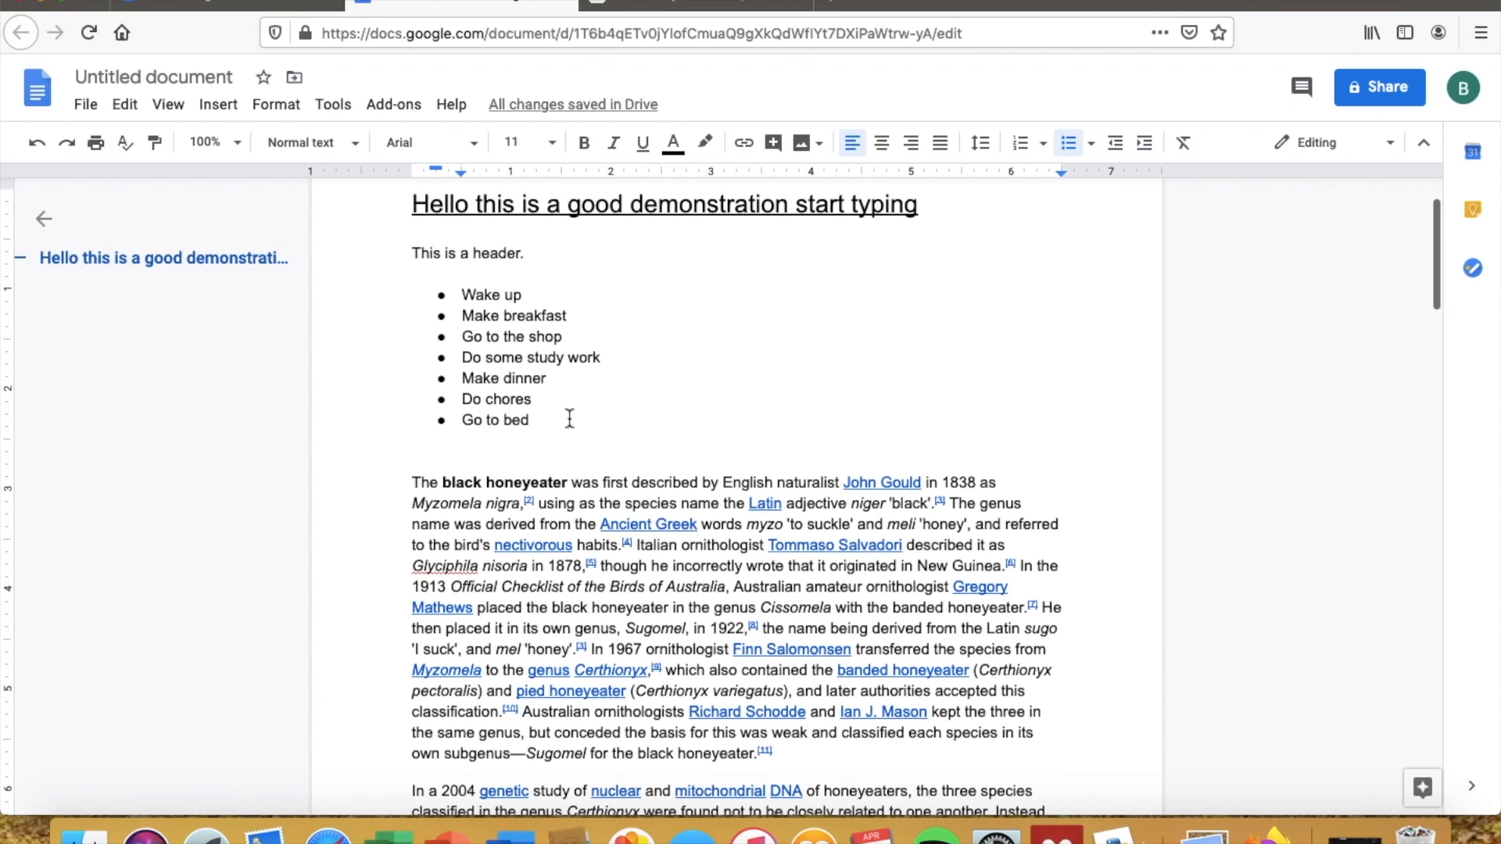
pyautogui.moveTo(480, 317); pyautogui.dragTo(458, 297)
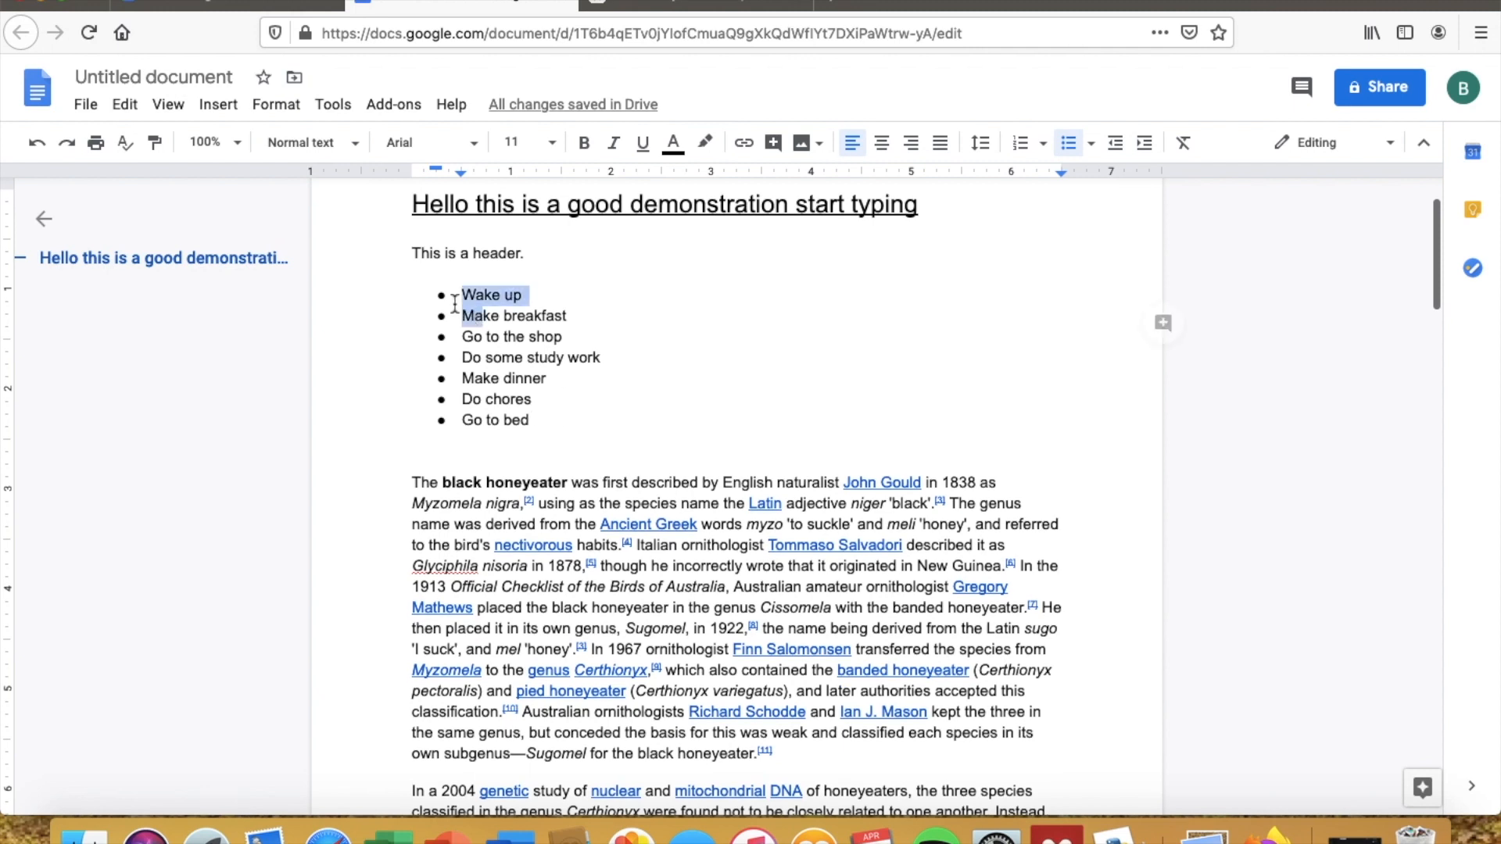
pyautogui.doubleClick(503, 358)
pyautogui.click(503, 337)
pyautogui.click(484, 316)
pyautogui.click(496, 355)
pyautogui.moveTo(566, 339); pyautogui.dragTo(450, 311)
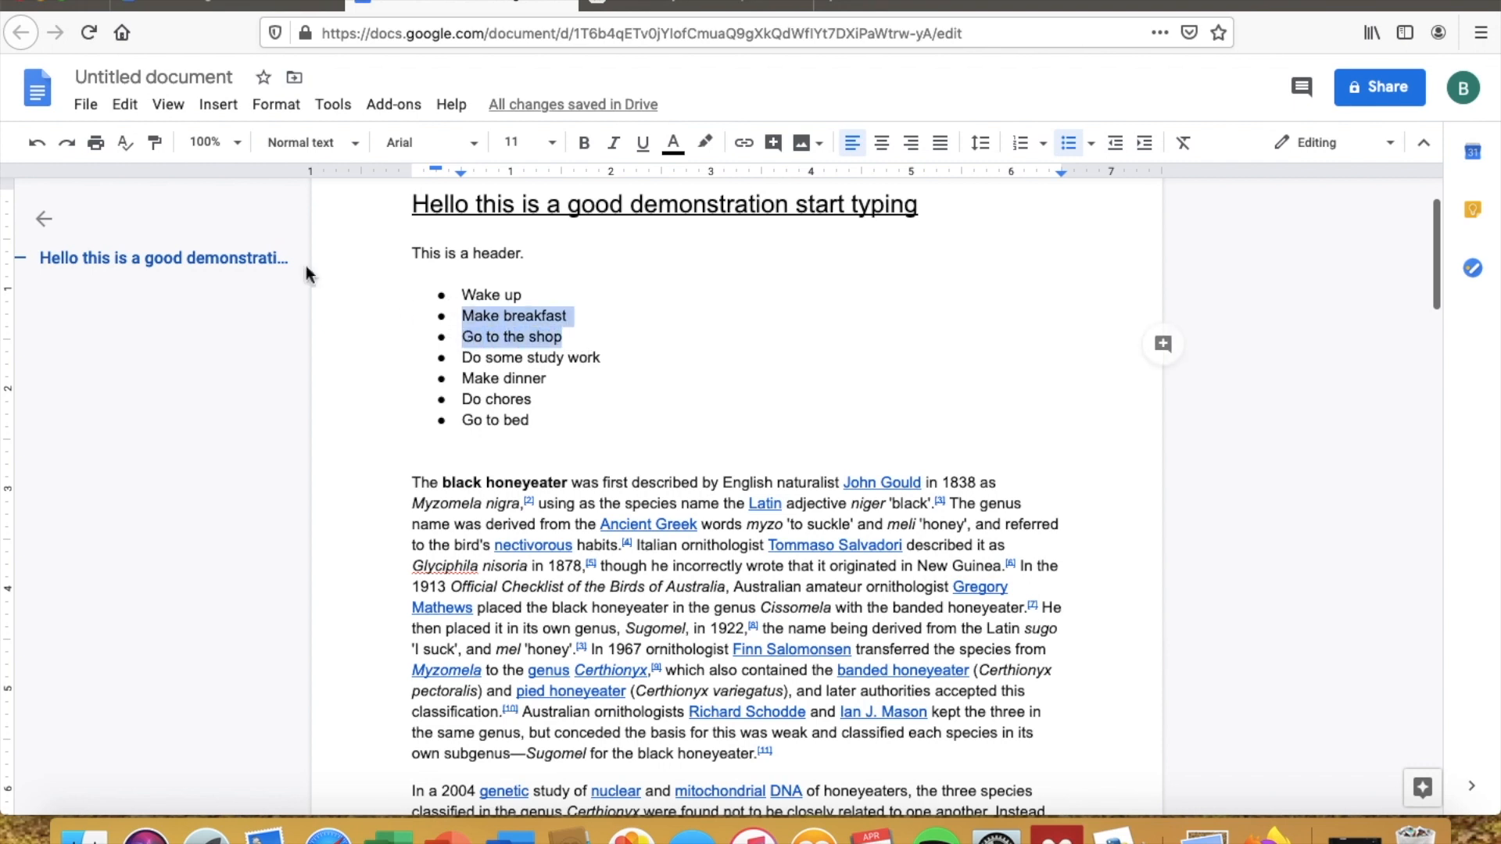
pyautogui.click(156, 144)
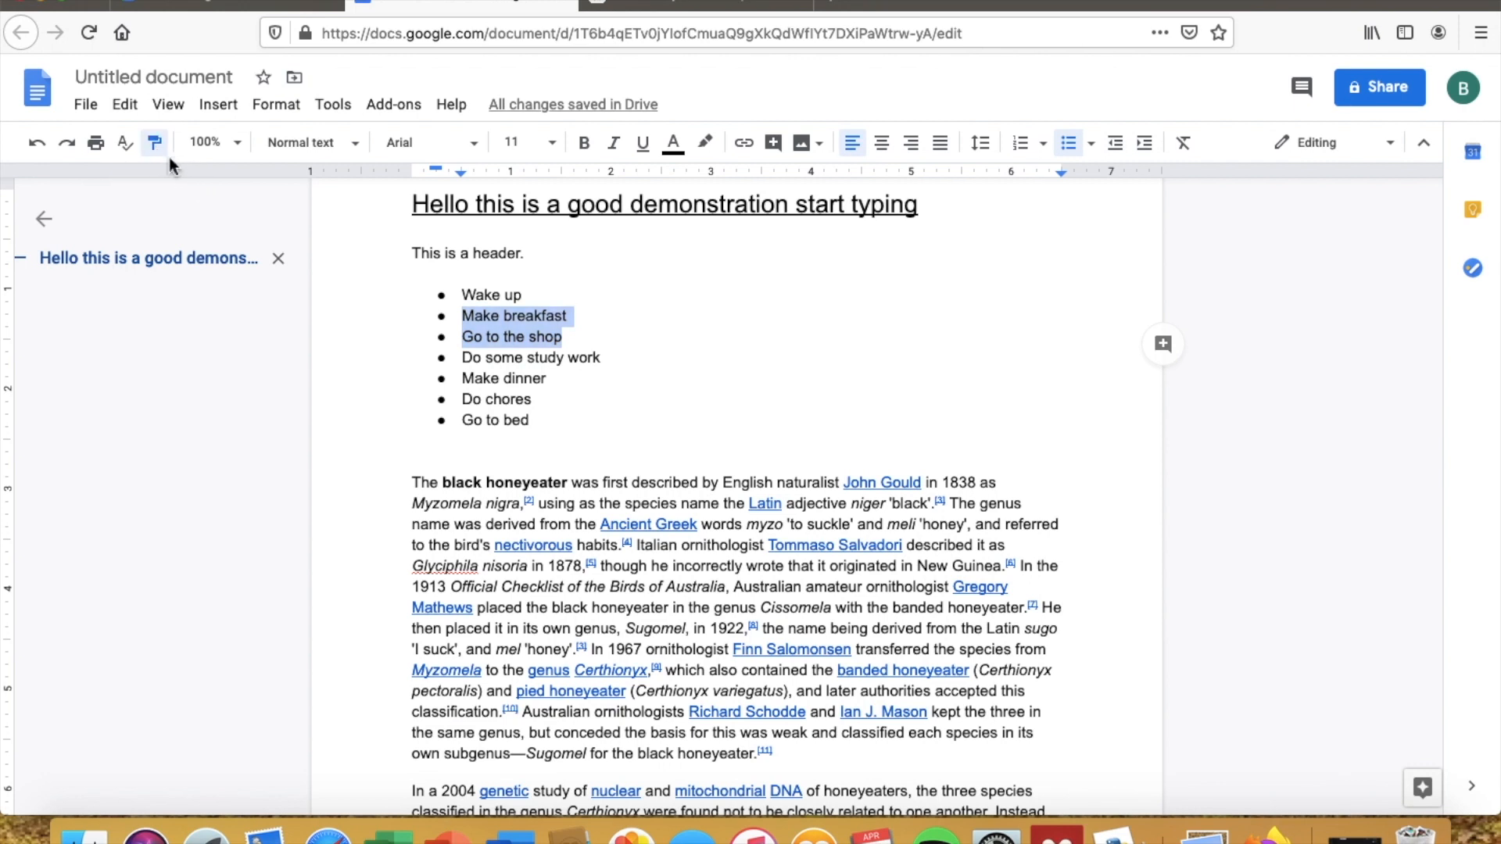
pyautogui.moveTo(415, 485); pyautogui.dragTo(828, 758)
pyautogui.scroll(-2, 748, 596)
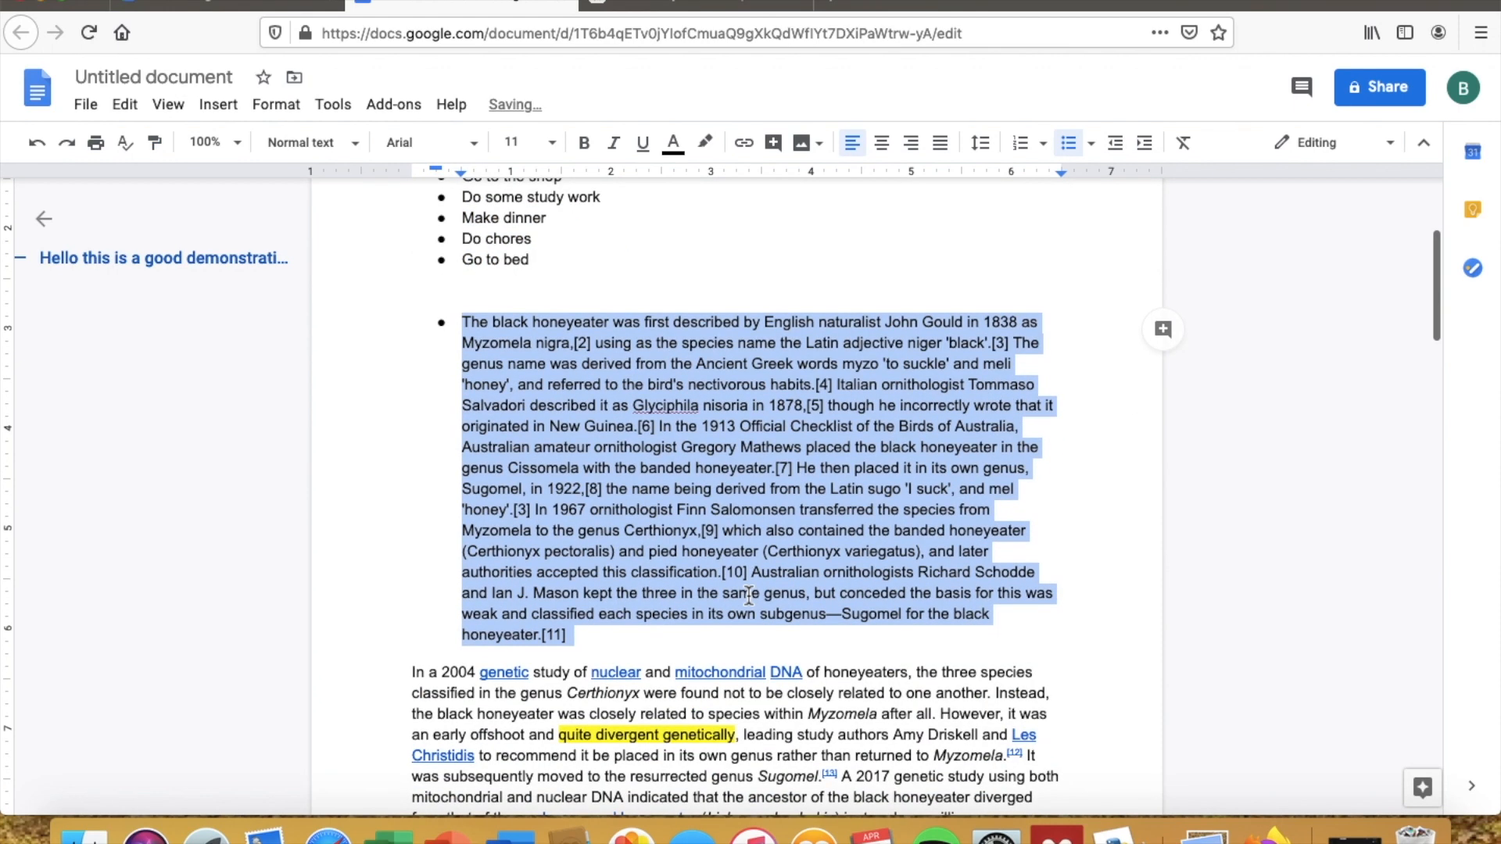
pyautogui.scroll(-1, 748, 597)
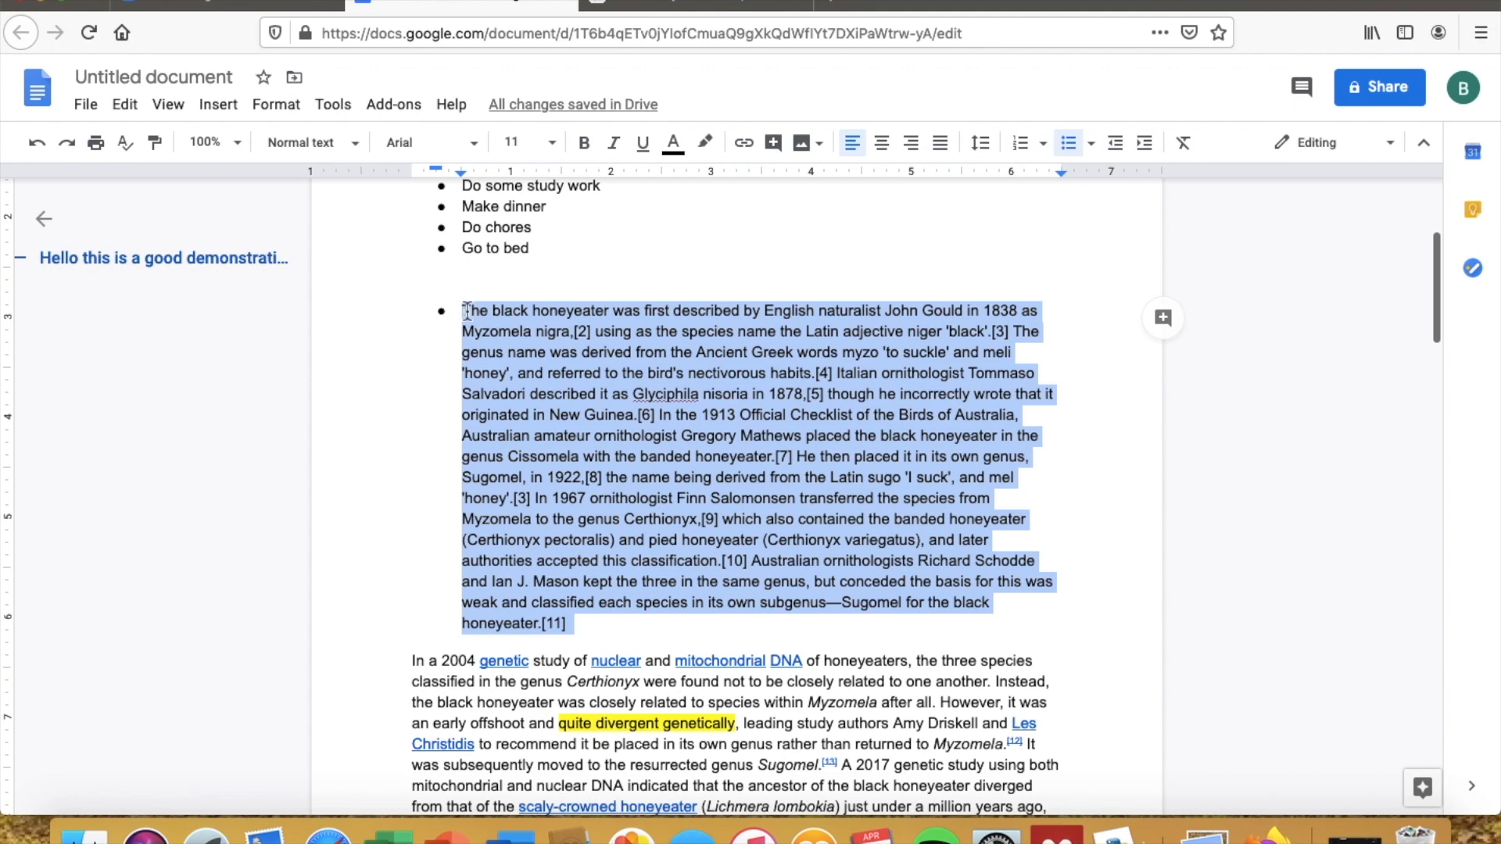
pyautogui.scroll(3, 466, 310)
pyautogui.click(565, 486)
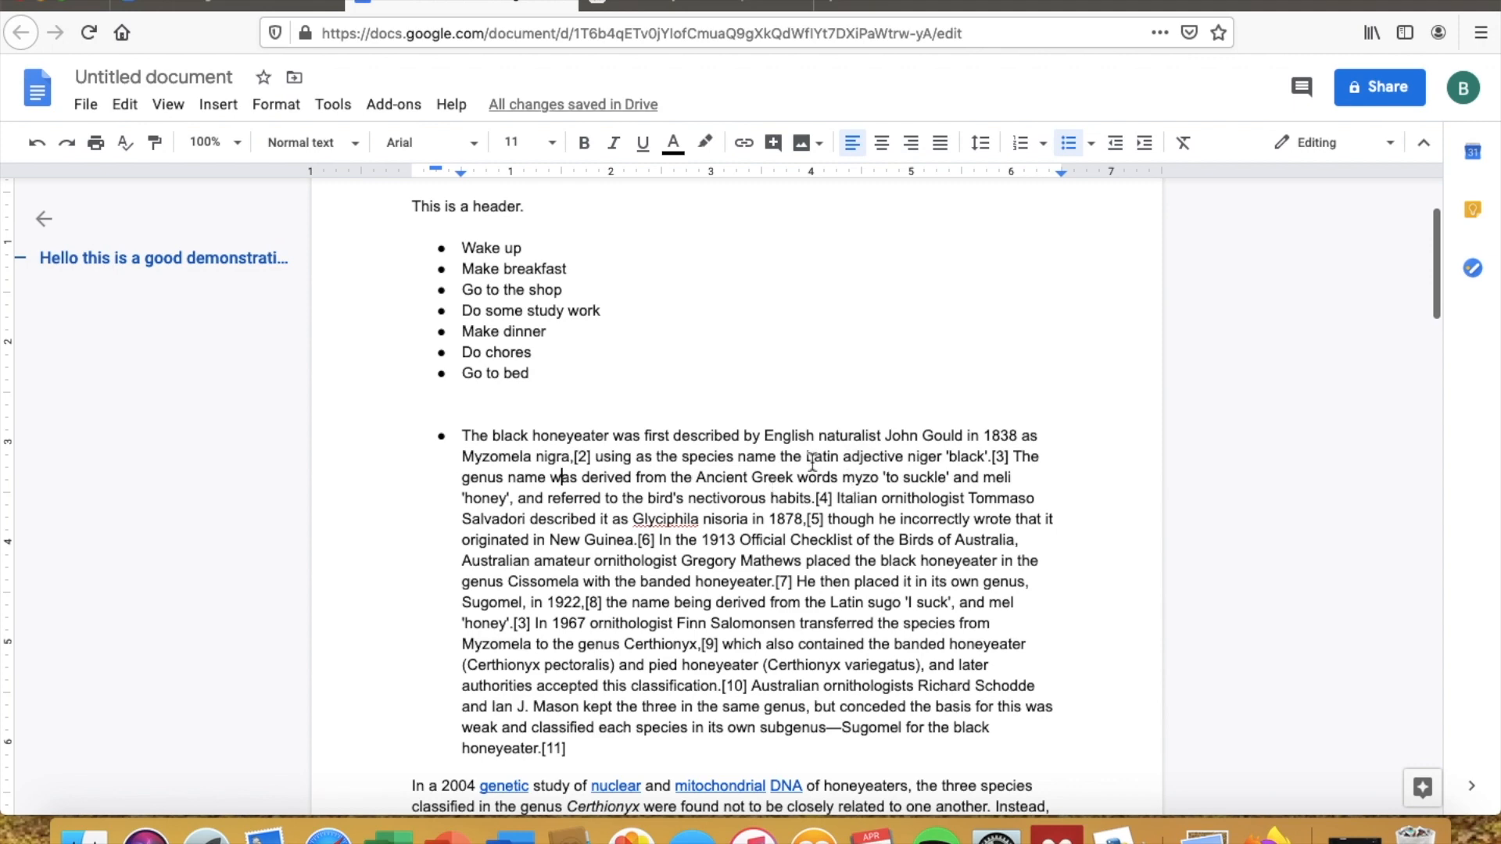
# Step: Paint the yellow highlight of "quite divergent genetically" onto the first Wikipedia paragraph from "Myzomela nigra" through "which also containe"
pyautogui.scroll(-5, 756, 575)
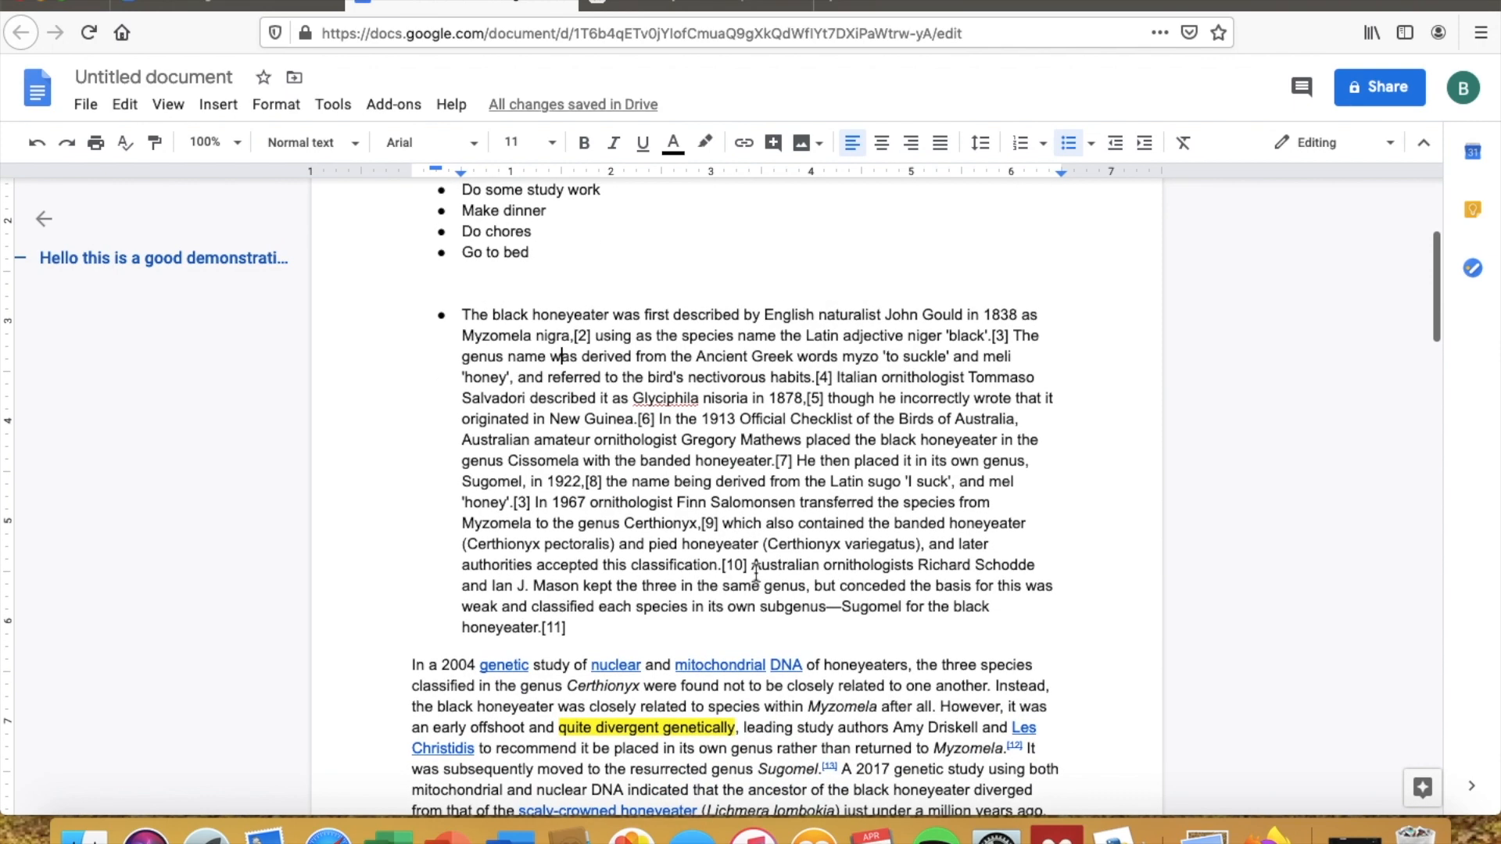
pyautogui.scroll(-3, 716, 448)
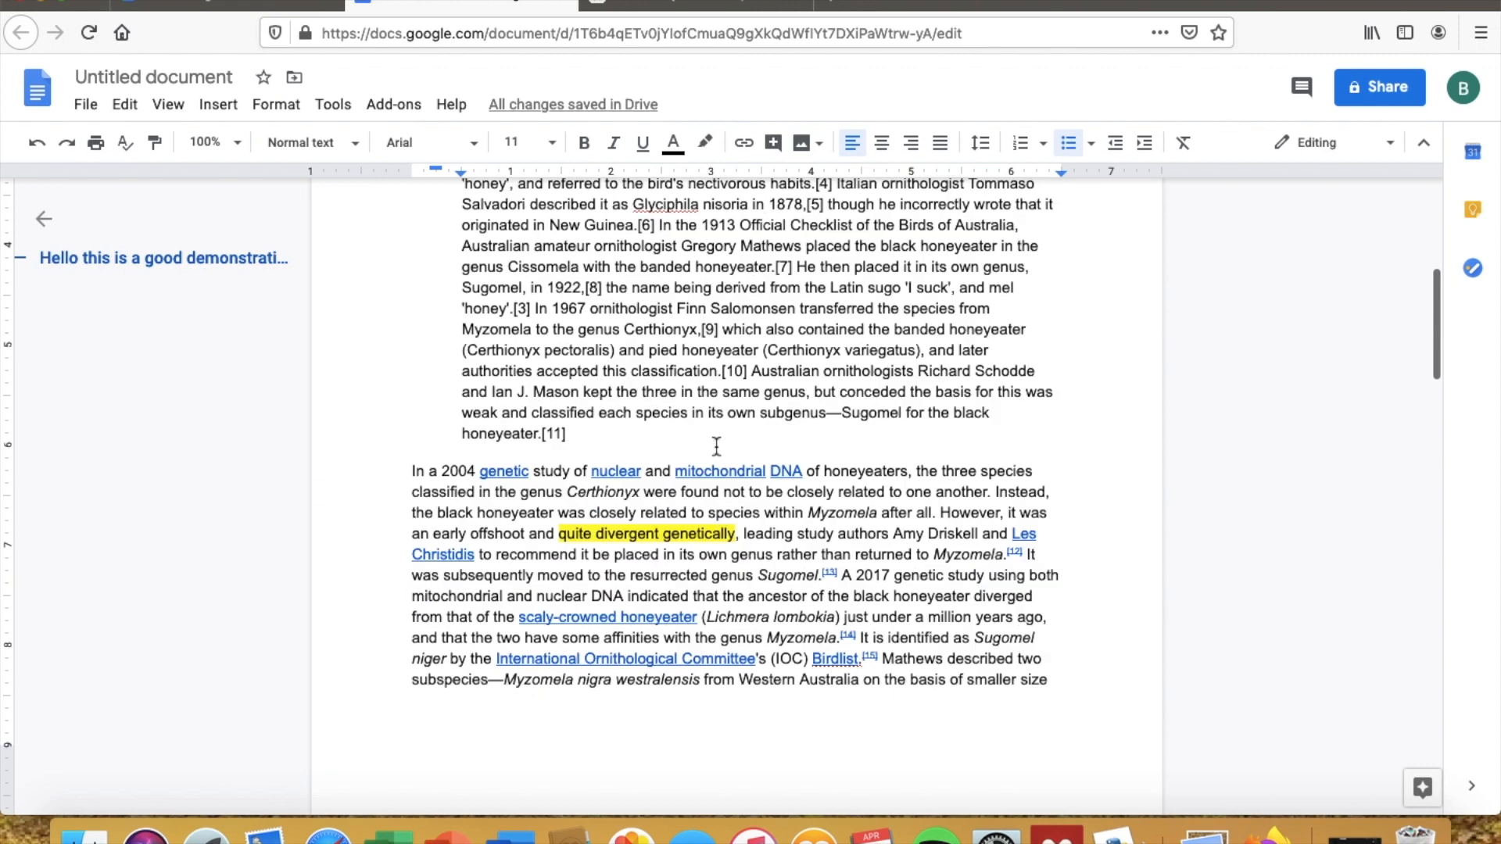
pyautogui.scroll(1, 716, 448)
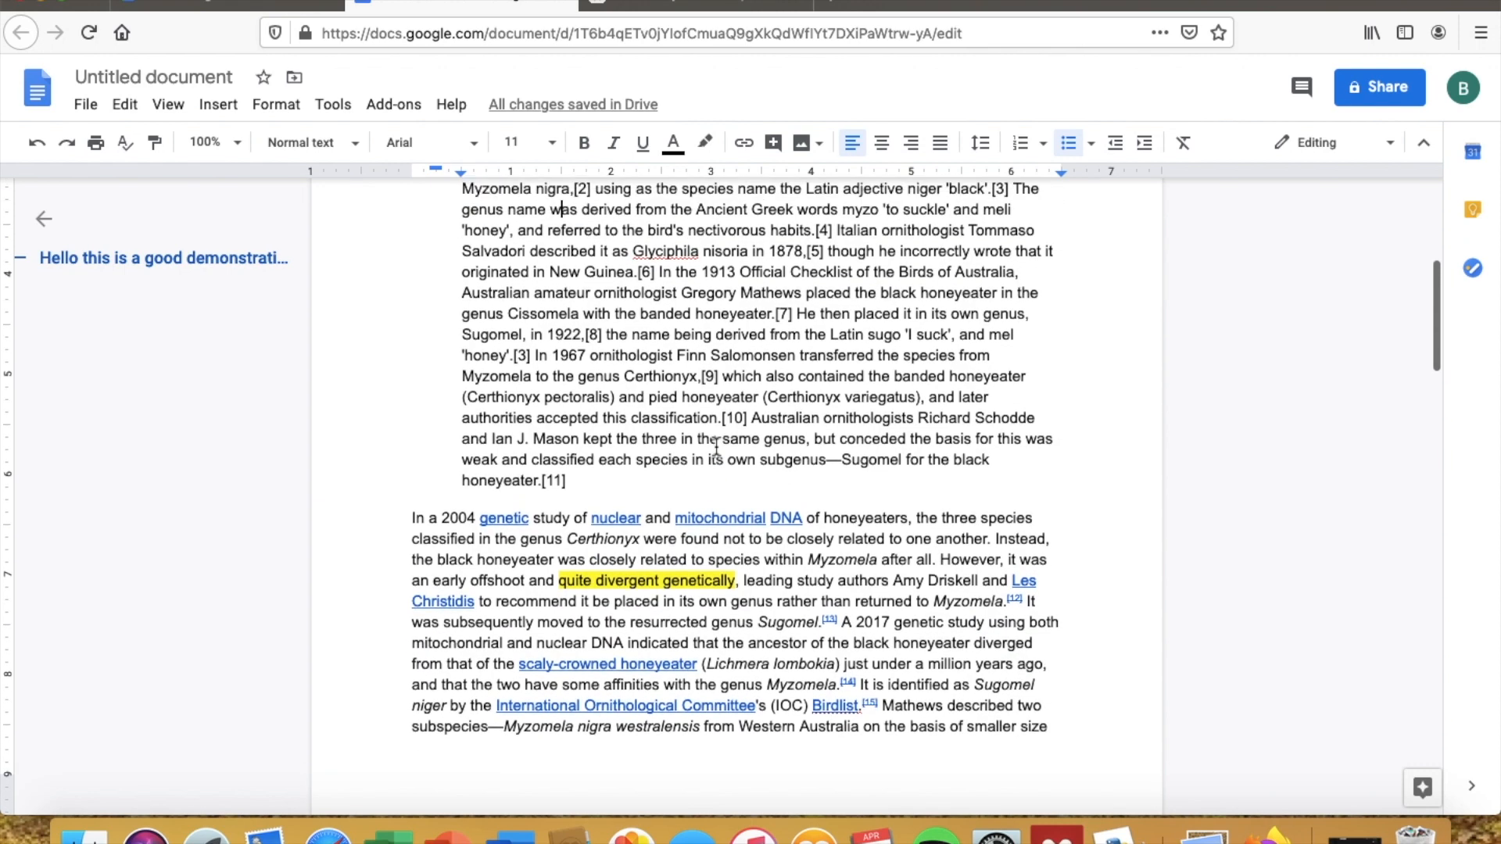
pyautogui.moveTo(566, 585); pyautogui.dragTo(690, 586)
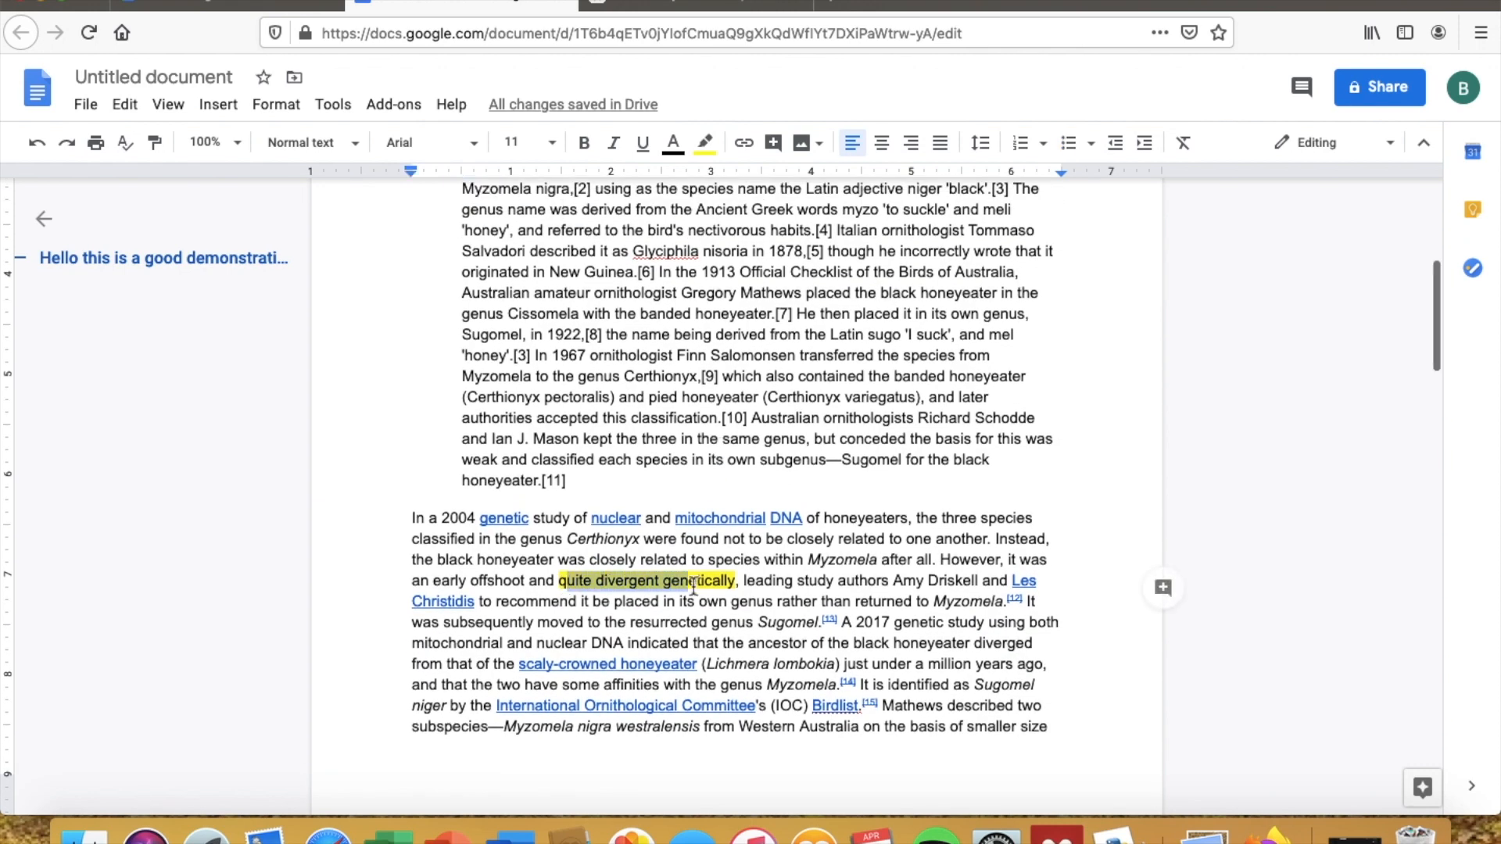
pyautogui.moveTo(560, 583); pyautogui.dragTo(739, 586)
pyautogui.click(154, 142)
pyautogui.scroll(3, 426, 359)
pyautogui.moveTo(462, 348)
pyautogui.mouseDown()
pyautogui.moveTo(848, 552)
pyautogui.moveTo(857, 537)
pyautogui.mouseUp()
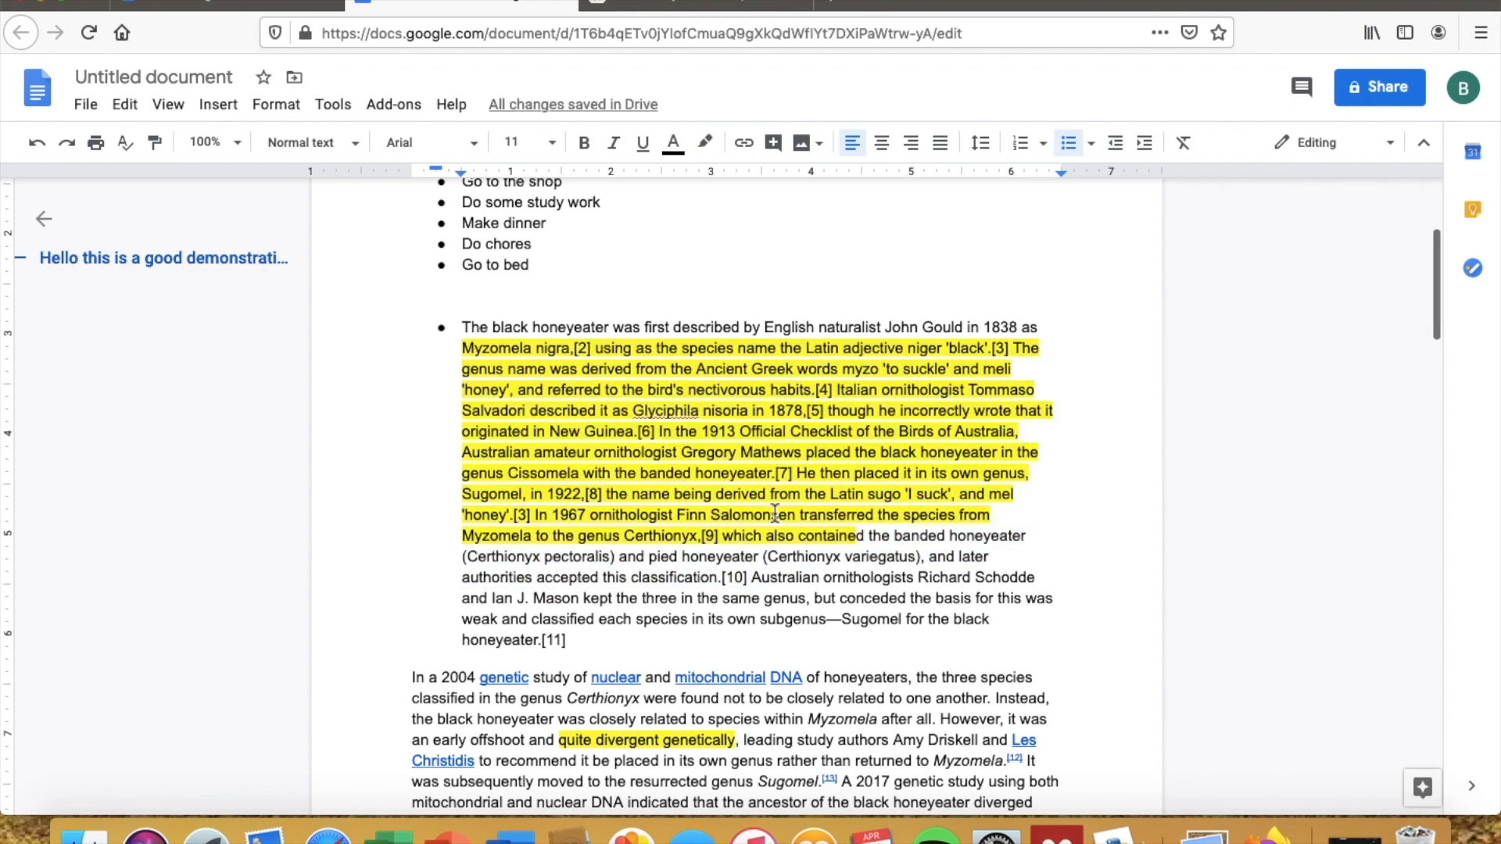
# Step: Delete all text between the underlined title and the words "and darker plumage" at the start of page two
pyautogui.scroll(-2, 814, 497)
pyautogui.scroll(-2, 813, 497)
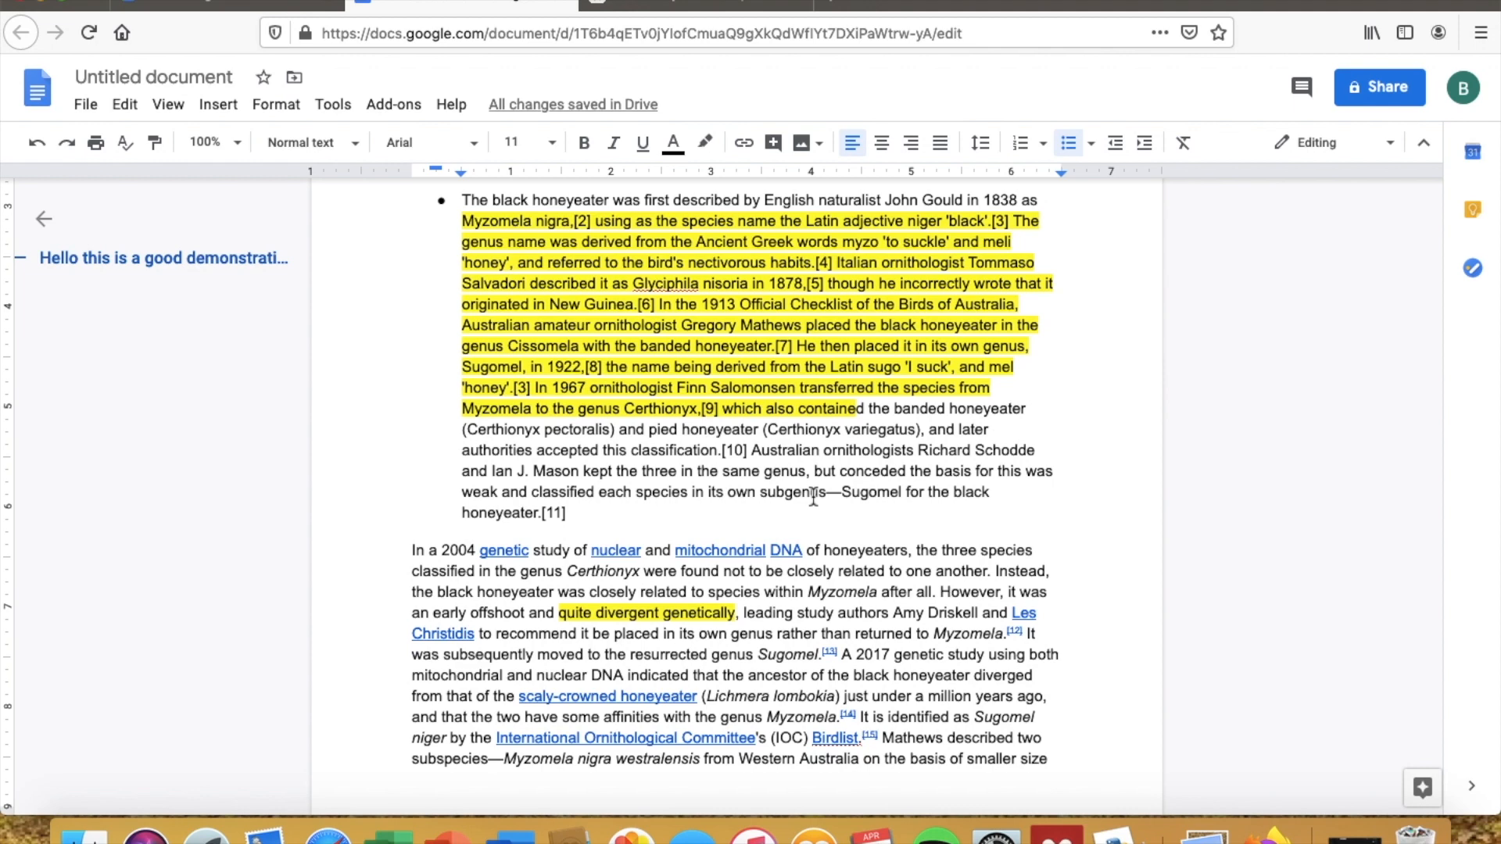
pyautogui.scroll(-20, 813, 496)
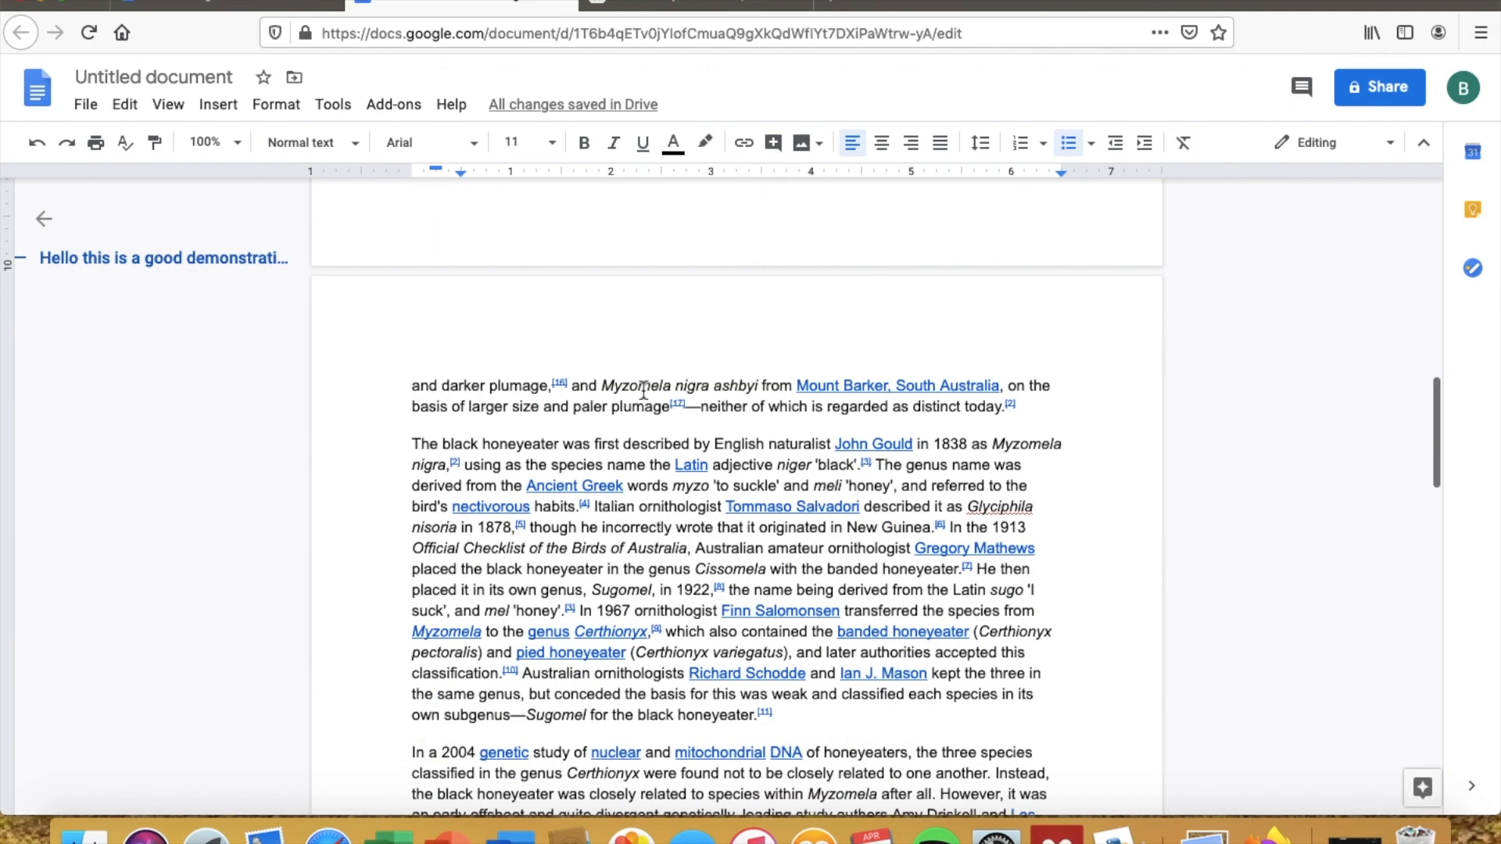
pyautogui.moveTo(622, 390)
pyautogui.mouseDown()
pyautogui.moveTo(657, 393)
pyautogui.moveTo(643, 390)
pyautogui.mouseUp()
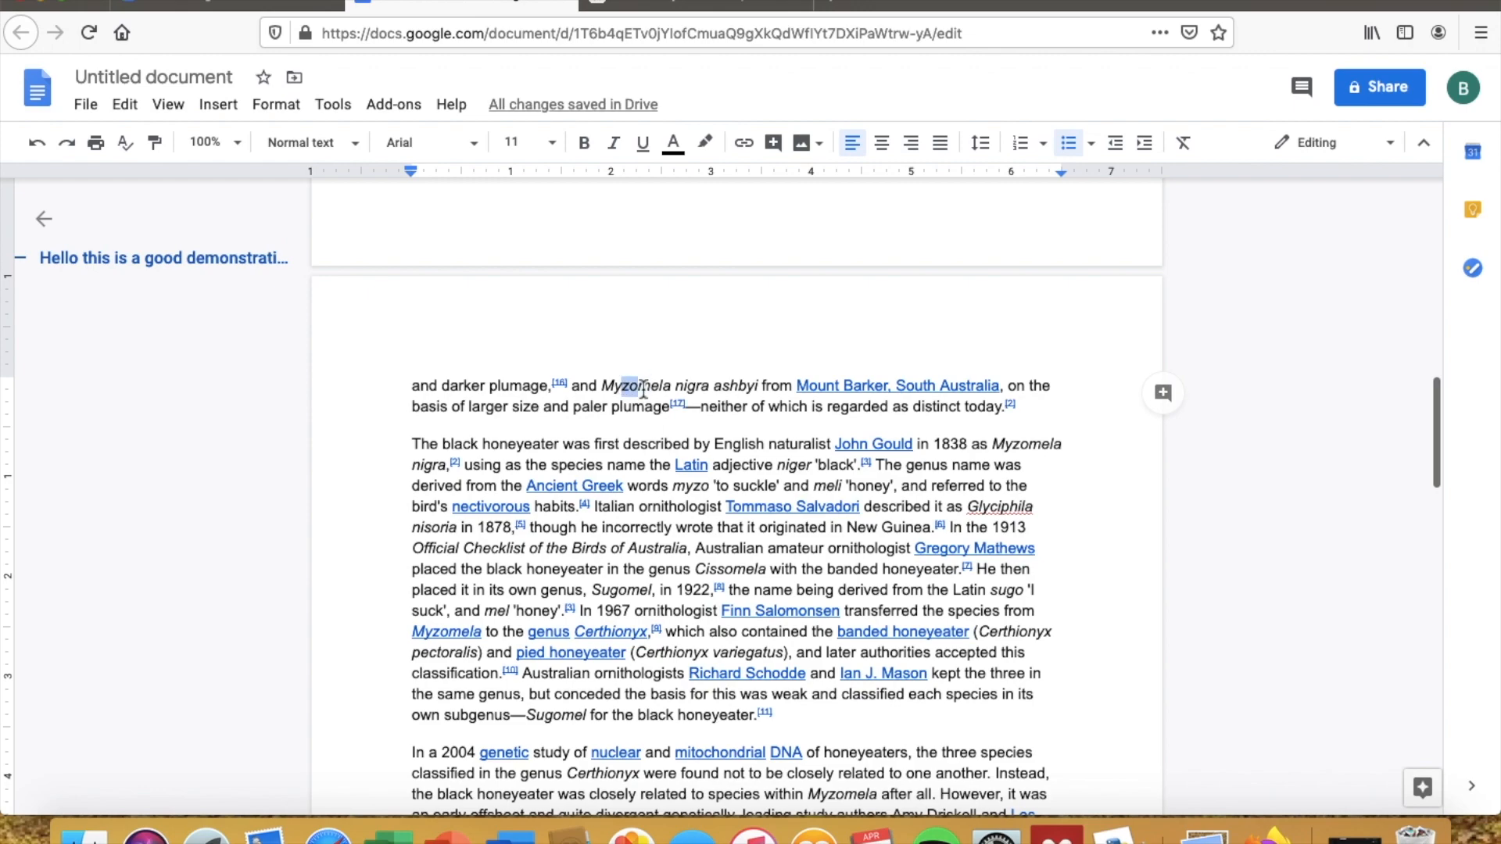
pyautogui.click(681, 491)
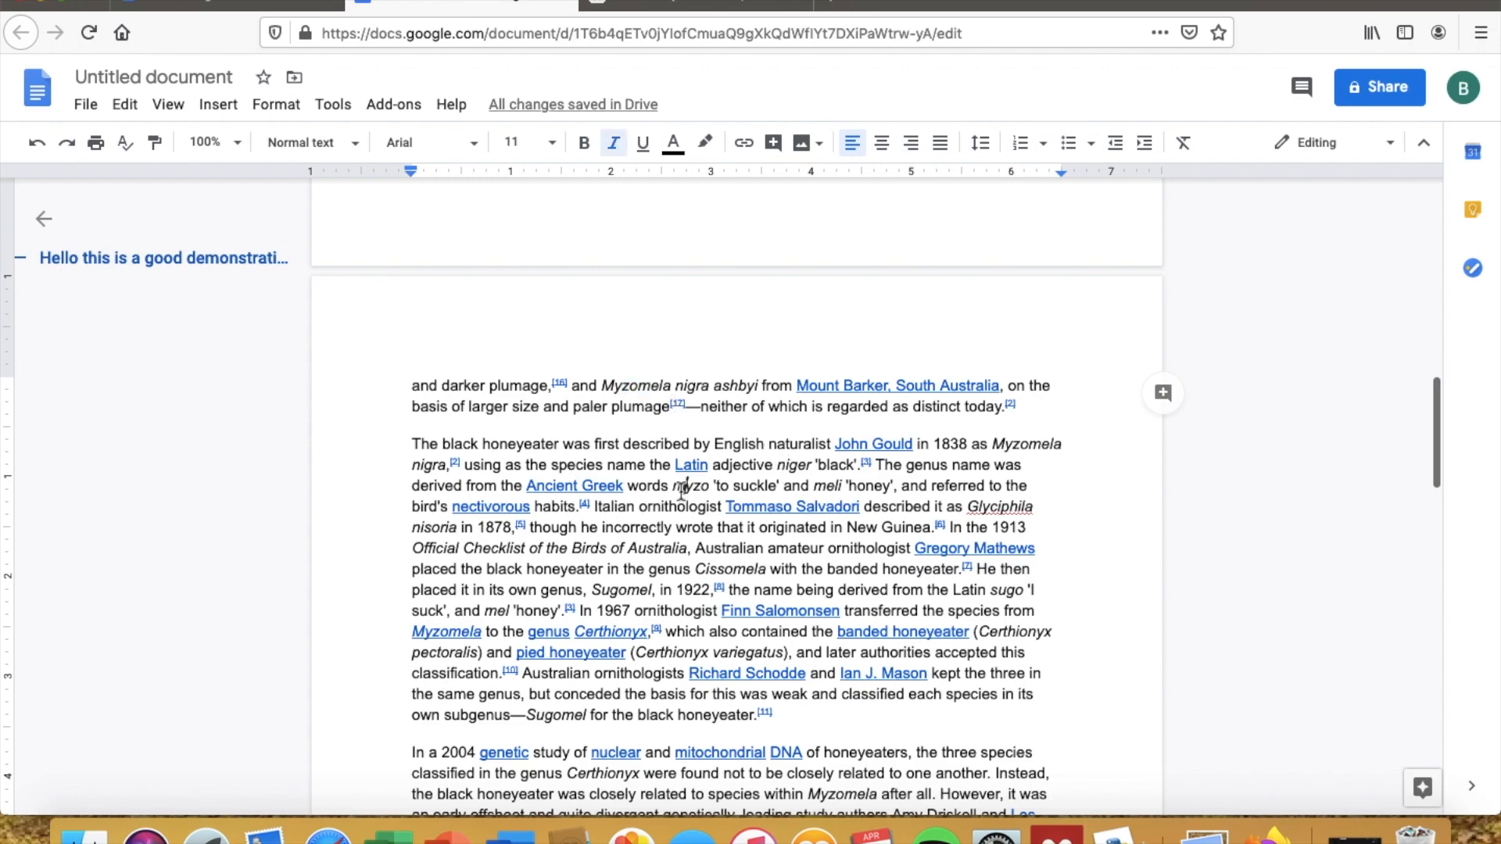
pyautogui.scroll(-5, 681, 491)
pyautogui.scroll(-9, 697, 491)
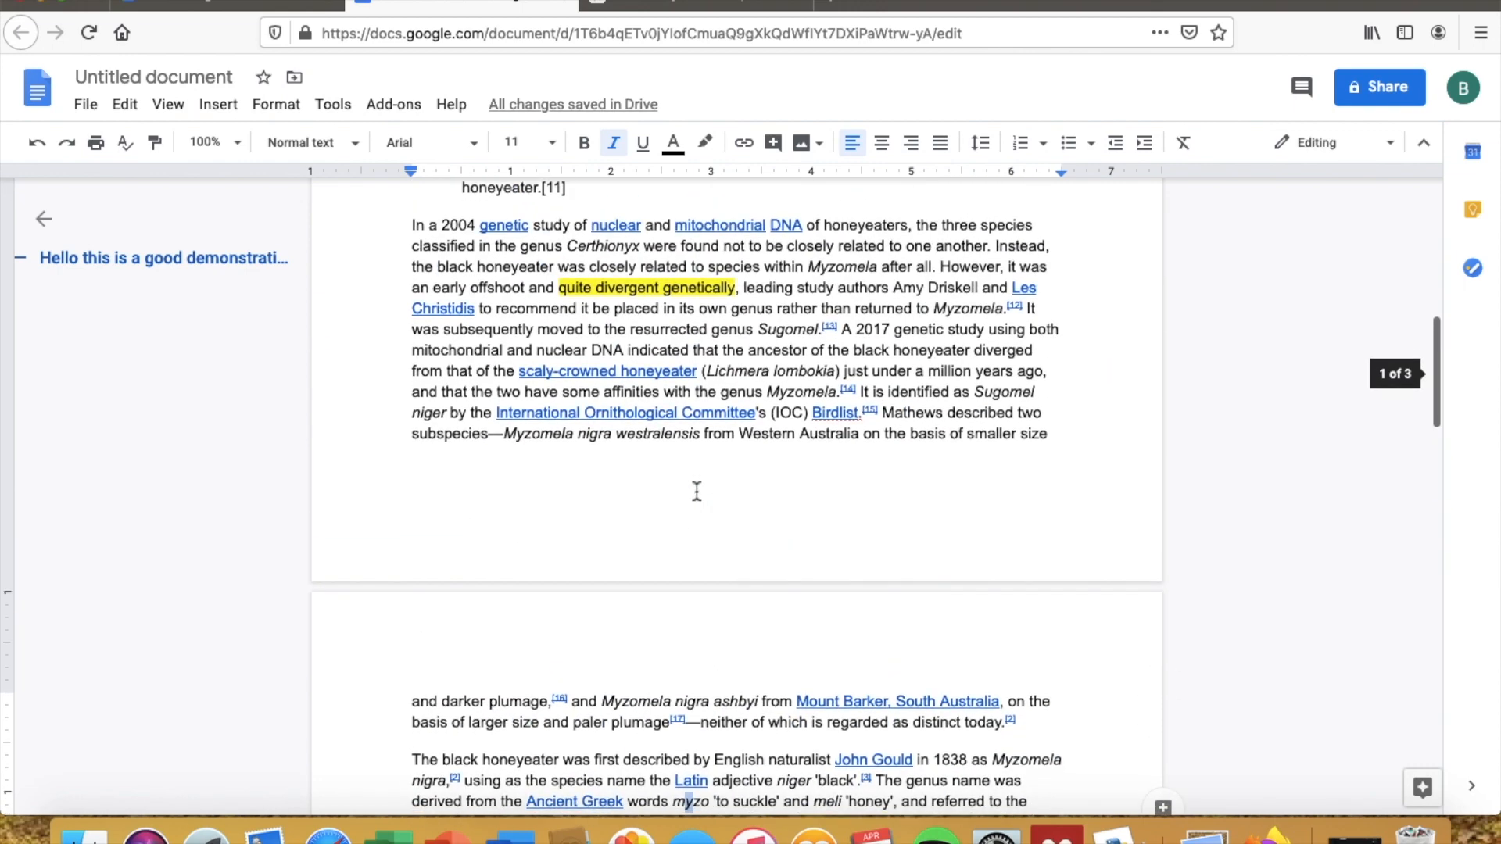
pyautogui.scroll(6, 697, 491)
pyautogui.scroll(-6, 745, 505)
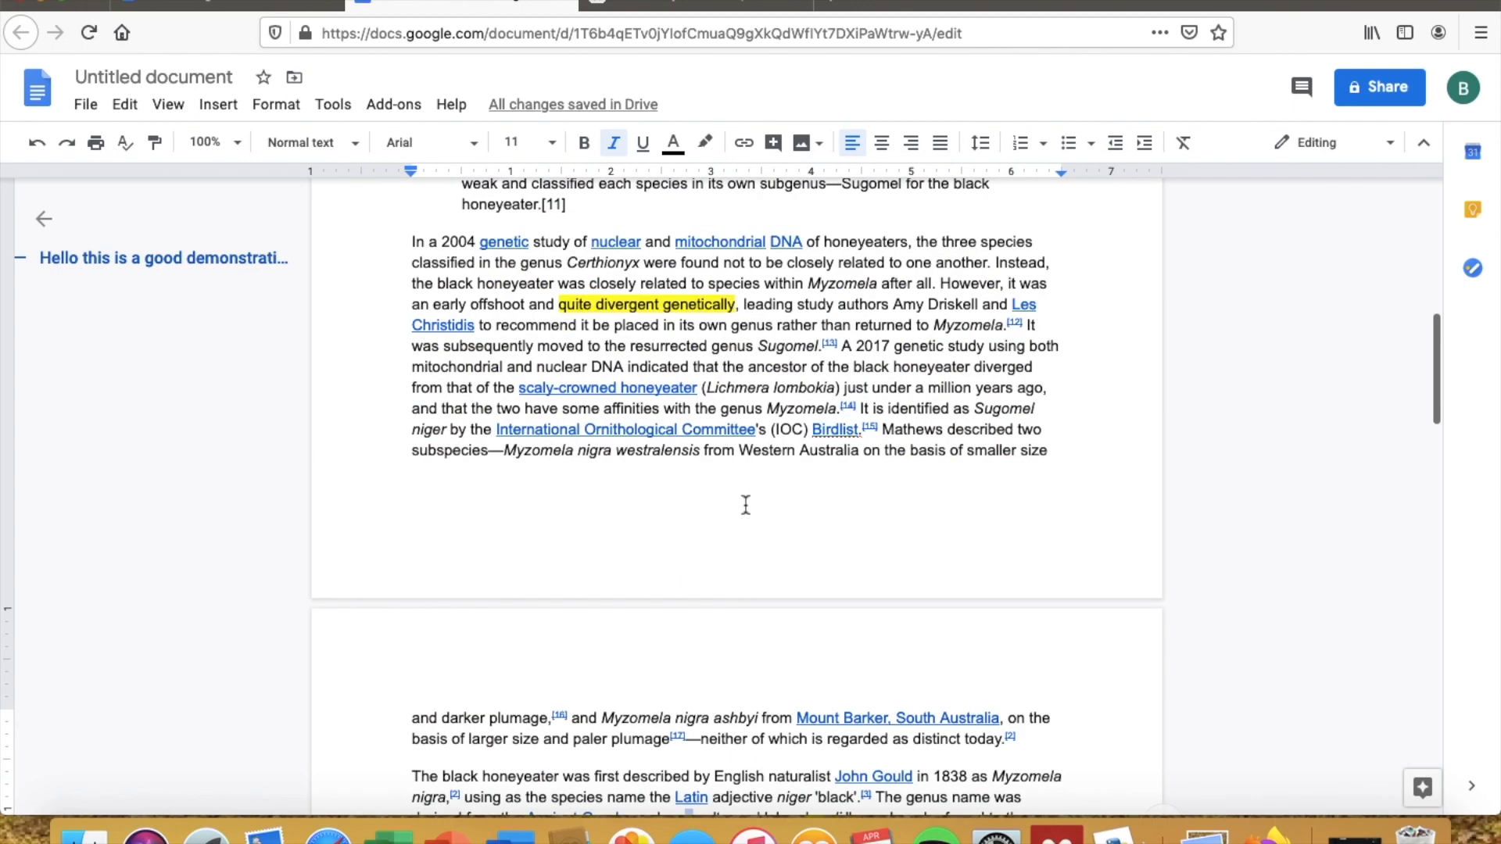
pyautogui.moveTo(1053, 454); pyautogui.dragTo(395, 310)
pyautogui.press('super+v')
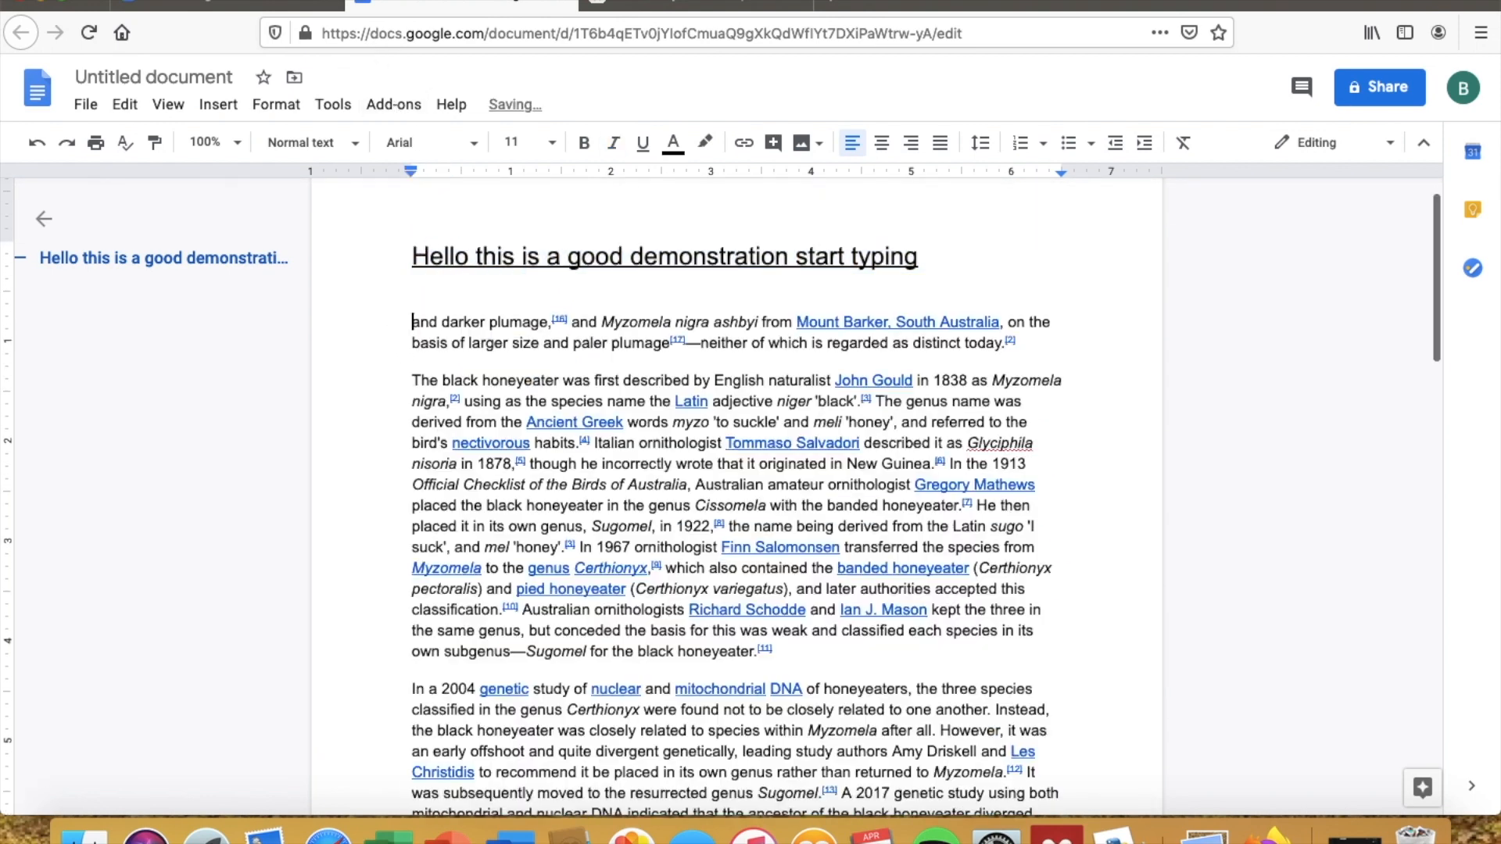
# Step: Set the word "darker" in the first line below the title to font size 14 and enlarge it to 18
pyautogui.scroll(-1, 430, 315)
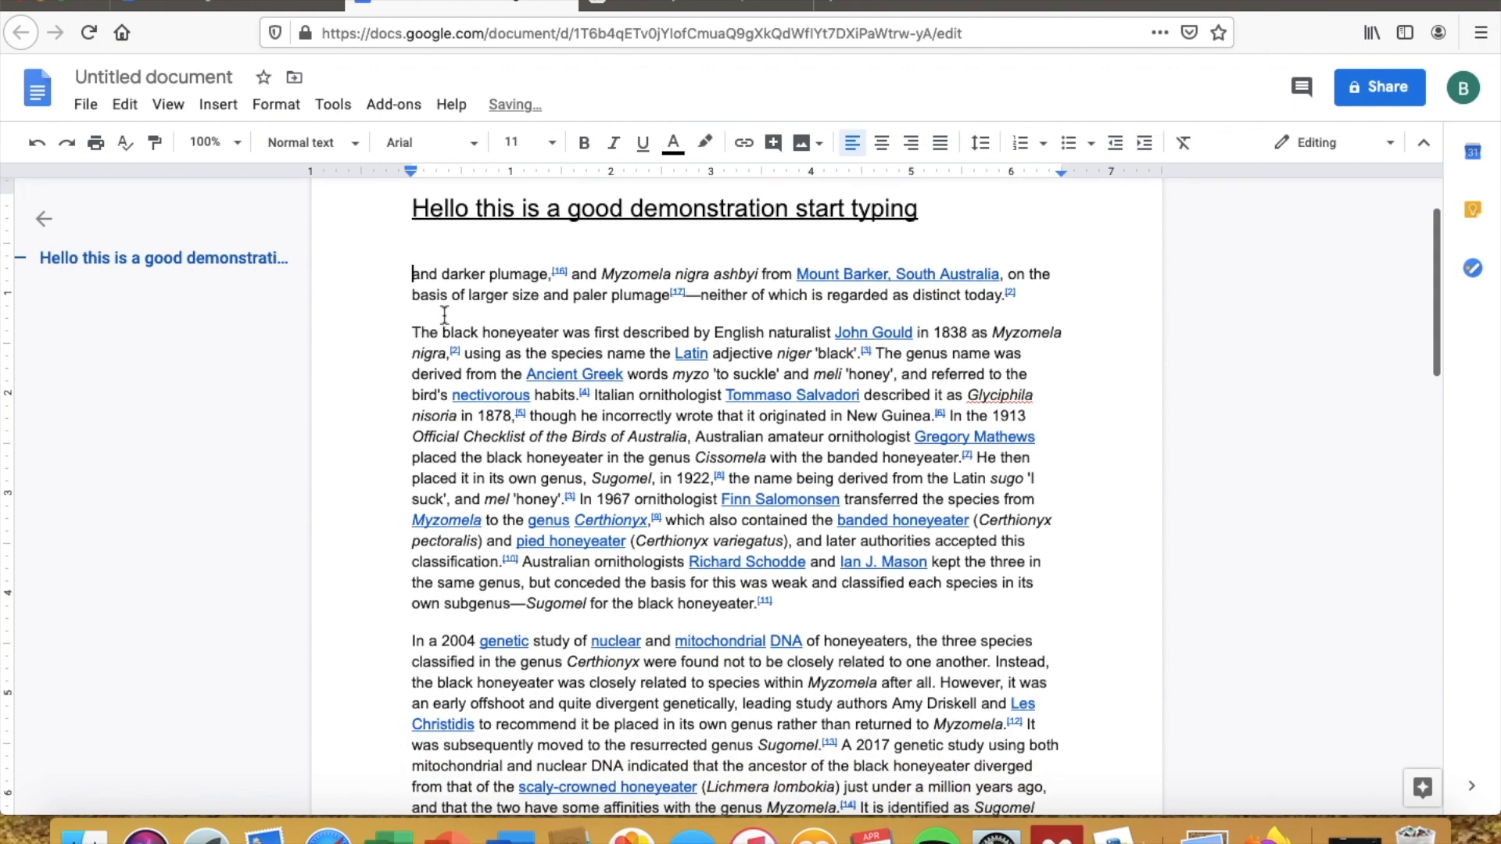
pyautogui.moveTo(446, 276); pyautogui.dragTo(492, 277)
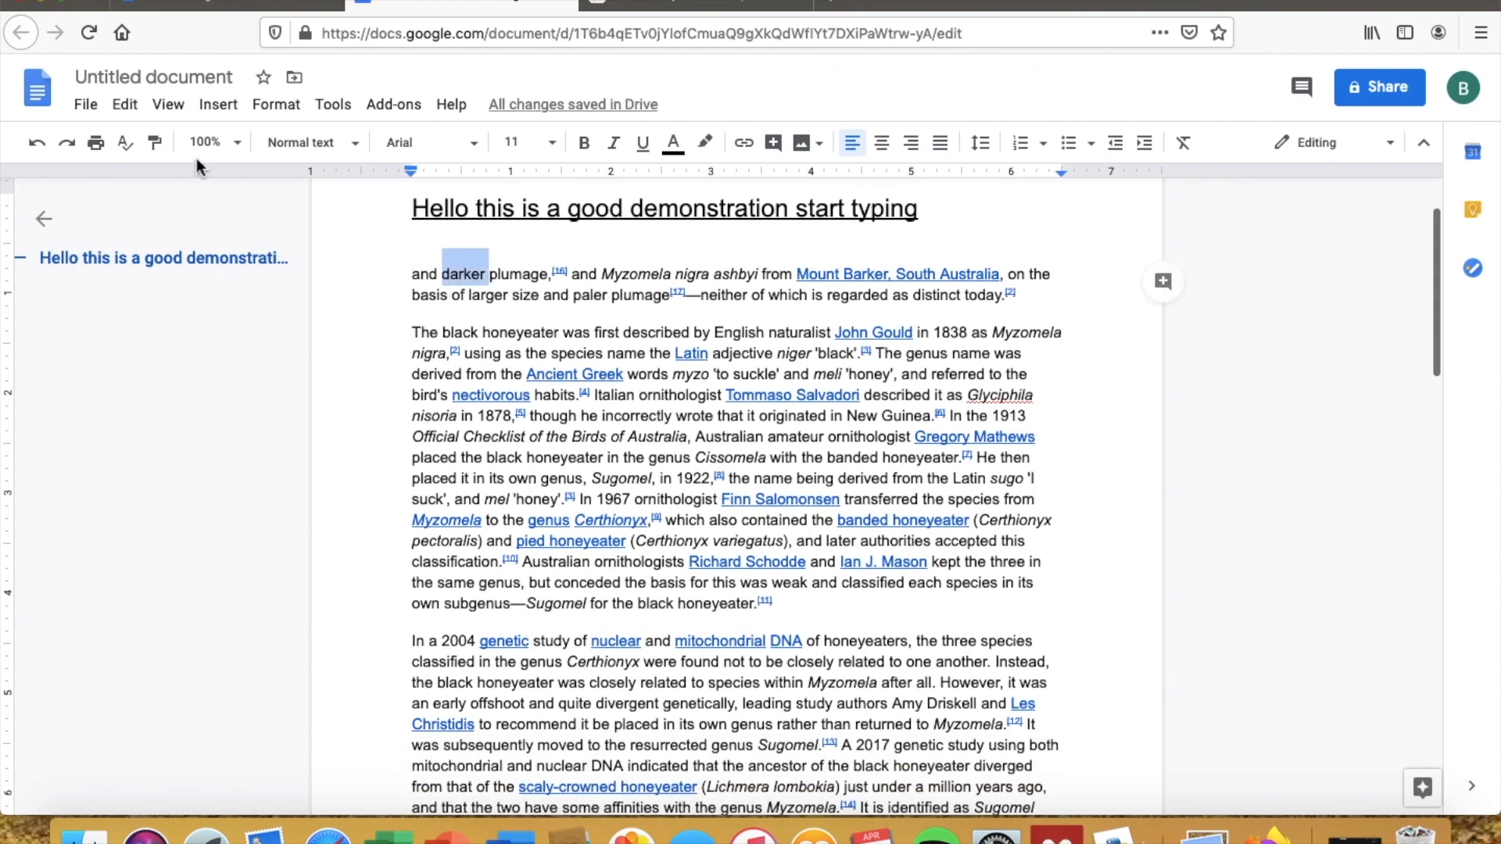
pyautogui.click(444, 274)
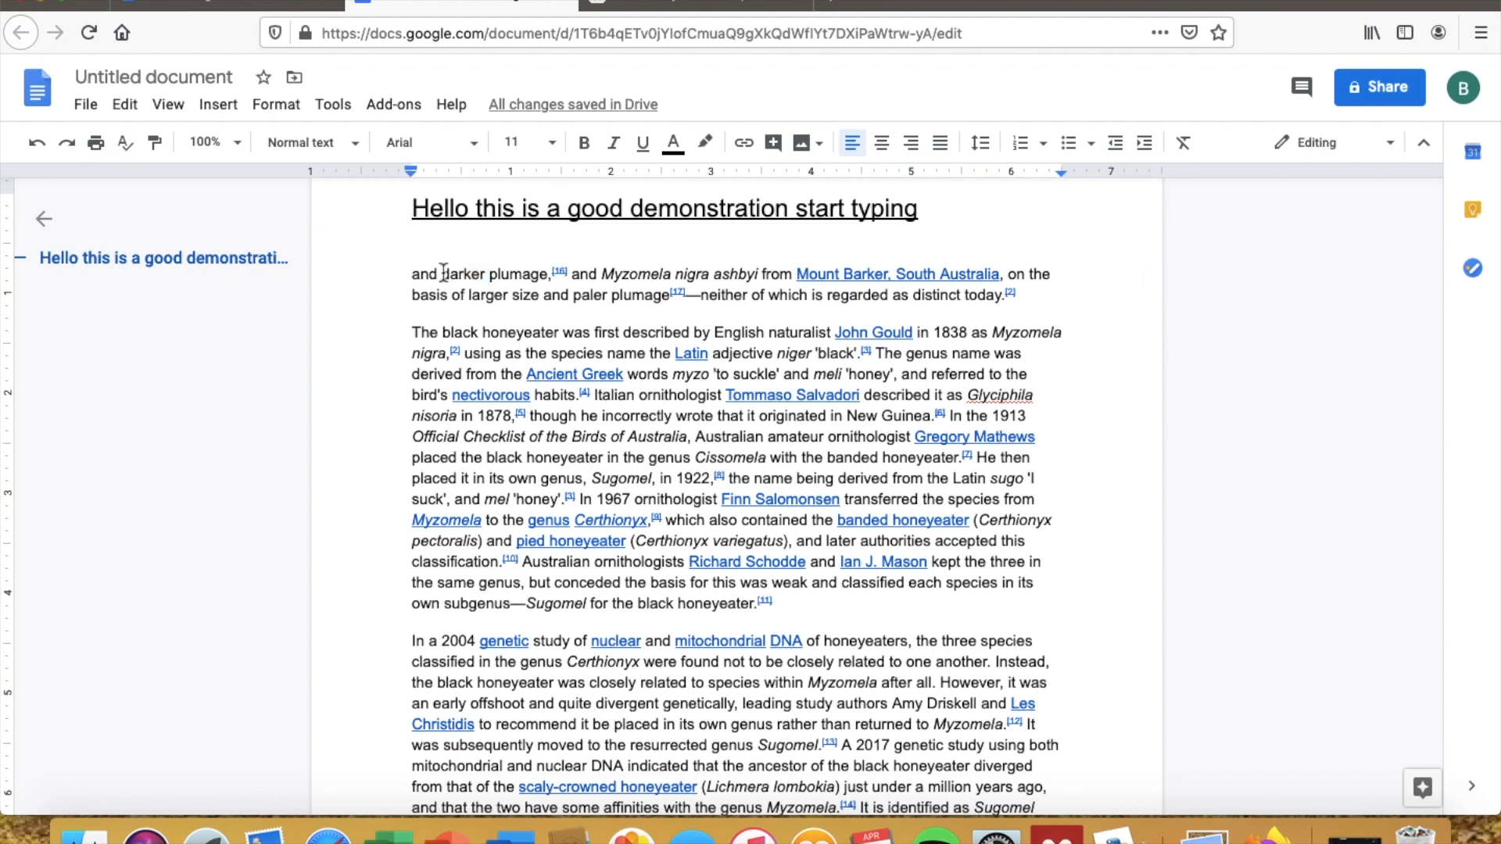
pyautogui.doubleClick(450, 274)
pyautogui.click(555, 142)
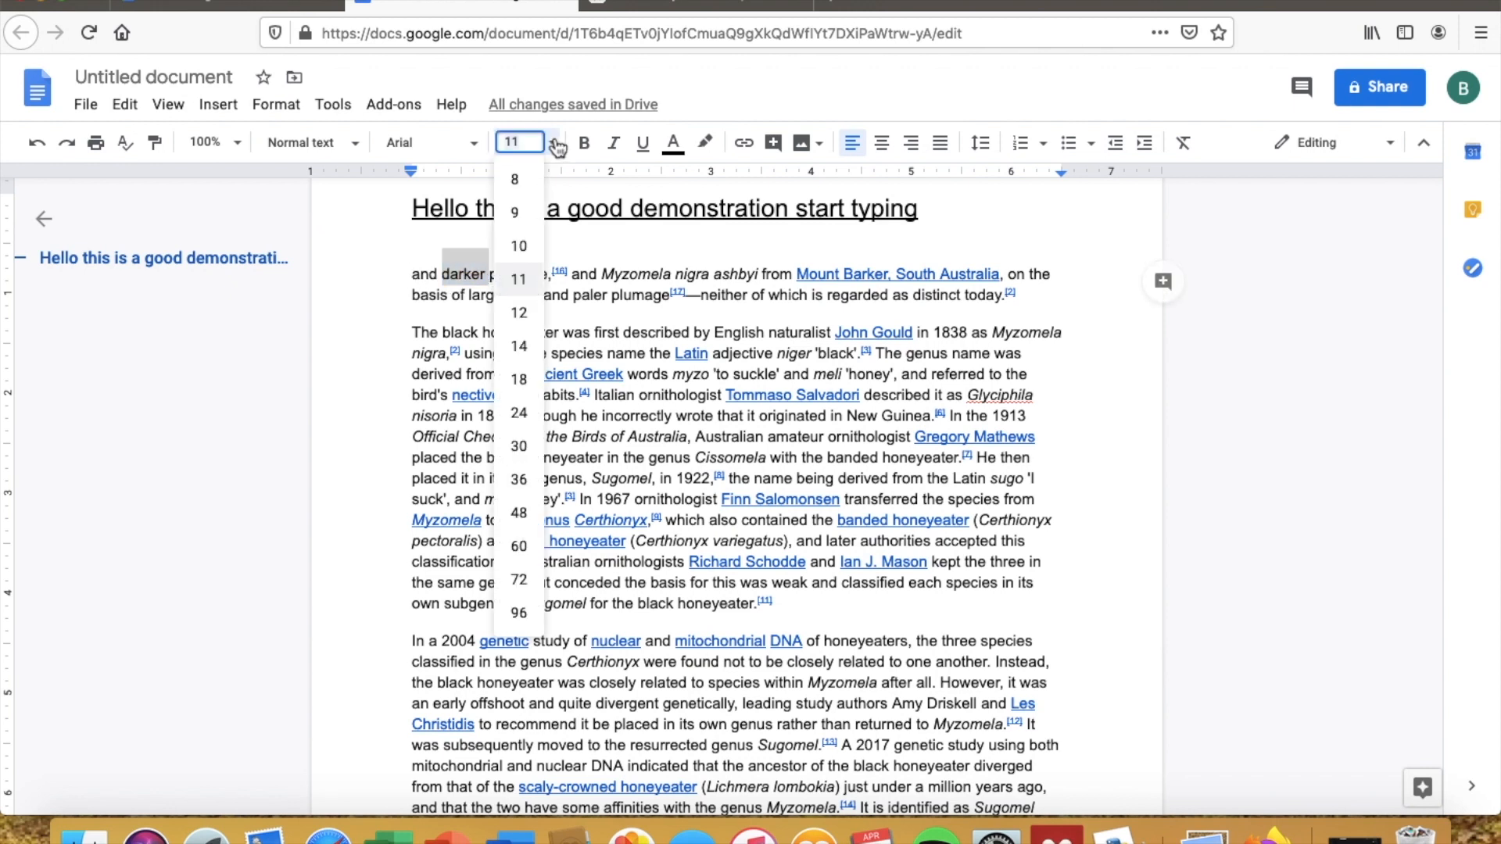
pyautogui.click(523, 350)
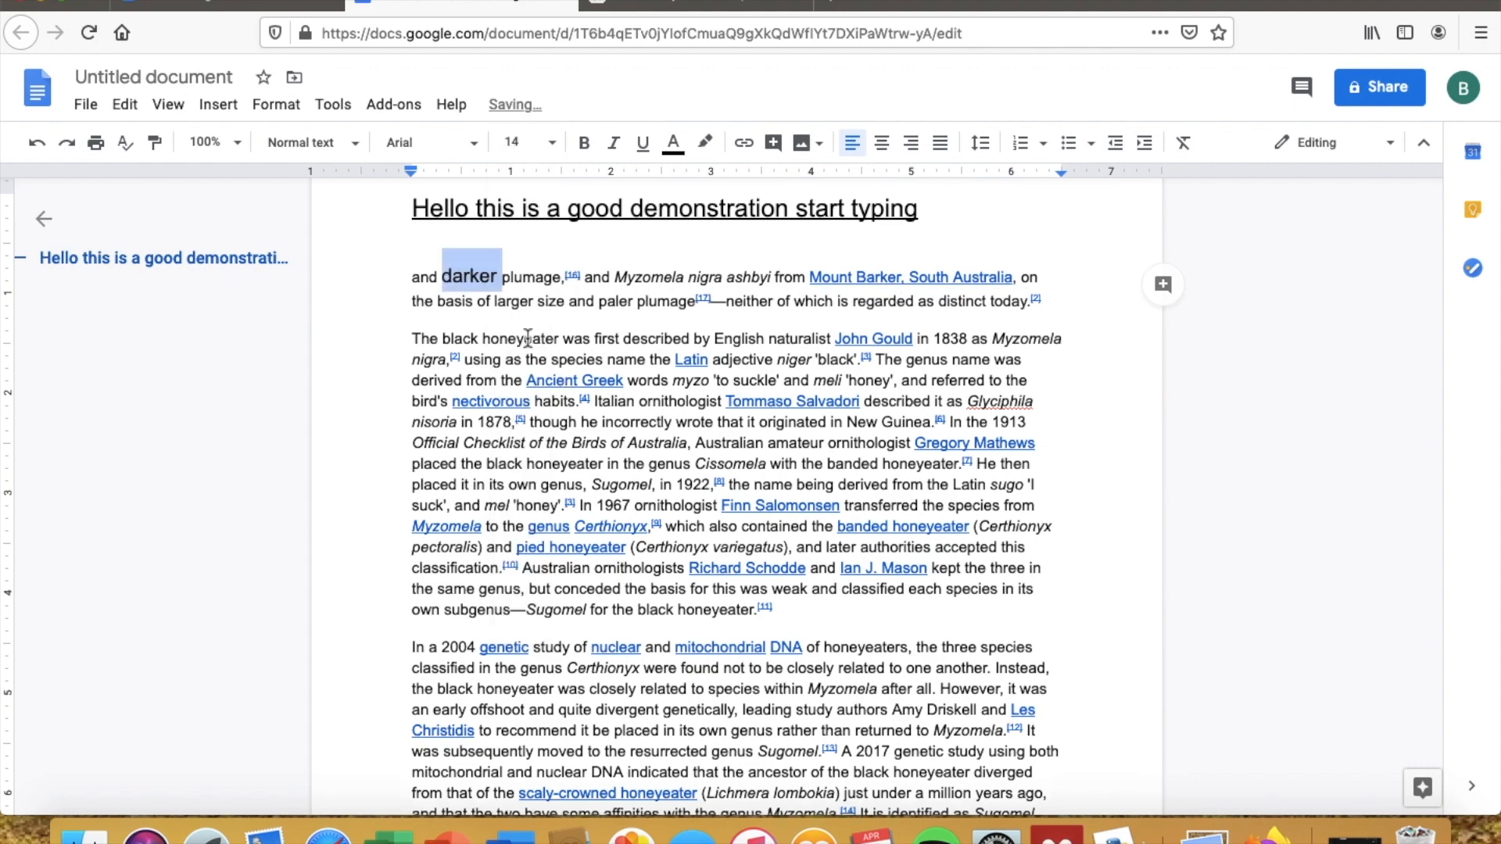
pyautogui.click(551, 143)
pyautogui.click(522, 381)
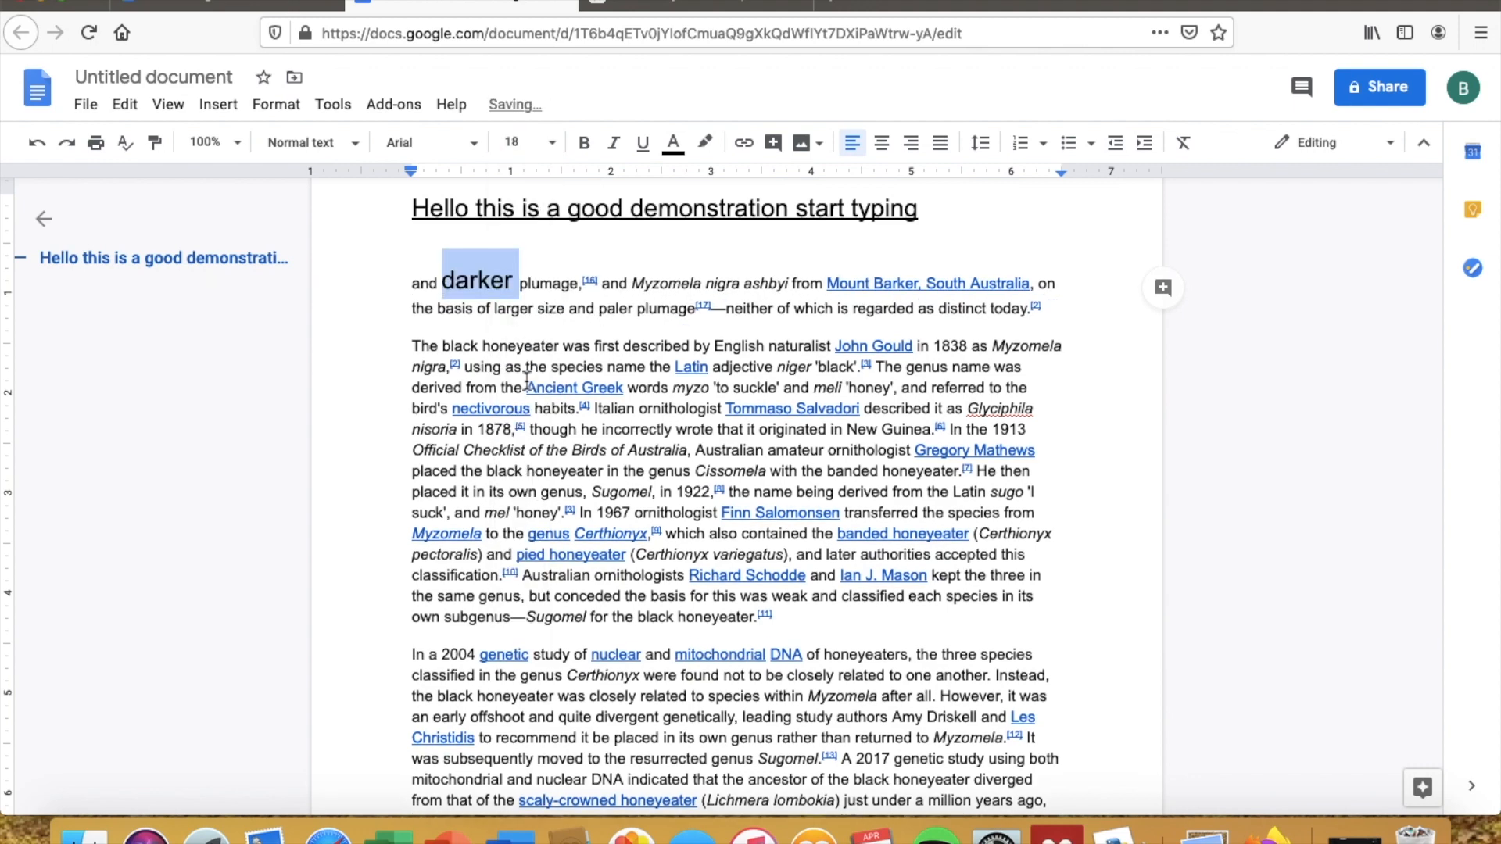
# Step: Change the font of the word "darker" in the first line below the title to Georgia
pyautogui.click(463, 143)
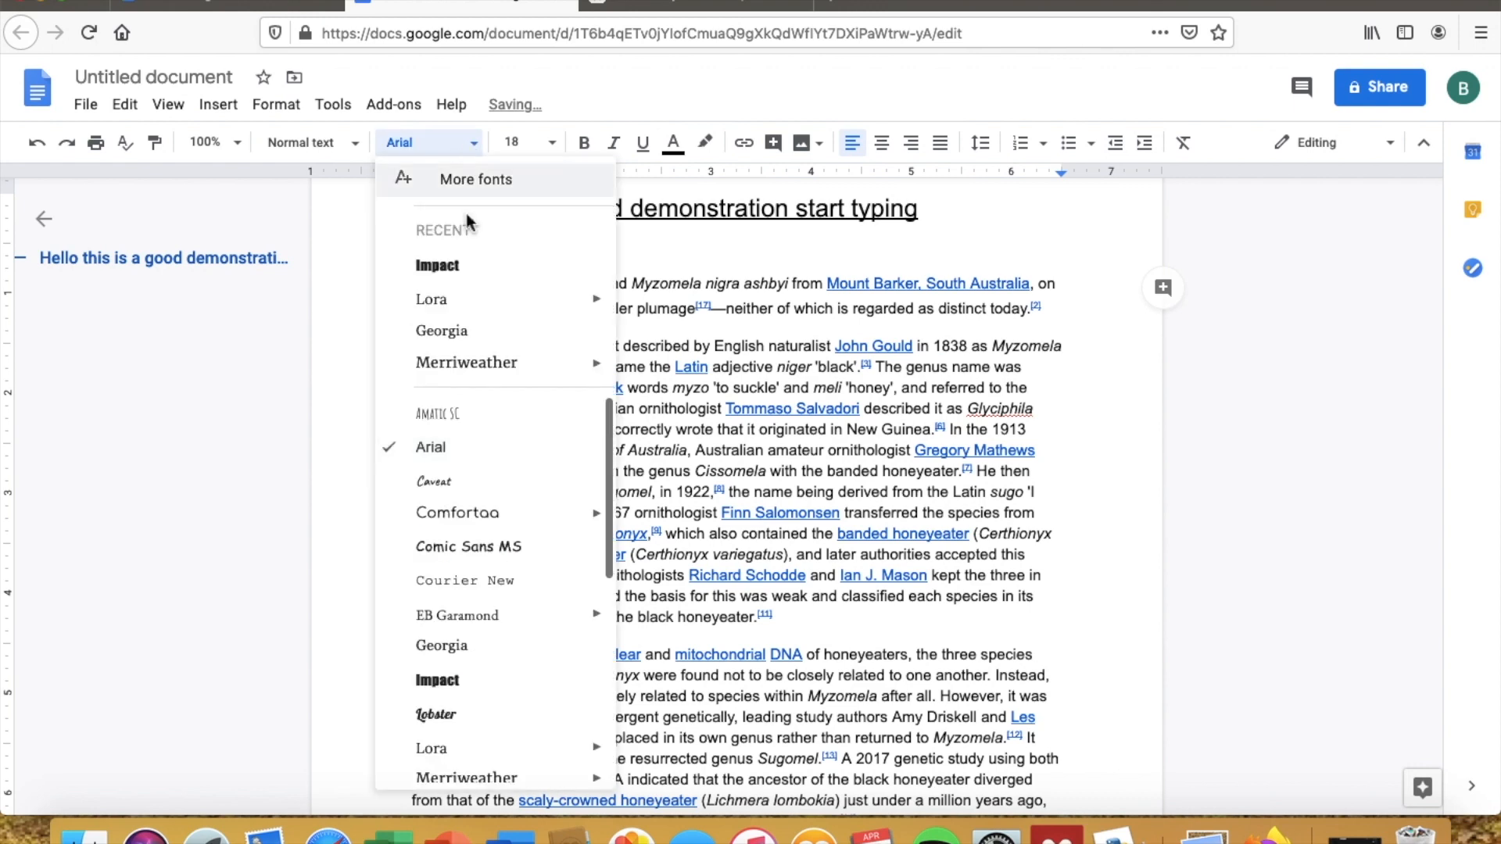
pyautogui.click(477, 332)
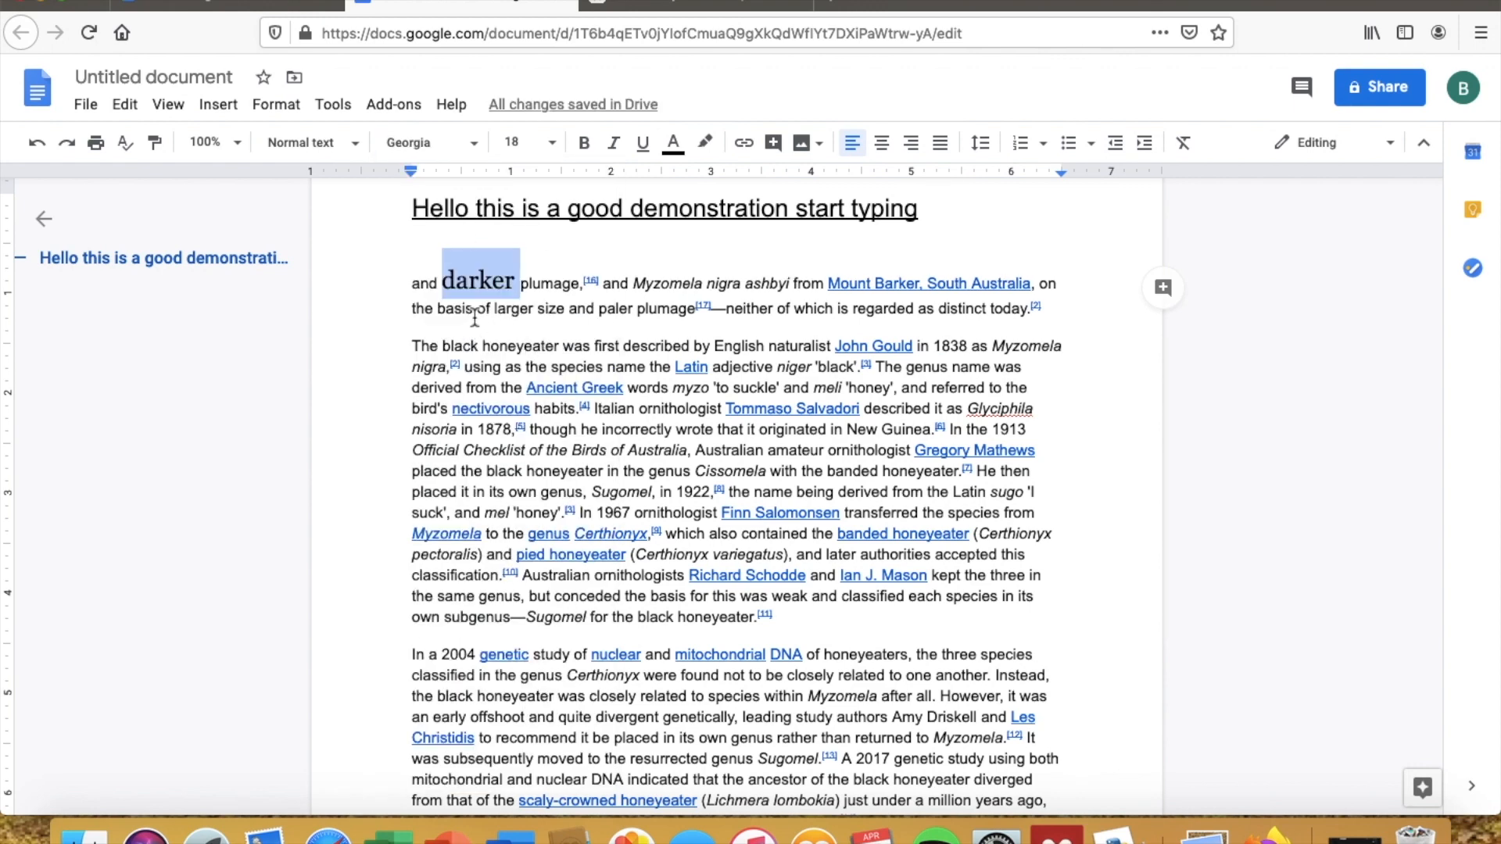
pyautogui.click(477, 308)
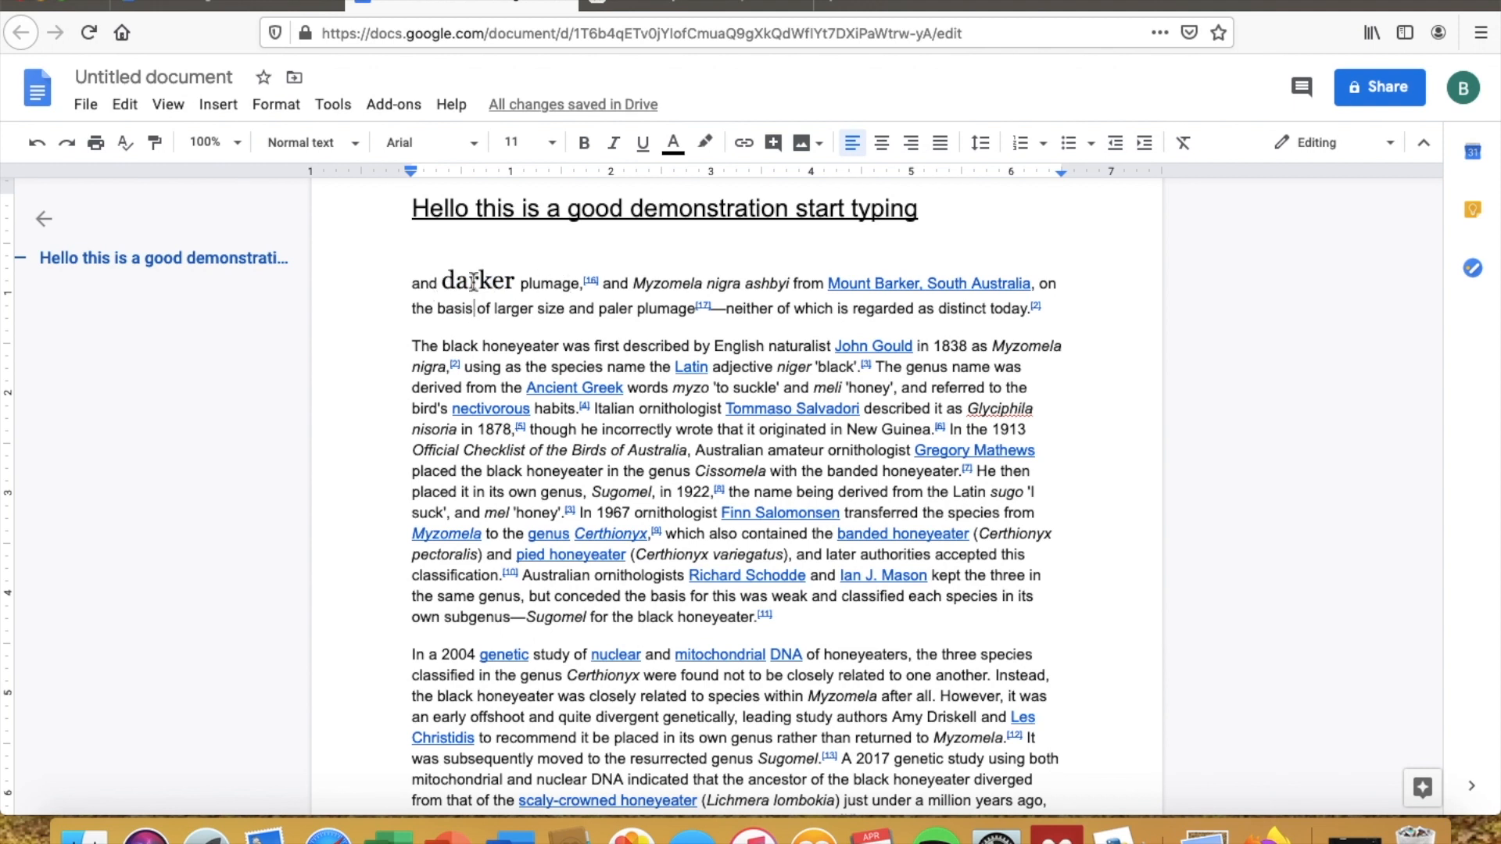
# Step: Copy the formatting of "darker" onto the Wikipedia paragraphs below the title with Paint format and check the result across the pages
pyautogui.moveTo(443, 282); pyautogui.dragTo(518, 286)
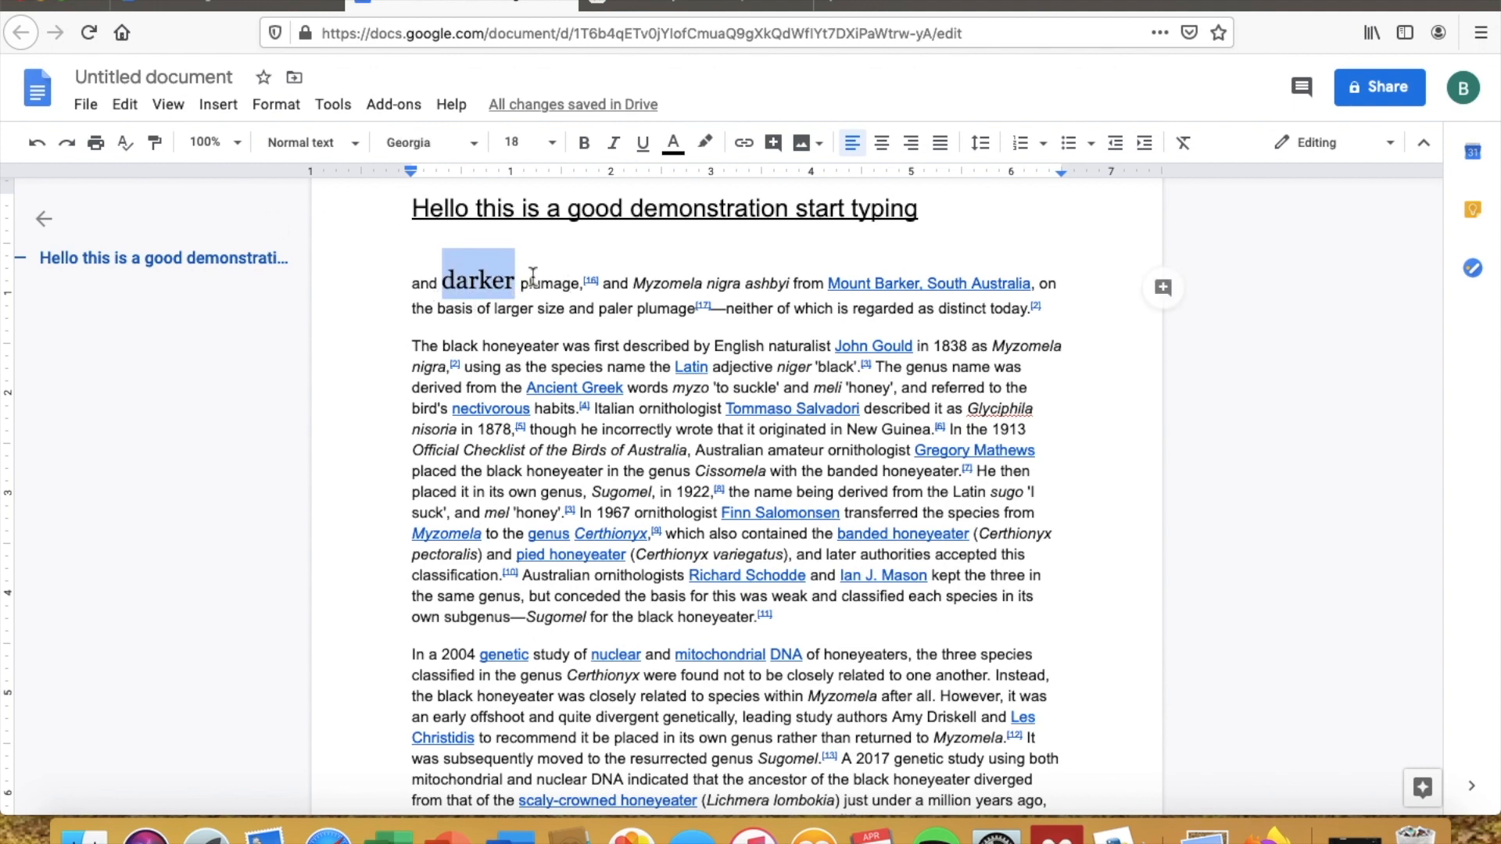
pyautogui.click(156, 154)
pyautogui.scroll(-2, 469, 375)
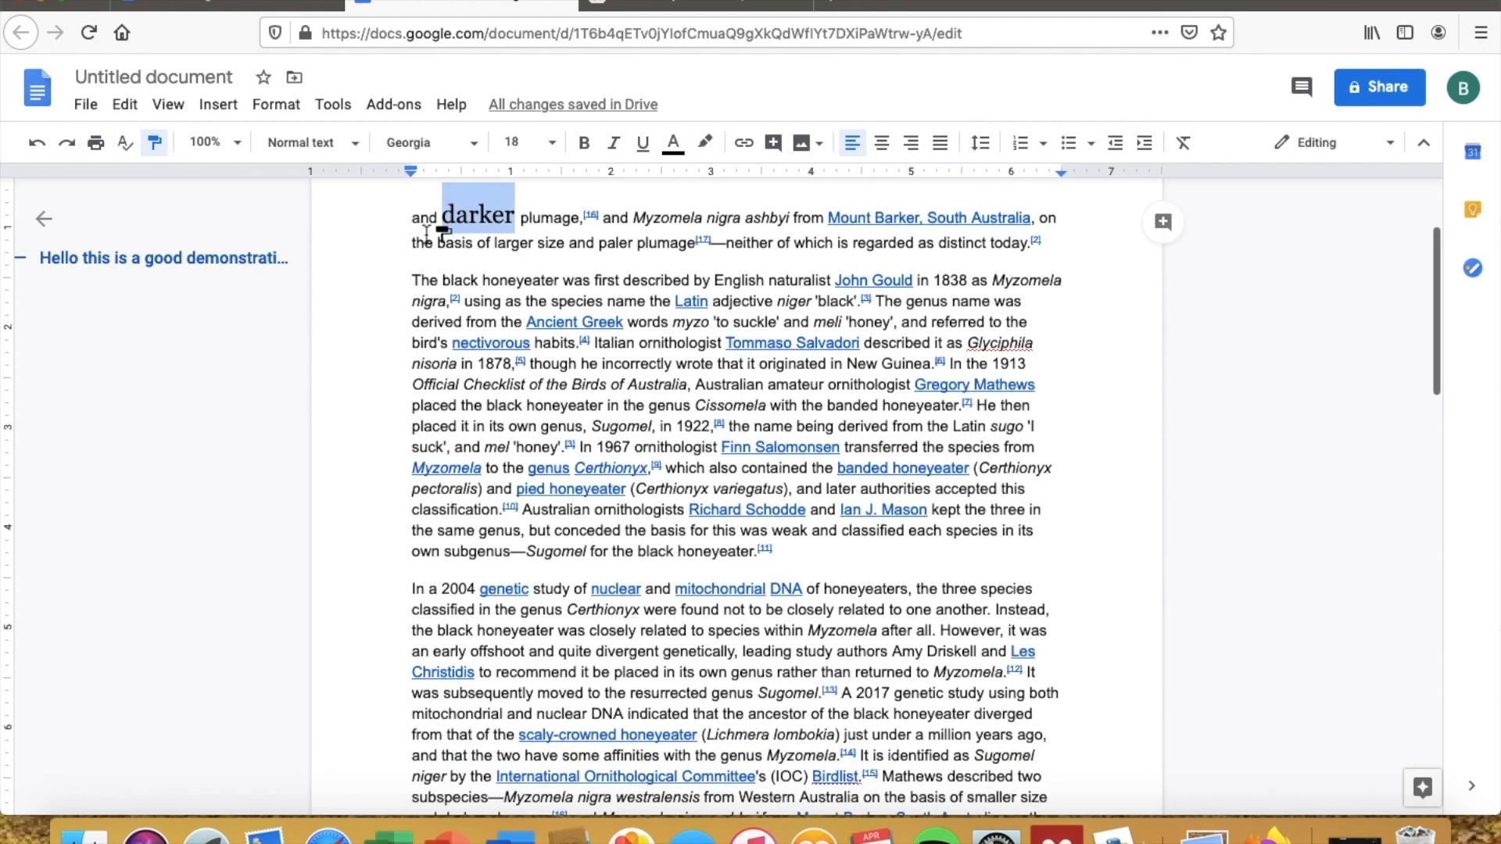
pyautogui.moveTo(412, 219)
pyautogui.mouseDown()
pyautogui.moveTo(626, 500)
pyautogui.moveTo(742, 813)
pyautogui.moveTo(782, 813)
pyautogui.moveTo(907, 741)
pyautogui.moveTo(1055, 790)
pyautogui.moveTo(1059, 720)
pyautogui.moveTo(1073, 718)
pyautogui.mouseUp()
pyautogui.scroll(10, 879, 569)
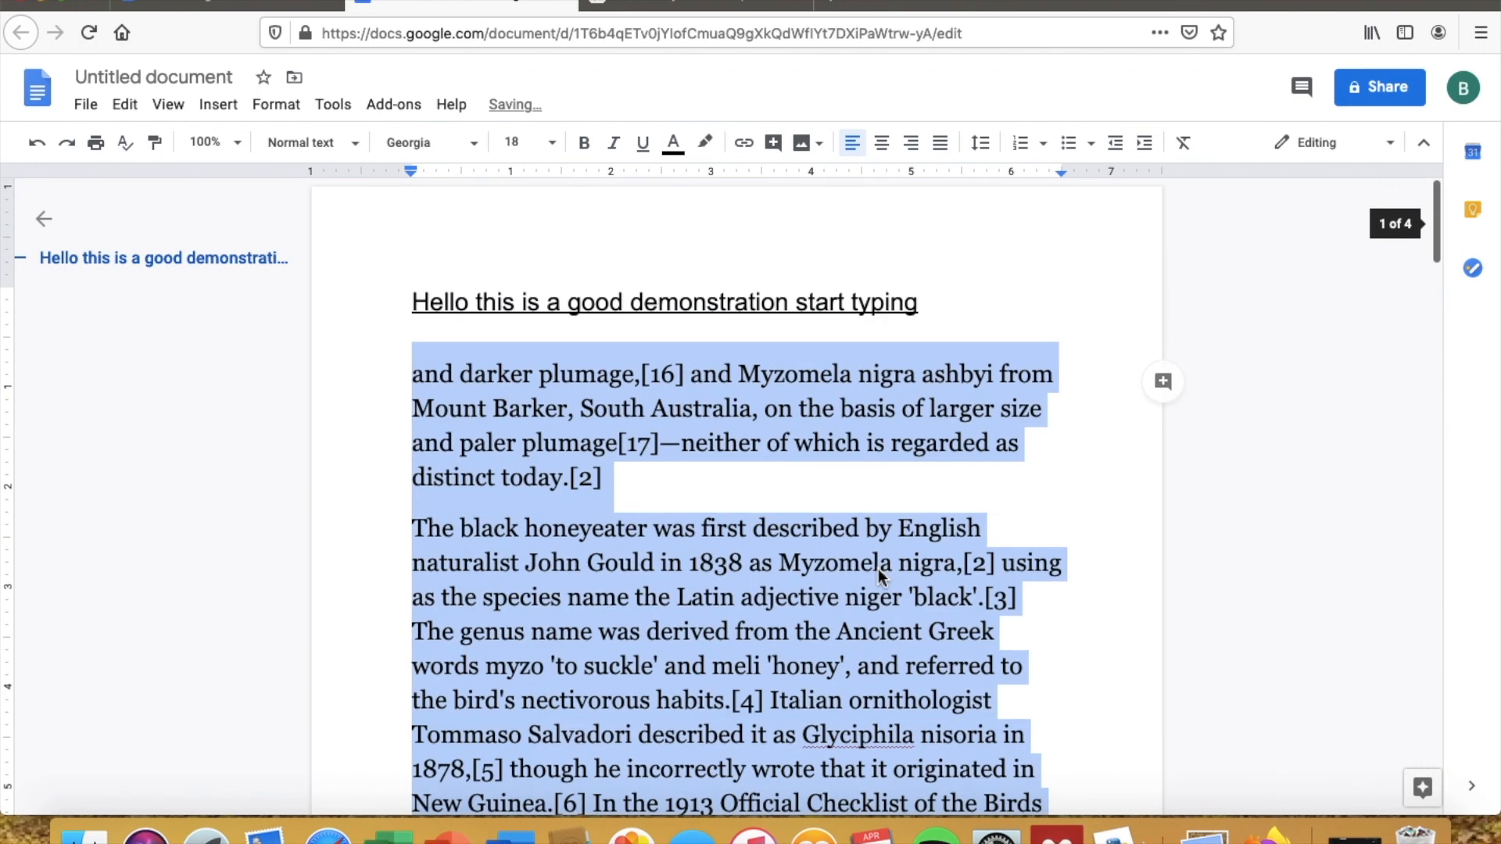
pyautogui.click(783, 435)
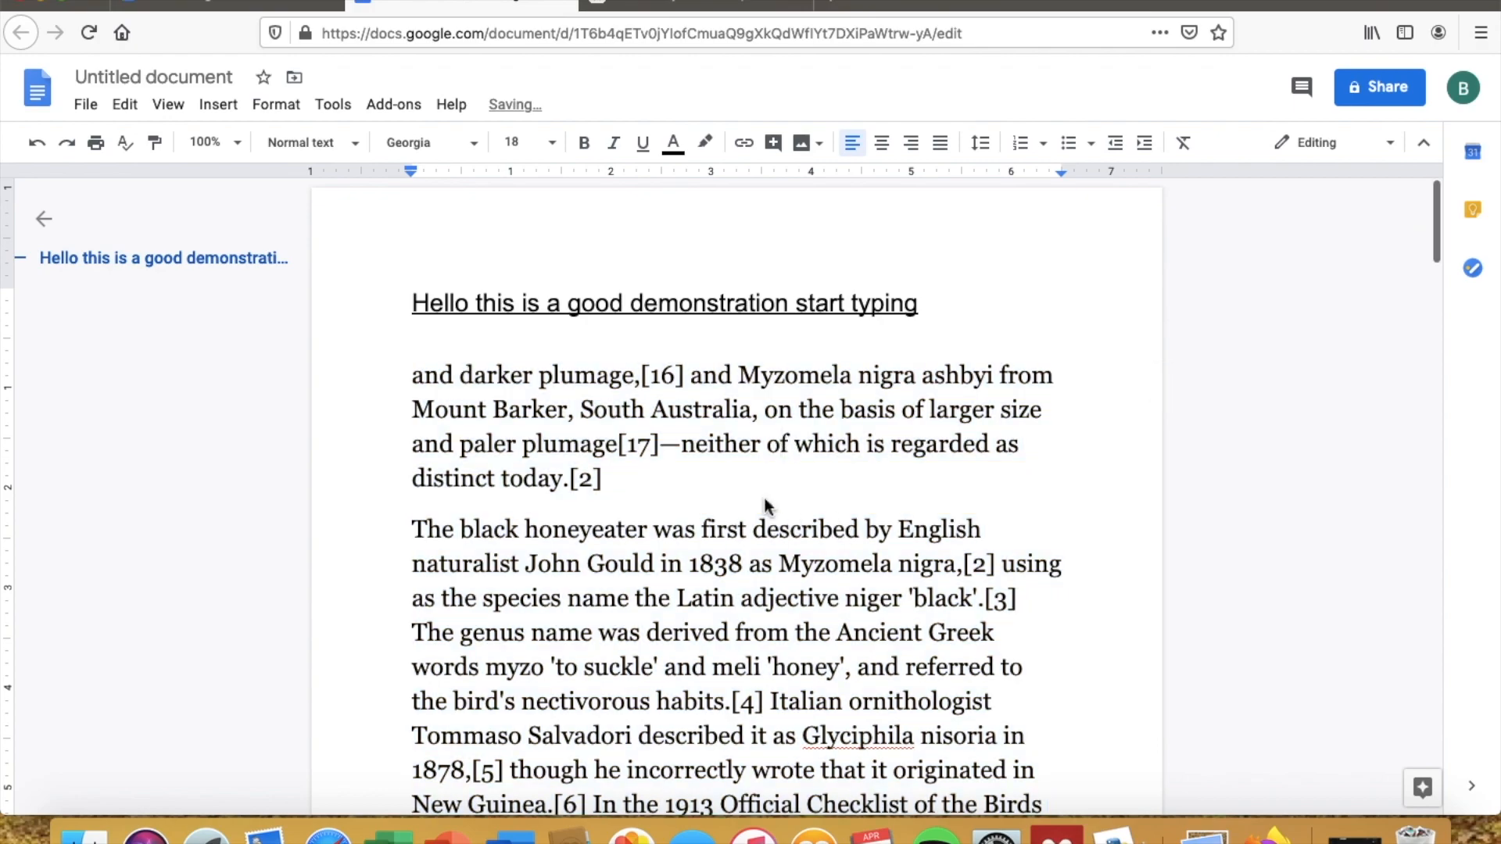
pyautogui.scroll(-3, 764, 501)
pyautogui.scroll(-15, 764, 500)
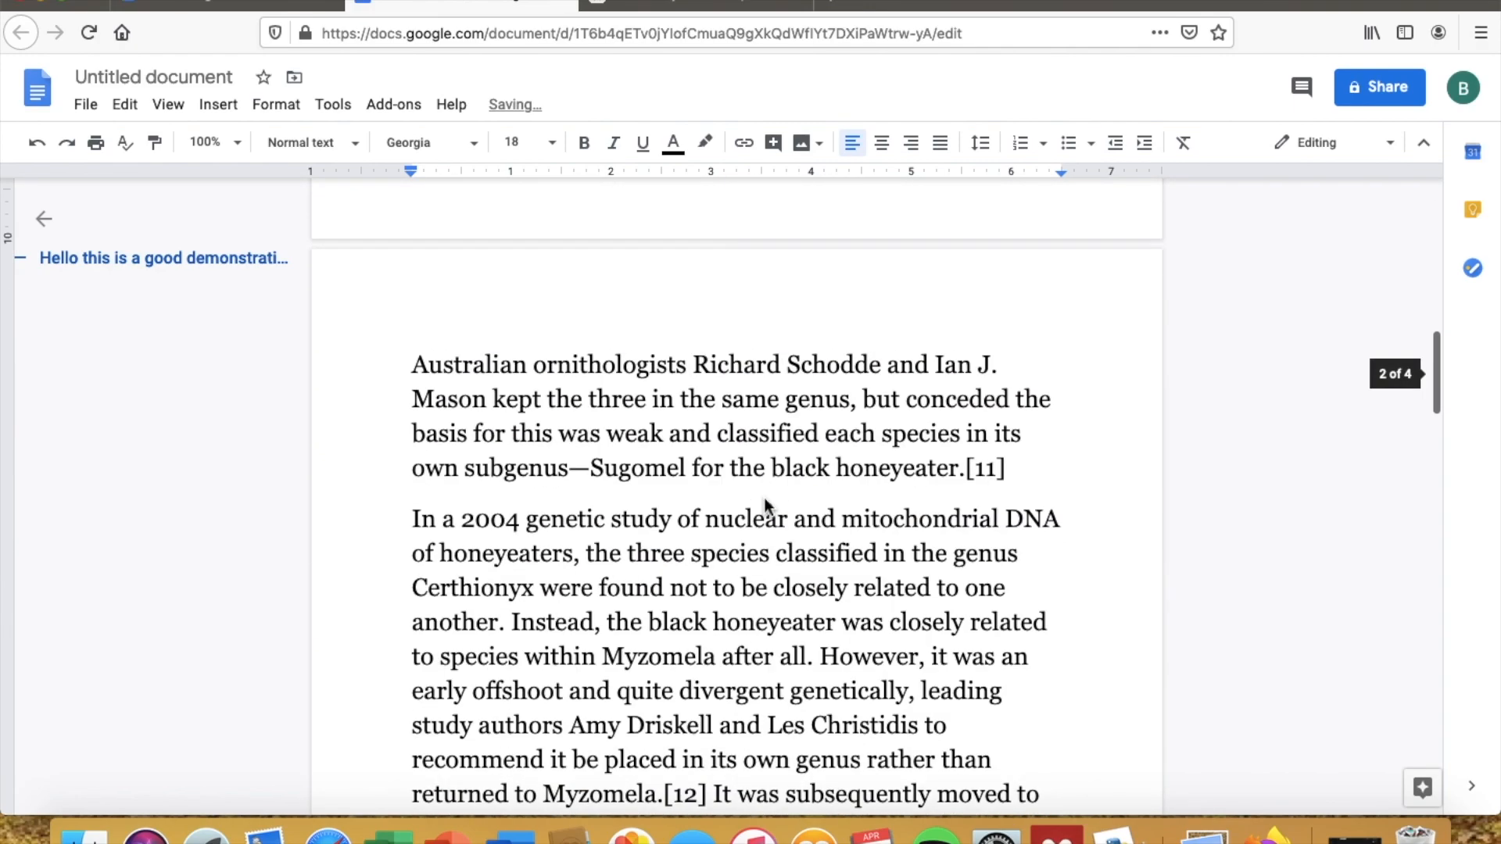
pyautogui.scroll(15, 764, 498)
pyautogui.scroll(-8, 765, 499)
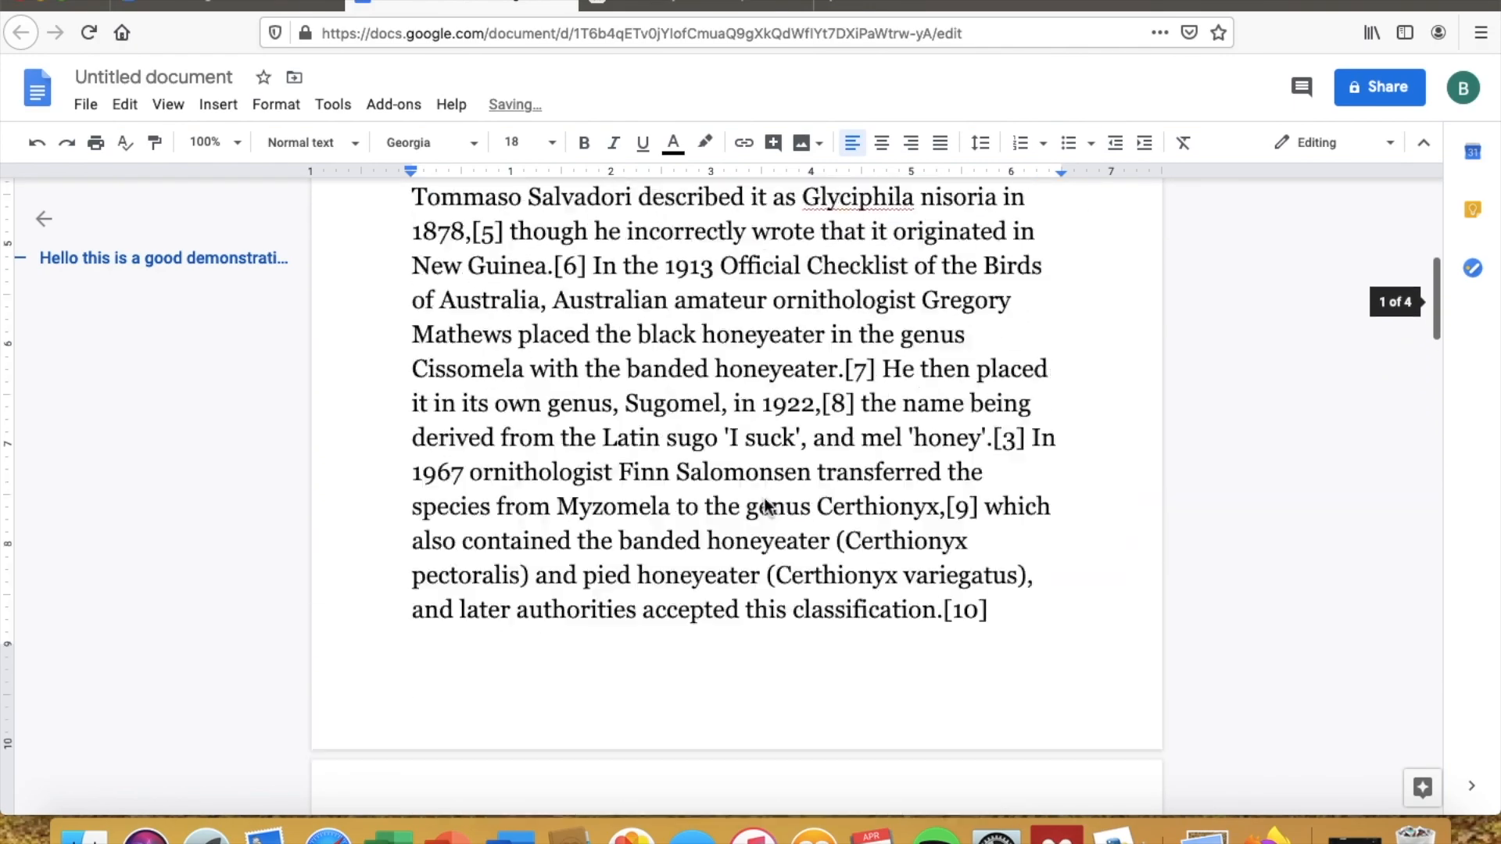
pyautogui.scroll(10, 764, 499)
pyautogui.click(682, 445)
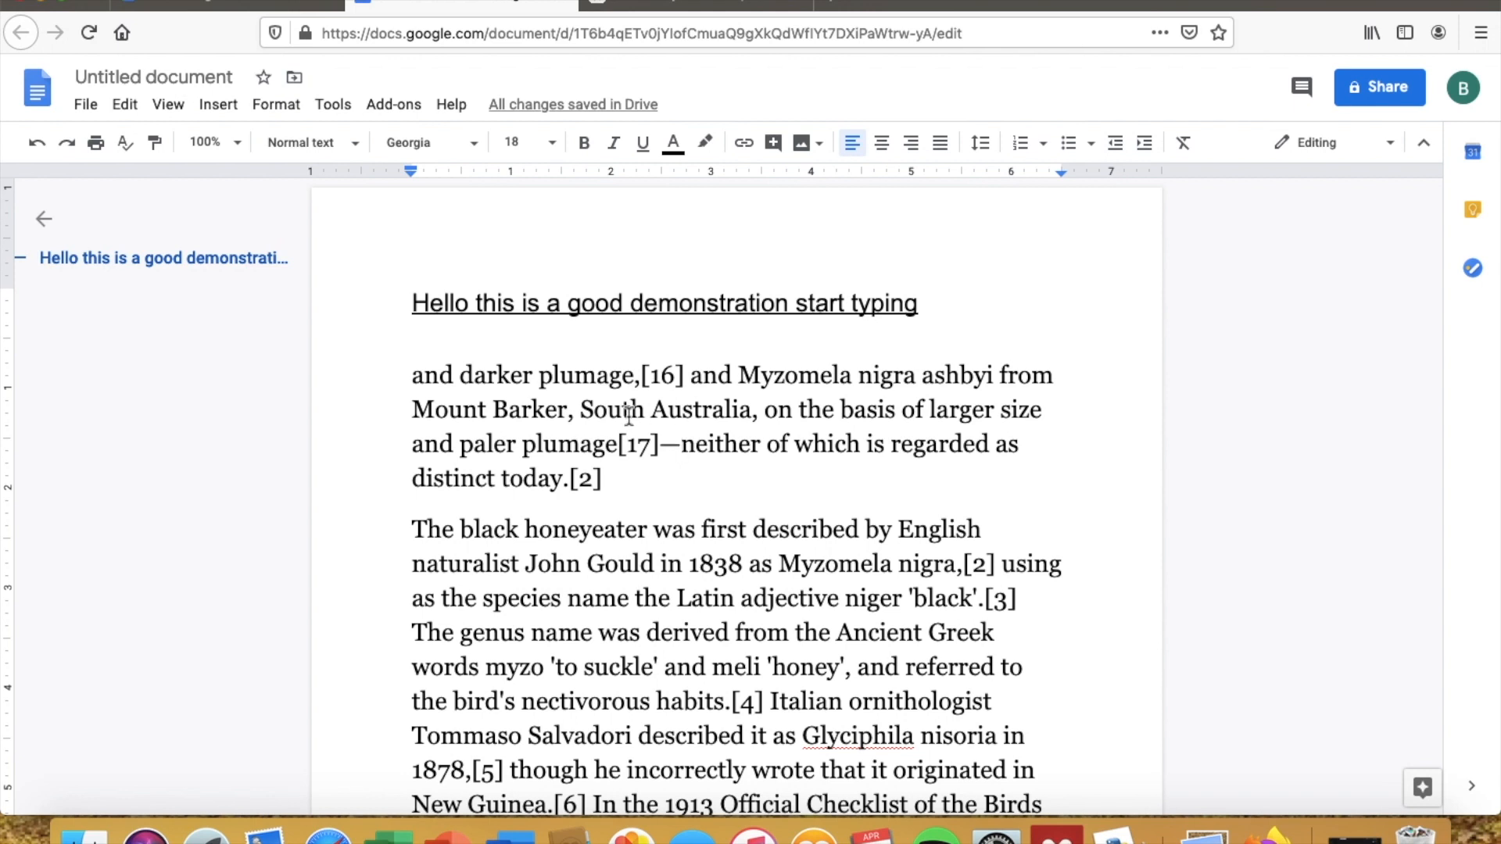
# Step: Insert three blank lines between the underlined title and the paragraph starting "and darker plumage"
pyautogui.click(414, 362)
pyautogui.press('Return')
pyautogui.press('Return')
pyautogui.press('Return')
# Step: Enter the line "Type some text" on the first blank line below the underlined title
pyautogui.click(473, 413)
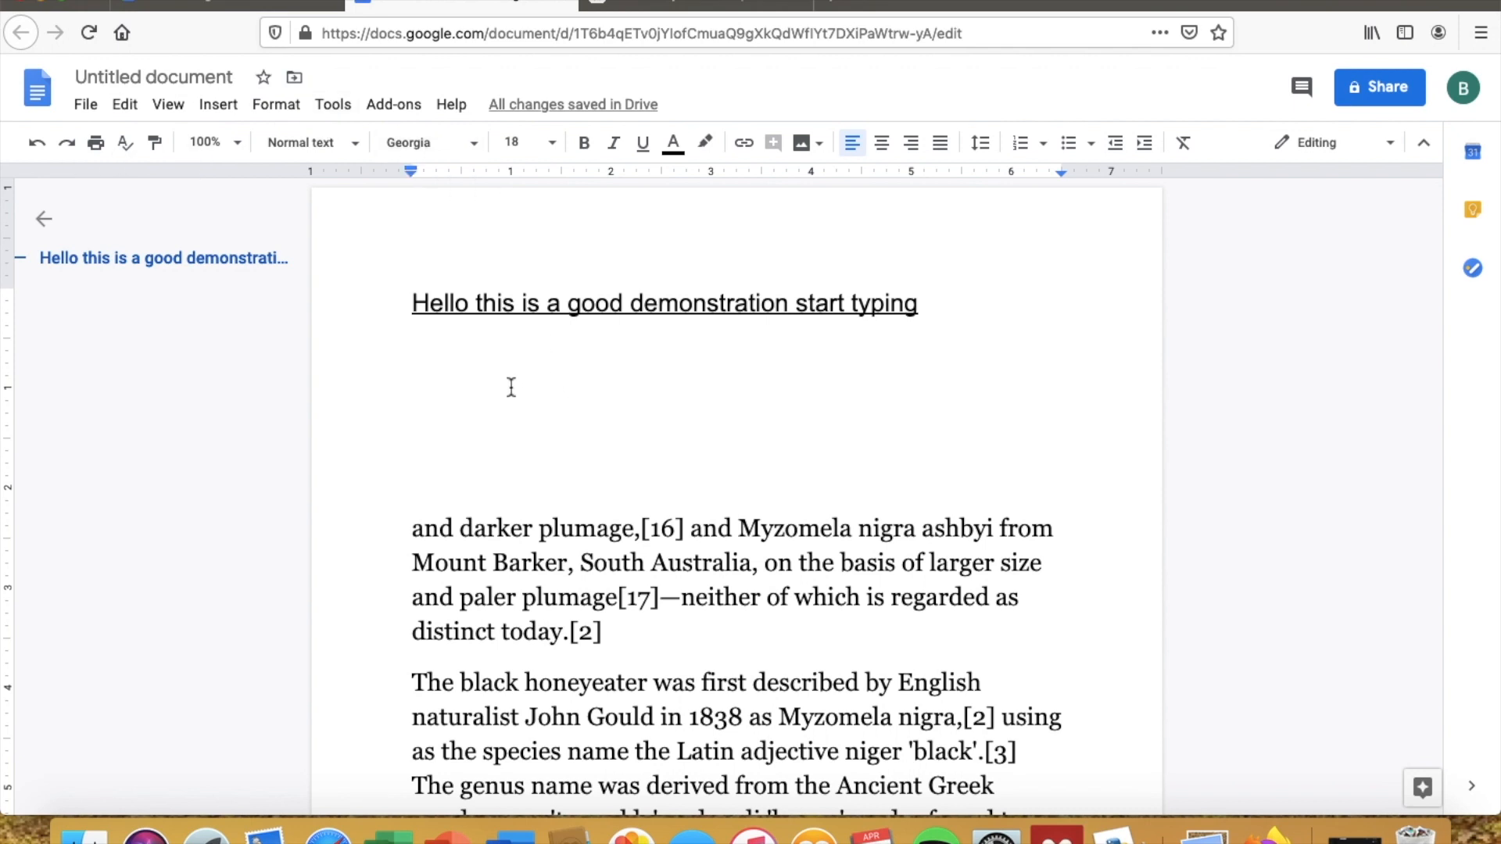
pyautogui.write('tyoe so')
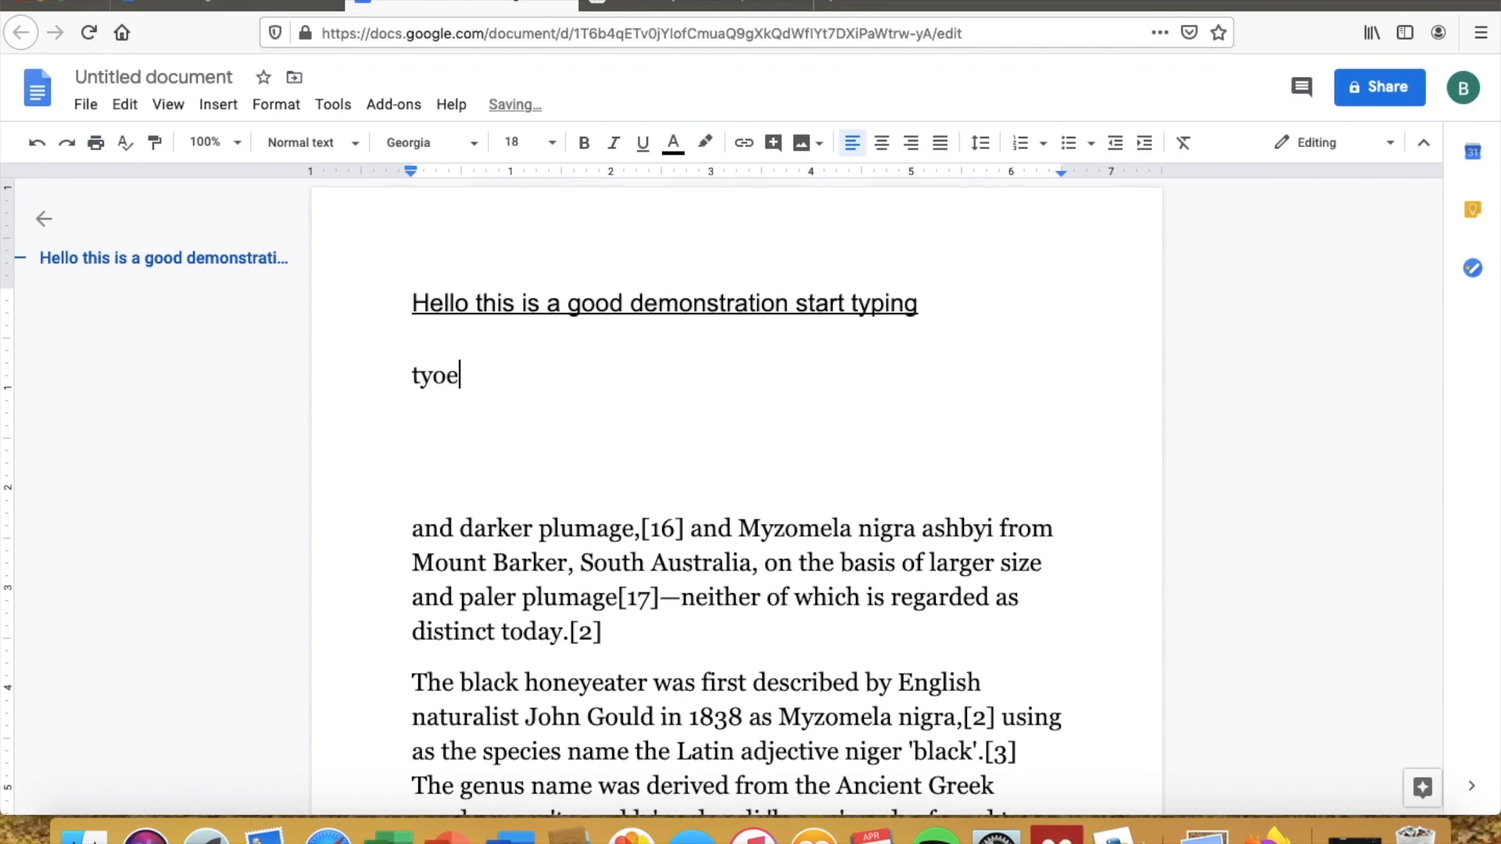
pyautogui.press('BackSpace')
pyautogui.press('BackSpace')
pyautogui.press('BackSpace')
pyautogui.press('BackSpace')
pyautogui.press('BackSpace')
pyautogui.press('BackSpace')
pyautogui.write('pe some text')
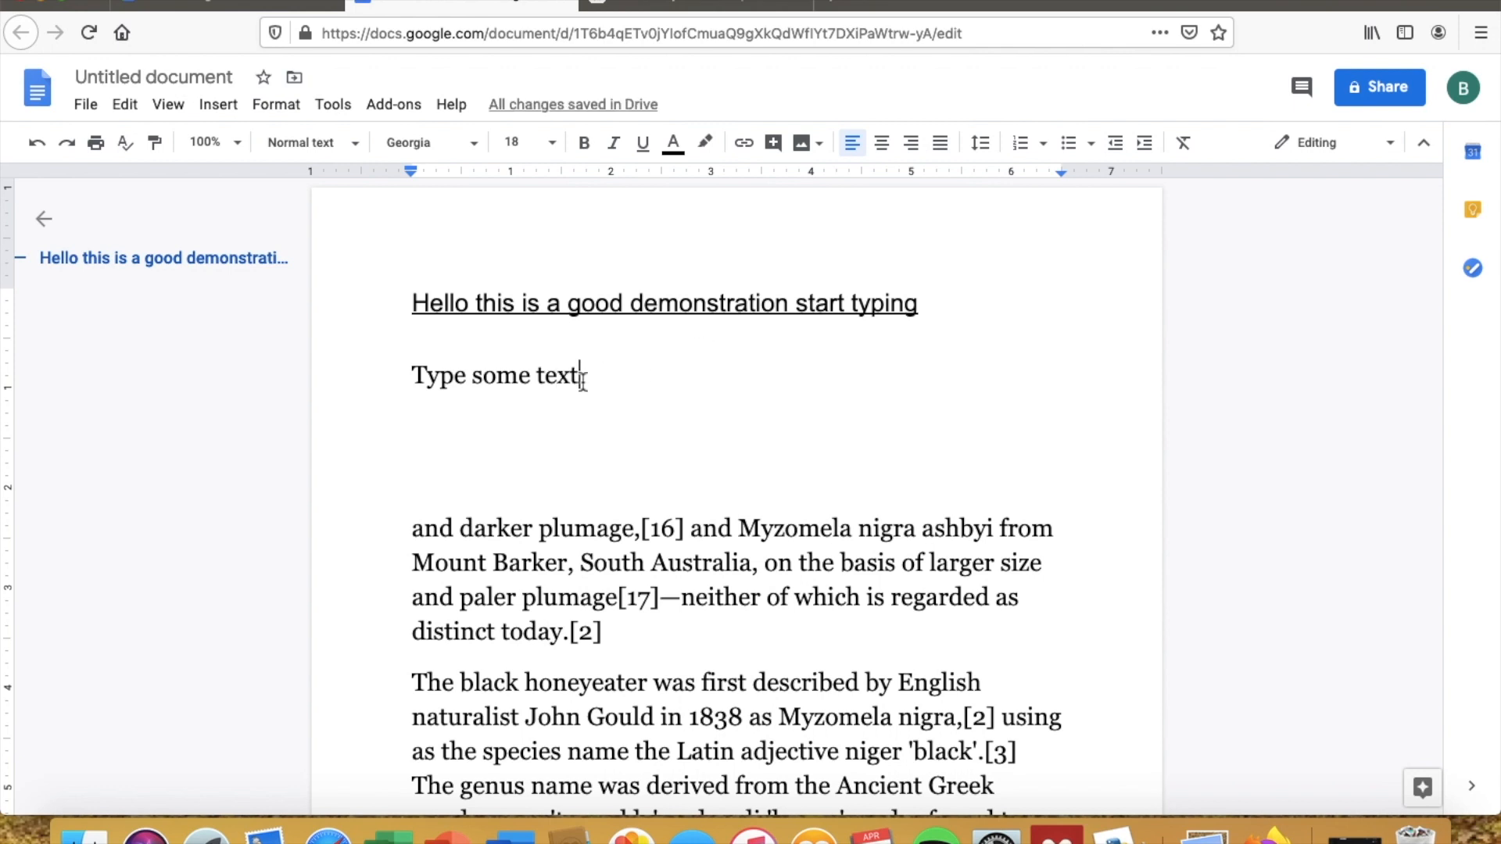
# Step: Format the line "Type some text" in the Lora font, bold and underlined
pyautogui.moveTo(582, 376); pyautogui.dragTo(418, 379)
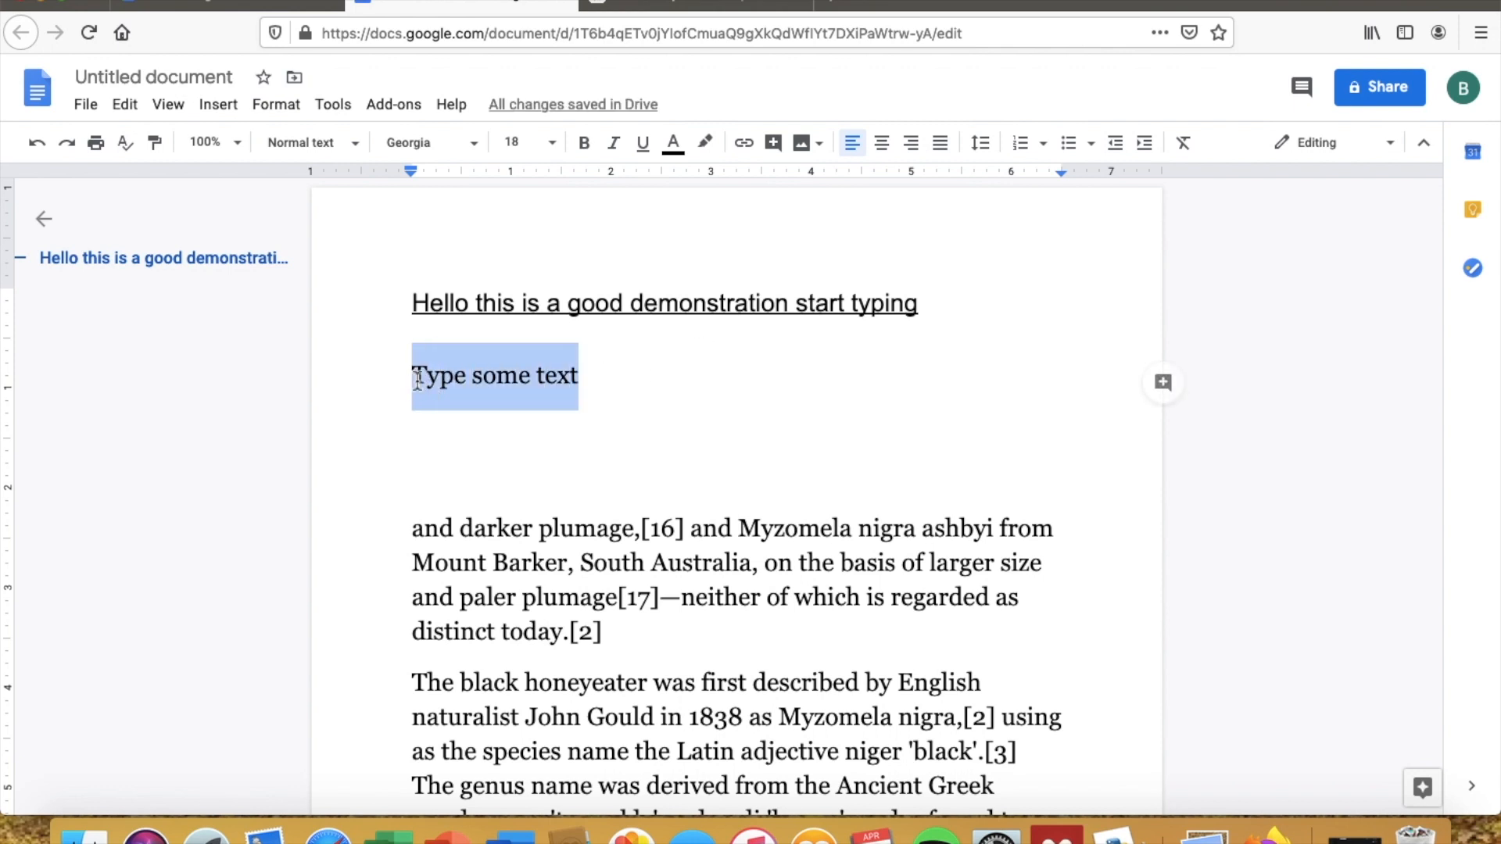
pyautogui.click(474, 144)
pyautogui.click(469, 334)
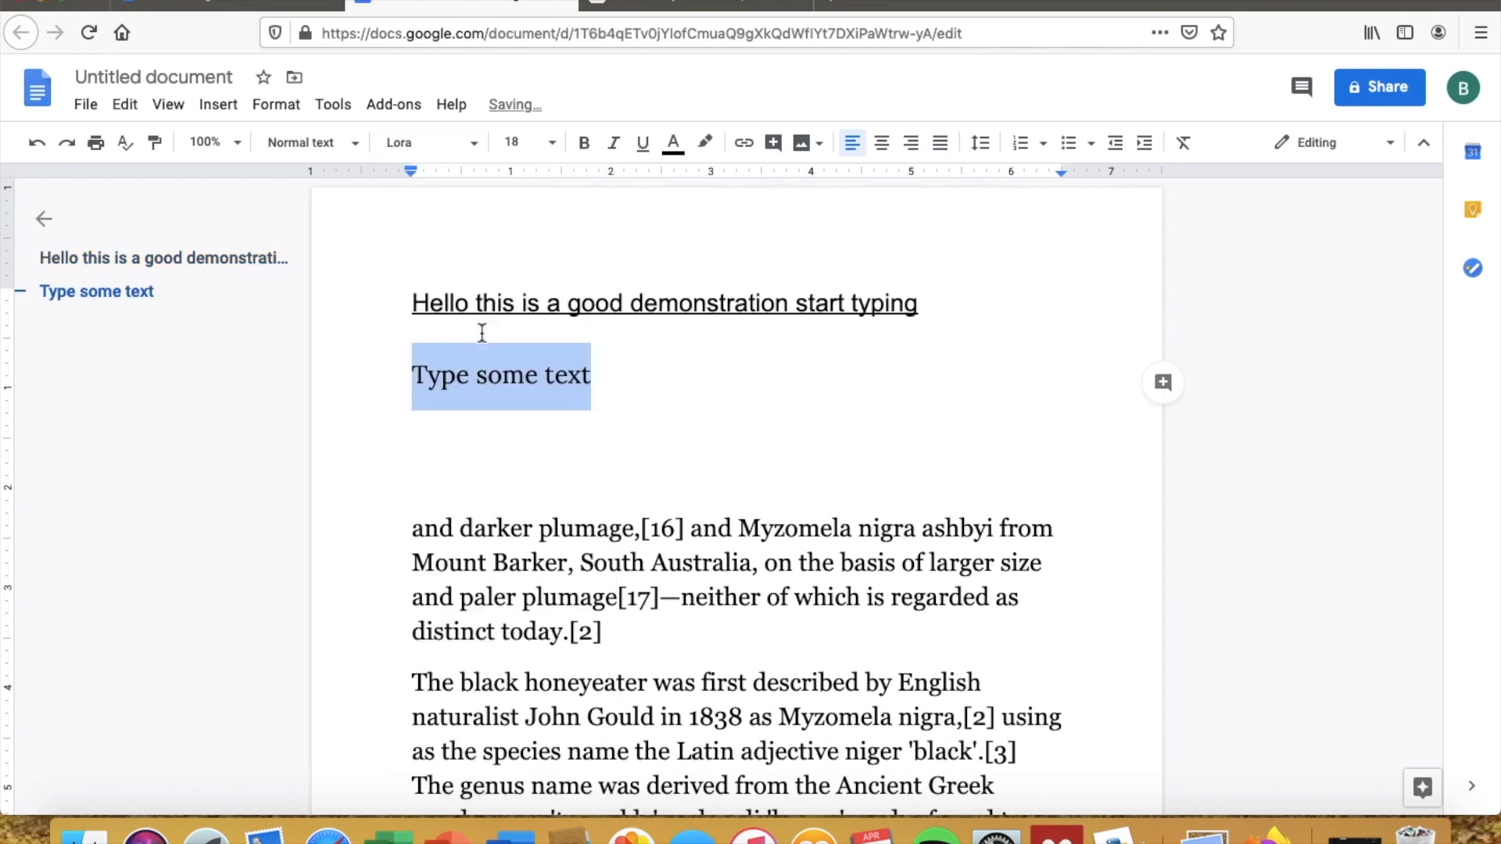
pyautogui.click(584, 142)
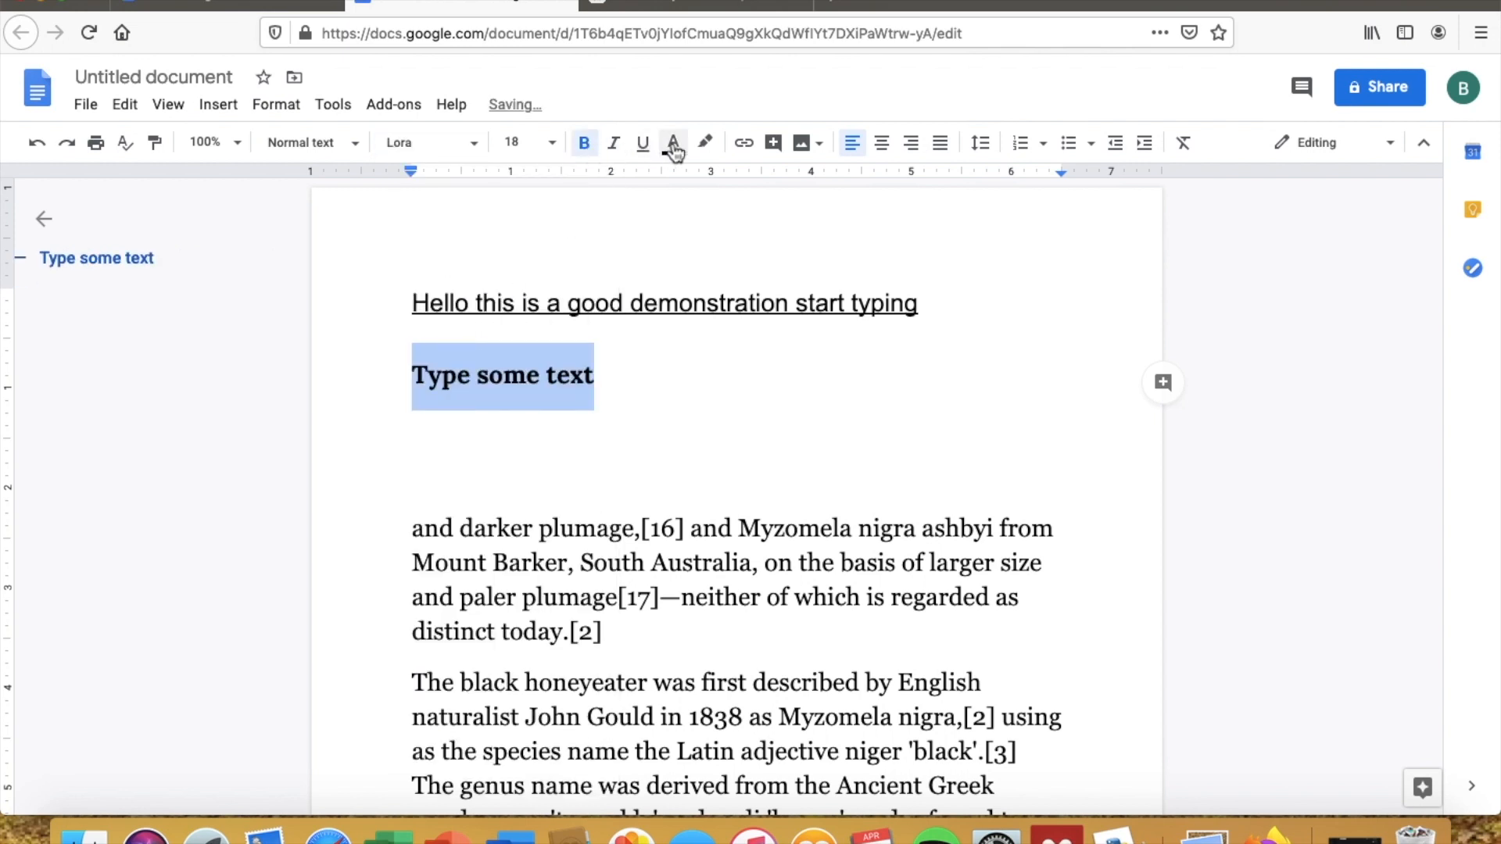
pyautogui.click(641, 144)
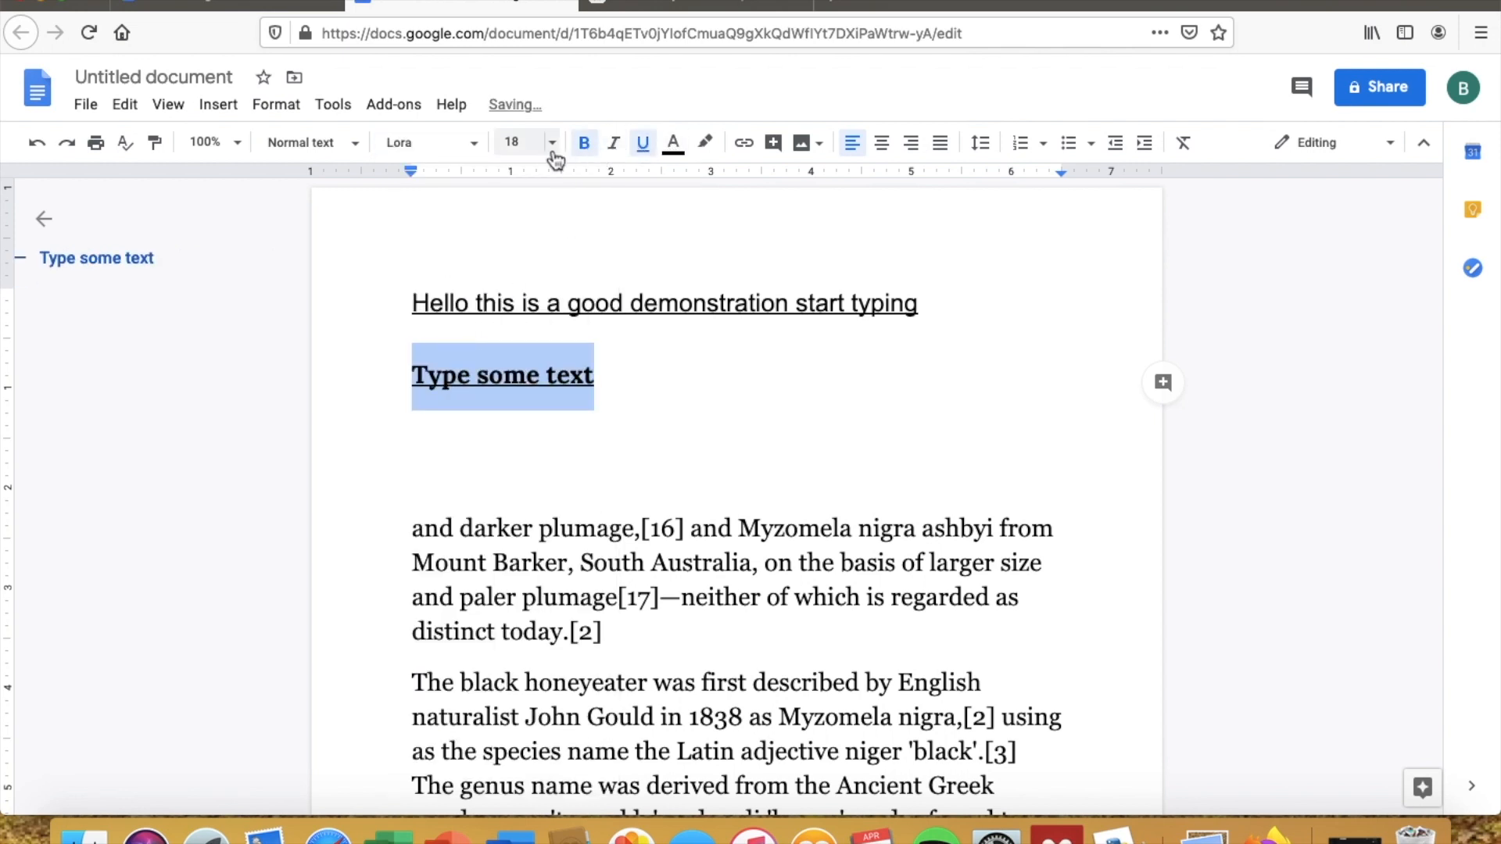
# Step: Enlarge "Type some text" to font size 36 and give it a brick-red highlight
pyautogui.click(552, 142)
pyautogui.click(528, 478)
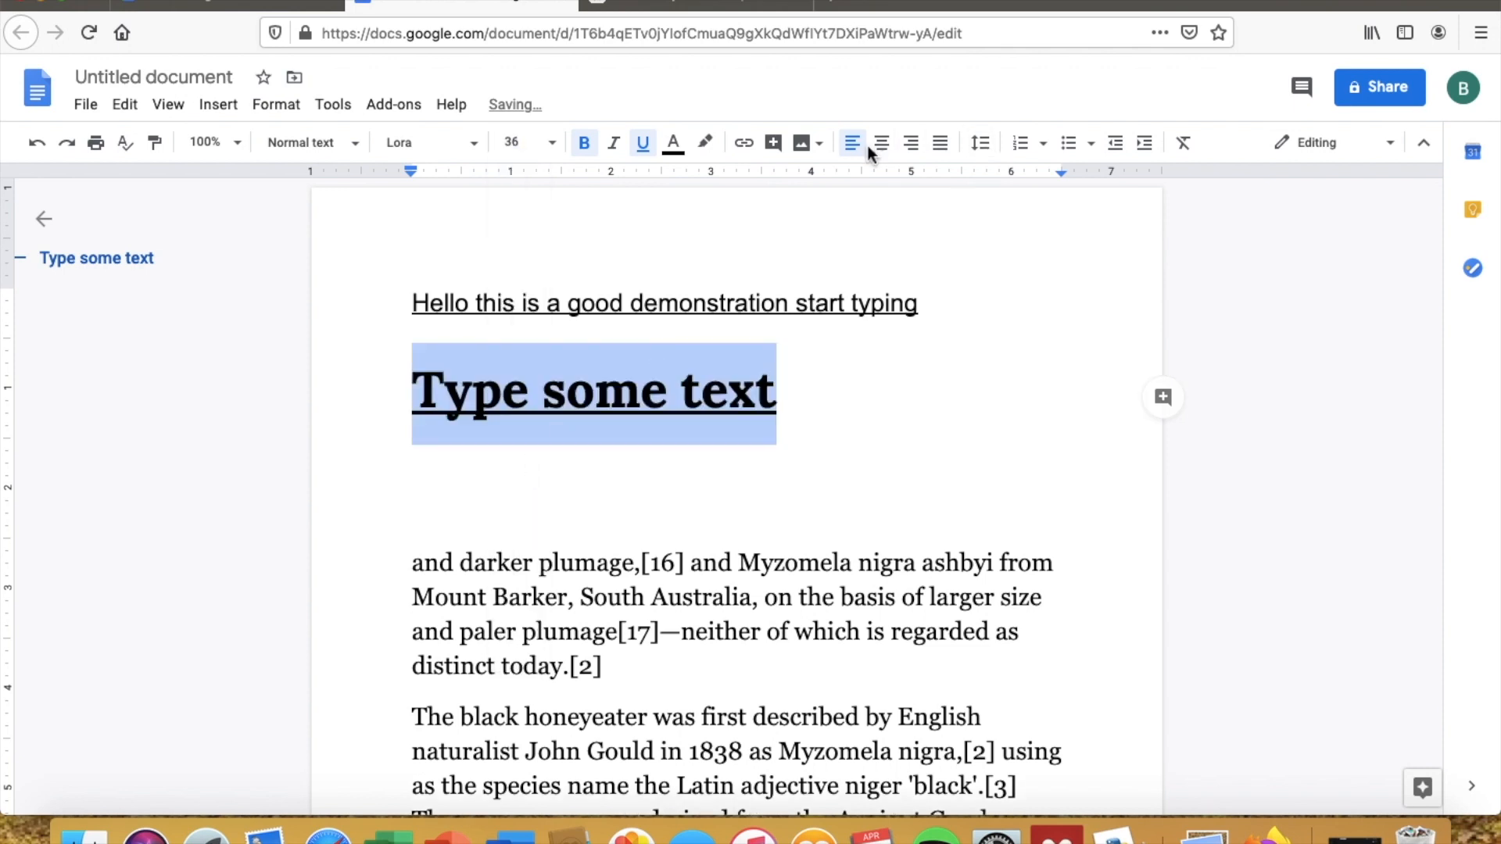
pyautogui.click(705, 142)
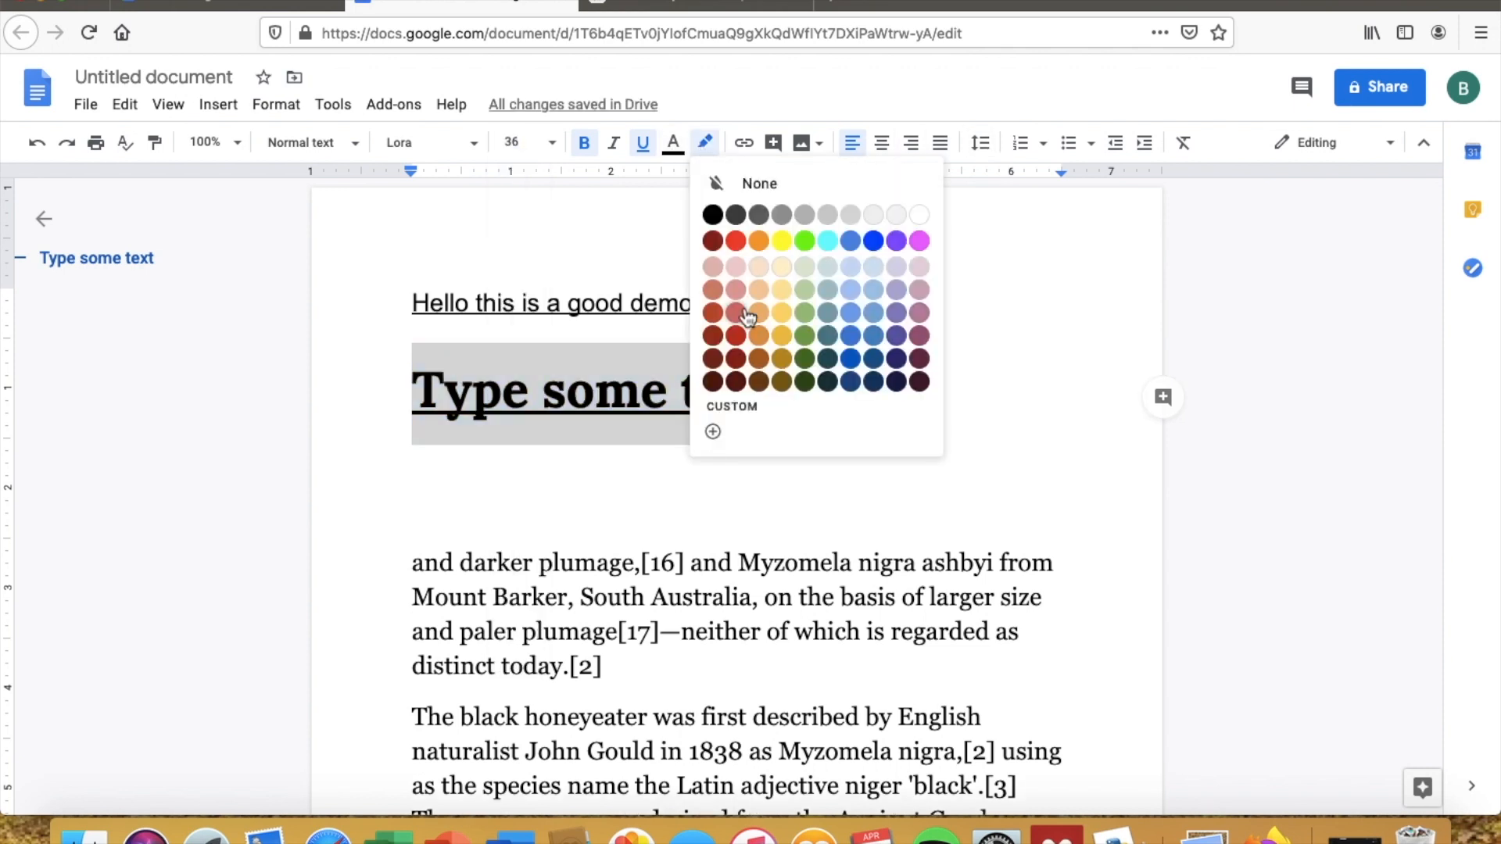
pyautogui.click(713, 317)
pyautogui.click(859, 411)
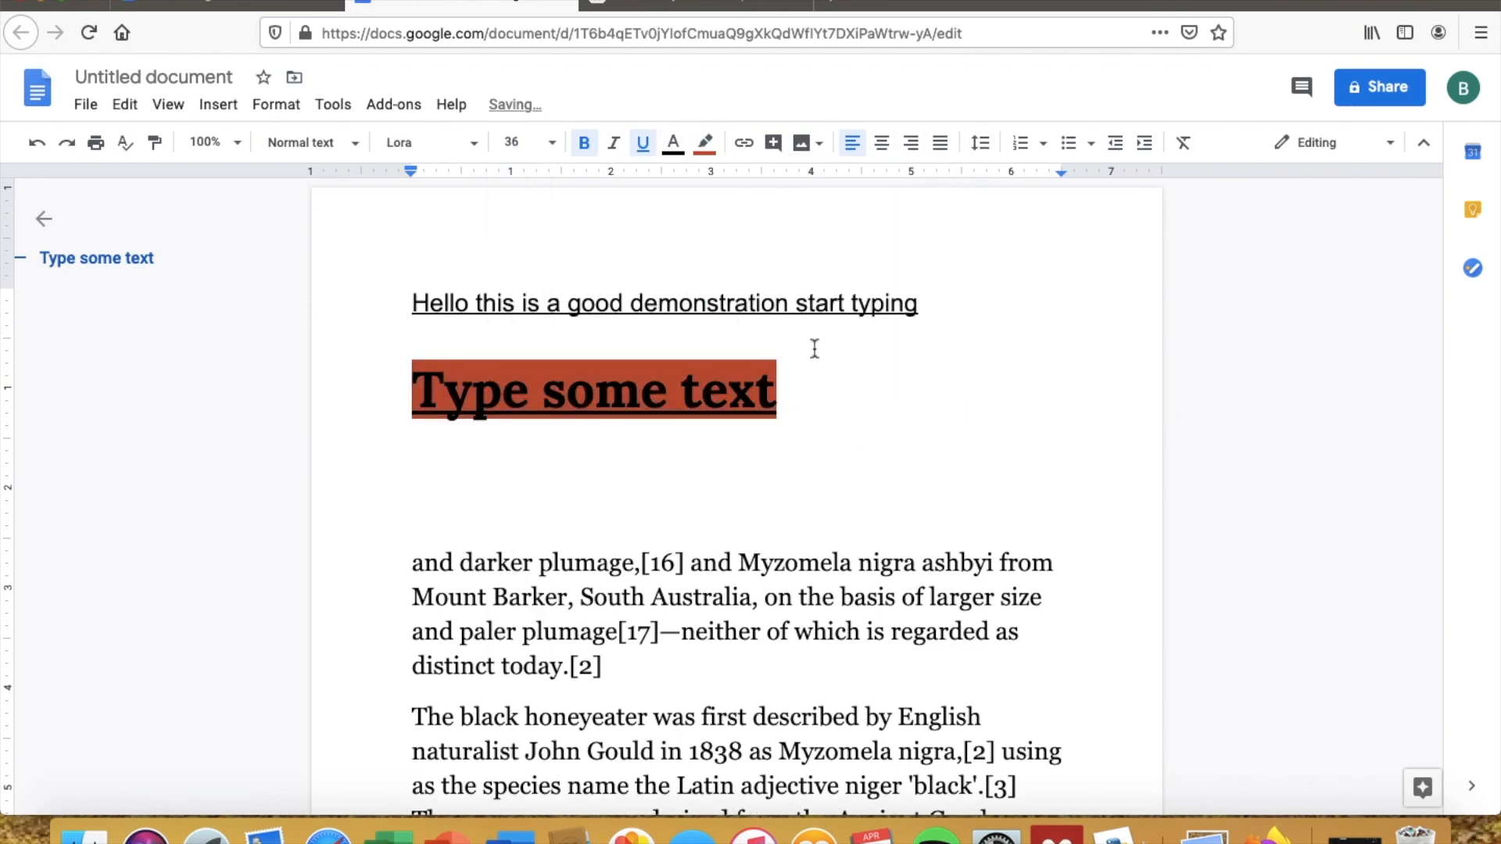